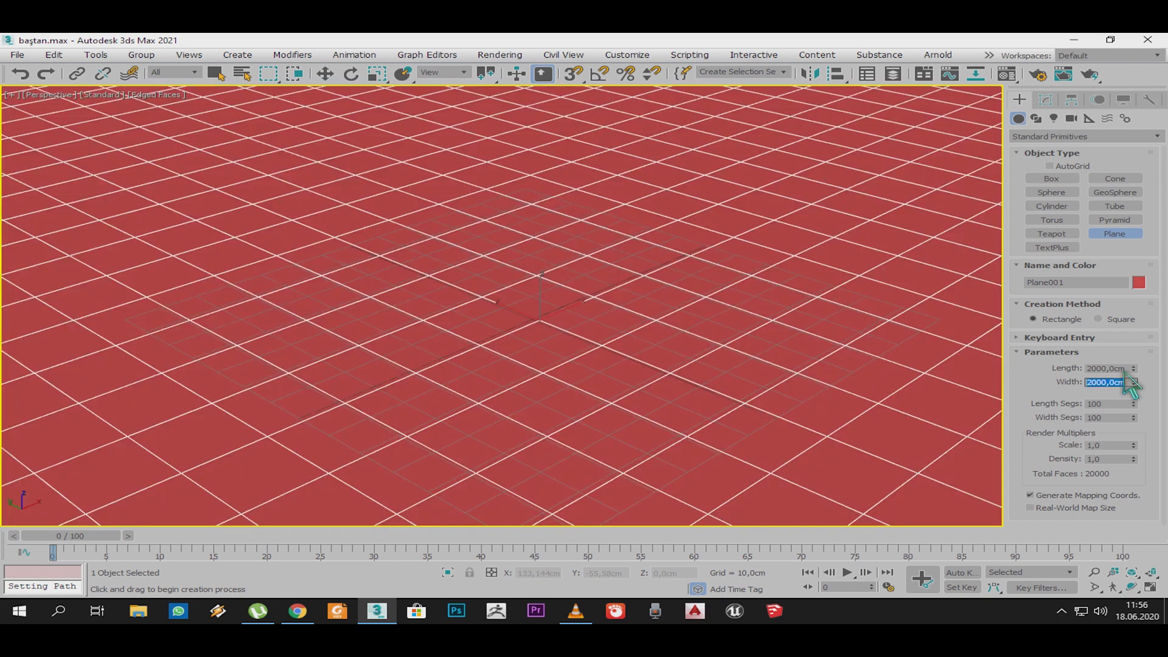
Step: Set the plane's length and width to 50 m each
{"action": "left_click", "coordinate": [1046, 99]}
{"action": "scroll", "coordinate": [527, 360], "scroll_direction": "down", "scroll_amount": 6}
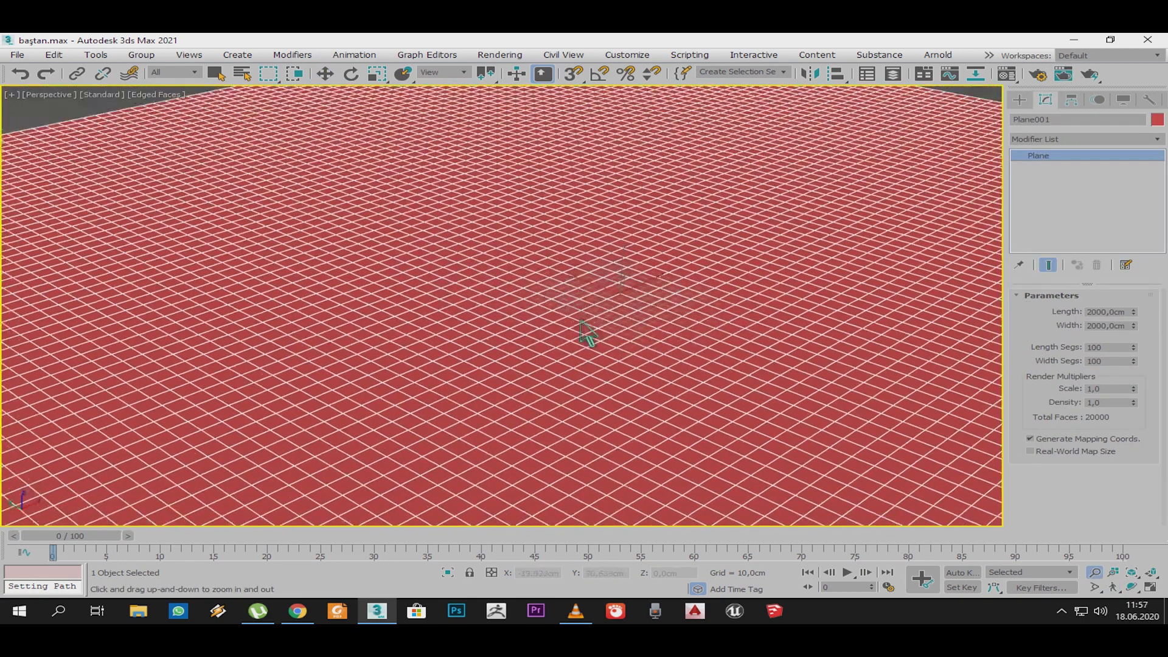
{"action": "type", "text": "50m"}
{"action": "key", "text": "Tab"}
{"action": "type", "text": "50m"}
{"action": "key", "text": "Return"}
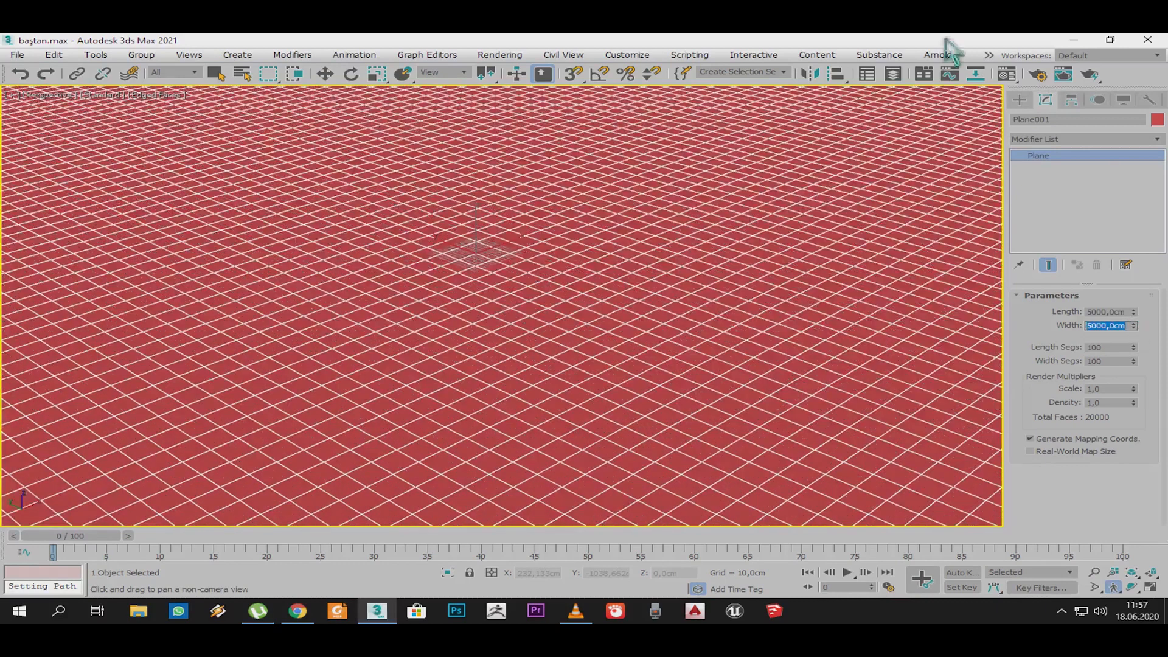
Step: Give the plane a green object color and rename it arazi
{"action": "left_click", "coordinate": [1019, 99]}
{"action": "key", "text": "ctrl+r"}
{"action": "left_click_drag", "start_coordinate": [608, 243], "coordinate": [529, 347]}
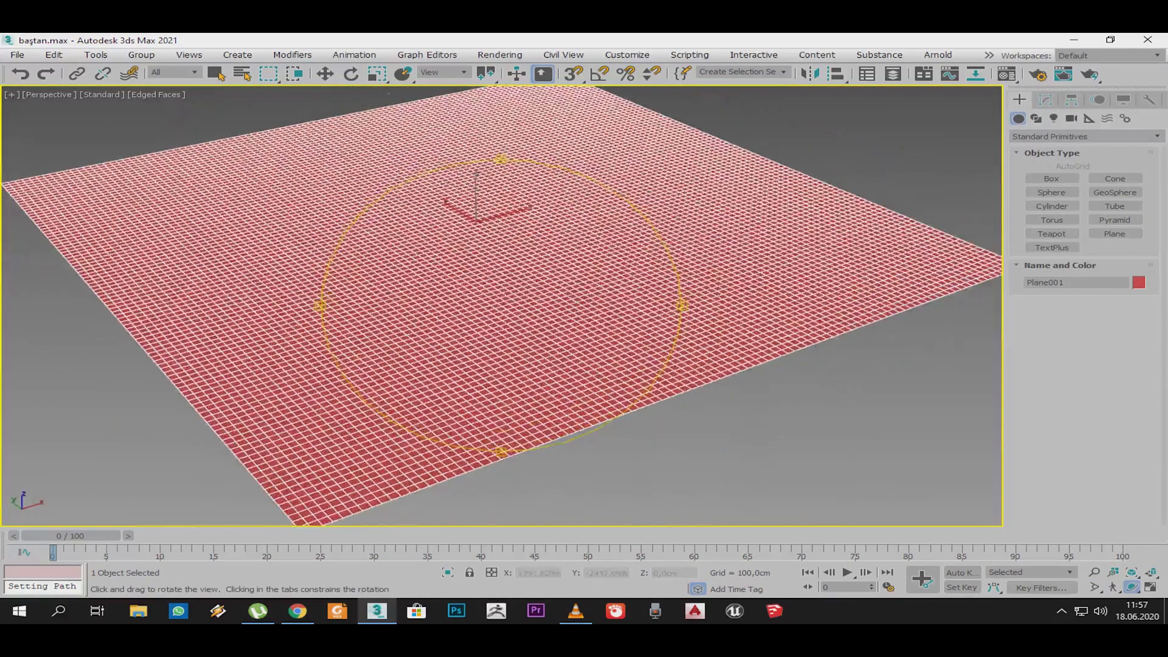
{"action": "left_click", "coordinate": [1139, 282]}
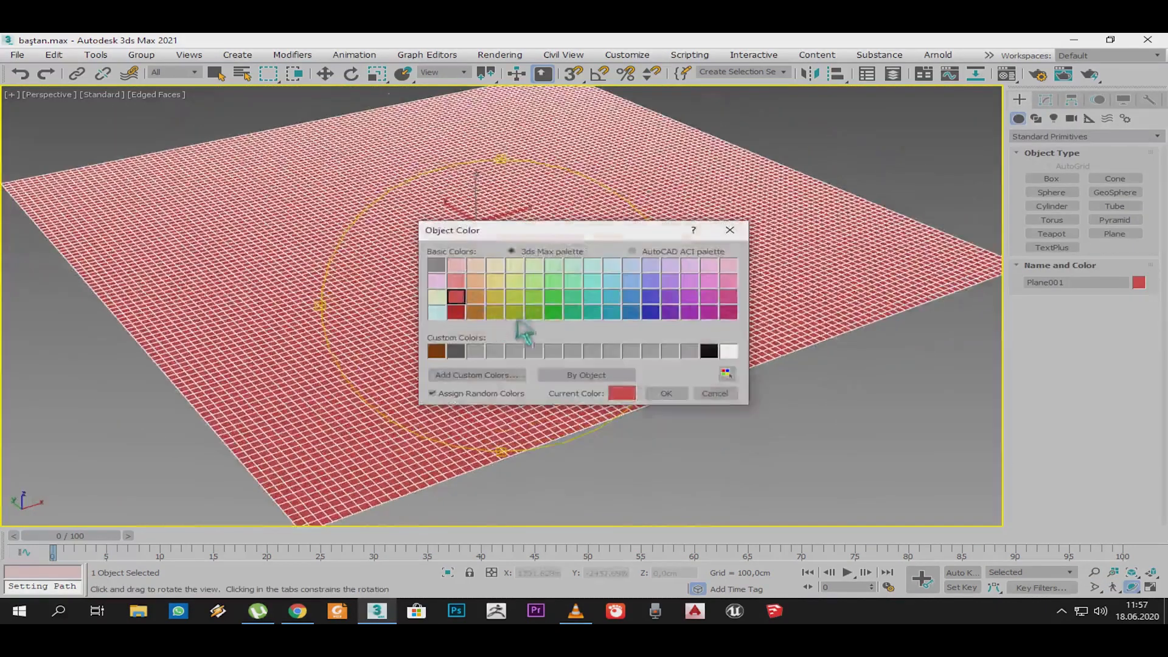
{"action": "left_click", "coordinate": [667, 394]}
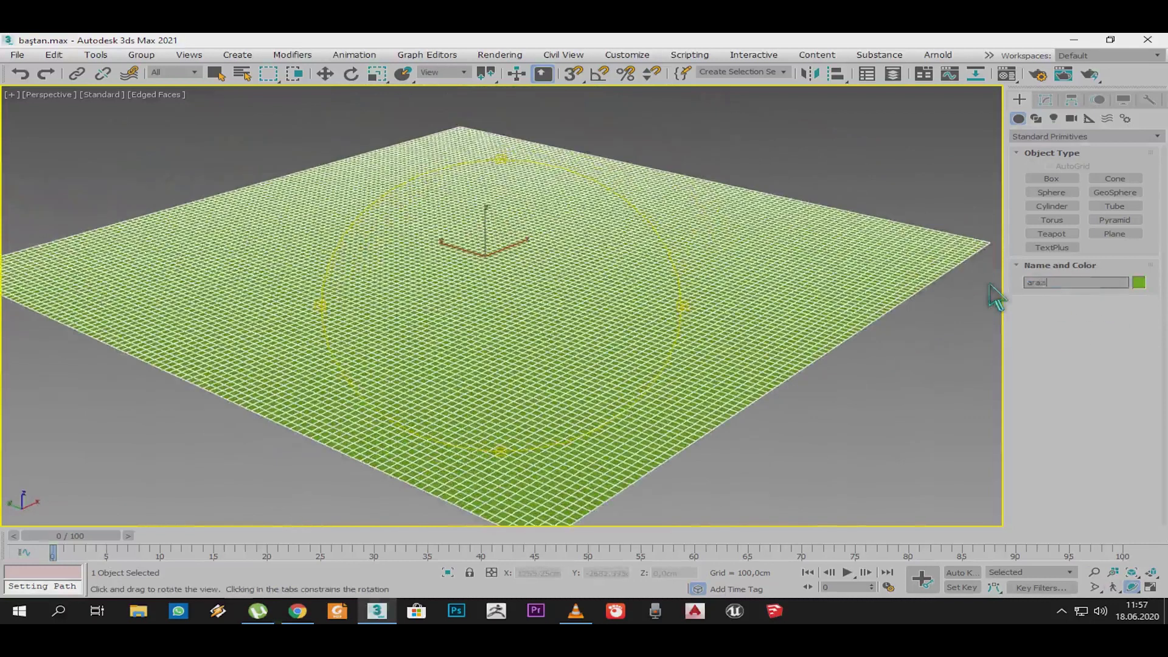
{"action": "middle_click_drag", "start_coordinate": [519, 345], "coordinate": [477, 329], "text": "alt"}
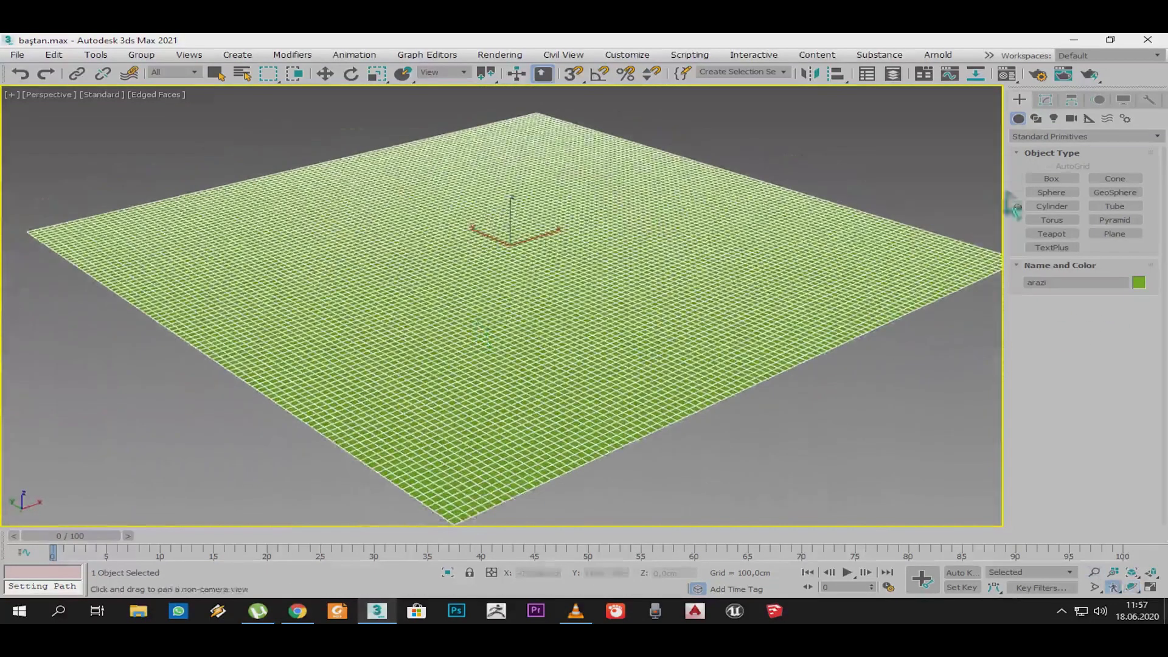
Step: Convert arazi to an Editable Poly and paint a raised ridge along its far side with Push/Pull, value 28.8 cm and brush size about 1046 cm
{"action": "left_click", "coordinate": [1046, 99]}
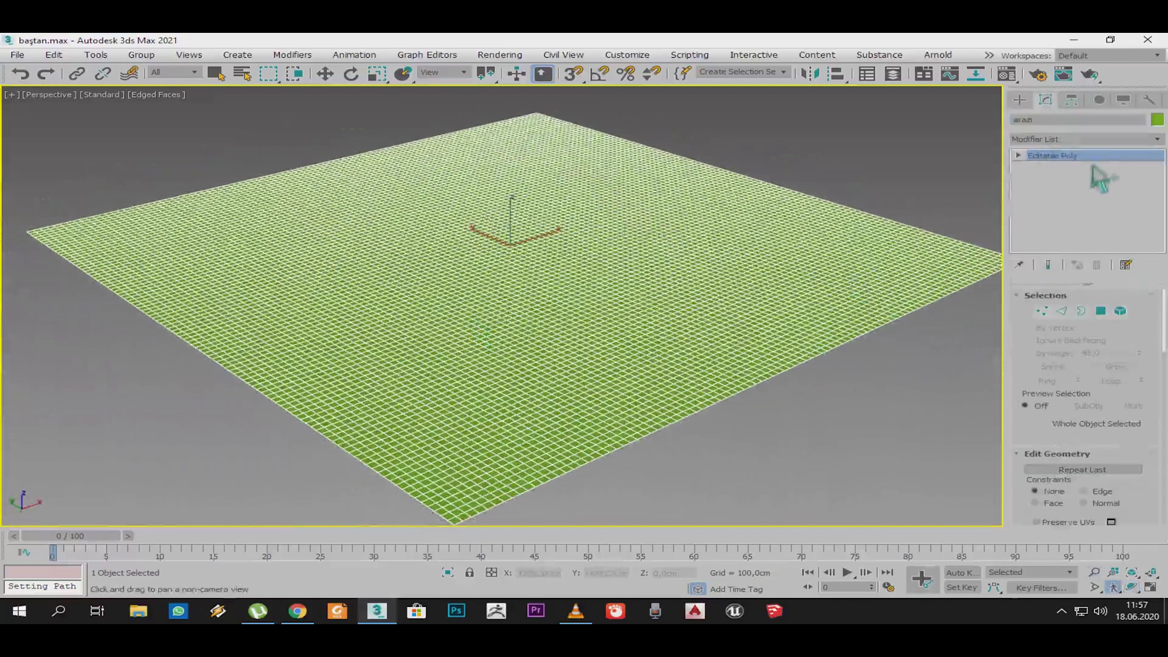
{"action": "scroll", "coordinate": [1038, 380], "scroll_direction": "down", "scroll_amount": 10}
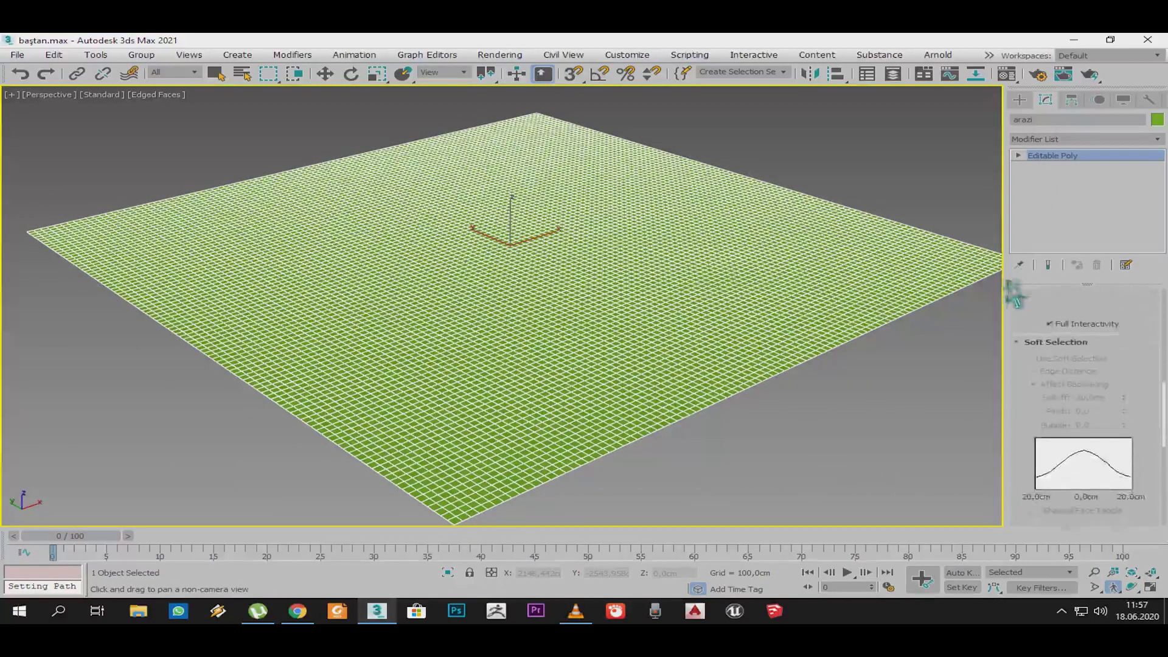
{"action": "scroll", "coordinate": [1033, 441], "scroll_direction": "down", "scroll_amount": 2}
{"action": "left_click", "coordinate": [1059, 379]}
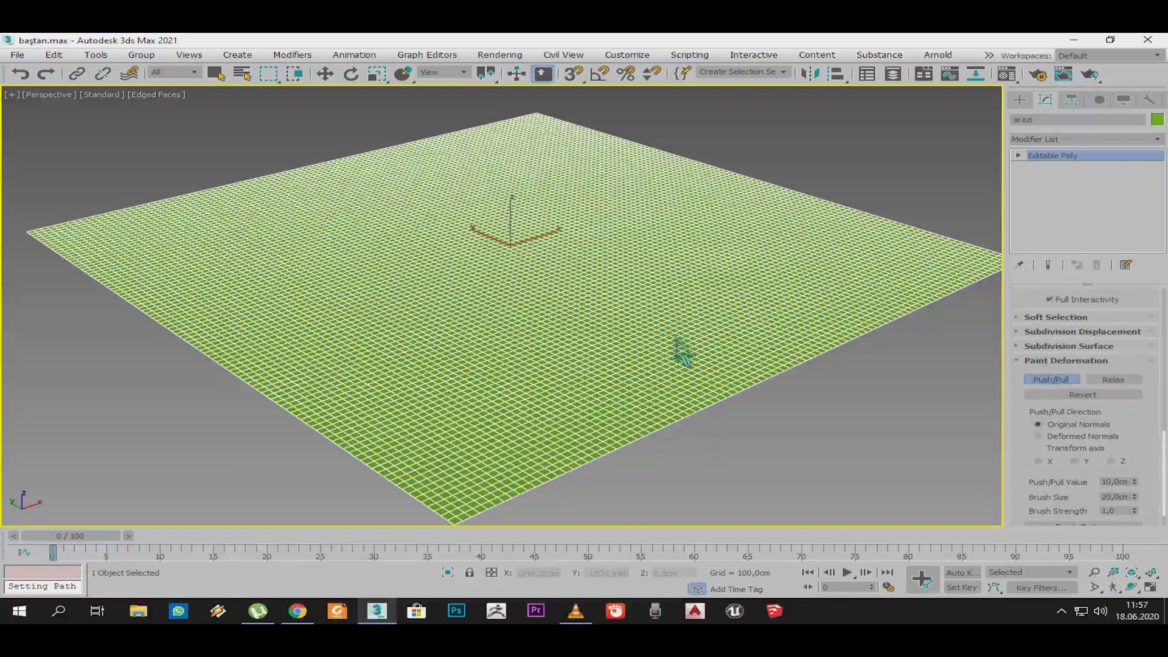
{"action": "scroll", "coordinate": [682, 352], "scroll_direction": "up", "scroll_amount": 4}
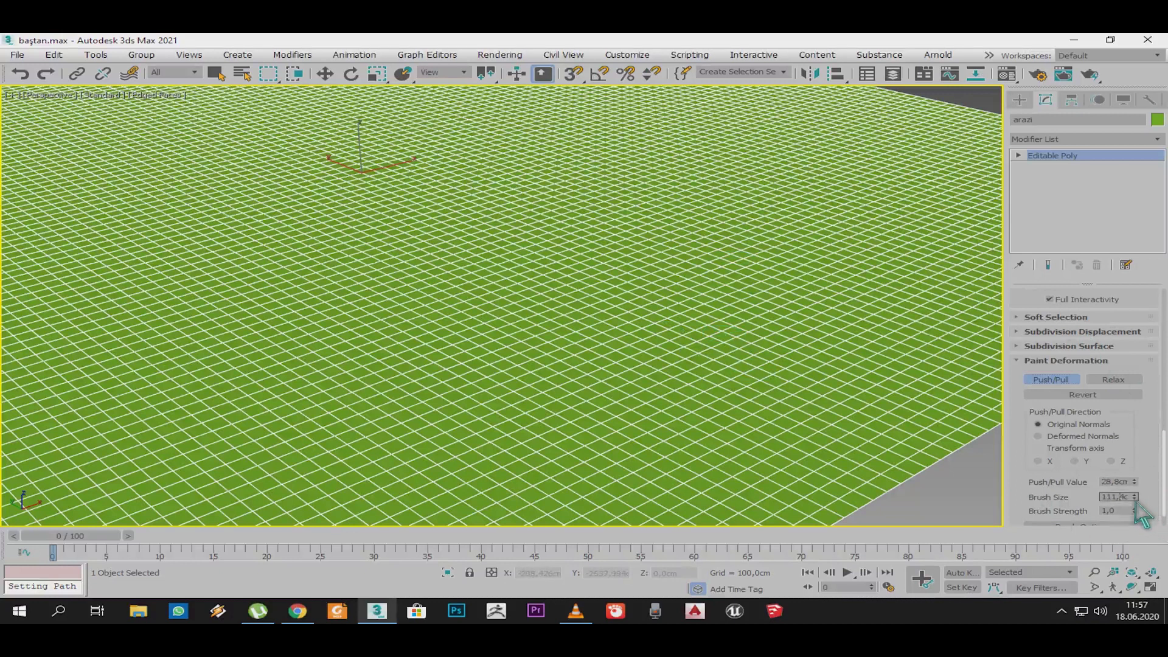
{"action": "scroll", "coordinate": [676, 347], "scroll_direction": "down", "scroll_amount": 5}
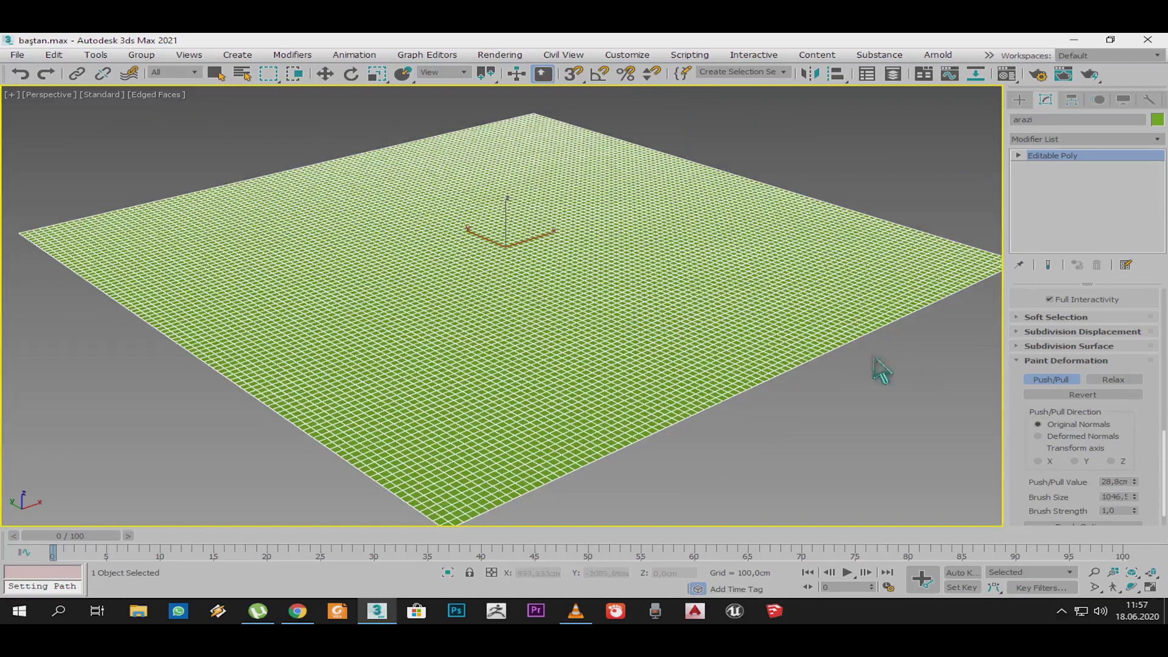
{"action": "mouse_move", "coordinate": [889, 281]}
{"action": "left_mouse_down"}
{"action": "mouse_move", "coordinate": [795, 253]}
{"action": "mouse_move", "coordinate": [853, 305]}
{"action": "mouse_move", "coordinate": [756, 243]}
{"action": "mouse_move", "coordinate": [648, 208]}
{"action": "left_mouse_up"}
Step: Add a darker custom green and assign it as the terrain's object color
{"action": "left_click", "coordinate": [1157, 119]}
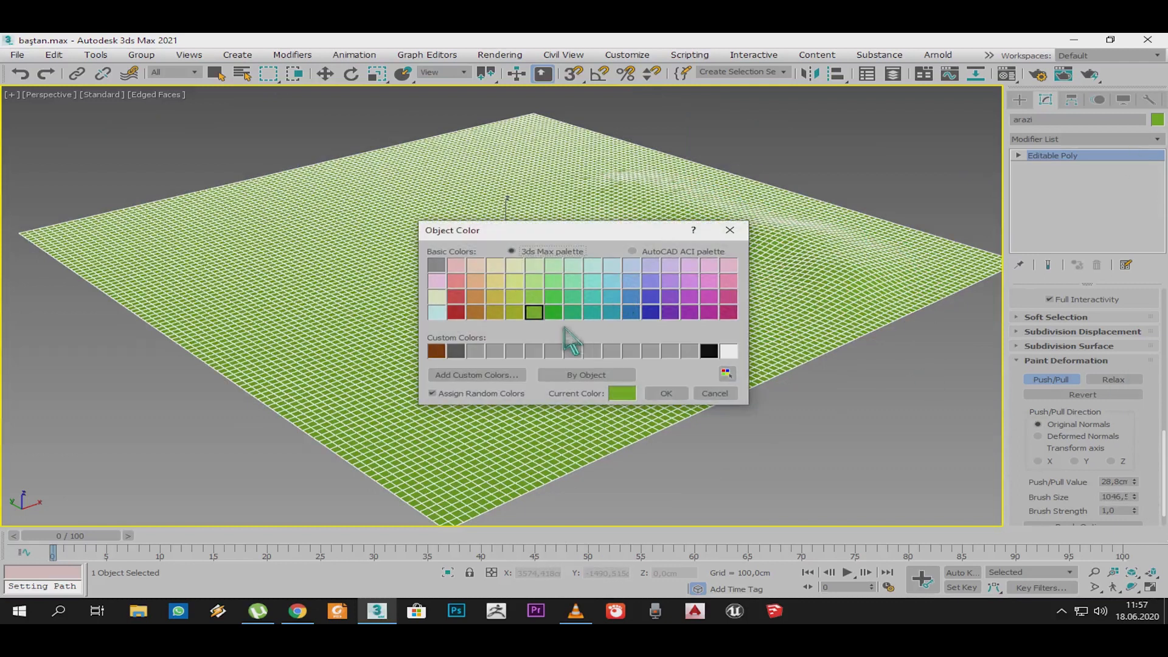
{"action": "left_click", "coordinate": [490, 375]}
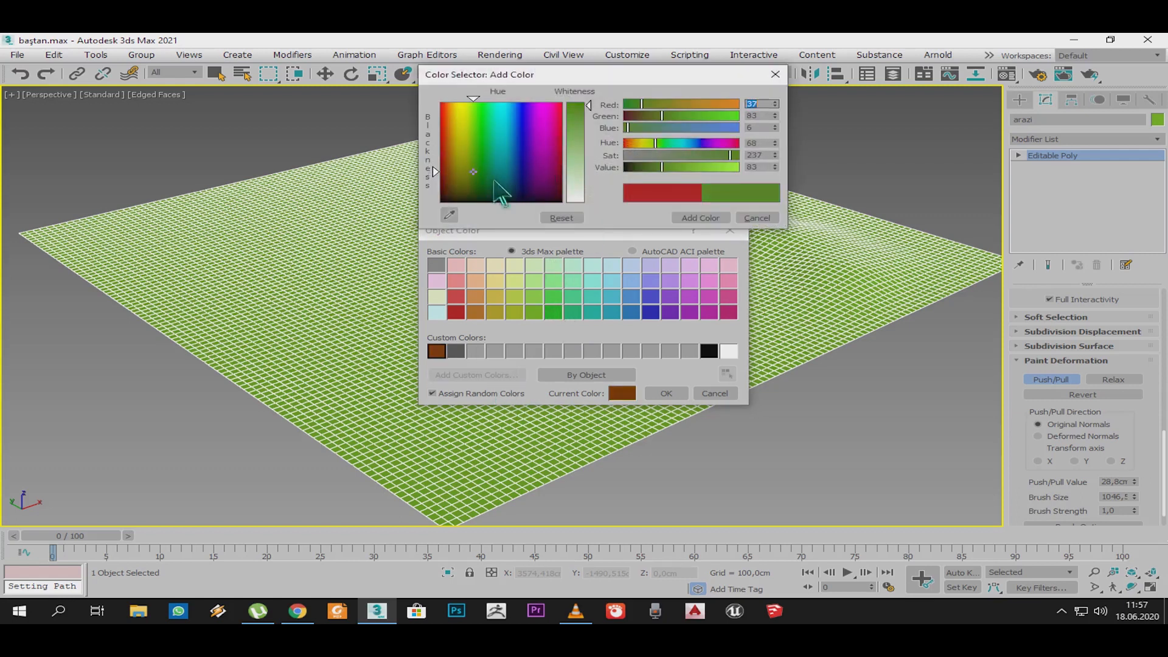
{"action": "left_click", "coordinate": [701, 218]}
{"action": "left_click", "coordinate": [667, 393]}
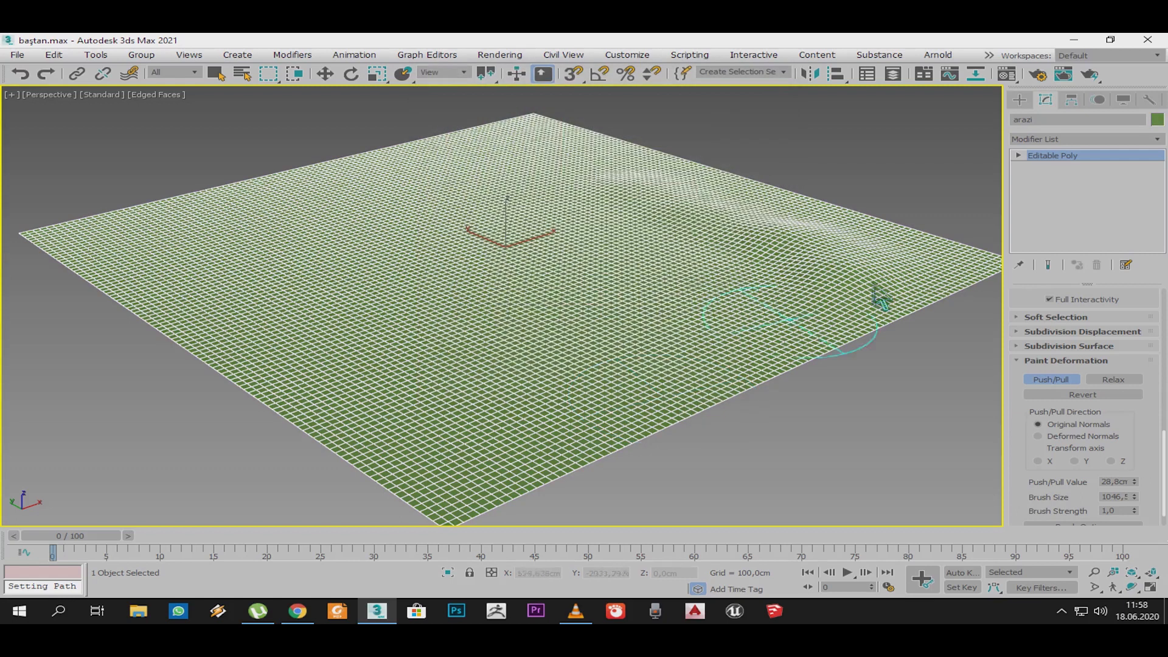
Step: Paint more hills and ridges across the rest of the terrain with the Push/Pull brush, working from several sides
{"action": "mouse_move", "coordinate": [815, 231]}
{"action": "left_mouse_down"}
{"action": "mouse_move", "coordinate": [529, 204]}
{"action": "mouse_move", "coordinate": [279, 226]}
{"action": "mouse_move", "coordinate": [334, 177]}
{"action": "mouse_move", "coordinate": [582, 139]}
{"action": "mouse_move", "coordinate": [391, 183]}
{"action": "mouse_move", "coordinate": [424, 249]}
{"action": "left_mouse_up"}
{"action": "mouse_move", "coordinate": [683, 359]}
{"action": "left_mouse_down"}
{"action": "mouse_move", "coordinate": [683, 318]}
{"action": "mouse_move", "coordinate": [472, 389]}
{"action": "mouse_move", "coordinate": [594, 381]}
{"action": "left_mouse_up"}
{"action": "middle_click_drag", "start_coordinate": [590, 371], "coordinate": [634, 353], "text": "alt"}
{"action": "left_click", "coordinate": [1067, 383]}
{"action": "mouse_move", "coordinate": [670, 298]}
{"action": "left_mouse_down"}
{"action": "mouse_move", "coordinate": [753, 307]}
{"action": "mouse_move", "coordinate": [546, 359]}
{"action": "mouse_move", "coordinate": [718, 334]}
{"action": "mouse_move", "coordinate": [665, 358]}
{"action": "left_mouse_up"}
{"action": "mouse_move", "coordinate": [559, 357]}
{"action": "middle_mouse_down", "text": "alt"}
{"action": "mouse_move", "coordinate": [615, 353]}
{"action": "mouse_move", "coordinate": [656, 367]}
{"action": "middle_mouse_up", "text": "alt"}
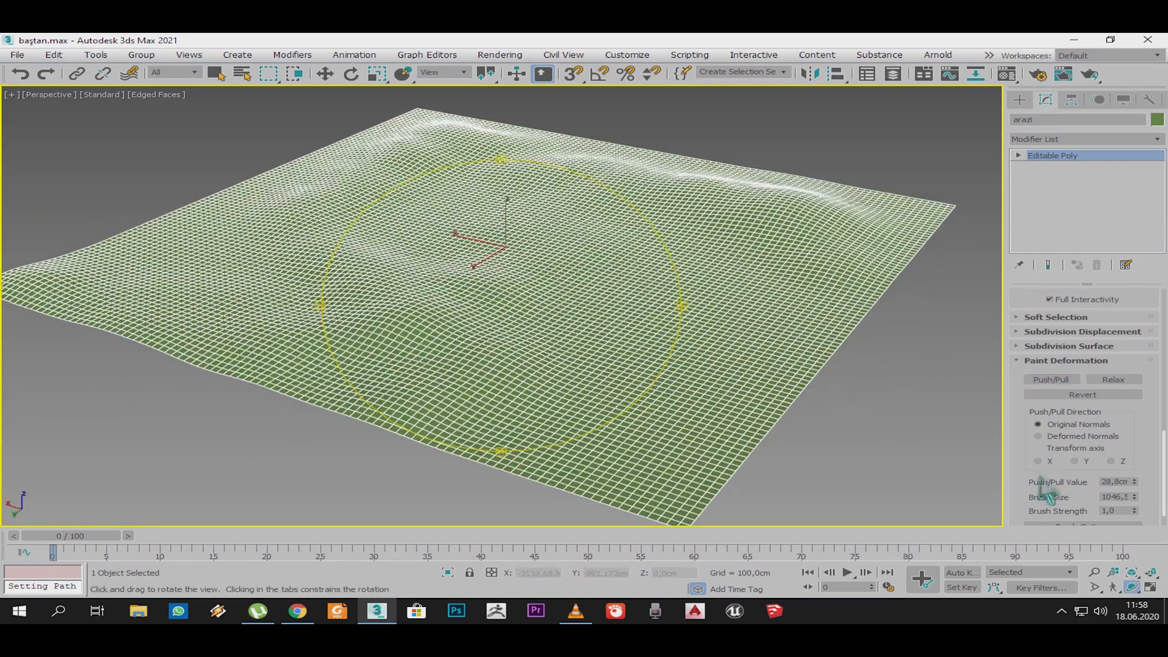
{"action": "left_click", "coordinate": [1060, 382]}
{"action": "mouse_move", "coordinate": [782, 257]}
{"action": "left_mouse_down"}
{"action": "mouse_move", "coordinate": [760, 319]}
{"action": "mouse_move", "coordinate": [660, 259]}
{"action": "mouse_move", "coordinate": [670, 263]}
{"action": "left_mouse_up"}
{"action": "left_click_drag", "start_coordinate": [613, 339], "coordinate": [529, 364]}
{"action": "middle_click_drag", "start_coordinate": [626, 381], "coordinate": [1007, 407], "text": "alt"}
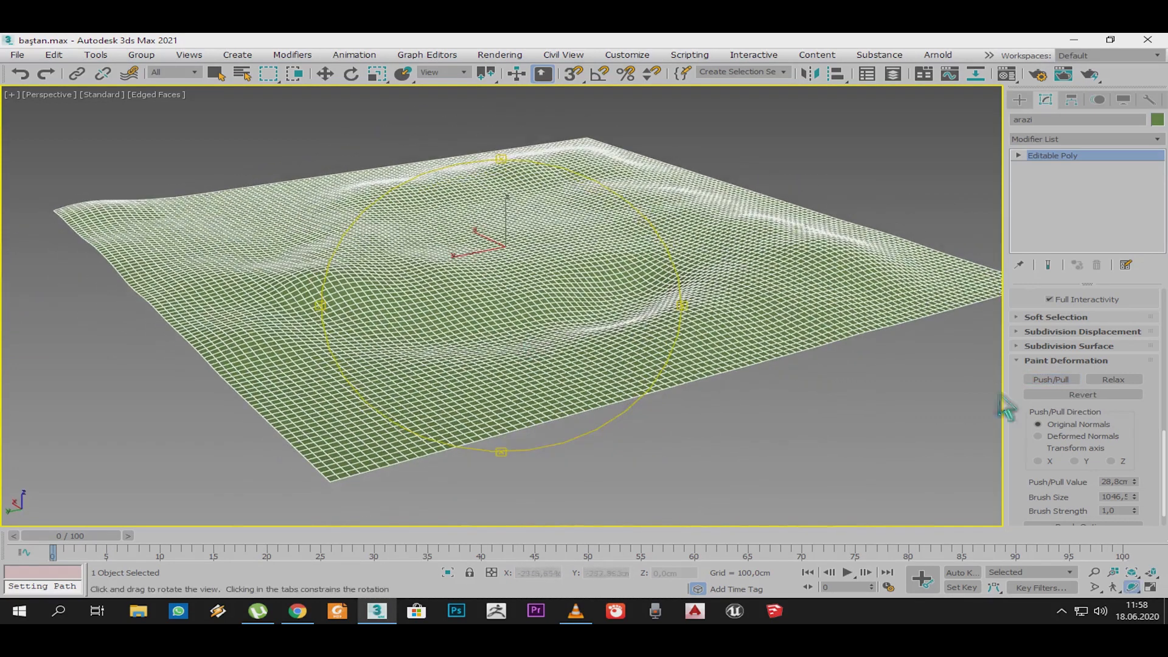
{"action": "mouse_move", "coordinate": [548, 300]}
{"action": "left_mouse_down"}
{"action": "mouse_move", "coordinate": [448, 256]}
{"action": "mouse_move", "coordinate": [366, 268]}
{"action": "mouse_move", "coordinate": [235, 248]}
{"action": "mouse_move", "coordinate": [469, 261]}
{"action": "mouse_move", "coordinate": [750, 240]}
{"action": "mouse_move", "coordinate": [548, 270]}
{"action": "mouse_move", "coordinate": [553, 235]}
{"action": "mouse_move", "coordinate": [615, 253]}
{"action": "mouse_move", "coordinate": [391, 348]}
{"action": "mouse_move", "coordinate": [760, 426]}
{"action": "left_mouse_up"}
{"action": "key", "text": "ctrl+r"}
{"action": "mouse_move", "coordinate": [577, 365]}
{"action": "left_mouse_down"}
{"action": "mouse_move", "coordinate": [469, 313]}
{"action": "mouse_move", "coordinate": [255, 326]}
{"action": "mouse_move", "coordinate": [384, 341]}
{"action": "mouse_move", "coordinate": [371, 336]}
{"action": "left_mouse_up"}
Step: Smooth the terrain's central slope with the Relax brush, and add a Relax modifier with increased relax value and iterations
{"action": "left_click", "coordinate": [1113, 379]}
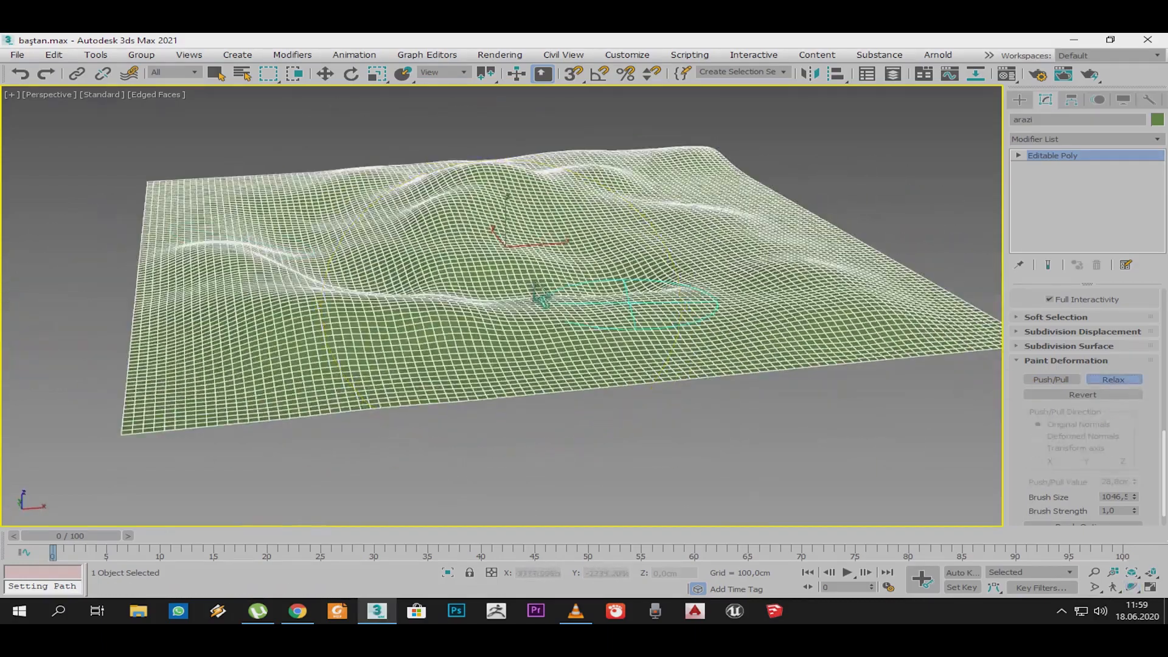
{"action": "mouse_move", "coordinate": [462, 262]}
{"action": "left_mouse_down"}
{"action": "mouse_move", "coordinate": [666, 244]}
{"action": "mouse_move", "coordinate": [545, 196]}
{"action": "mouse_move", "coordinate": [508, 210]}
{"action": "mouse_move", "coordinate": [553, 321]}
{"action": "left_mouse_up"}
{"action": "left_click", "coordinate": [1069, 139]}
{"action": "scroll", "coordinate": [1069, 304], "scroll_direction": "down", "scroll_amount": 5}
{"action": "left_click", "coordinate": [1072, 165]}
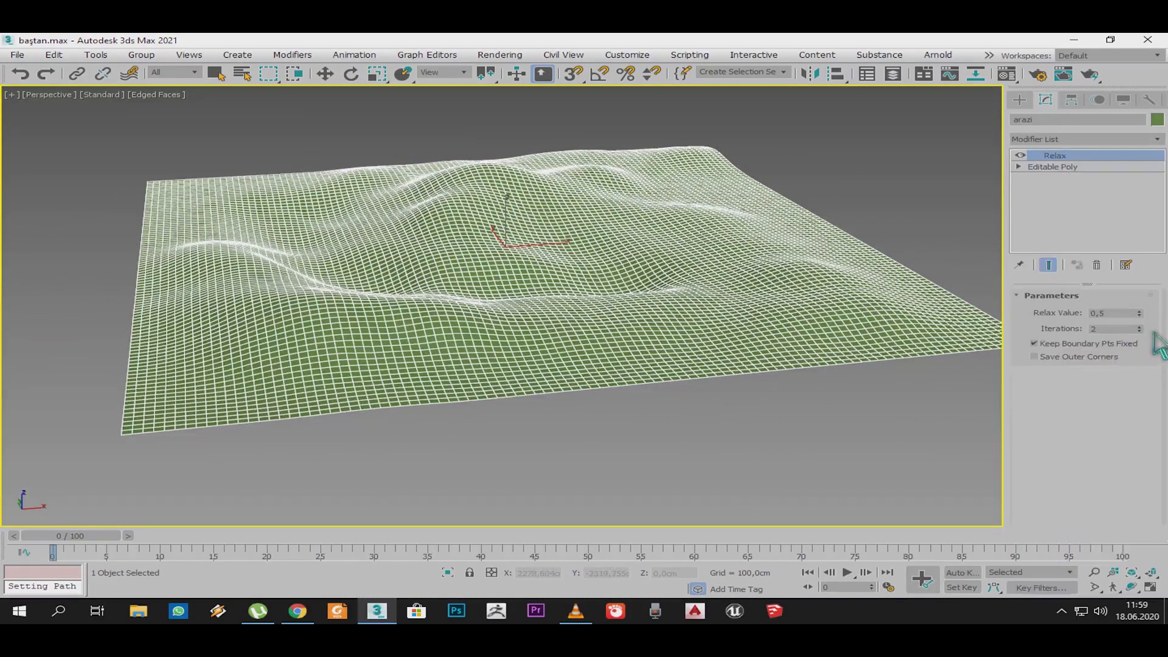
{"action": "left_click_drag", "start_coordinate": [1152, 301], "coordinate": [1150, 295]}
{"action": "scroll", "coordinate": [541, 227], "scroll_direction": "up", "scroll_amount": 2}
{"action": "middle_click_drag", "start_coordinate": [541, 231], "coordinate": [563, 286], "text": "alt"}
{"action": "left_click_drag", "start_coordinate": [1156, 333], "coordinate": [1154, 307]}
{"action": "middle_click_drag", "start_coordinate": [507, 335], "coordinate": [590, 339]}
Step: Convert the relaxed terrain back to an Editable Poly
{"action": "key", "text": "w"}
{"action": "right_click", "coordinate": [598, 320]}
{"action": "mouse_move", "coordinate": [660, 454]}
{"action": "left_click", "coordinate": [785, 451]}
{"action": "left_click", "coordinate": [1052, 156]}
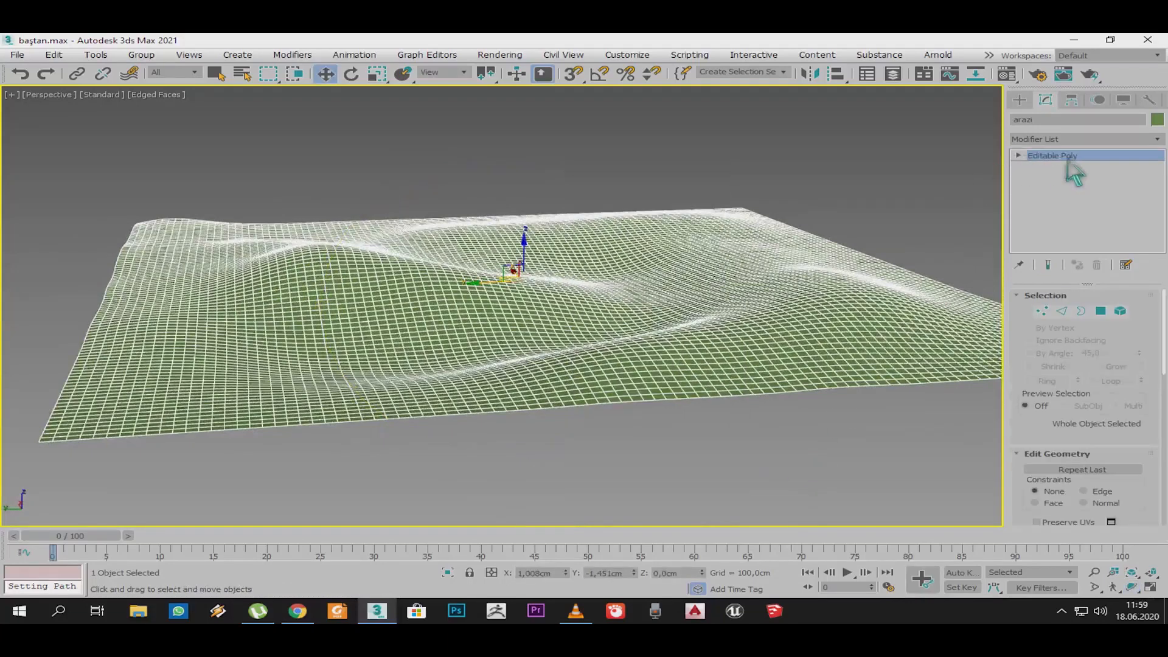
Step: Draw a winding spline line about 7064 cm long across the terrain from the far edge to the near corner, and measure its length
{"action": "middle_click_drag", "start_coordinate": [521, 291], "coordinate": [575, 402], "text": "alt"}
{"action": "left_click", "coordinate": [1020, 100]}
{"action": "left_click", "coordinate": [1052, 190]}
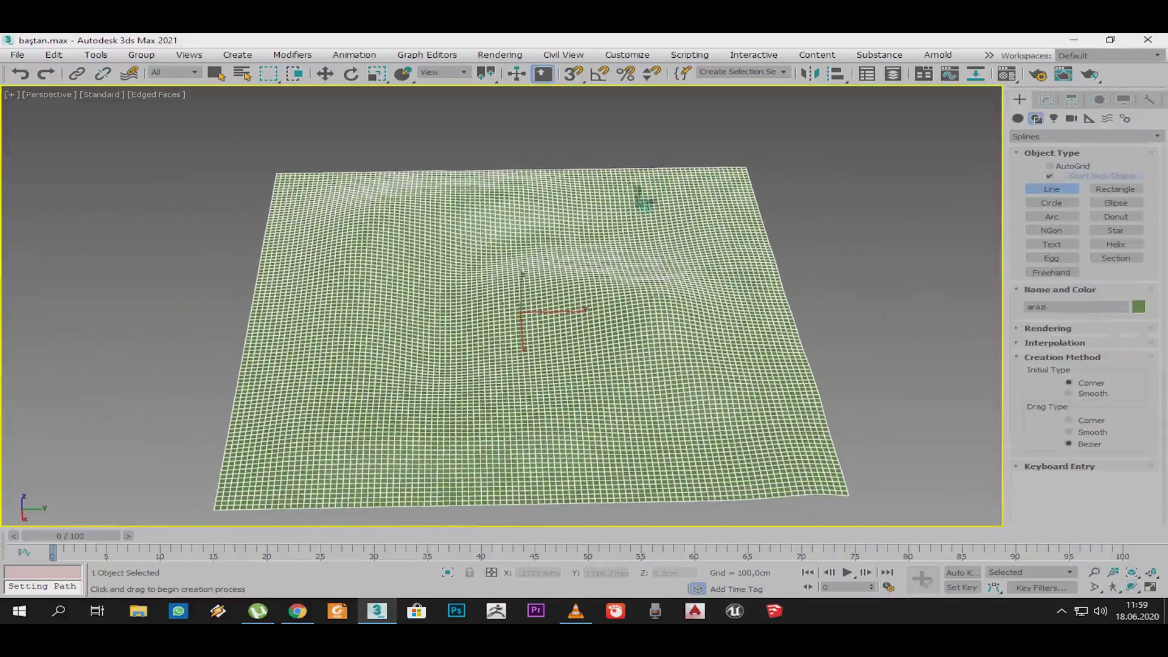
{"action": "left_click", "coordinate": [620, 172]}
{"action": "left_click_drag", "start_coordinate": [605, 207], "coordinate": [591, 217]}
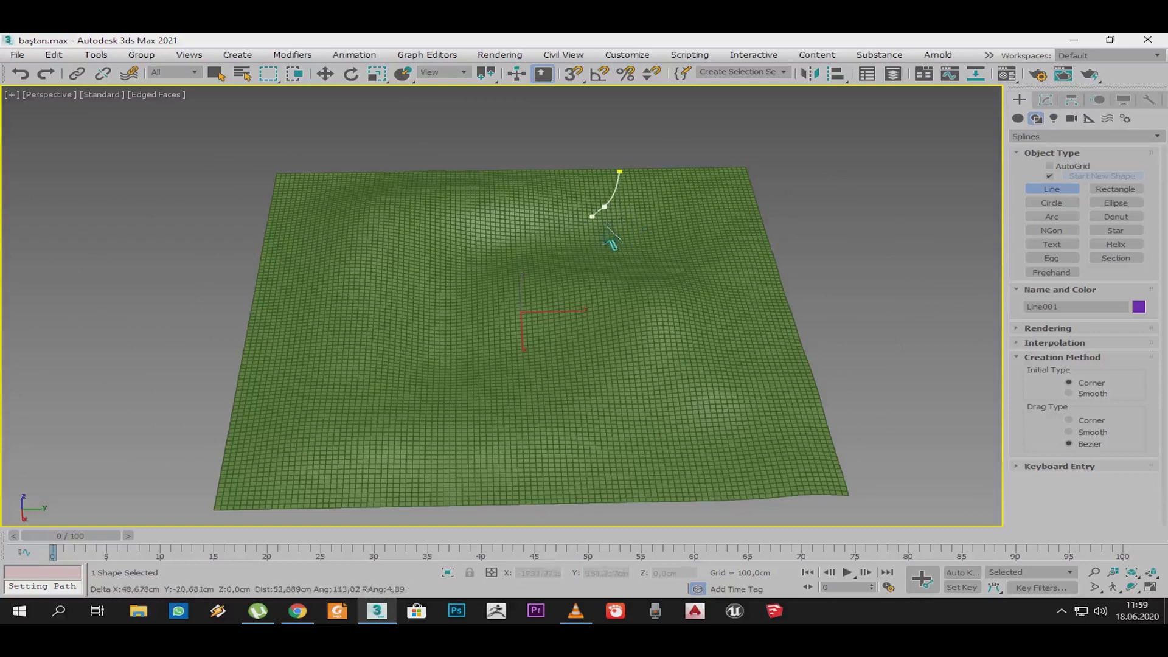
{"action": "left_click", "coordinate": [505, 311]}
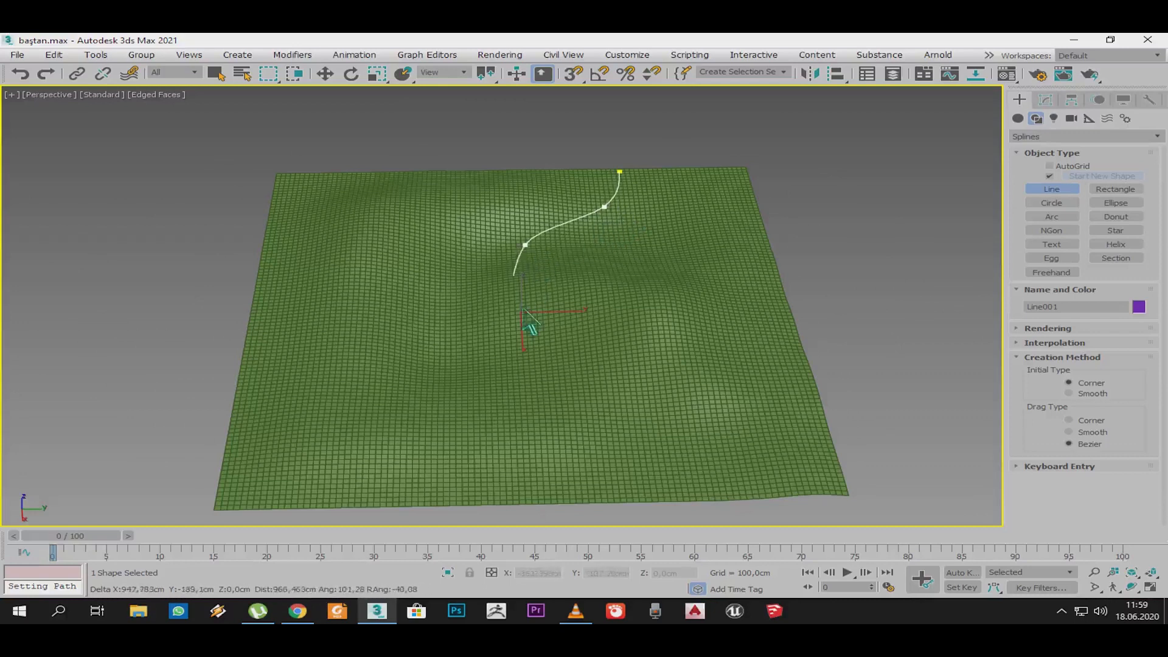
{"action": "left_click", "coordinate": [516, 329]}
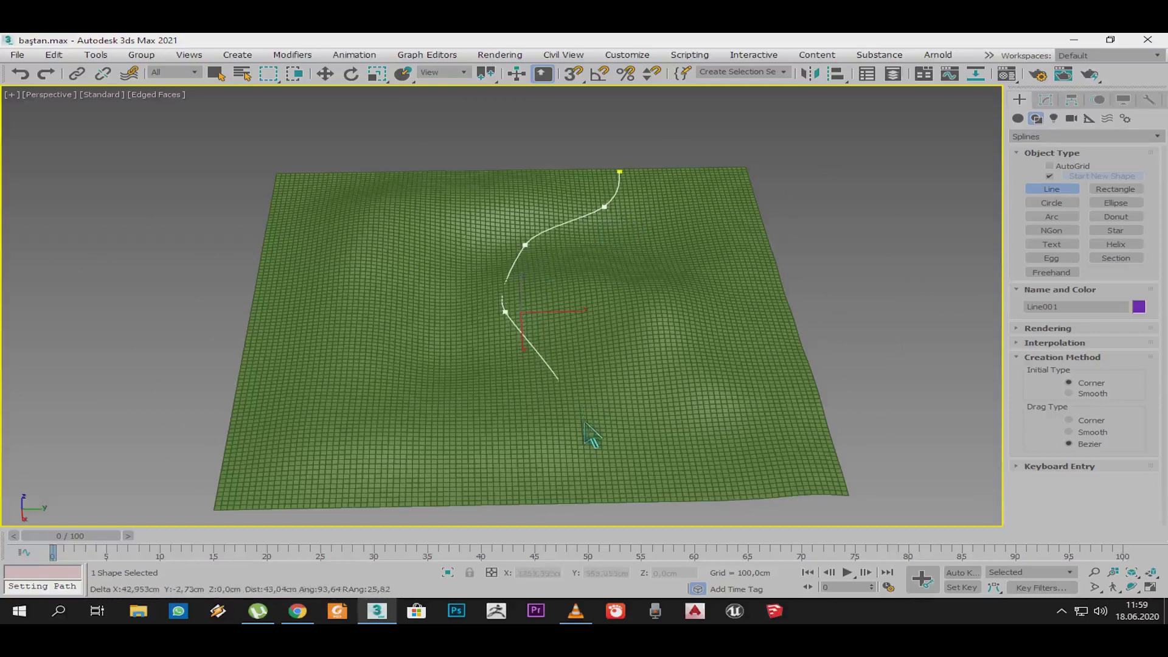
{"action": "left_click_drag", "start_coordinate": [466, 487], "coordinate": [441, 501]}
{"action": "left_click", "coordinate": [295, 500]}
{"action": "right_click", "coordinate": [244, 504]}
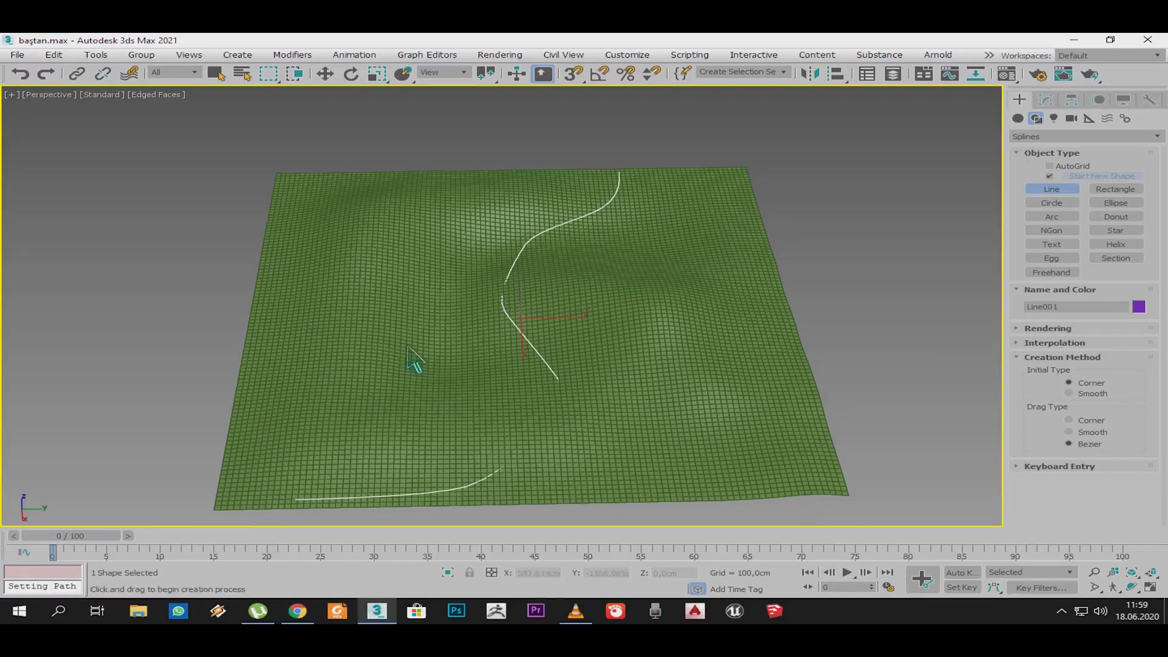
{"action": "left_click", "coordinate": [1148, 99]}
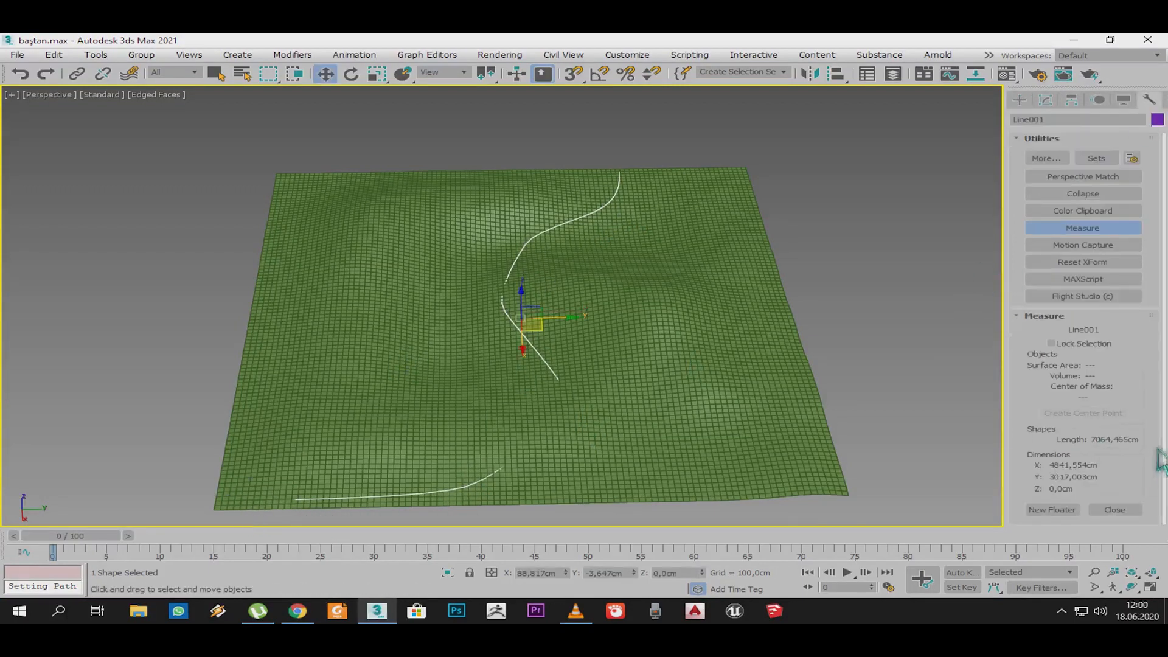
Step: Change all of the line's vertices to Smooth in the Top view
{"action": "middle_click_drag", "start_coordinate": [715, 390], "coordinate": [483, 287], "text": "alt"}
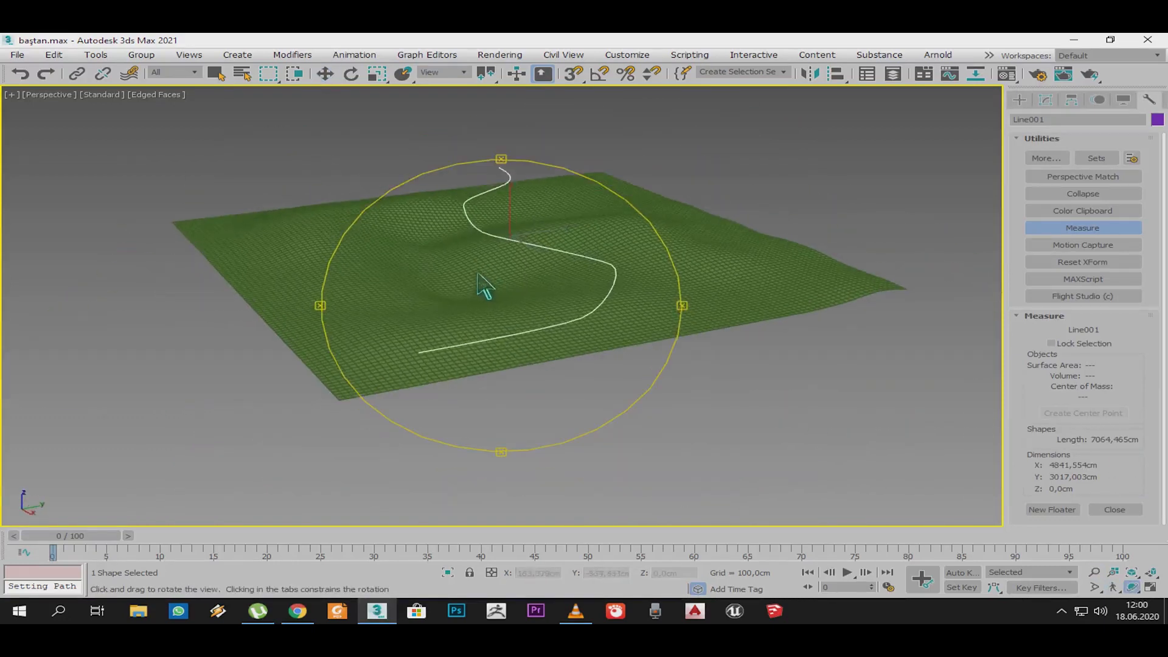
{"action": "left_click", "coordinate": [1046, 100]}
{"action": "left_click", "coordinate": [1058, 168]}
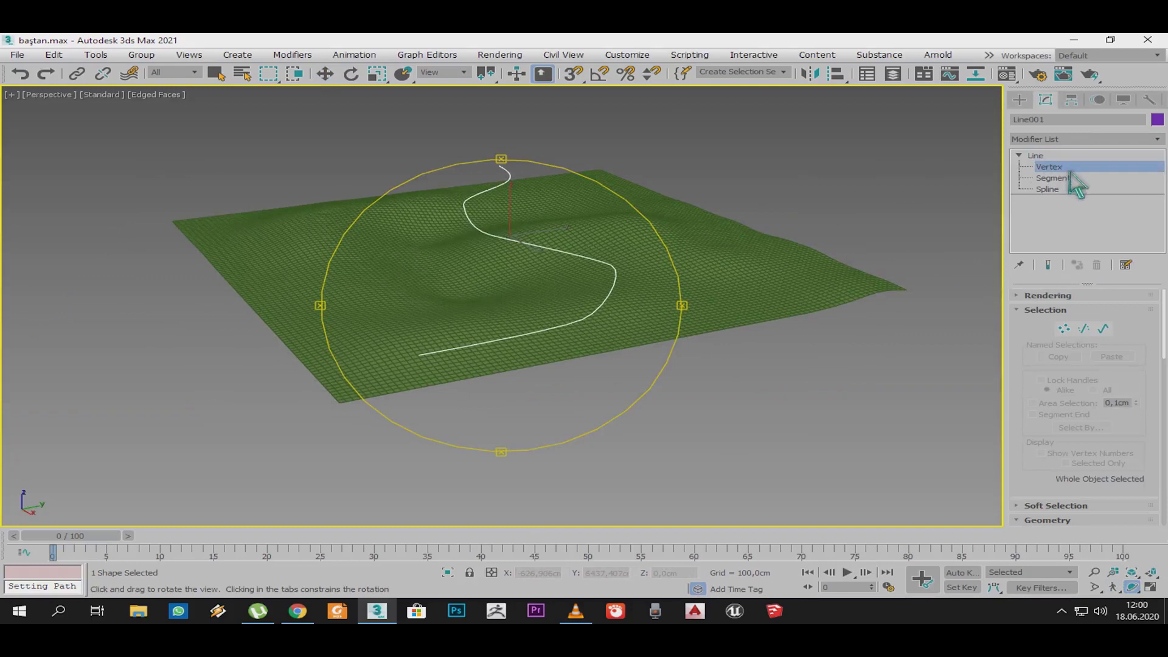
{"action": "key", "text": "alt+w"}
{"action": "middle_click", "coordinate": [404, 247]}
{"action": "key", "text": "alt+w"}
{"action": "middle_click_drag", "start_coordinate": [344, 280], "coordinate": [388, 280]}
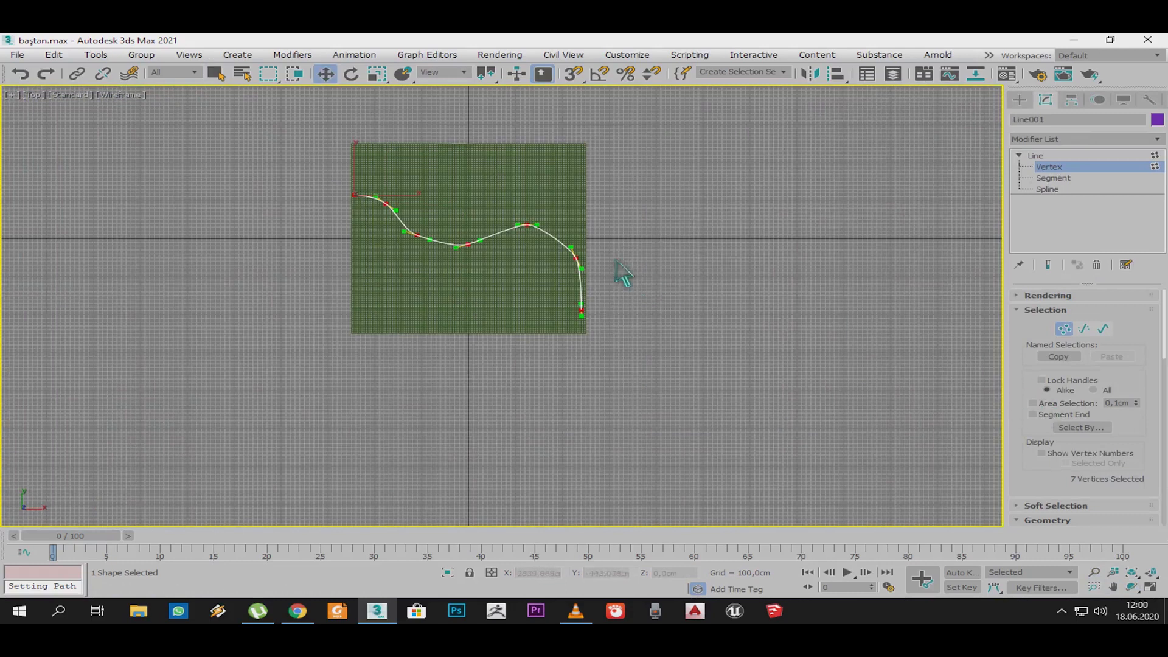
{"action": "right_click", "coordinate": [585, 247]}
{"action": "left_click", "coordinate": [550, 179]}
Step: Move the line's fifth to second vertices one by one to even out the bends toward its start
{"action": "scroll", "coordinate": [534, 249], "scroll_direction": "up", "scroll_amount": 1}
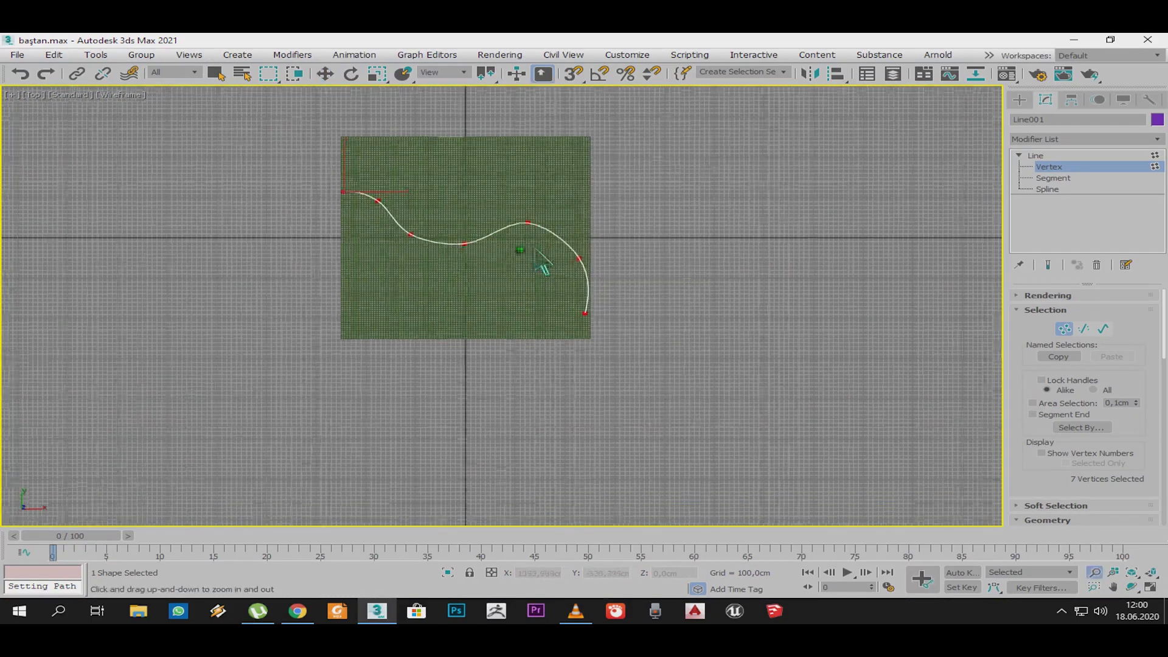
{"action": "scroll", "coordinate": [534, 249], "scroll_direction": "up", "scroll_amount": 3}
{"action": "left_click", "coordinate": [530, 199]}
{"action": "scroll", "coordinate": [554, 202], "scroll_direction": "up", "scroll_amount": 3}
{"action": "key", "text": "w"}
{"action": "left_click_drag", "start_coordinate": [544, 184], "coordinate": [569, 191]}
{"action": "middle_click_drag", "start_coordinate": [570, 191], "coordinate": [762, 235]}
{"action": "left_click", "coordinate": [516, 295]}
{"action": "left_click_drag", "start_coordinate": [566, 289], "coordinate": [562, 296]}
{"action": "middle_click_drag", "start_coordinate": [483, 301], "coordinate": [558, 323]}
{"action": "left_click", "coordinate": [422, 286]}
{"action": "left_click_drag", "start_coordinate": [458, 285], "coordinate": [461, 282]}
{"action": "left_click", "coordinate": [319, 182]}
{"action": "left_click_drag", "start_coordinate": [353, 175], "coordinate": [360, 165]}
{"action": "scroll", "coordinate": [536, 281], "scroll_direction": "down", "scroll_amount": 5}
{"action": "scroll", "coordinate": [459, 242], "scroll_direction": "up", "scroll_amount": 3}
{"action": "left_click_drag", "start_coordinate": [439, 201], "coordinate": [438, 220]}
Step: Adjust the line's fourth, fifth and sixth vertices, and move its end vertex up to the terrain's side edge
{"action": "middle_click_drag", "start_coordinate": [707, 352], "coordinate": [630, 318]}
{"action": "left_click", "coordinate": [540, 293]}
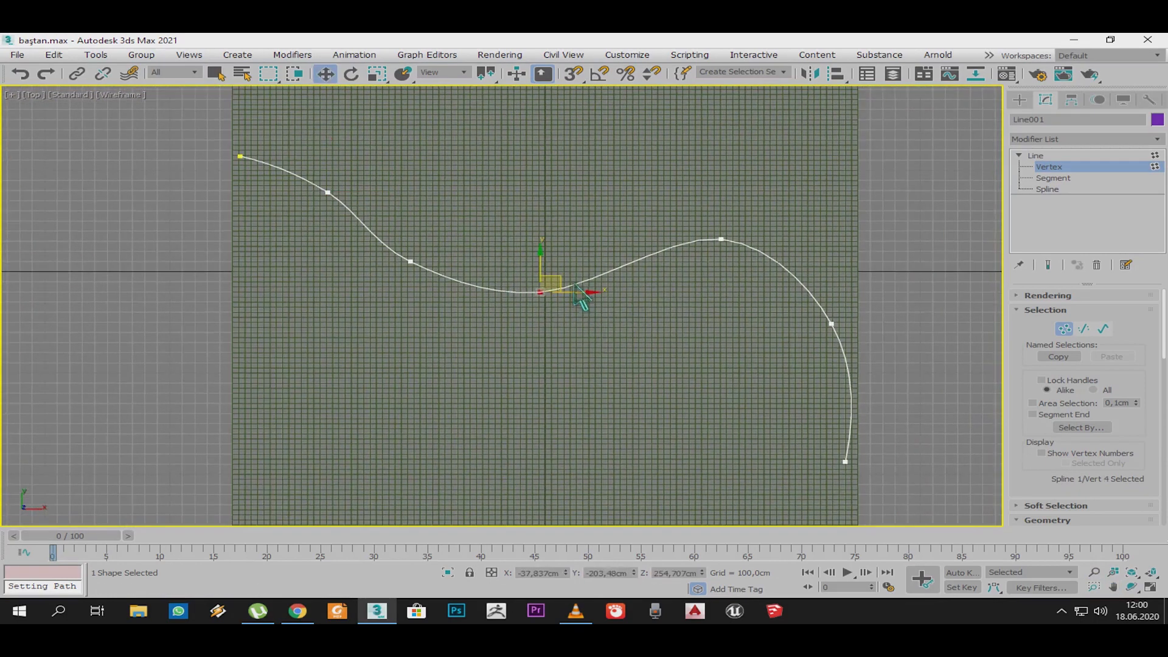
{"action": "left_click_drag", "start_coordinate": [575, 285], "coordinate": [568, 289]}
{"action": "middle_click_drag", "start_coordinate": [666, 274], "coordinate": [603, 274]}
{"action": "left_click", "coordinate": [658, 239]}
{"action": "left_click_drag", "start_coordinate": [693, 233], "coordinate": [686, 236]}
{"action": "middle_click_drag", "start_coordinate": [757, 307], "coordinate": [718, 275]}
{"action": "left_click", "coordinate": [729, 292]}
{"action": "left_click_drag", "start_coordinate": [761, 282], "coordinate": [763, 285]}
{"action": "middle_click_drag", "start_coordinate": [771, 362], "coordinate": [738, 308]}
{"action": "left_click_drag", "start_coordinate": [742, 366], "coordinate": [740, 428]}
{"action": "middle_click_drag", "start_coordinate": [730, 329], "coordinate": [755, 384]}
{"action": "mouse_move", "coordinate": [753, 287]}
{"action": "left_mouse_down"}
{"action": "mouse_move", "coordinate": [748, 316]}
{"action": "mouse_move", "coordinate": [733, 294]}
{"action": "left_mouse_up"}
{"action": "left_click", "coordinate": [731, 490]}
{"action": "left_click_drag", "start_coordinate": [738, 482], "coordinate": [779, 359]}
Step: Refine the line's S-curve by nudging its inner vertices, working back from the sixth toward the start
{"action": "left_click", "coordinate": [701, 304]}
{"action": "left_click_drag", "start_coordinate": [719, 297], "coordinate": [690, 299]}
{"action": "middle_click_drag", "start_coordinate": [661, 261], "coordinate": [690, 302]}
{"action": "left_click", "coordinate": [633, 253]}
{"action": "left_click_drag", "start_coordinate": [649, 247], "coordinate": [639, 260]}
{"action": "middle_click_drag", "start_coordinate": [506, 299], "coordinate": [548, 315]}
{"action": "left_click", "coordinate": [495, 323]}
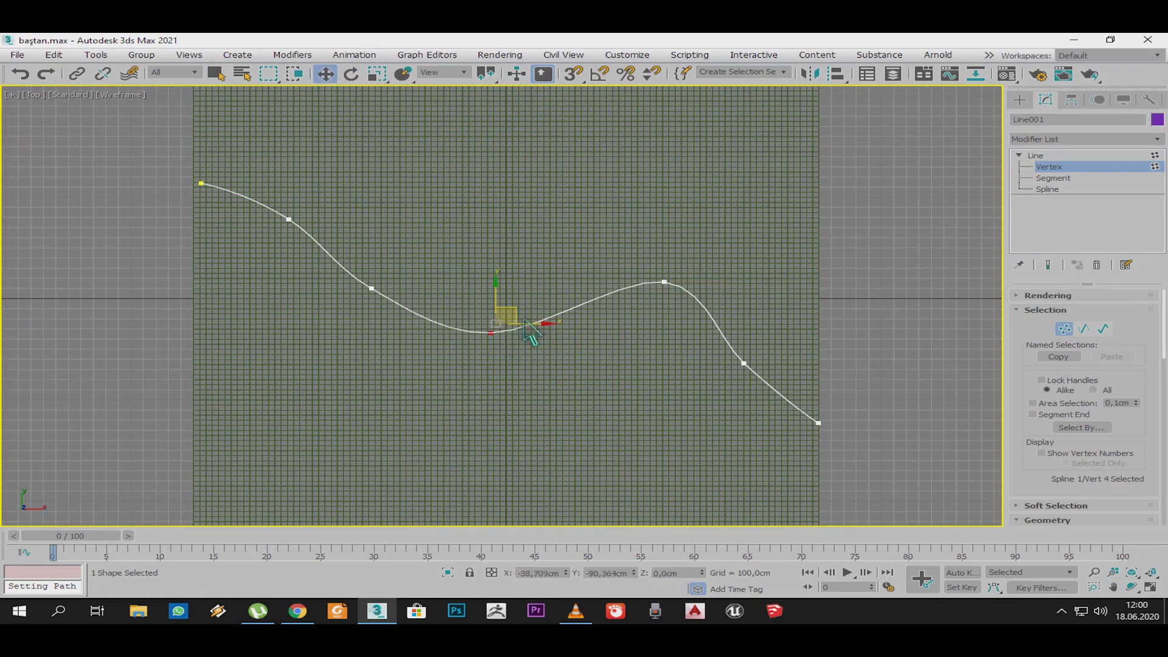
{"action": "left_click_drag", "start_coordinate": [516, 311], "coordinate": [507, 322]}
{"action": "middle_click_drag", "start_coordinate": [424, 315], "coordinate": [481, 349]}
{"action": "left_click", "coordinate": [429, 321]}
{"action": "mouse_move", "coordinate": [444, 309]}
{"action": "left_mouse_down"}
{"action": "mouse_move", "coordinate": [468, 299]}
{"action": "mouse_move", "coordinate": [436, 311]}
{"action": "left_mouse_up"}
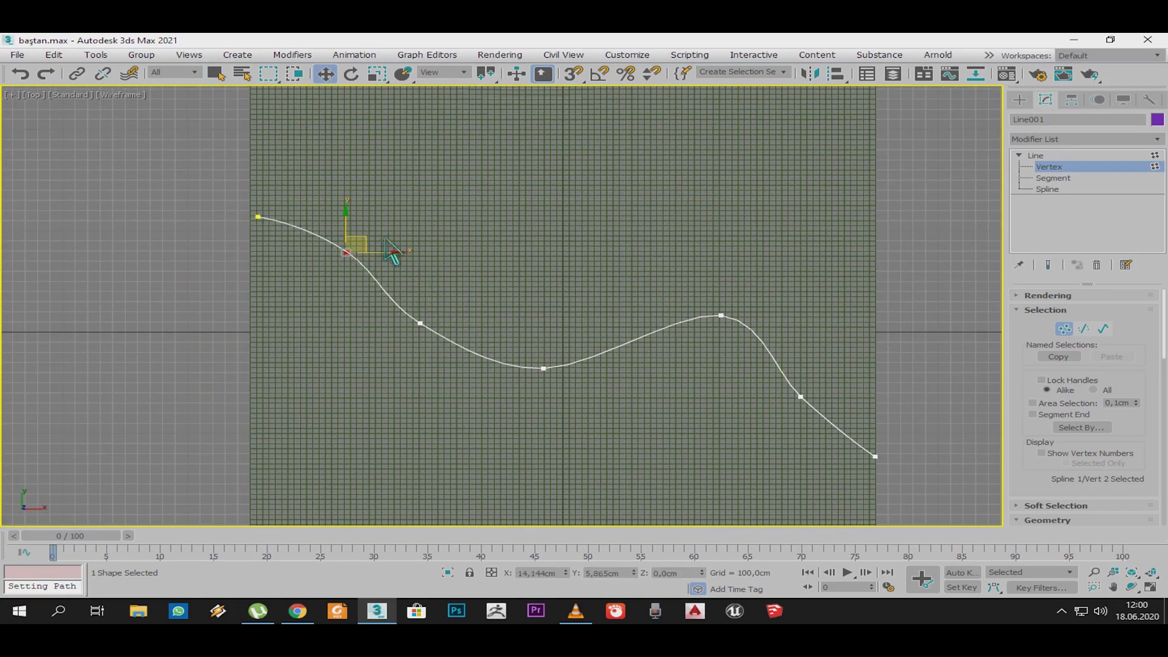
Step: Measure the reshaped line's length and rename the line yol1
{"action": "scroll", "coordinate": [609, 277], "scroll_direction": "down", "scroll_amount": 3}
{"action": "left_click", "coordinate": [1148, 99]}
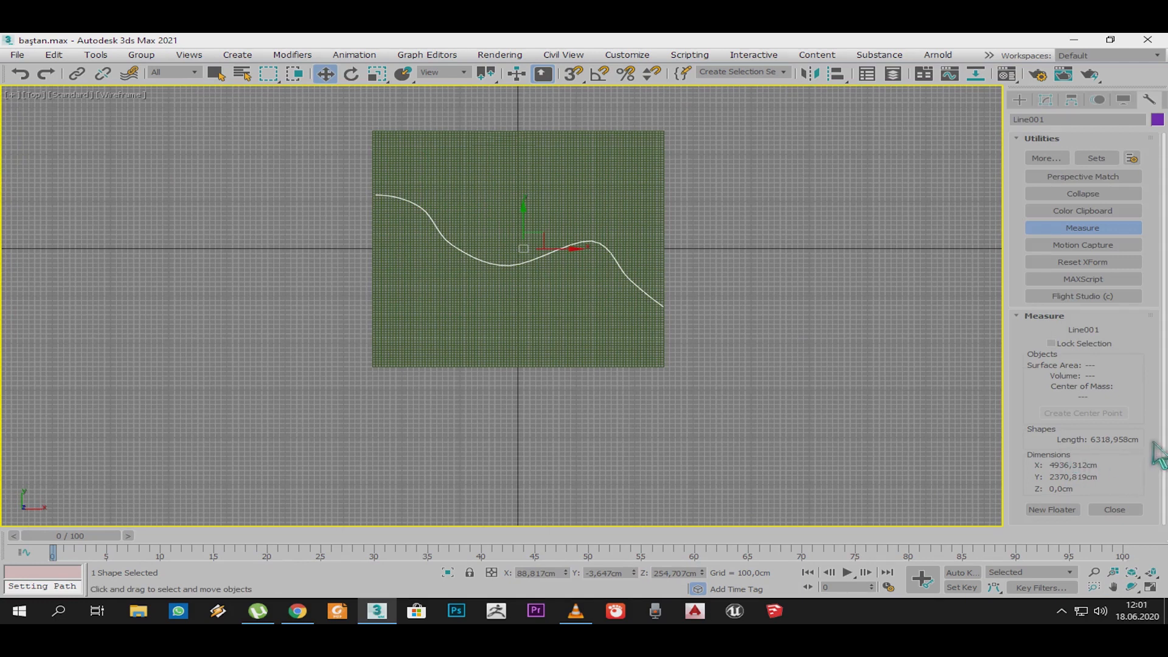
{"action": "scroll", "coordinate": [545, 297], "scroll_direction": "up", "scroll_amount": 3}
{"action": "middle_click_drag", "start_coordinate": [560, 266], "coordinate": [545, 287]}
{"action": "key", "text": "alt+w"}
{"action": "middle_click", "coordinate": [676, 419]}
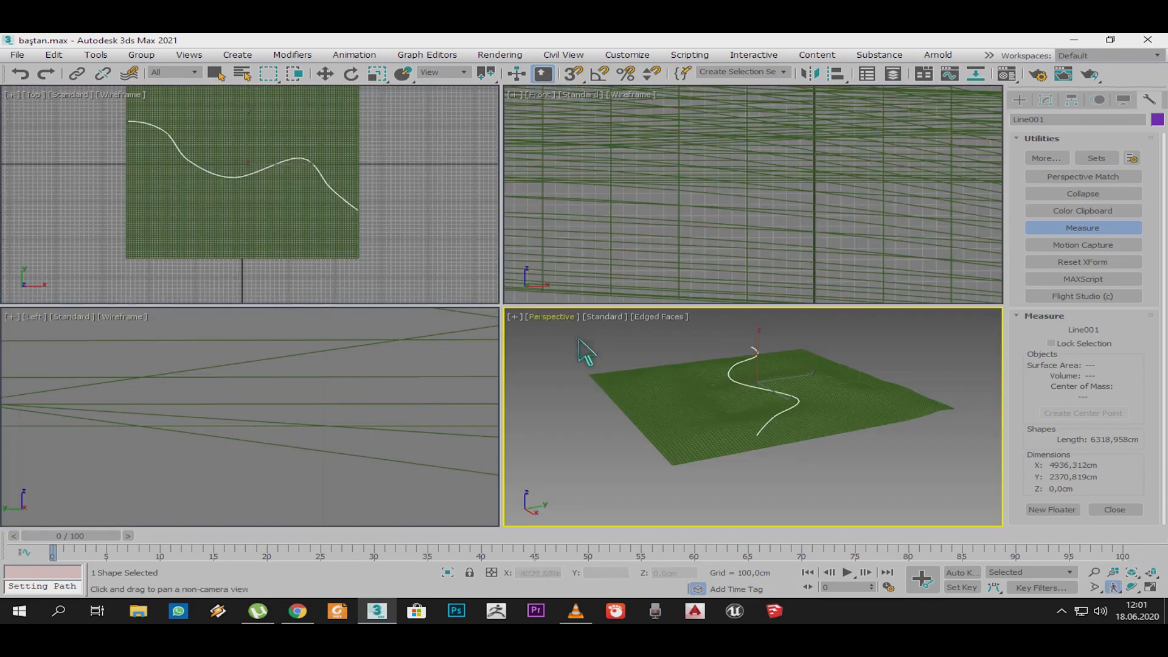
{"action": "key", "text": "alt+w"}
{"action": "middle_click_drag", "start_coordinate": [645, 378], "coordinate": [503, 324], "text": "alt"}
{"action": "scroll", "coordinate": [503, 324], "scroll_direction": "up", "scroll_amount": 2}
{"action": "left_click", "coordinate": [1057, 119]}
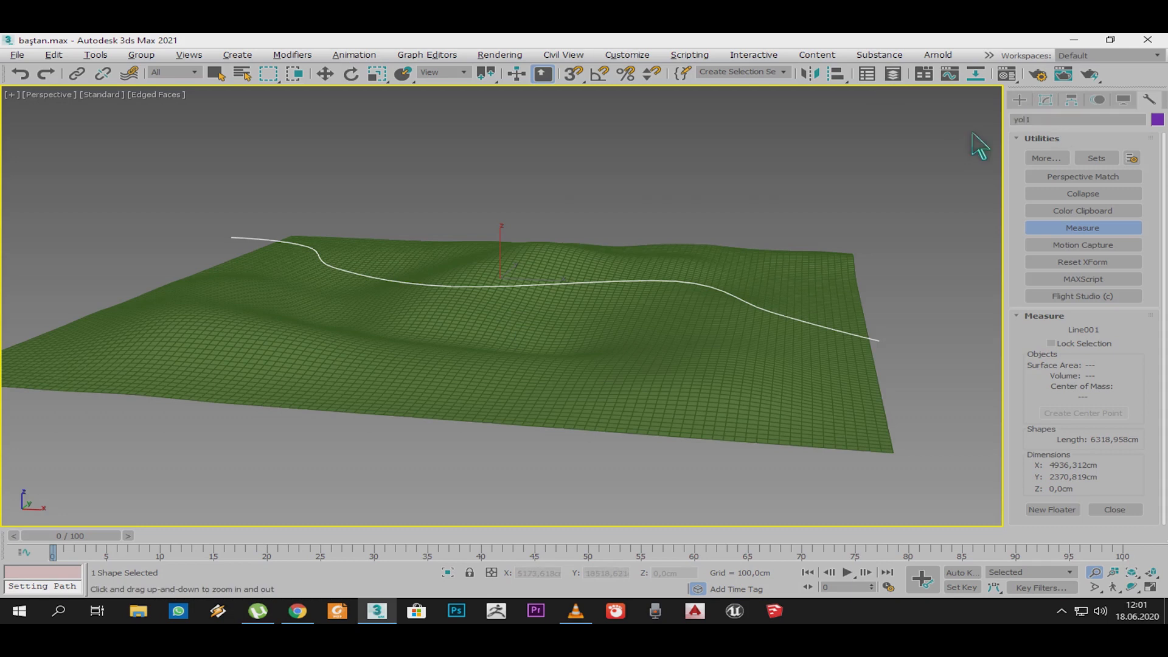
Step: Clone the line yol1 in place as an instance named yol002, then hide yol1 and select the clone
{"action": "key", "text": "w"}
{"action": "key", "text": "ctrl+v"}
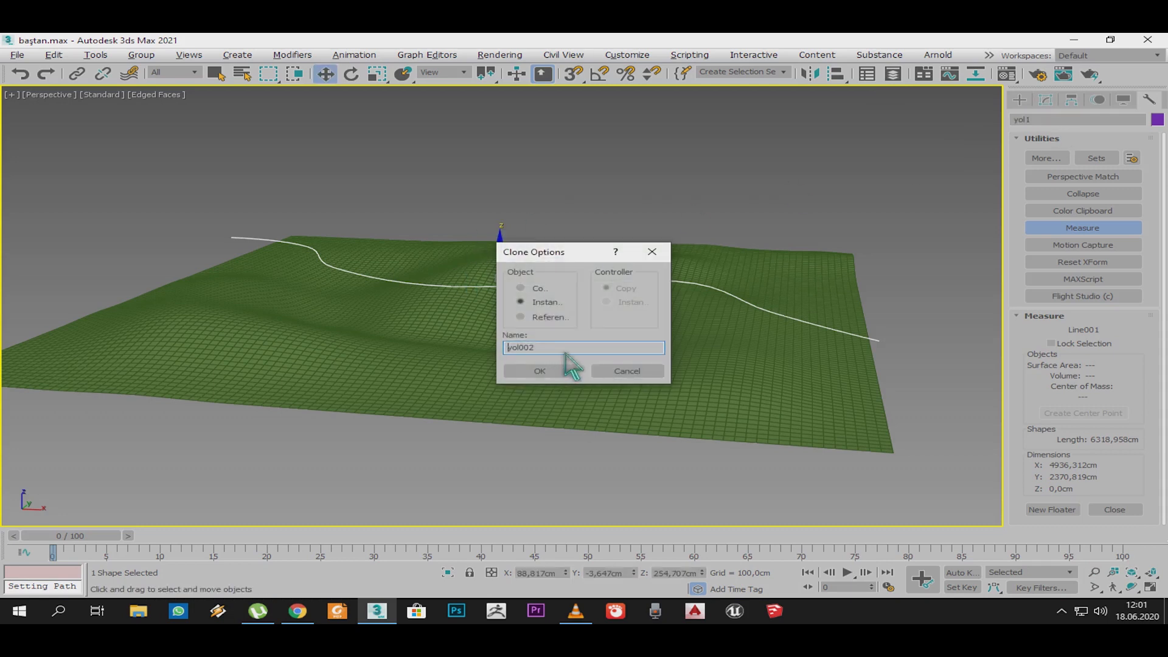
{"action": "left_click", "coordinate": [557, 371]}
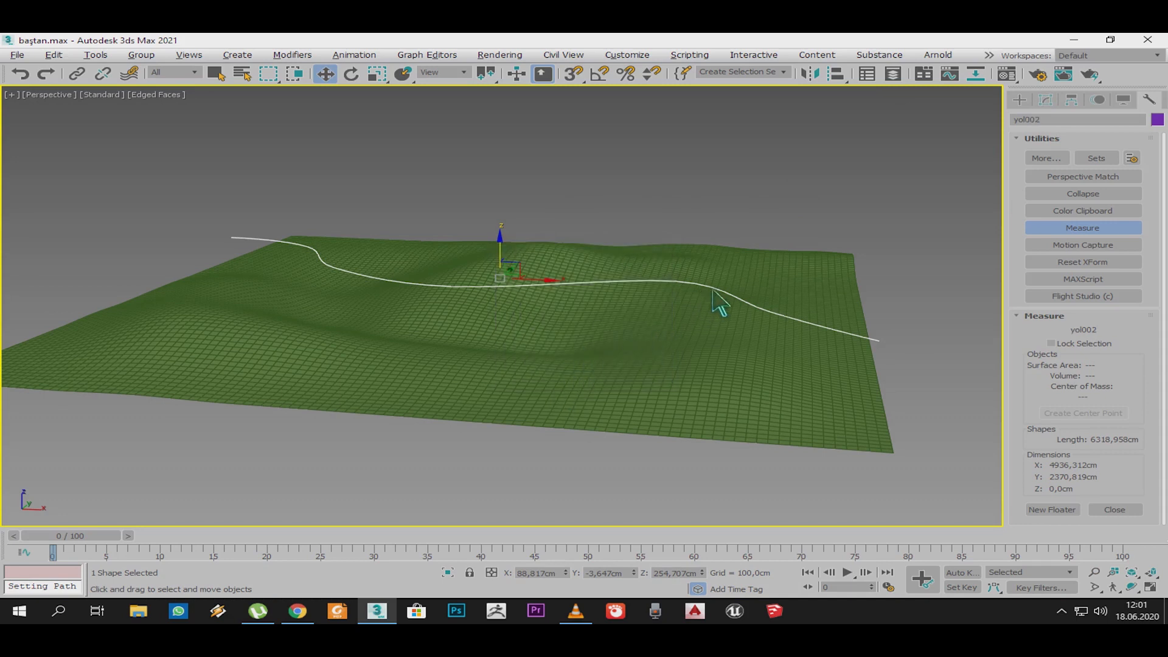
{"action": "right_click", "coordinate": [635, 291]}
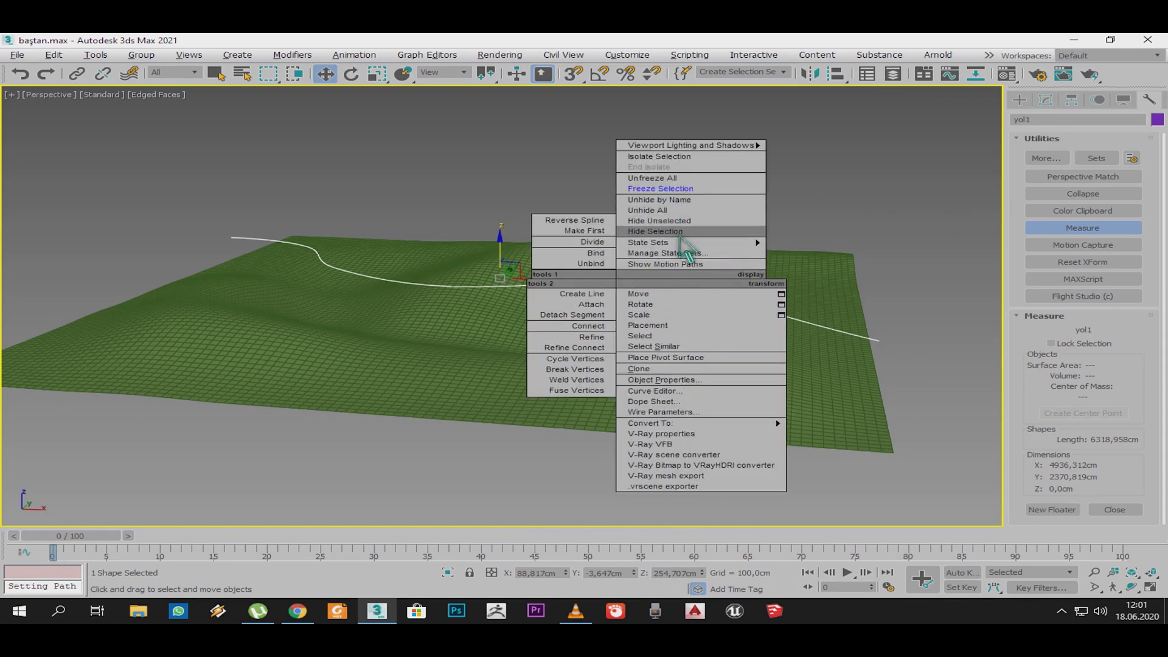
{"action": "left_click", "coordinate": [680, 231]}
{"action": "left_click", "coordinate": [649, 285]}
{"action": "middle_click_drag", "start_coordinate": [628, 308], "coordinate": [563, 278]}
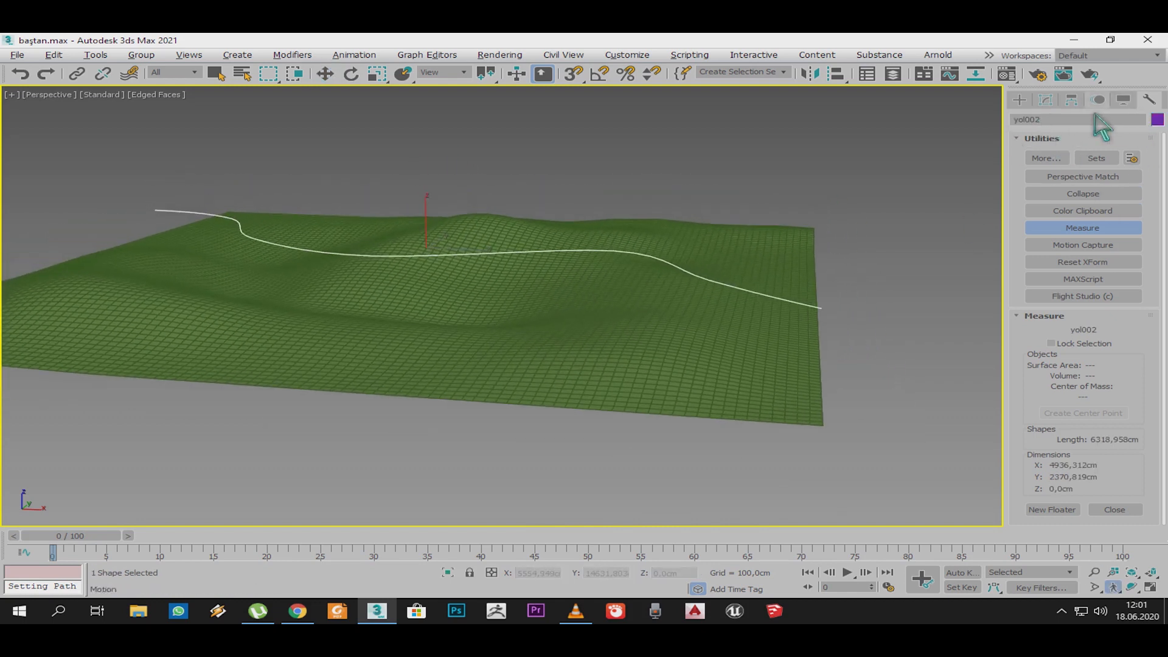
Step: Give yol002 a rectangular rendered cross-section with a length of 10 cm and a width of 200 cm
{"action": "left_click", "coordinate": [1046, 99]}
{"action": "left_click", "coordinate": [1049, 301]}
{"action": "scroll", "coordinate": [1047, 314], "scroll_direction": "down", "scroll_amount": 1}
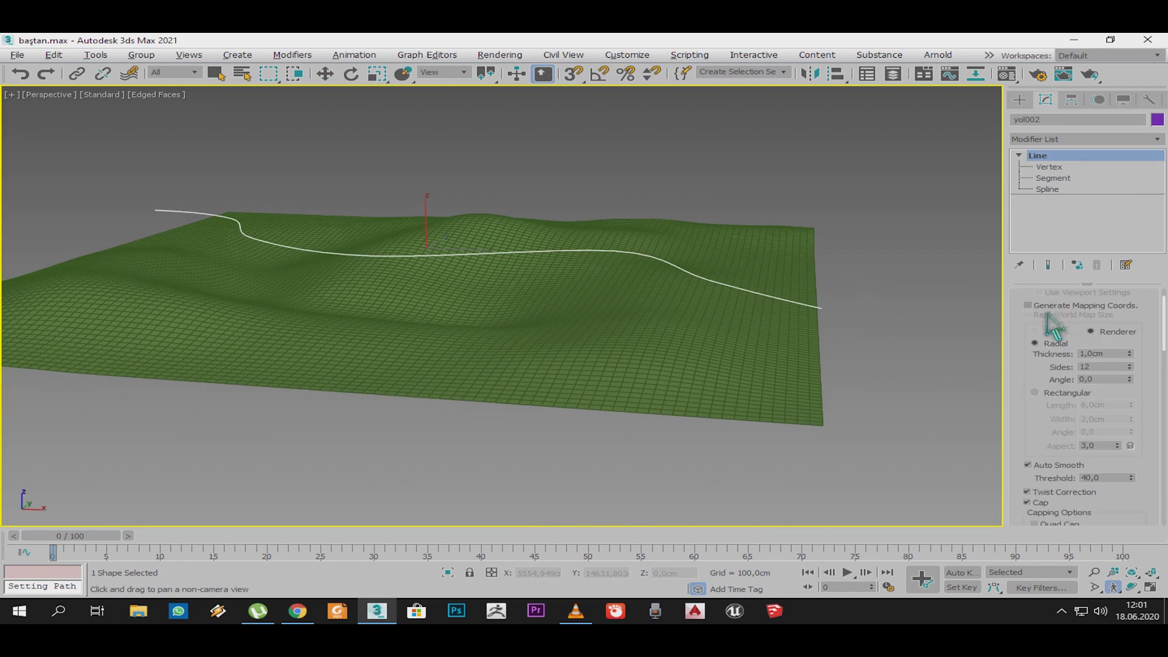
{"action": "scroll", "coordinate": [1027, 404], "scroll_direction": "up", "scroll_amount": 1}
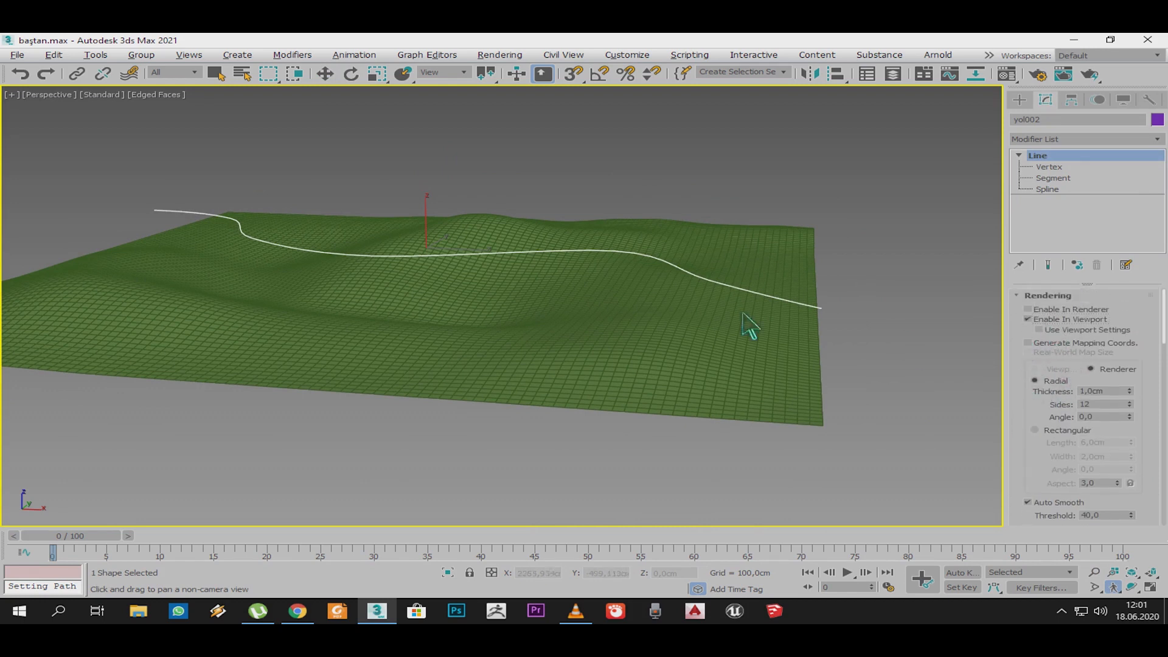
{"action": "scroll", "coordinate": [773, 330], "scroll_direction": "up", "scroll_amount": 3}
{"action": "scroll", "coordinate": [728, 329], "scroll_direction": "down", "scroll_amount": 2}
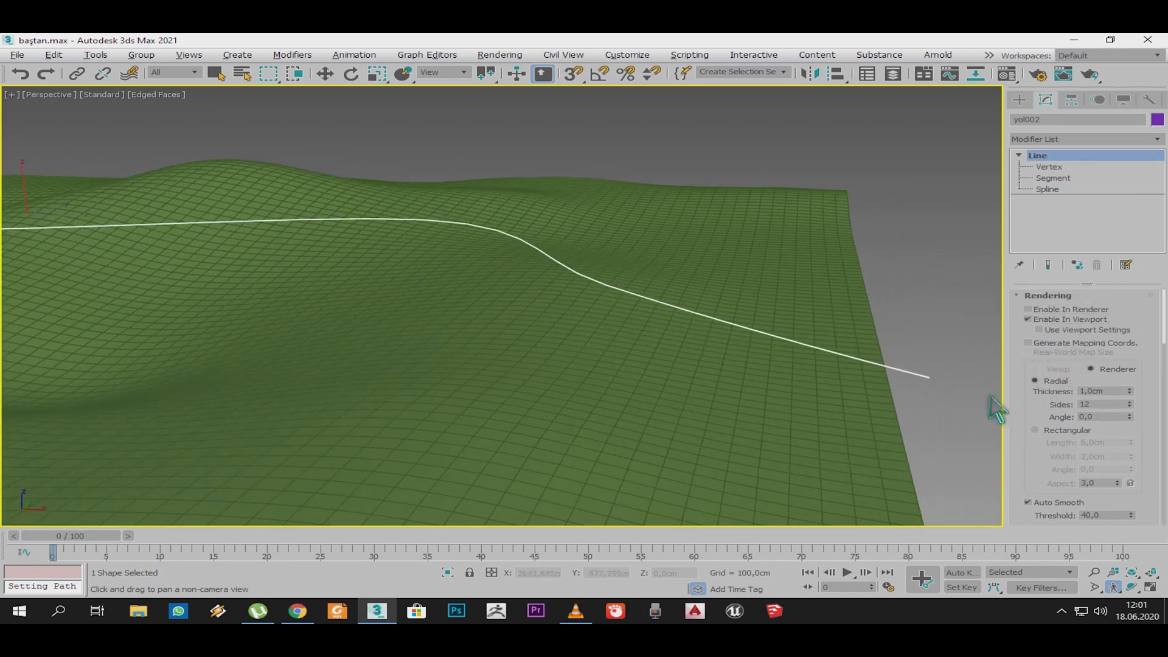
{"action": "left_click", "coordinate": [1036, 431]}
{"action": "left_click_drag", "start_coordinate": [1036, 452], "coordinate": [1036, 387]}
{"action": "mouse_move", "coordinate": [1131, 378]}
{"action": "left_mouse_down"}
{"action": "mouse_move", "coordinate": [1144, 348]}
{"action": "mouse_move", "coordinate": [1127, 382]}
{"action": "left_mouse_up"}
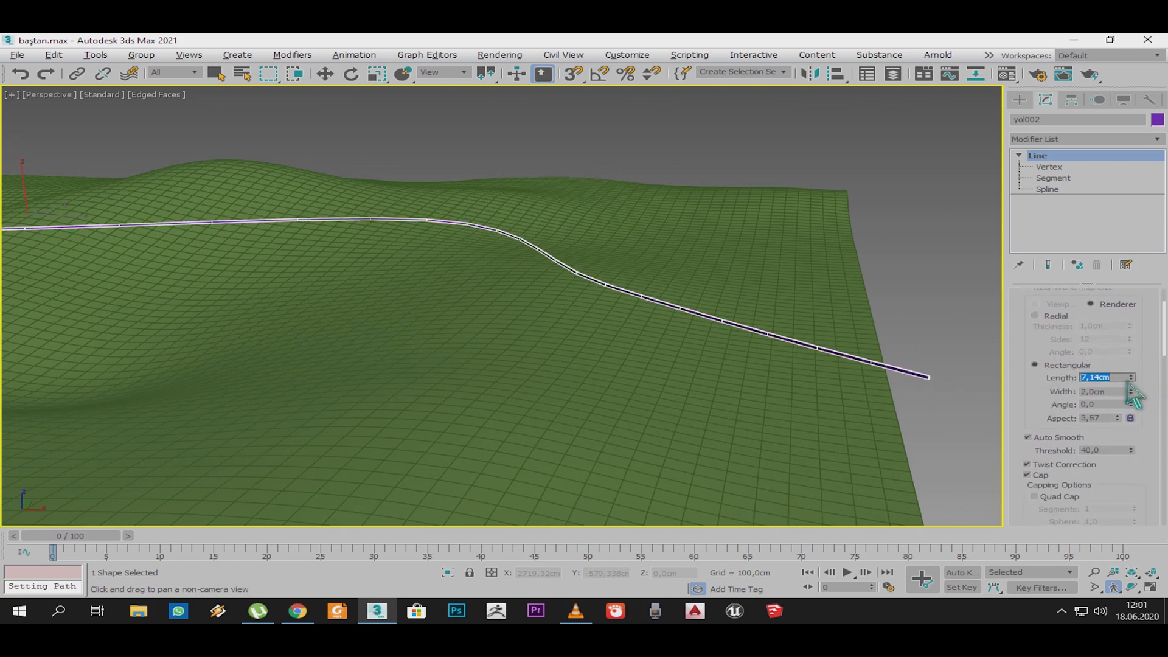
{"action": "key", "text": "Tab"}
{"action": "type", "text": "200"}
{"action": "key", "text": "Return"}
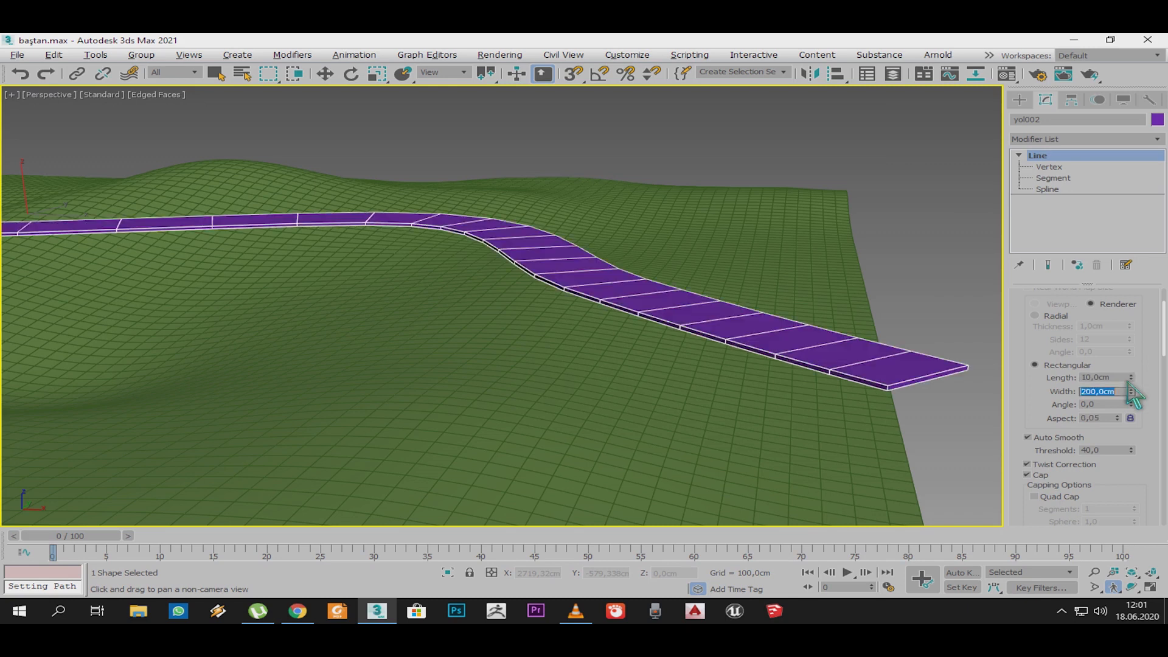
Step: Widen the road's rectangular cross-section to 400 cm
{"action": "scroll", "coordinate": [557, 304], "scroll_direction": "down", "scroll_amount": 5}
{"action": "middle_click_drag", "start_coordinate": [527, 372], "coordinate": [558, 308]}
{"action": "scroll", "coordinate": [517, 344], "scroll_direction": "up", "scroll_amount": 3}
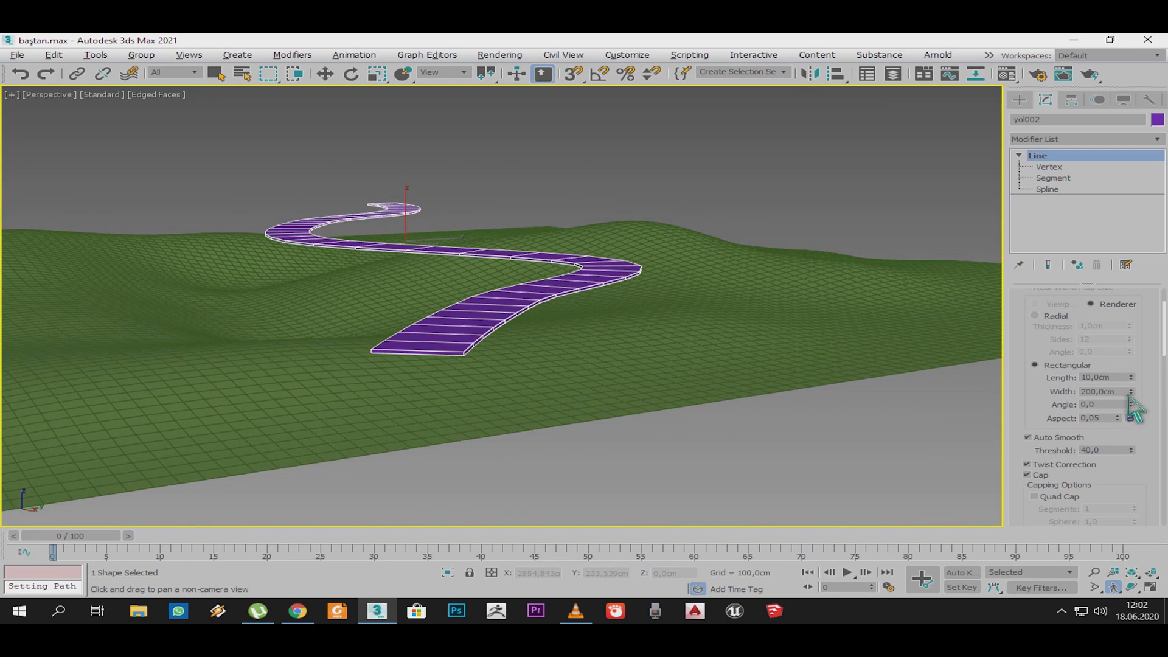
{"action": "type", "text": "400"}
{"action": "key", "text": "Return"}
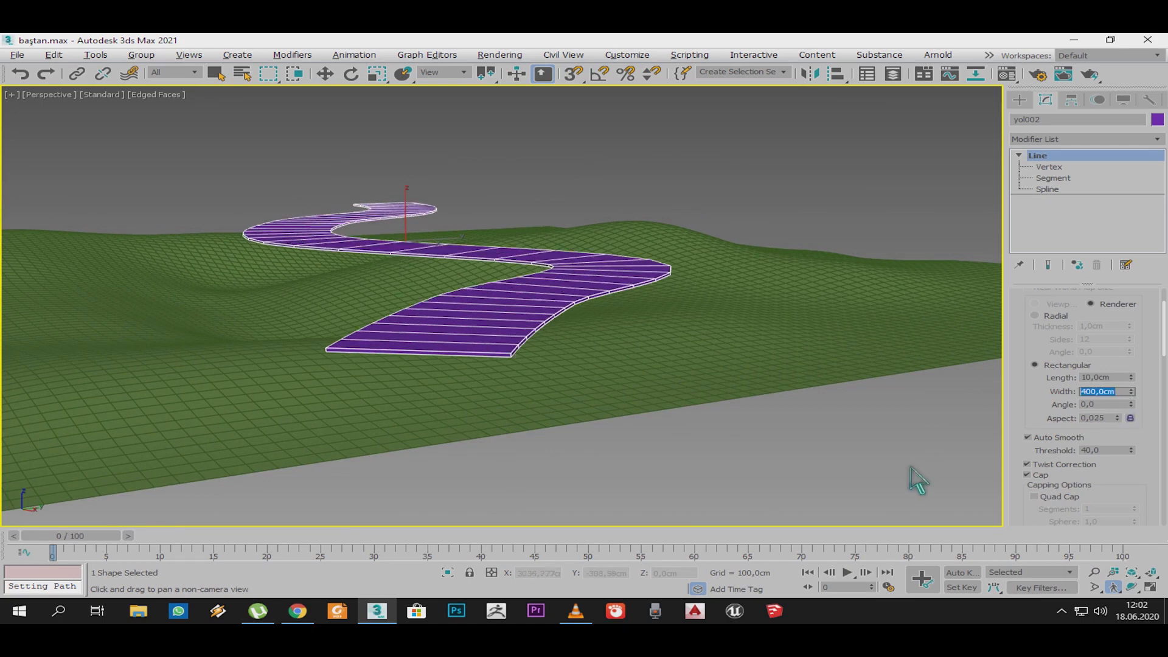
Step: Bring the Interpolation settings directly below the rendering settings and open the road spline's step count for editing
{"action": "middle_click_drag", "start_coordinate": [485, 339], "coordinate": [577, 383], "text": "alt"}
{"action": "scroll", "coordinate": [575, 392], "scroll_direction": "down", "scroll_amount": 2}
{"action": "scroll", "coordinate": [577, 390], "scroll_direction": "up", "scroll_amount": 3}
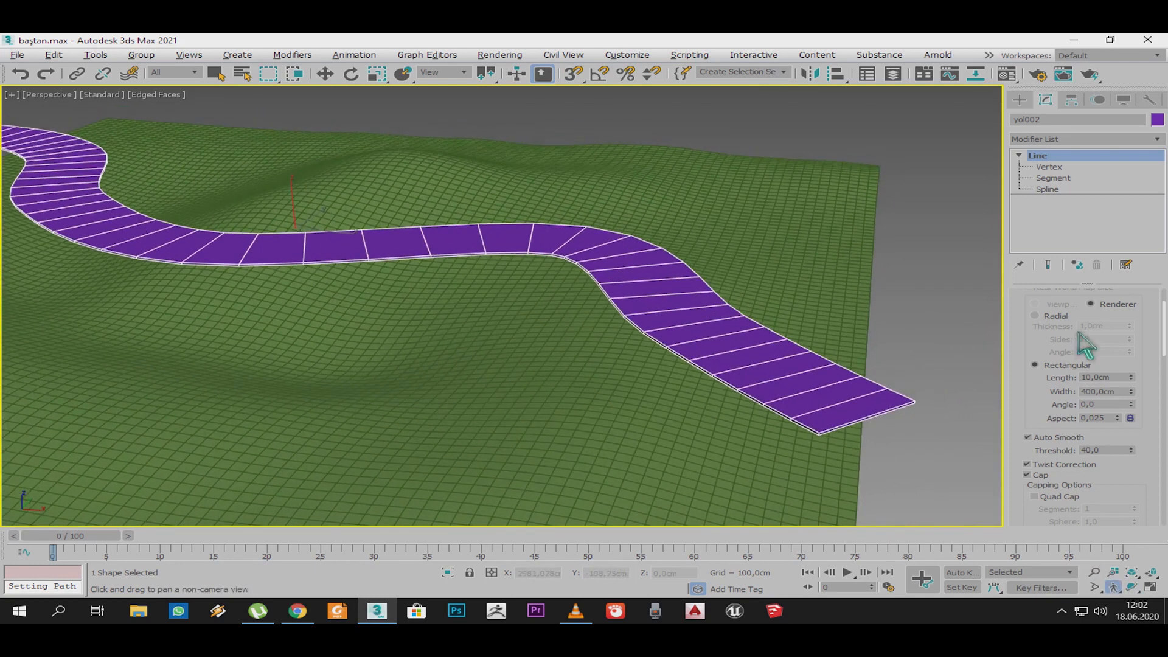
{"action": "scroll", "coordinate": [1034, 363], "scroll_direction": "down", "scroll_amount": 5}
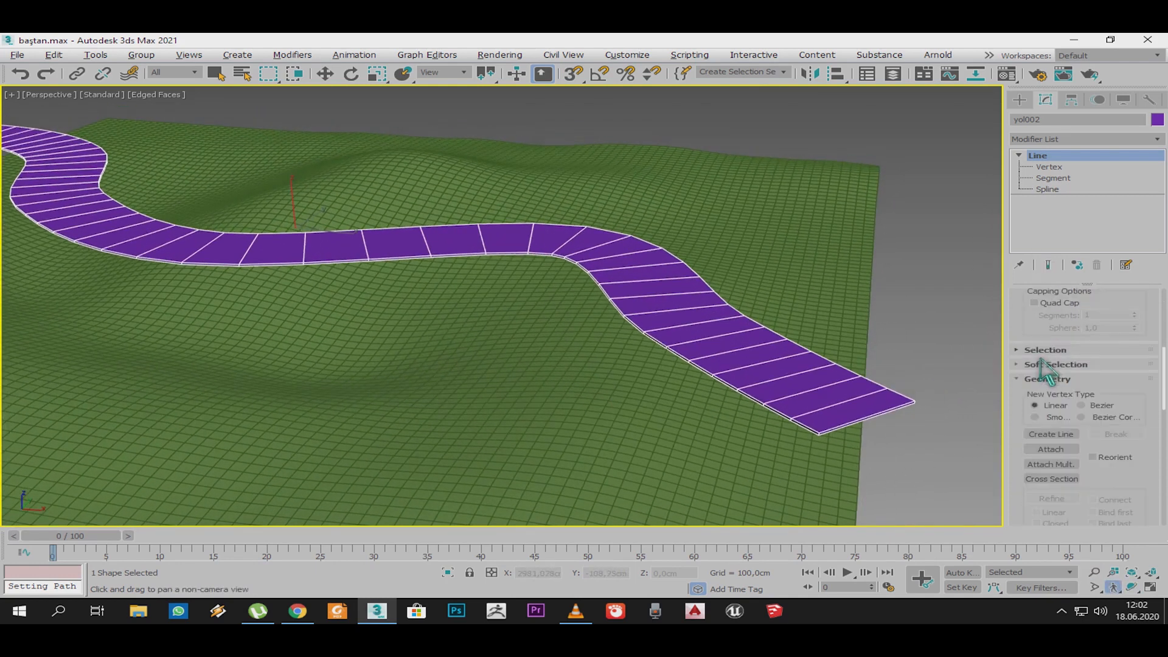
{"action": "left_click", "coordinate": [1038, 383]}
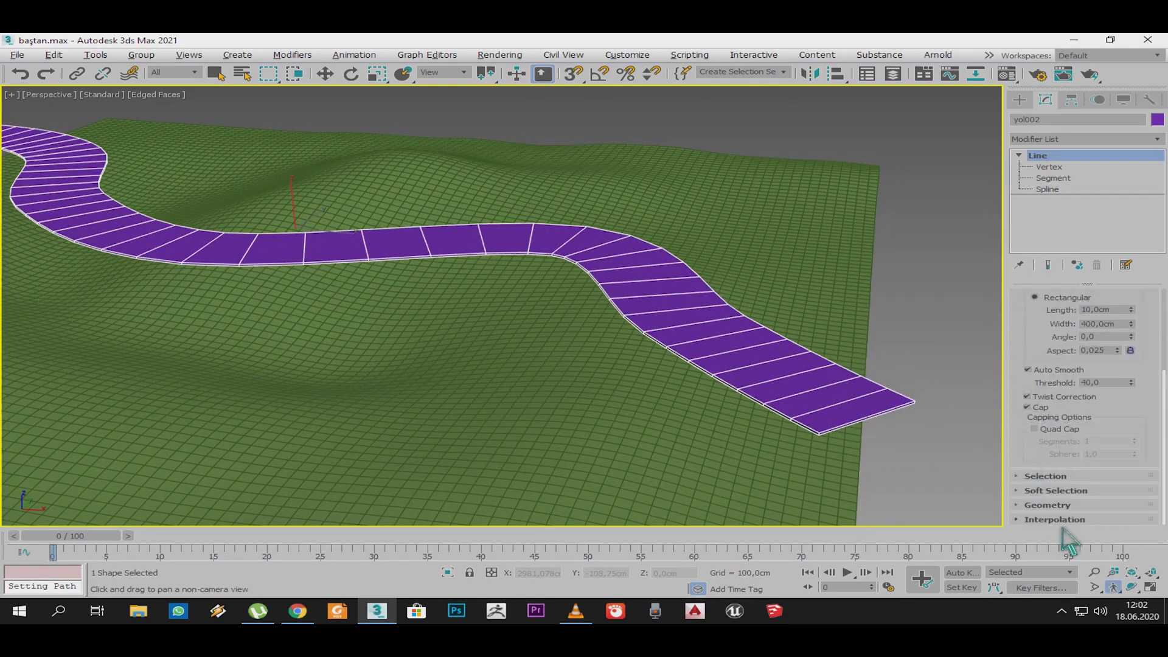
{"action": "left_click_drag", "start_coordinate": [1164, 525], "coordinate": [1147, 363]}
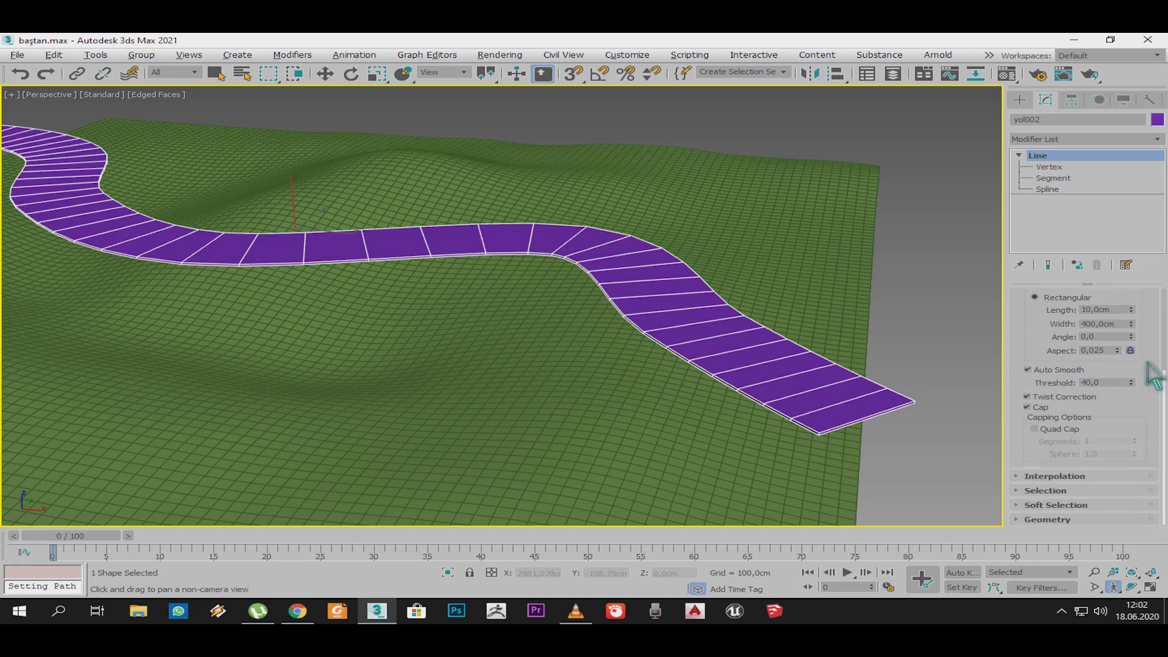
{"action": "left_click", "coordinate": [1071, 477]}
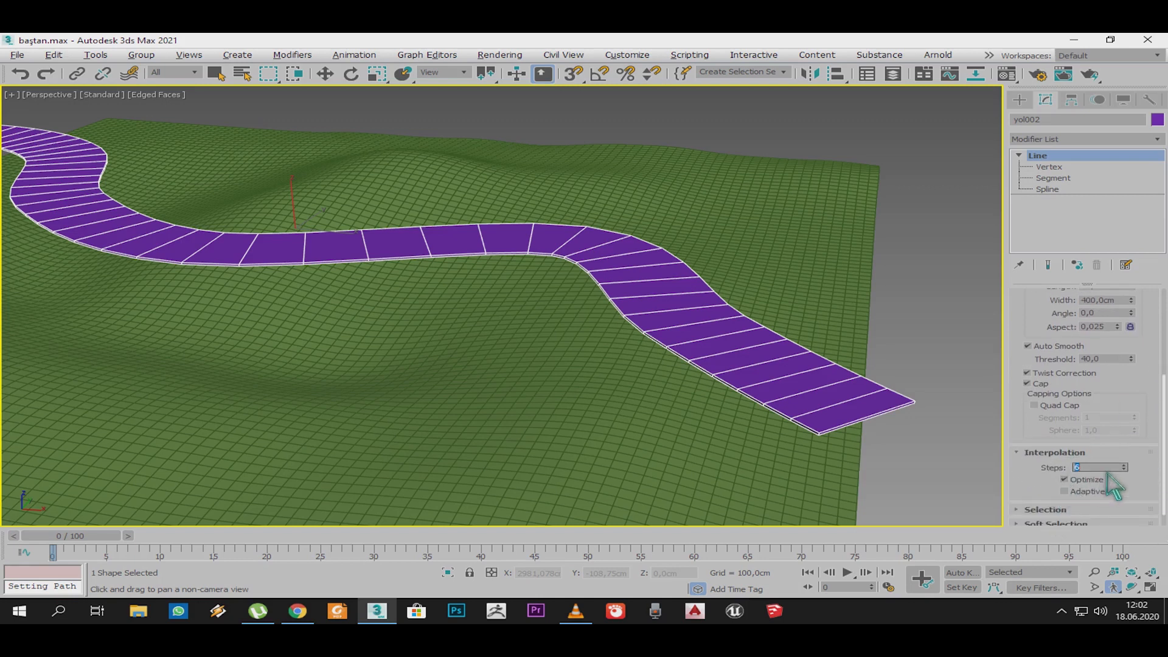
Step: Convert the road spline yol002 to an Editable Poly
{"action": "right_click", "coordinate": [704, 282]}
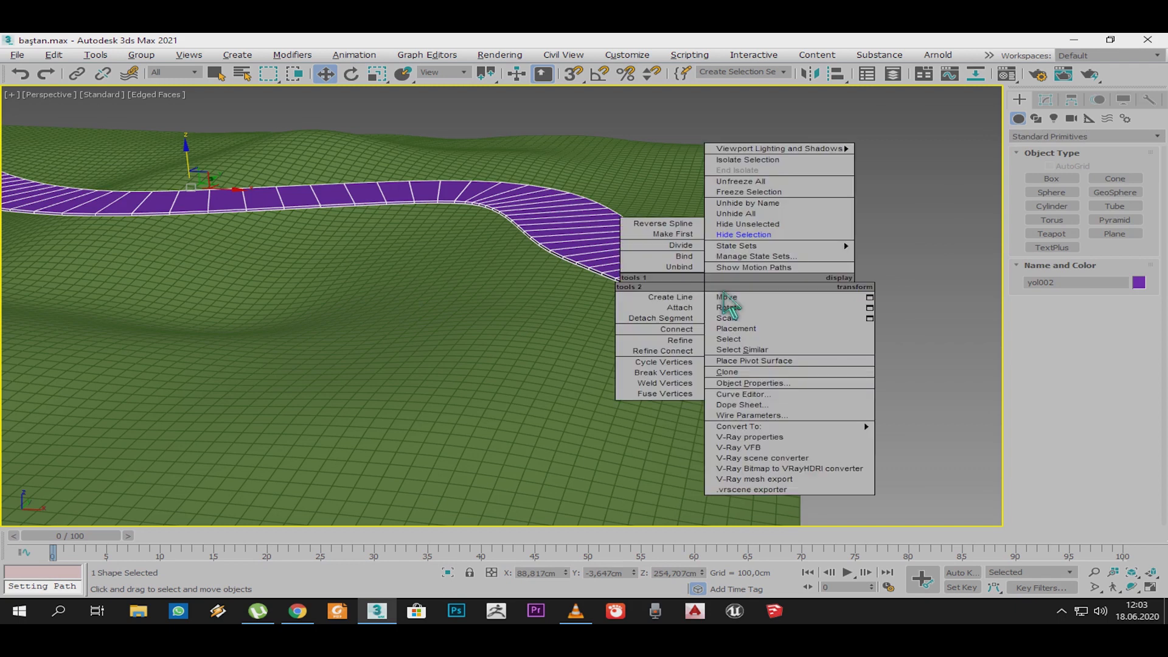
{"action": "mouse_move", "coordinate": [754, 426]}
{"action": "left_click", "coordinate": [944, 450]}
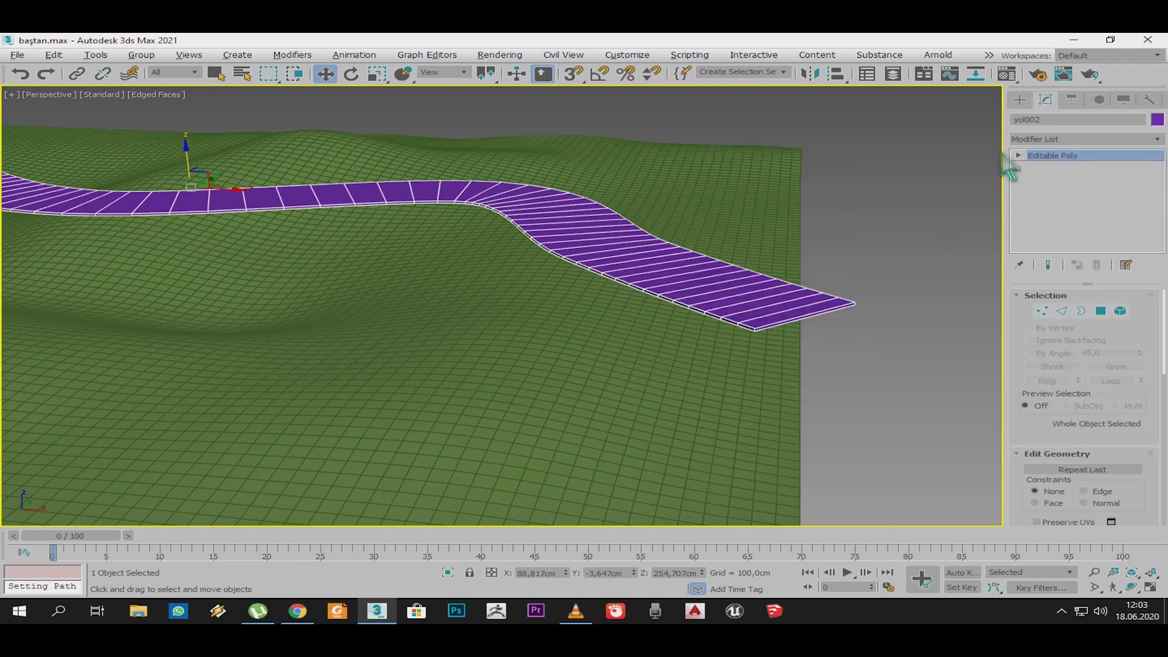
Step: Create a Conform compound object from yol002, picking the terrain as an instanced wrap-to object
{"action": "left_click", "coordinate": [1031, 103]}
{"action": "left_click", "coordinate": [1071, 137]}
{"action": "left_click", "coordinate": [1050, 173]}
{"action": "left_click", "coordinate": [1052, 193]}
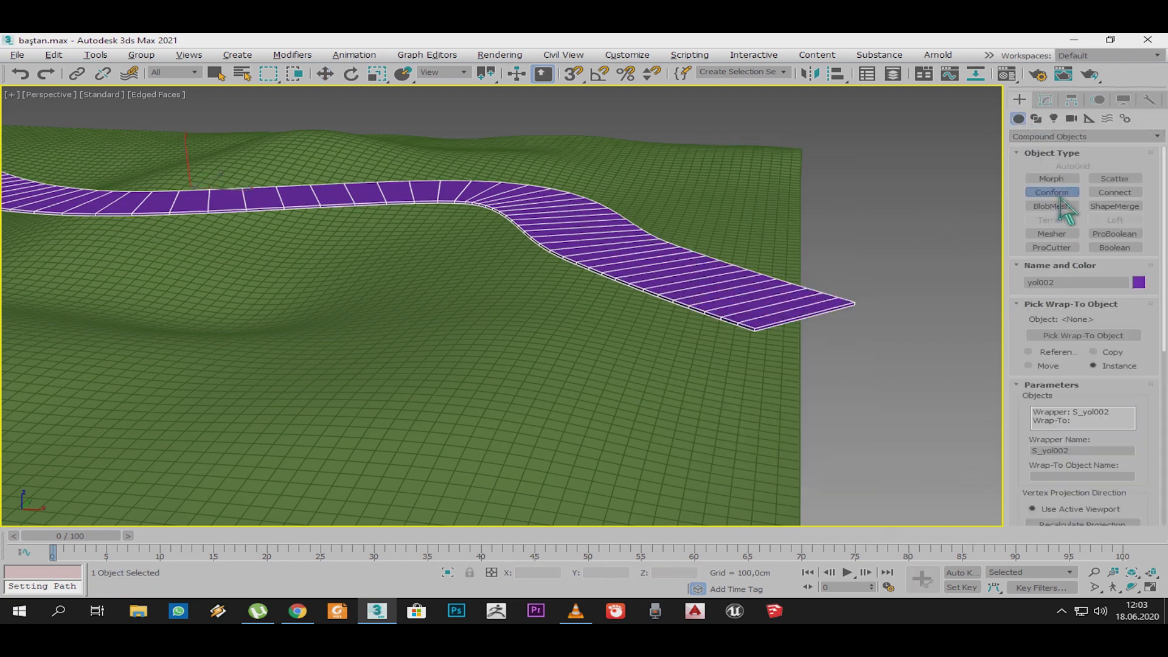
{"action": "left_click", "coordinate": [1089, 336]}
{"action": "left_click", "coordinate": [566, 396]}
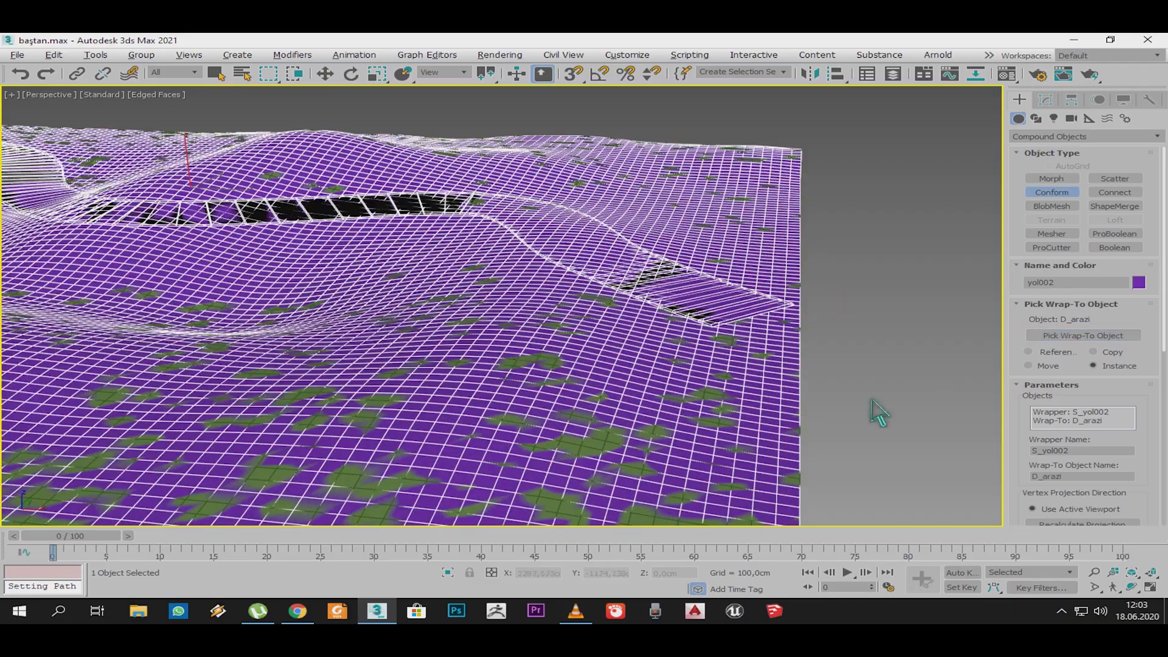
Step: Project the conformed road along vertex normals and set the default projection distance to -500
{"action": "scroll", "coordinate": [1035, 368], "scroll_direction": "down", "scroll_amount": 2}
{"action": "left_click_drag", "start_coordinate": [455, 307], "coordinate": [644, 307]}
{"action": "middle_click_drag", "start_coordinate": [644, 307], "coordinate": [613, 340]}
{"action": "left_click_drag", "start_coordinate": [1029, 508], "coordinate": [1055, 304]}
{"action": "left_click", "coordinate": [1055, 325]}
{"action": "middle_click_drag", "start_coordinate": [424, 325], "coordinate": [610, 350], "text": "alt"}
{"action": "left_click_drag", "start_coordinate": [1107, 421], "coordinate": [1108, 463]}
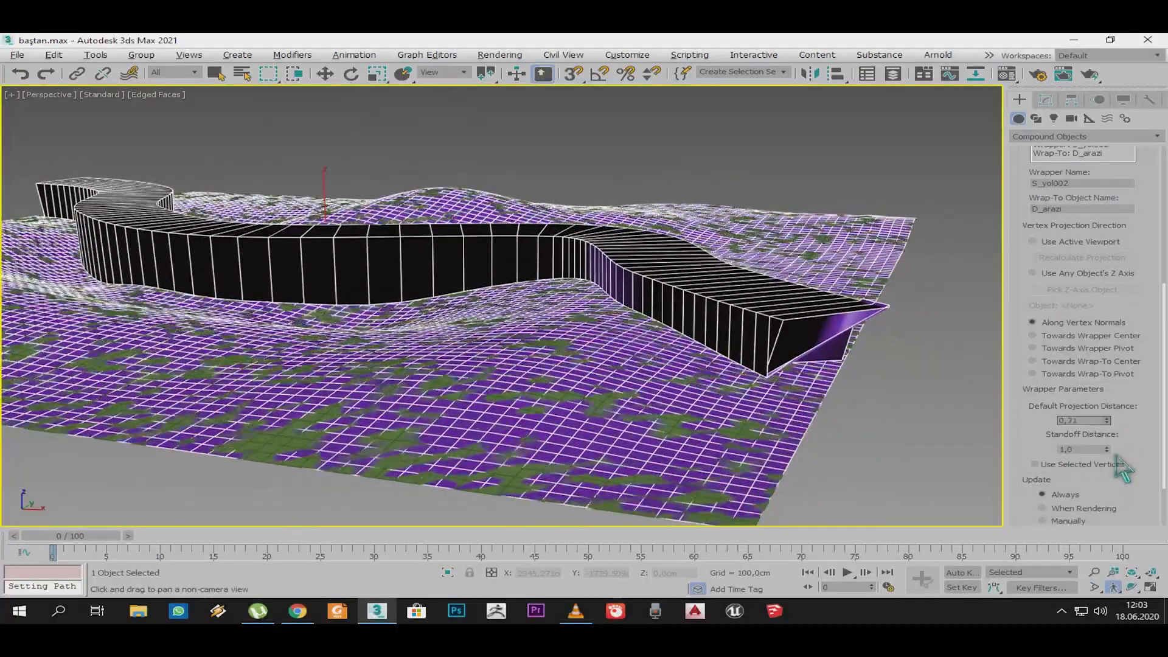
{"action": "left_click_drag", "start_coordinate": [1154, 182], "coordinate": [462, 292]}
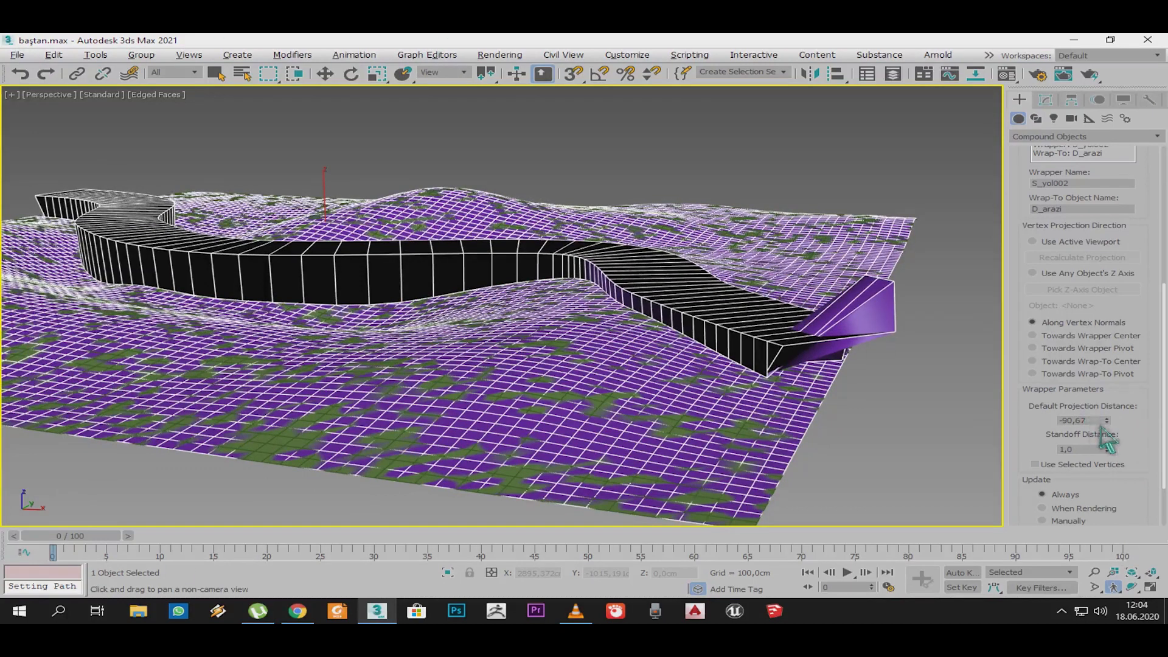
{"action": "type", "text": "-500"}
{"action": "key", "text": "Return"}
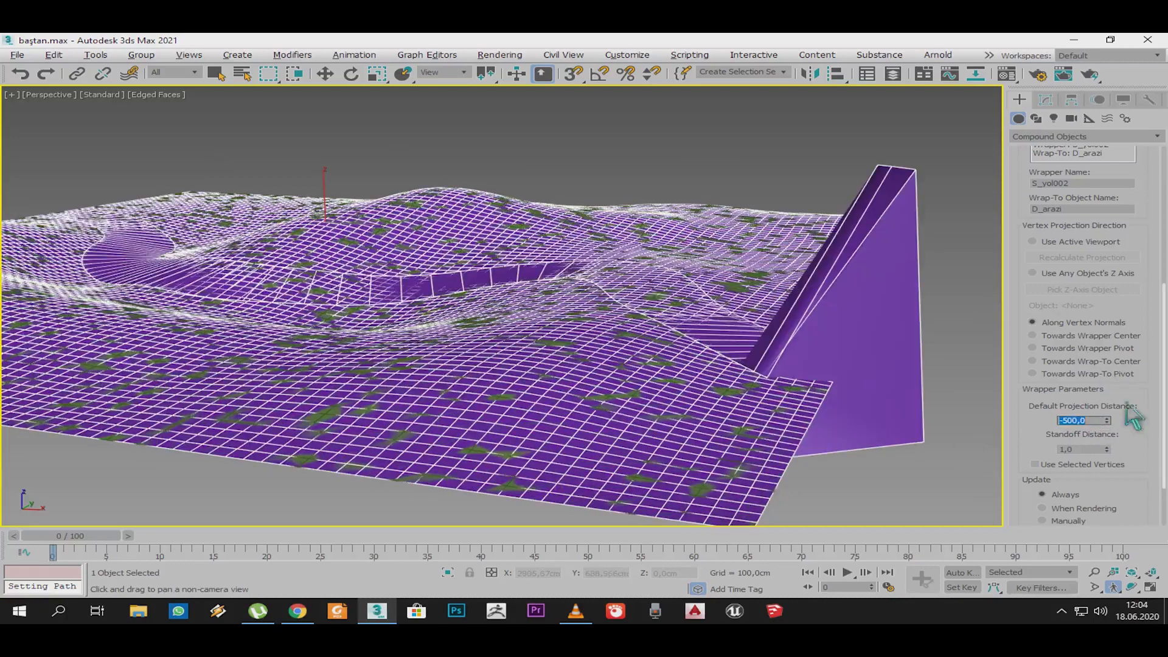
Step: Set the Conform object's default projection distance to -475 and hide the wrap-to object
{"action": "middle_click_drag", "start_coordinate": [524, 308], "coordinate": [624, 374], "text": "alt"}
{"action": "scroll", "coordinate": [578, 392], "scroll_direction": "up", "scroll_amount": 5}
{"action": "scroll", "coordinate": [706, 349], "scroll_direction": "up", "scroll_amount": 5}
{"action": "scroll", "coordinate": [711, 361], "scroll_direction": "down", "scroll_amount": 10}
{"action": "scroll", "coordinate": [1051, 516], "scroll_direction": "down", "scroll_amount": 5}
{"action": "left_click", "coordinate": [1048, 485]}
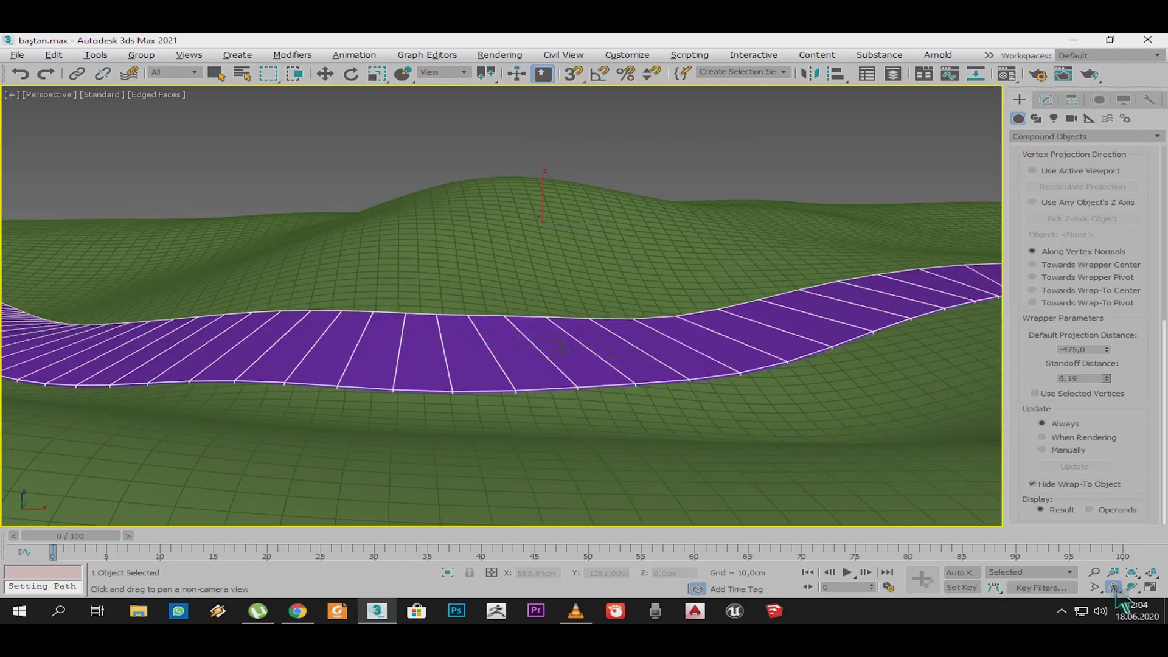
Step: Raise the road's standoff distance to about 17.18 so that the terrain does not poke through its surface
{"action": "scroll", "coordinate": [738, 396], "scroll_direction": "down", "scroll_amount": 3}
{"action": "middle_click_drag", "start_coordinate": [738, 396], "coordinate": [491, 308], "text": "alt"}
{"action": "scroll", "coordinate": [491, 308], "scroll_direction": "up", "scroll_amount": 3}
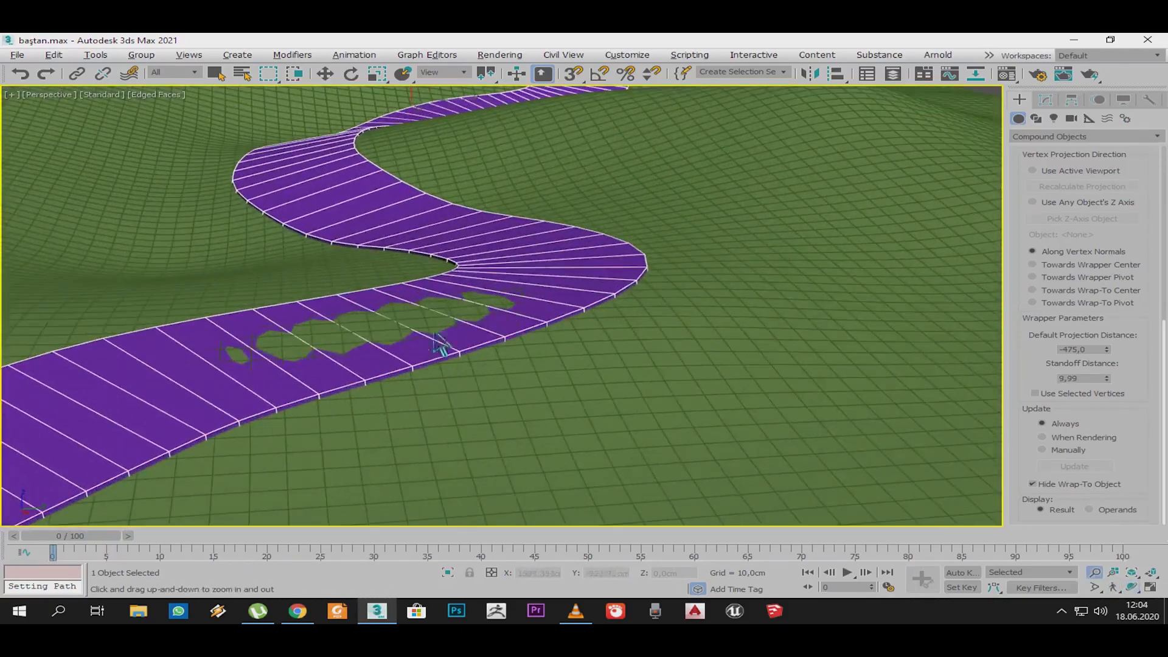
{"action": "left_click_drag", "start_coordinate": [1121, 375], "coordinate": [1125, 323]}
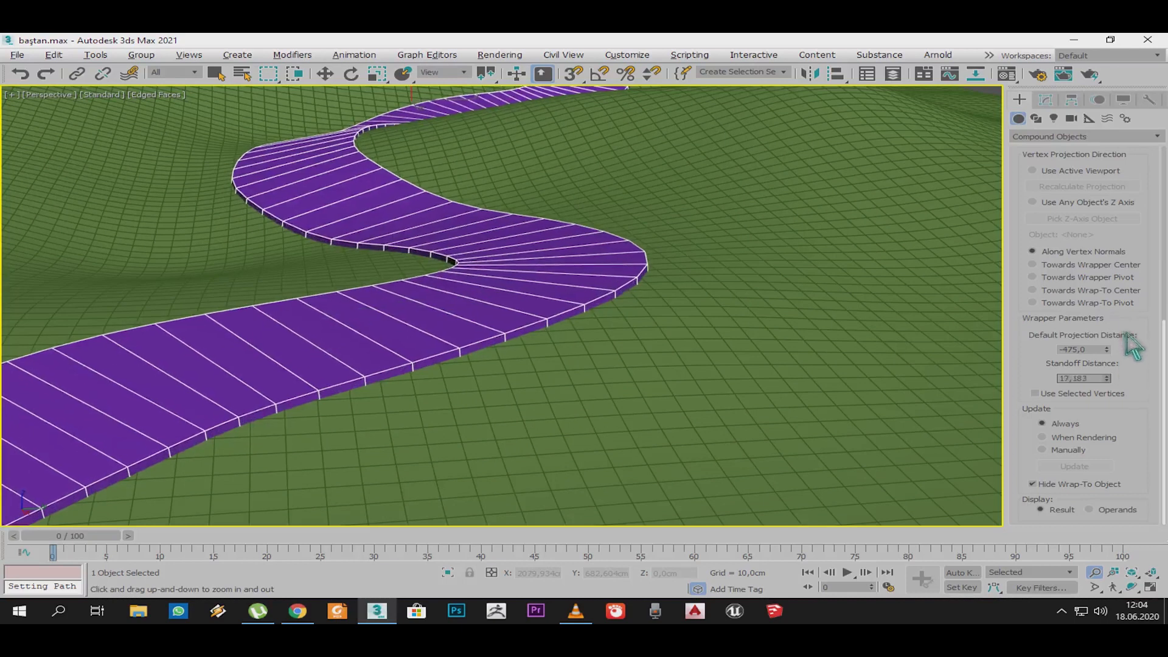
Step: Convert the conformed road to an Editable Poly
{"action": "scroll", "coordinate": [521, 360], "scroll_direction": "down", "scroll_amount": 6}
{"action": "right_click", "coordinate": [485, 356]}
{"action": "mouse_move", "coordinate": [584, 501]}
{"action": "left_click", "coordinate": [739, 511]}
Step: Select the stray spike vertices at the road end overhanging the terrain edge and delete them
{"action": "scroll", "coordinate": [508, 425], "scroll_direction": "down", "scroll_amount": 2}
{"action": "key", "text": "alt+w"}
{"action": "middle_click", "coordinate": [338, 272]}
{"action": "key", "text": "alt+w"}
{"action": "scroll", "coordinate": [556, 319], "scroll_direction": "up", "scroll_amount": 1}
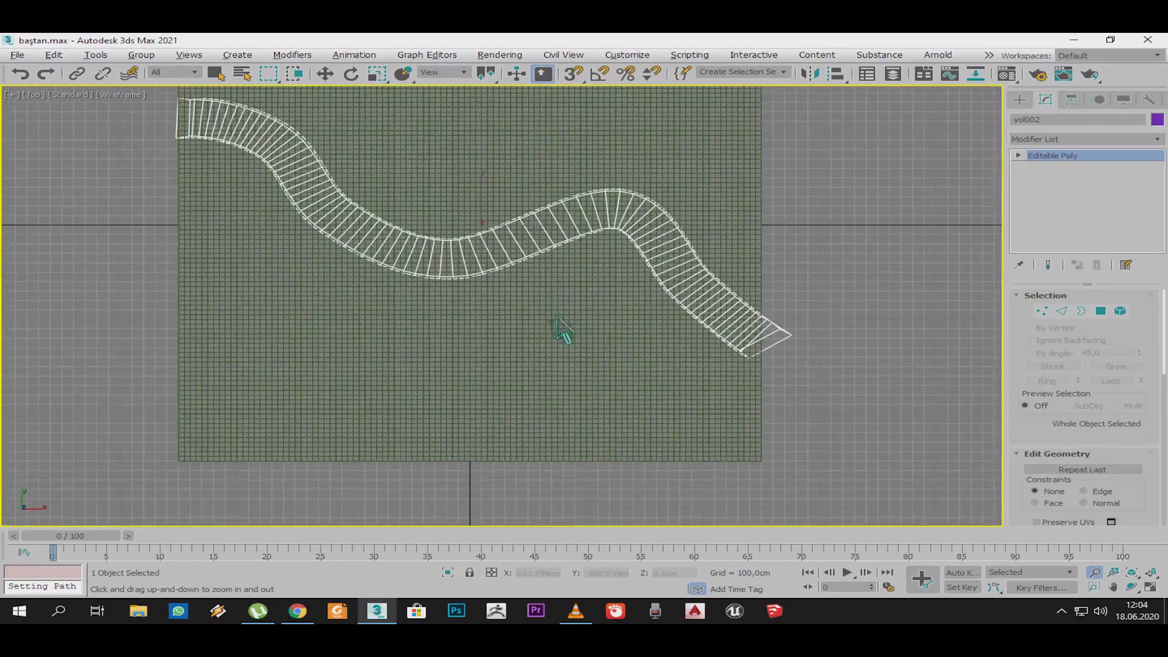
{"action": "left_click", "coordinate": [1052, 314]}
{"action": "key", "text": "alt+w"}
{"action": "middle_click", "coordinate": [522, 466]}
{"action": "key", "text": "alt+w"}
{"action": "left_click", "coordinate": [351, 350]}
{"action": "key", "text": "alt+w"}
{"action": "middle_click", "coordinate": [379, 275]}
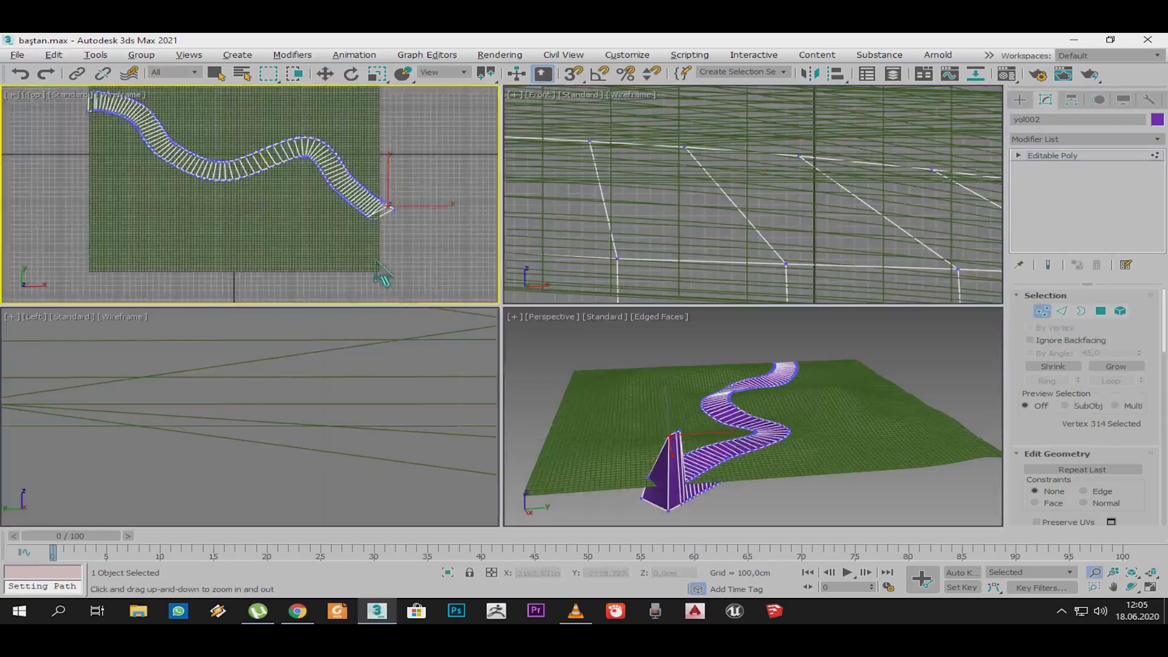
{"action": "key", "text": "alt+w"}
{"action": "scroll", "coordinate": [745, 334], "scroll_direction": "up", "scroll_amount": 3}
{"action": "left_click_drag", "start_coordinate": [643, 376], "coordinate": [646, 369], "text": "ctrl"}
{"action": "scroll", "coordinate": [620, 405], "scroll_direction": "up", "scroll_amount": 3}
{"action": "key", "text": "alt+w"}
{"action": "middle_click", "coordinate": [522, 438]}
{"action": "key", "text": "alt+w"}
{"action": "middle_click_drag", "start_coordinate": [521, 438], "coordinate": [456, 386], "text": "alt"}
{"action": "scroll", "coordinate": [450, 380], "scroll_direction": "down", "scroll_amount": 2}
{"action": "left_click_drag", "start_coordinate": [318, 260], "coordinate": [437, 427]}
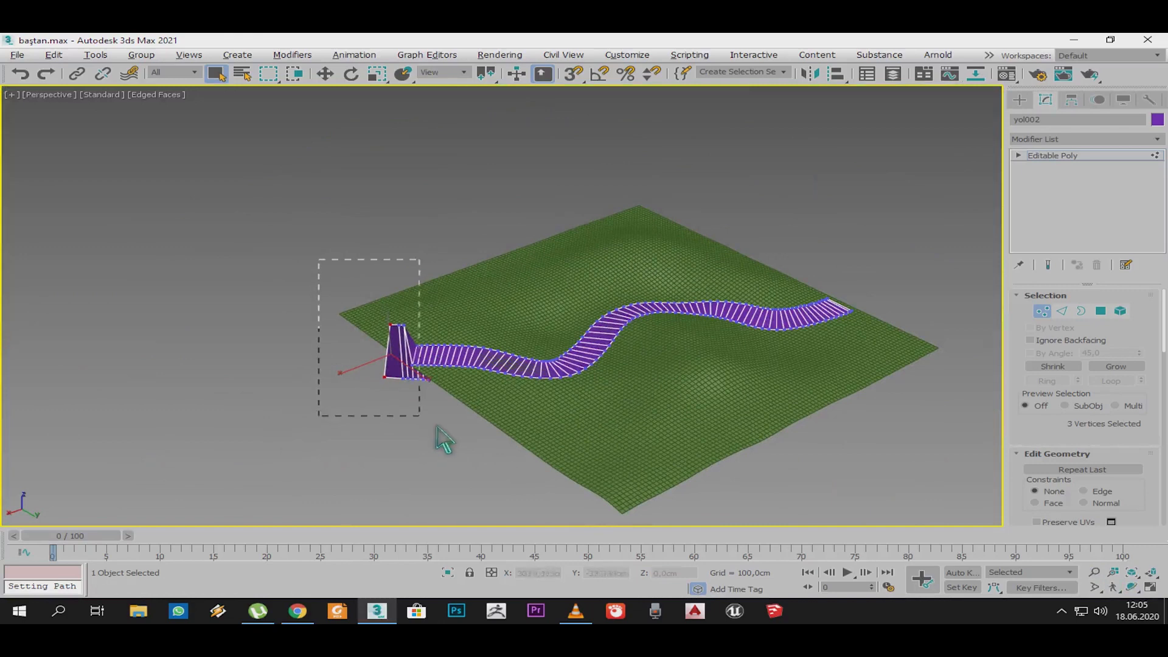
{"action": "scroll", "coordinate": [444, 399], "scroll_direction": "up", "scroll_amount": 3}
{"action": "middle_click_drag", "start_coordinate": [443, 399], "coordinate": [626, 357], "text": "alt"}
Step: Select the vertices at the road's opposite end in the top view
{"action": "key", "text": "alt+w"}
{"action": "middle_click", "coordinate": [326, 286]}
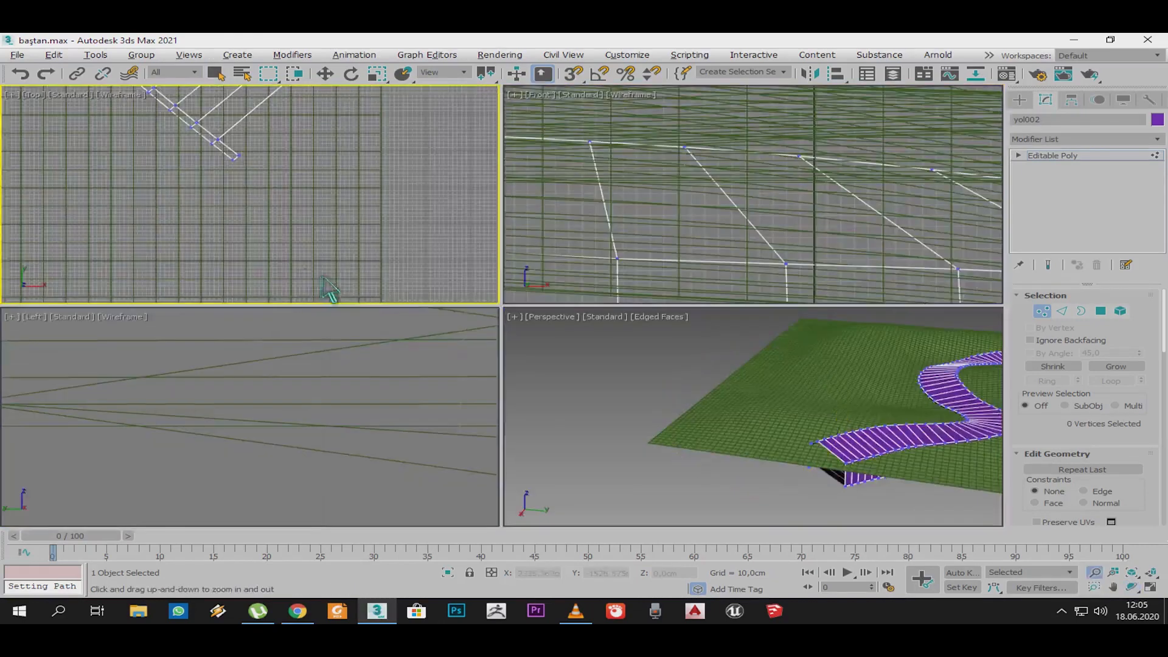
{"action": "key", "text": "alt+w"}
{"action": "middle_click_drag", "start_coordinate": [542, 292], "coordinate": [532, 426]}
{"action": "scroll", "coordinate": [526, 414], "scroll_direction": "down", "scroll_amount": 8}
{"action": "middle_click_drag", "start_coordinate": [186, 372], "coordinate": [791, 486]}
{"action": "scroll", "coordinate": [438, 352], "scroll_direction": "up", "scroll_amount": 2}
{"action": "left_click_drag", "start_coordinate": [402, 202], "coordinate": [472, 354]}
{"action": "key", "text": "alt+w"}
{"action": "key", "text": "alt+w"}
{"action": "scroll", "coordinate": [491, 250], "scroll_direction": "up", "scroll_amount": 2}
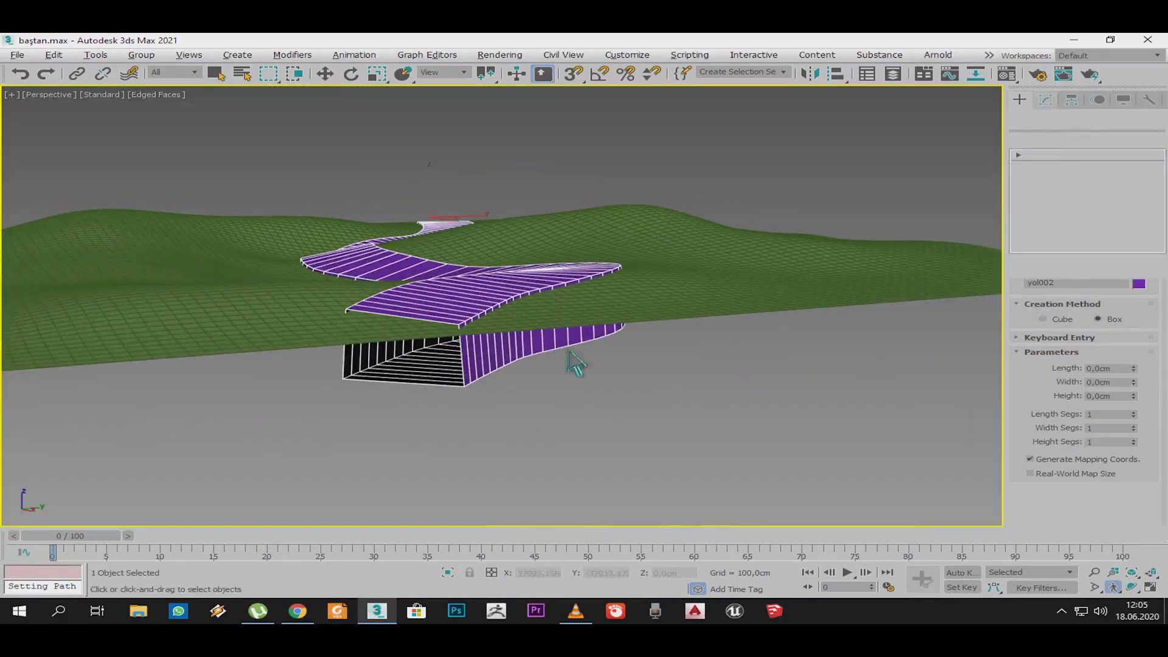
{"action": "middle_click_drag", "start_coordinate": [486, 332], "coordinate": [557, 358], "text": "alt"}
Step: Select the rings of vertical edges along both side walls of the road
{"action": "left_click", "coordinate": [1063, 311]}
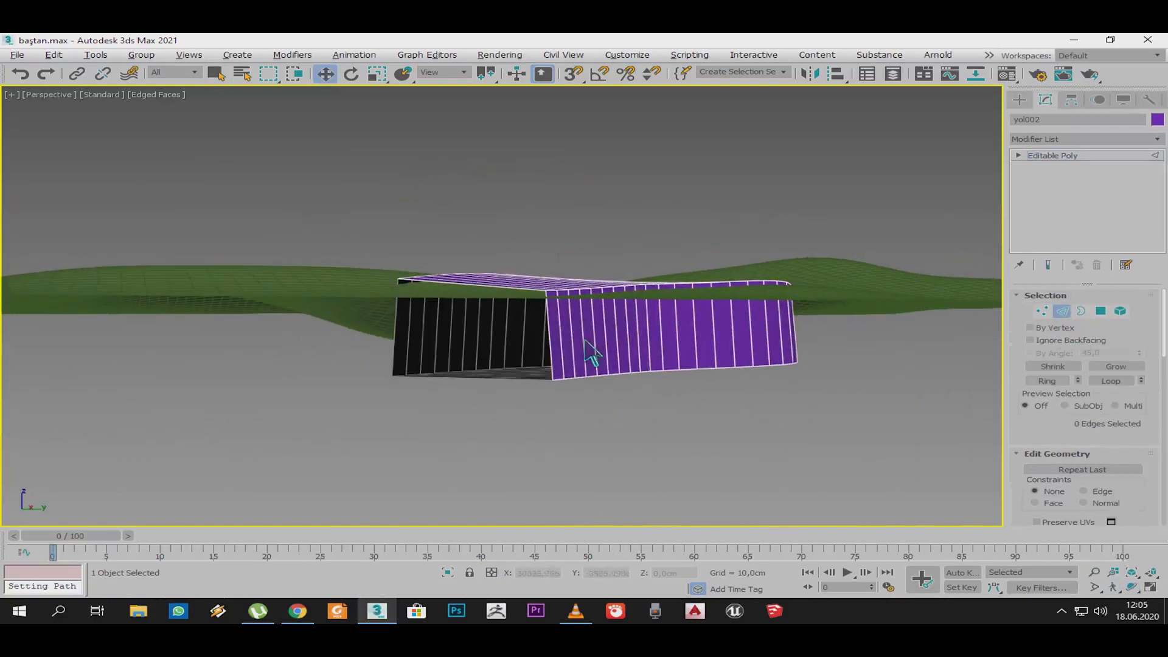
{"action": "key", "text": "alt+r"}
{"action": "middle_click_drag", "start_coordinate": [505, 389], "coordinate": [673, 426], "text": "alt"}
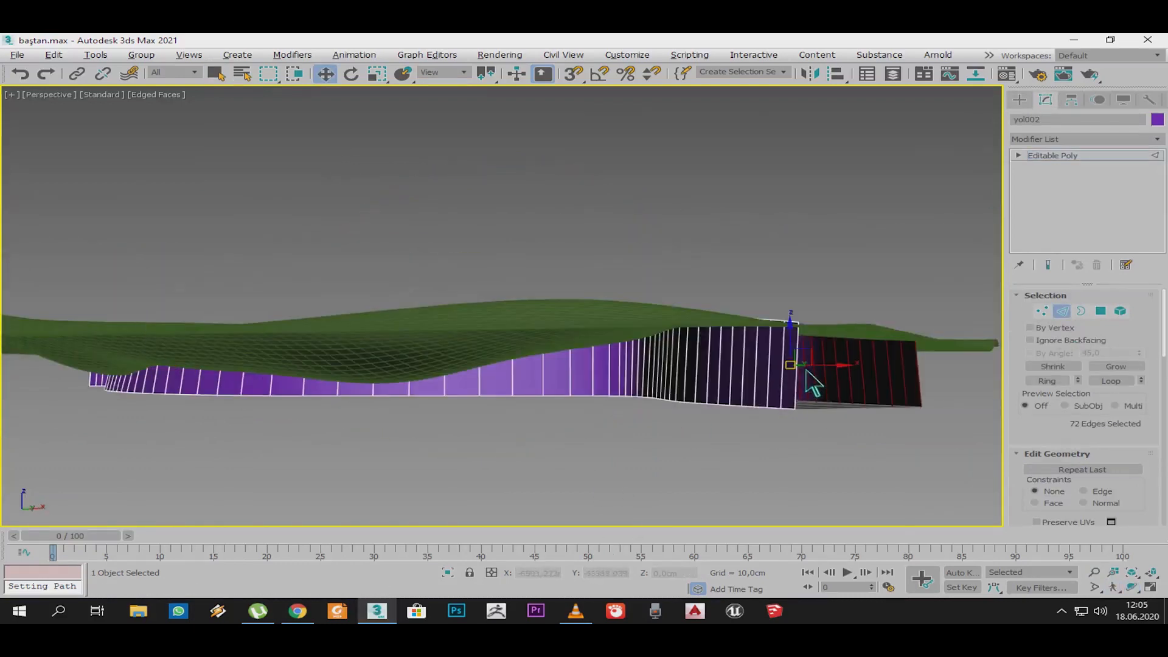
{"action": "key", "text": "alt+r"}
Step: Connect the selected vertical edges of the road's side walls with one segment
{"action": "scroll", "coordinate": [641, 451], "scroll_direction": "down", "scroll_amount": 3}
{"action": "middle_click_drag", "start_coordinate": [576, 438], "coordinate": [662, 404], "text": "alt"}
{"action": "scroll", "coordinate": [474, 402], "scroll_direction": "up", "scroll_amount": 2}
{"action": "middle_click_drag", "start_coordinate": [475, 402], "coordinate": [519, 400]}
{"action": "scroll", "coordinate": [1045, 348], "scroll_direction": "down", "scroll_amount": 2}
{"action": "scroll", "coordinate": [1046, 348], "scroll_direction": "down", "scroll_amount": 5}
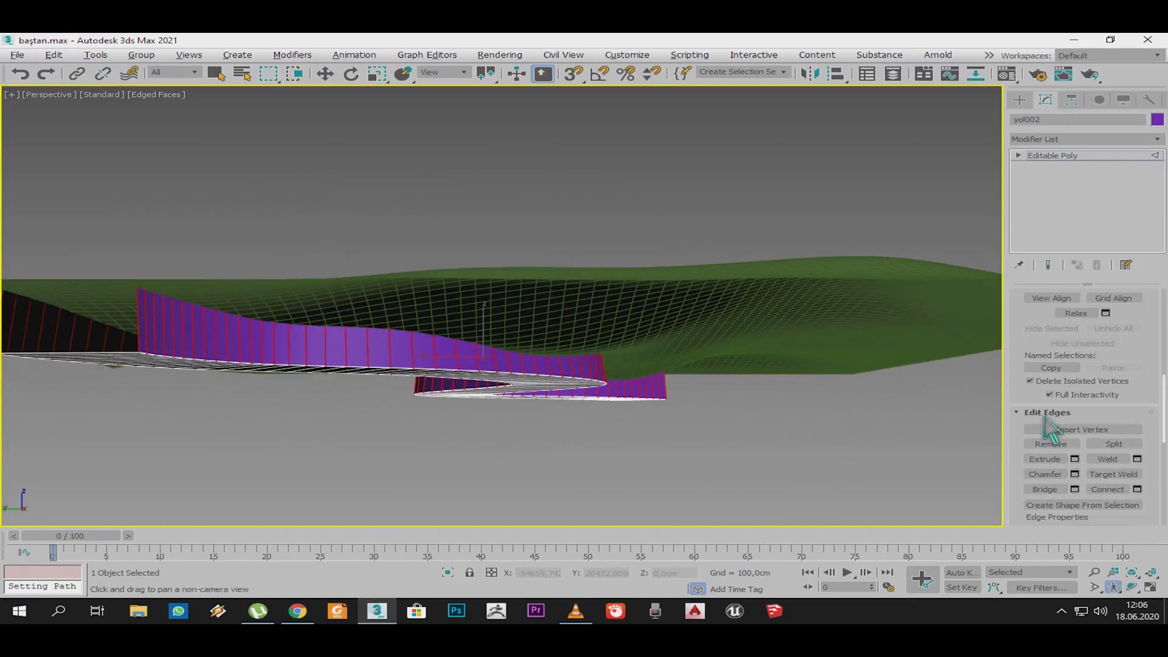
{"action": "left_click", "coordinate": [1137, 489]}
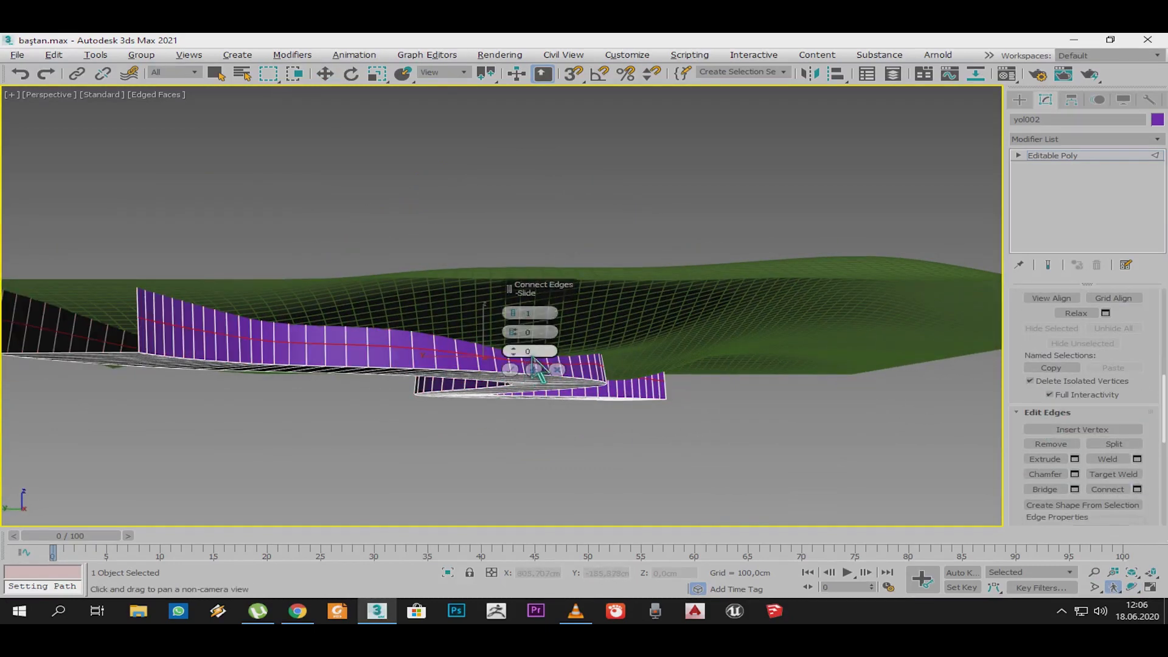
{"action": "middle_click_drag", "start_coordinate": [559, 500], "coordinate": [852, 394], "text": "alt"}
Step: Delete the road's underside polygons below the new edge loop, selecting them by a 45° angle with backfaces ignored
{"action": "left_click", "coordinate": [1018, 156]}
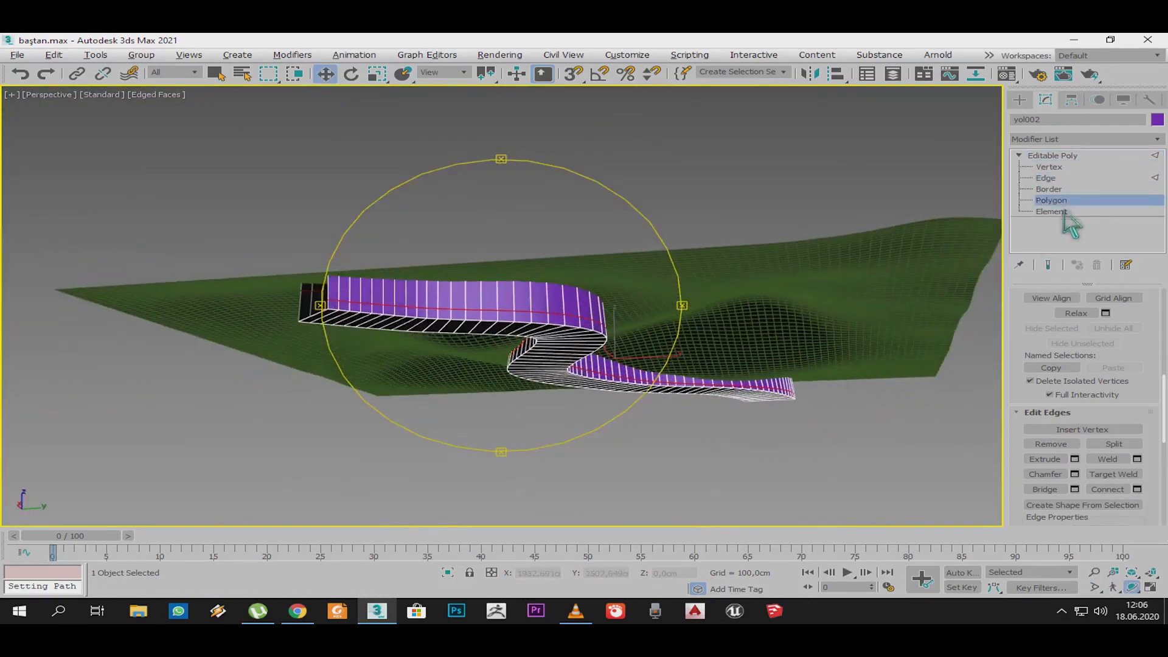
{"action": "left_click", "coordinate": [1052, 201]}
{"action": "key", "text": "w"}
{"action": "left_click", "coordinate": [1038, 339]}
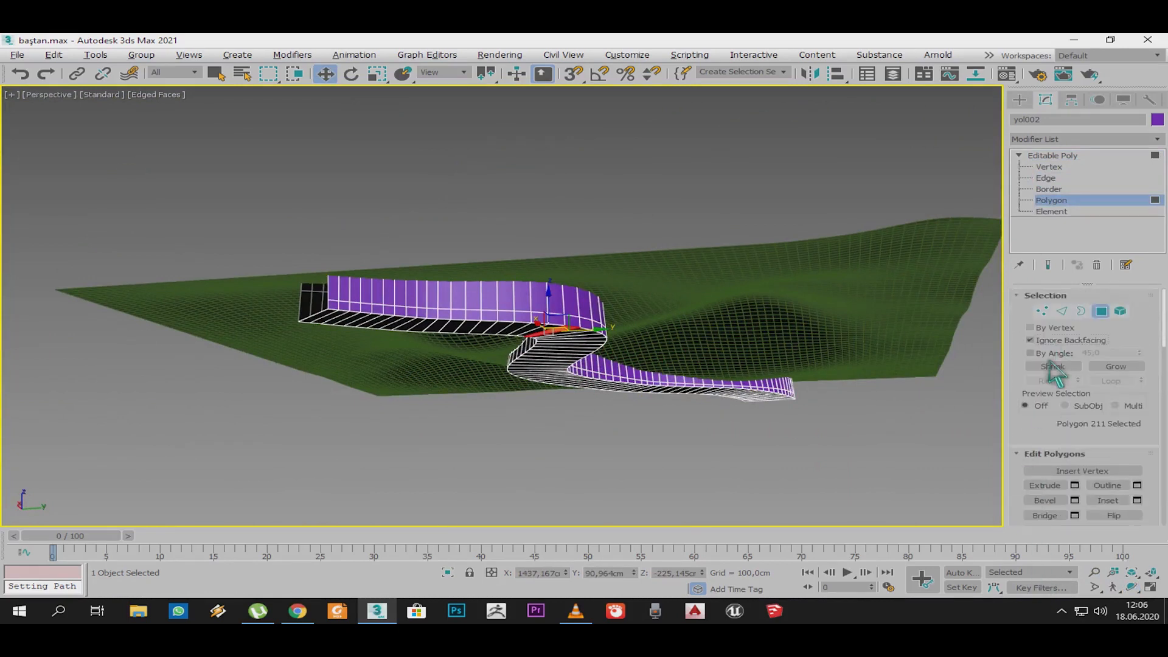
{"action": "left_click", "coordinate": [589, 371]}
{"action": "middle_click_drag", "start_coordinate": [589, 371], "coordinate": [1077, 389], "text": "alt"}
{"action": "middle_click_drag", "start_coordinate": [603, 384], "coordinate": [513, 493], "text": "alt"}
{"action": "key", "text": "Delete"}
{"action": "scroll", "coordinate": [500, 349], "scroll_direction": "up", "scroll_amount": 3}
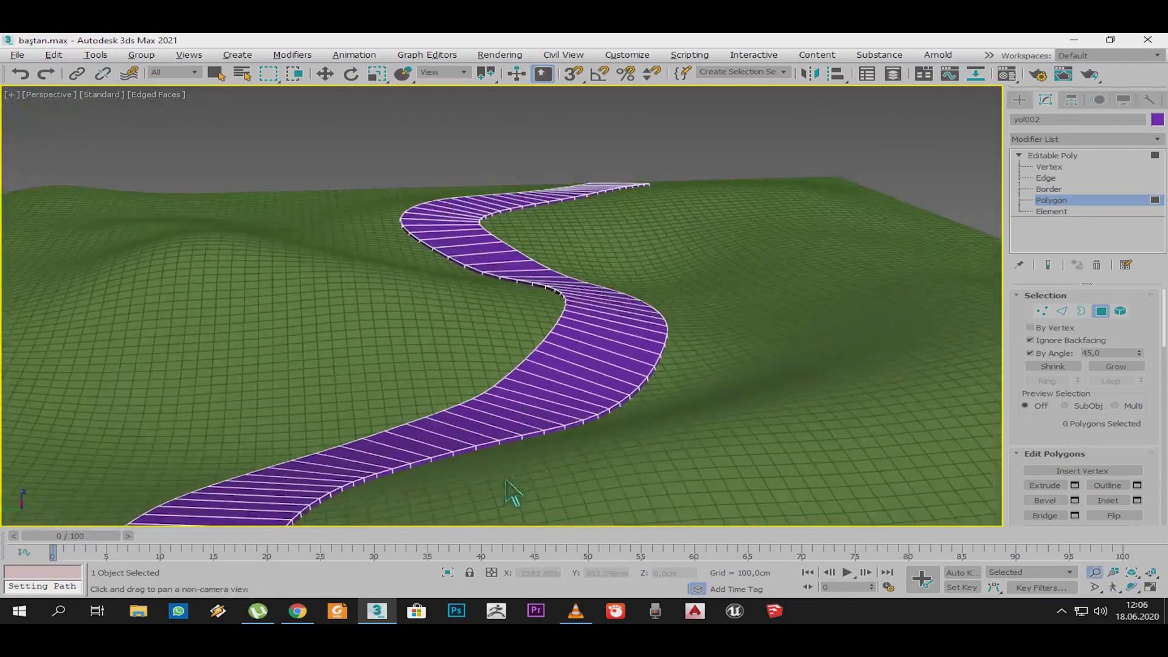
Step: Select the upper edge loop along one side of the road
{"action": "scroll", "coordinate": [512, 493], "scroll_direction": "down", "scroll_amount": 3}
{"action": "left_click", "coordinate": [1050, 178]}
{"action": "scroll", "coordinate": [469, 422], "scroll_direction": "up", "scroll_amount": 4}
{"action": "middle_click_drag", "start_coordinate": [620, 396], "coordinate": [587, 414], "text": "alt"}
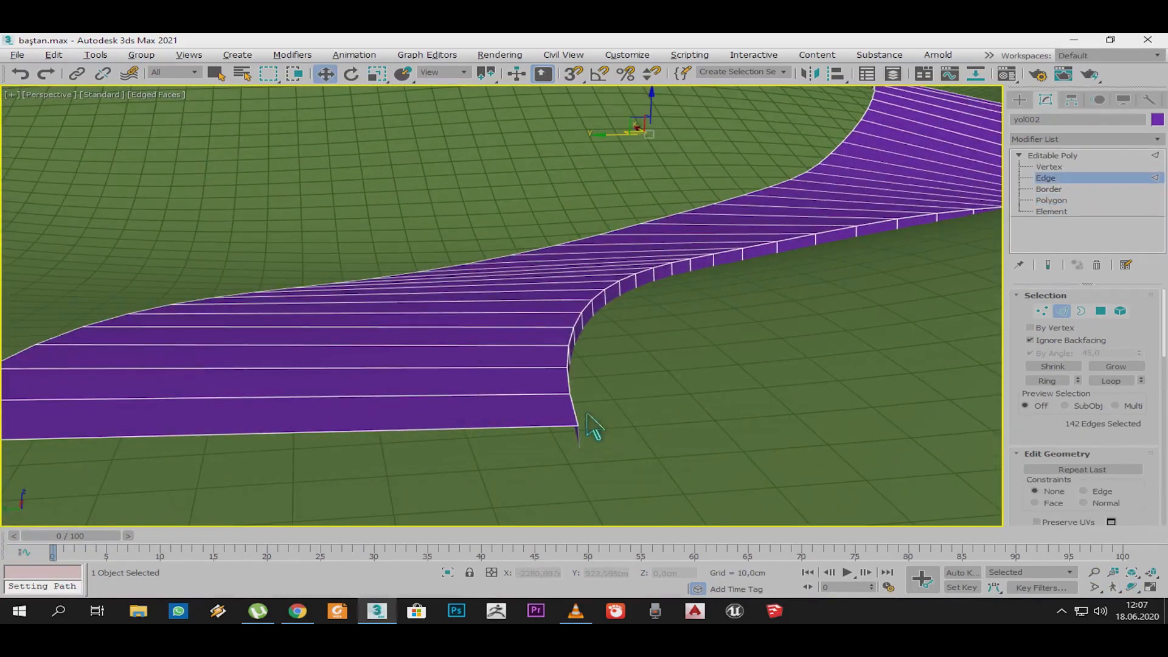
{"action": "left_click", "coordinate": [1111, 381]}
{"action": "scroll", "coordinate": [673, 380], "scroll_direction": "down", "scroll_amount": 3}
{"action": "middle_click_drag", "start_coordinate": [673, 379], "coordinate": [654, 324], "text": "alt"}
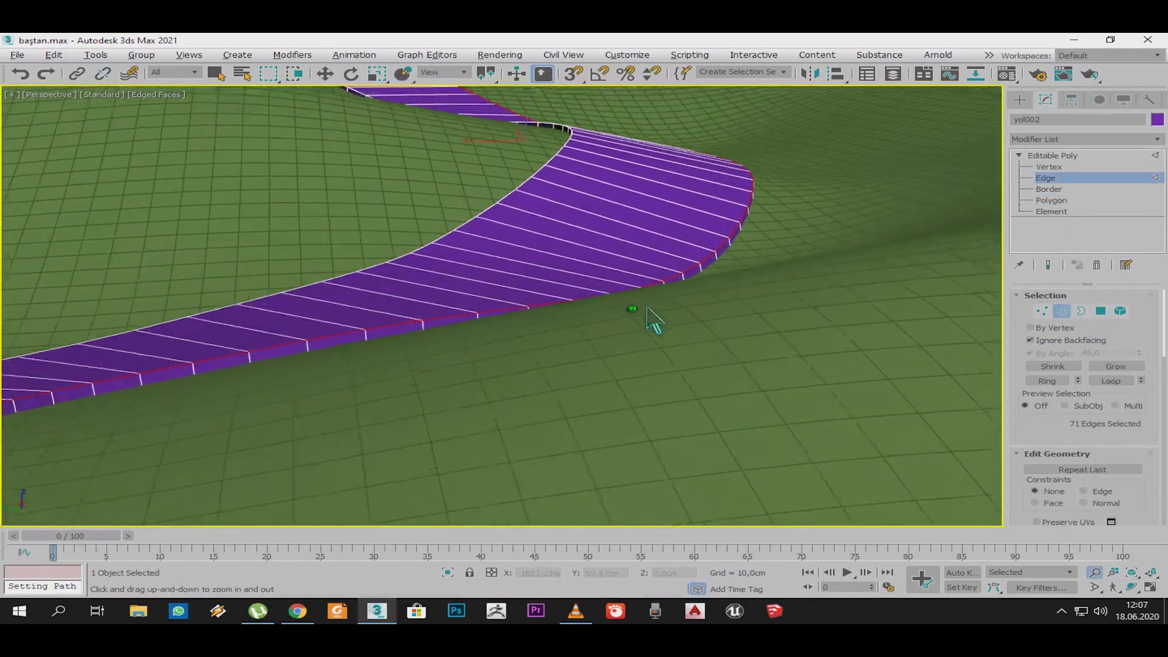
Step: Chamfer the selected edge loop by about 19.36 cm with connecting edge segments
{"action": "scroll", "coordinate": [654, 325], "scroll_direction": "up", "scroll_amount": 2}
{"action": "middle_click_drag", "start_coordinate": [772, 335], "coordinate": [881, 368]}
{"action": "scroll", "coordinate": [1095, 426], "scroll_direction": "down", "scroll_amount": 6}
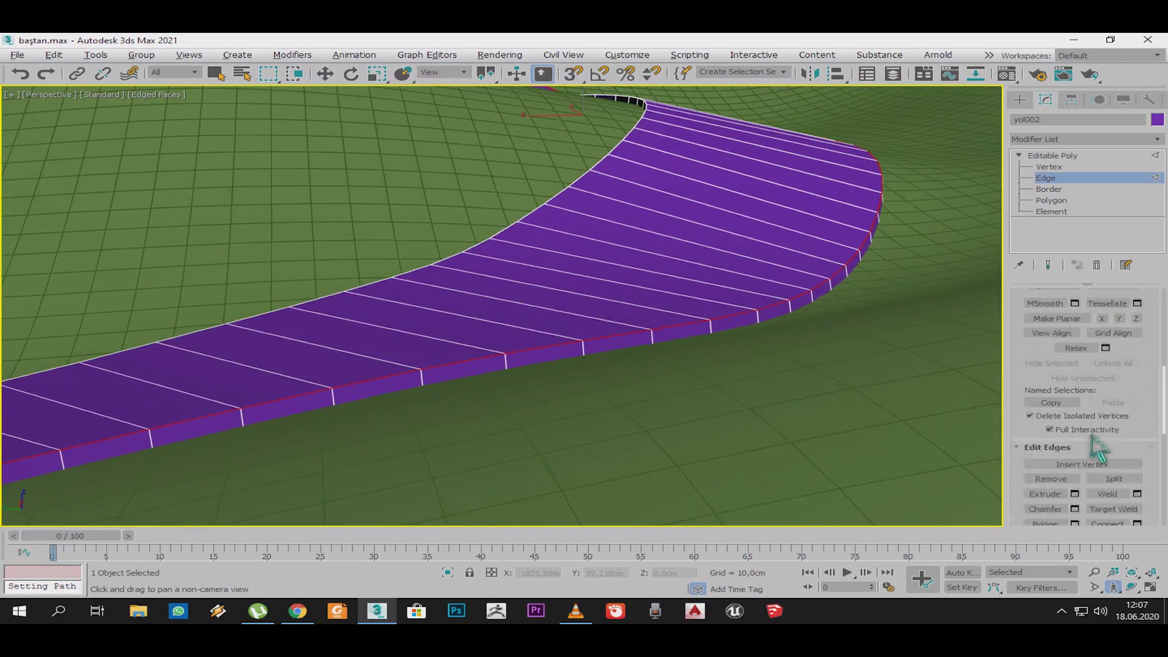
{"action": "left_click_drag", "start_coordinate": [514, 332], "coordinate": [559, 294]}
{"action": "left_click", "coordinate": [514, 349]}
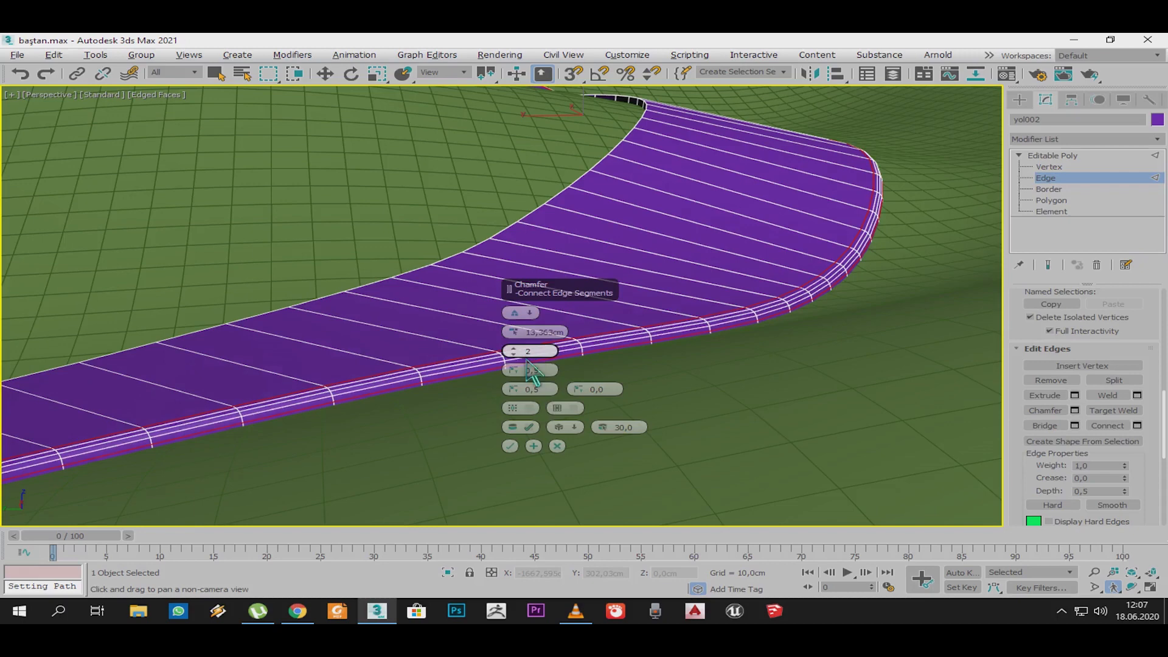
{"action": "left_click", "coordinate": [514, 354]}
{"action": "left_click", "coordinate": [511, 446]}
Step: Select the upper edge loop along the opposite side of the road
{"action": "scroll", "coordinate": [530, 439], "scroll_direction": "down", "scroll_amount": 3}
{"action": "middle_click_drag", "start_coordinate": [487, 383], "coordinate": [585, 358], "text": "alt"}
{"action": "middle_click_drag", "start_coordinate": [584, 358], "coordinate": [369, 254]}
{"action": "scroll", "coordinate": [642, 371], "scroll_direction": "up", "scroll_amount": 2}
{"action": "left_click", "coordinate": [713, 352]}
{"action": "left_click", "coordinate": [1047, 348]}
{"action": "scroll", "coordinate": [1095, 420], "scroll_direction": "up", "scroll_amount": 4}
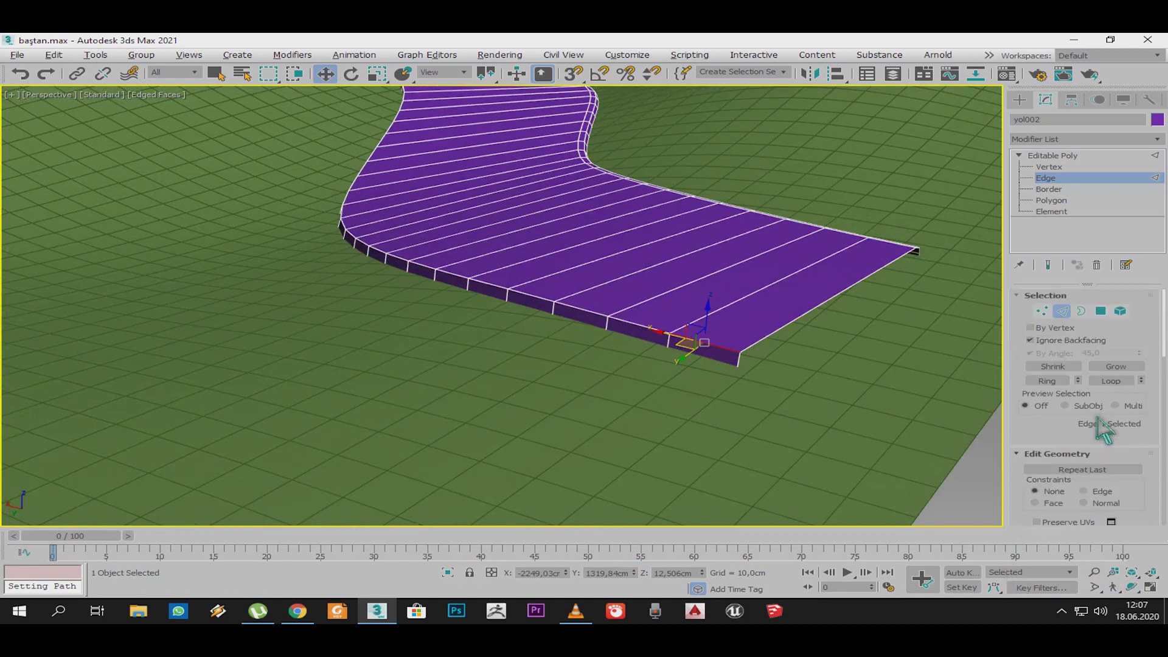
{"action": "left_click", "coordinate": [1123, 384]}
Step: Chamfer the opposite edge loop with the same settings as the first side
{"action": "scroll", "coordinate": [1051, 337], "scroll_direction": "down", "scroll_amount": 3}
{"action": "scroll", "coordinate": [1056, 377], "scroll_direction": "down", "scroll_amount": 5}
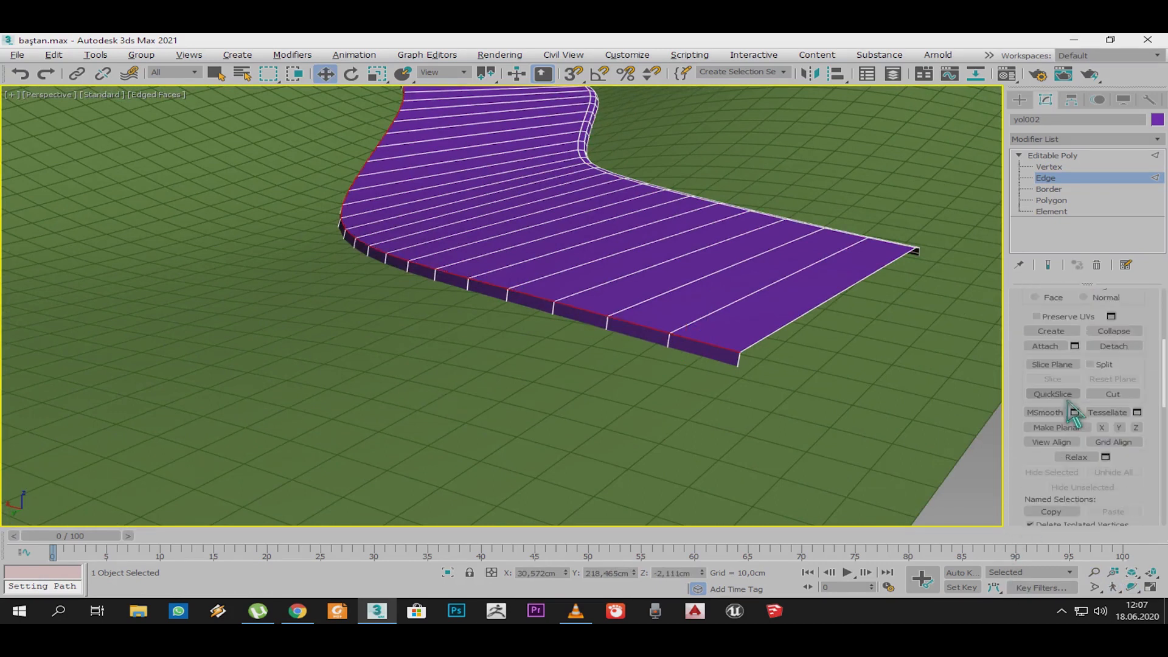
{"action": "left_click", "coordinate": [1075, 461]}
{"action": "left_click", "coordinate": [514, 444]}
Step: Select the polygons of the road's whole driving surface between the chamfered edges, using a 5° angle threshold
{"action": "scroll", "coordinate": [498, 281], "scroll_direction": "down", "scroll_amount": 3}
{"action": "middle_click_drag", "start_coordinate": [499, 281], "coordinate": [811, 255], "text": "alt"}
{"action": "left_click", "coordinate": [1052, 200]}
{"action": "key", "text": "ctrl+a"}
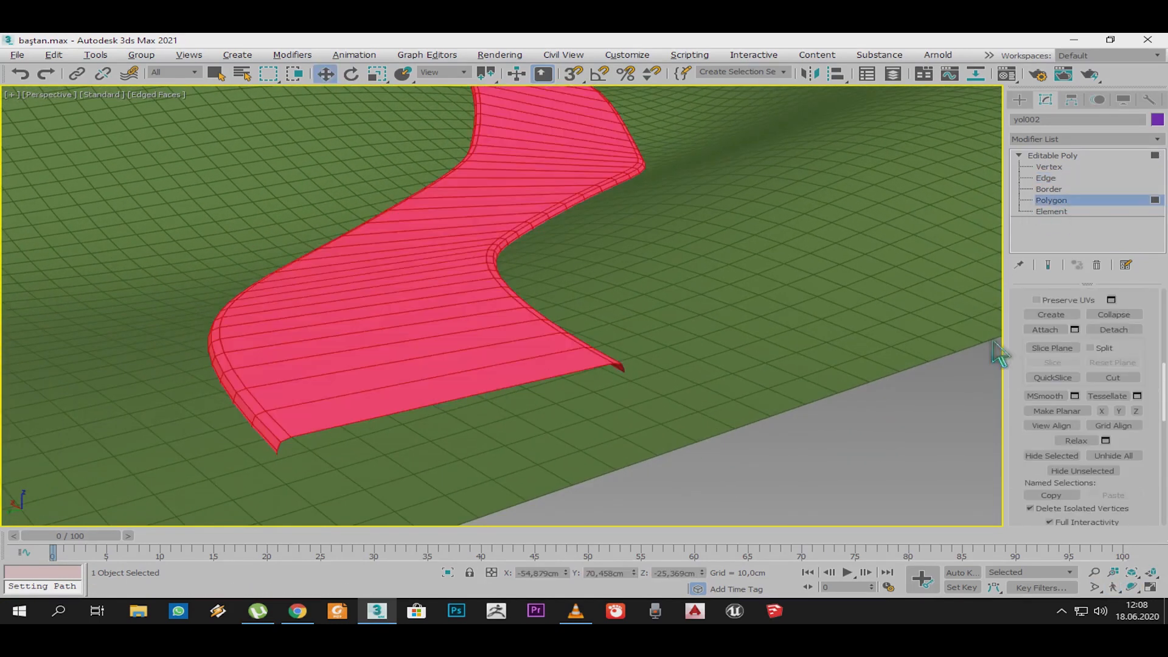
{"action": "scroll", "coordinate": [1057, 390], "scroll_direction": "up", "scroll_amount": 4}
{"action": "scroll", "coordinate": [1041, 371], "scroll_direction": "up", "scroll_amount": 8}
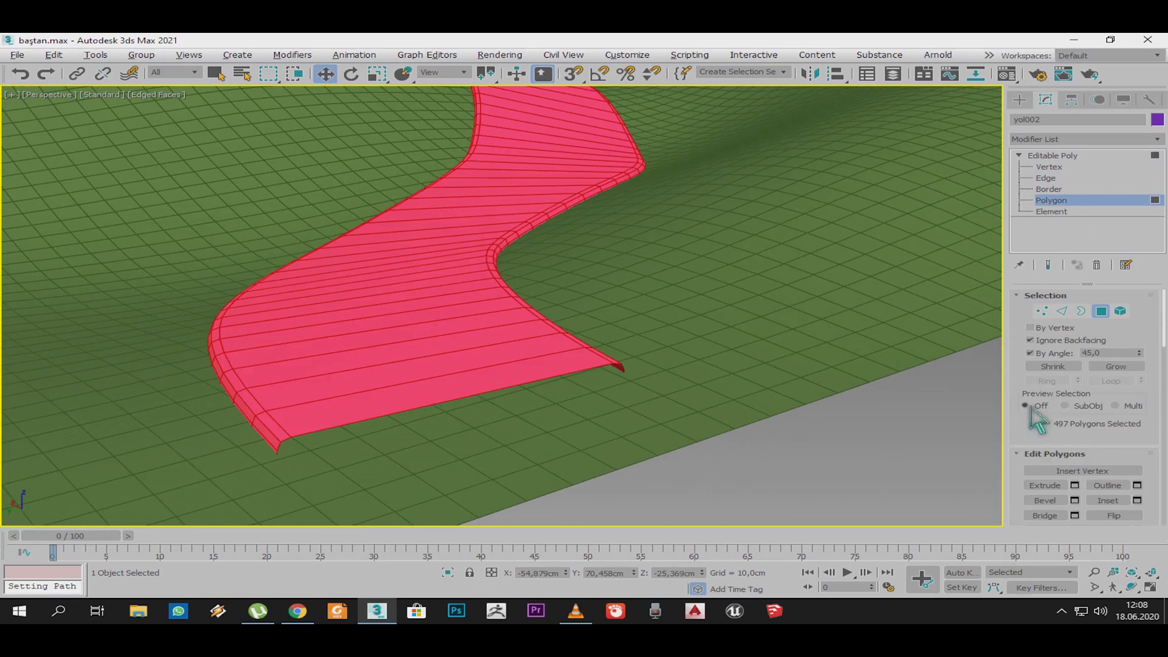
{"action": "left_click", "coordinate": [441, 345]}
{"action": "scroll", "coordinate": [445, 349], "scroll_direction": "down", "scroll_amount": 4}
{"action": "middle_click_drag", "start_coordinate": [446, 350], "coordinate": [530, 424]}
{"action": "left_click", "coordinate": [361, 197], "text": "ctrl"}
{"action": "middle_click_drag", "start_coordinate": [360, 197], "coordinate": [409, 353]}
{"action": "middle_click_drag", "start_coordinate": [584, 499], "coordinate": [503, 331]}
Step: Detach the selected polygons as a new object named asfalt and rename the remaining road edges kaldirim
{"action": "scroll", "coordinate": [503, 331], "scroll_direction": "up", "scroll_amount": 4}
{"action": "middle_click_drag", "start_coordinate": [471, 401], "coordinate": [454, 305]}
{"action": "key", "text": "alt+d"}
{"action": "type", "text": "asfalt"}
{"action": "key", "text": "Return"}
{"action": "key", "text": "w"}
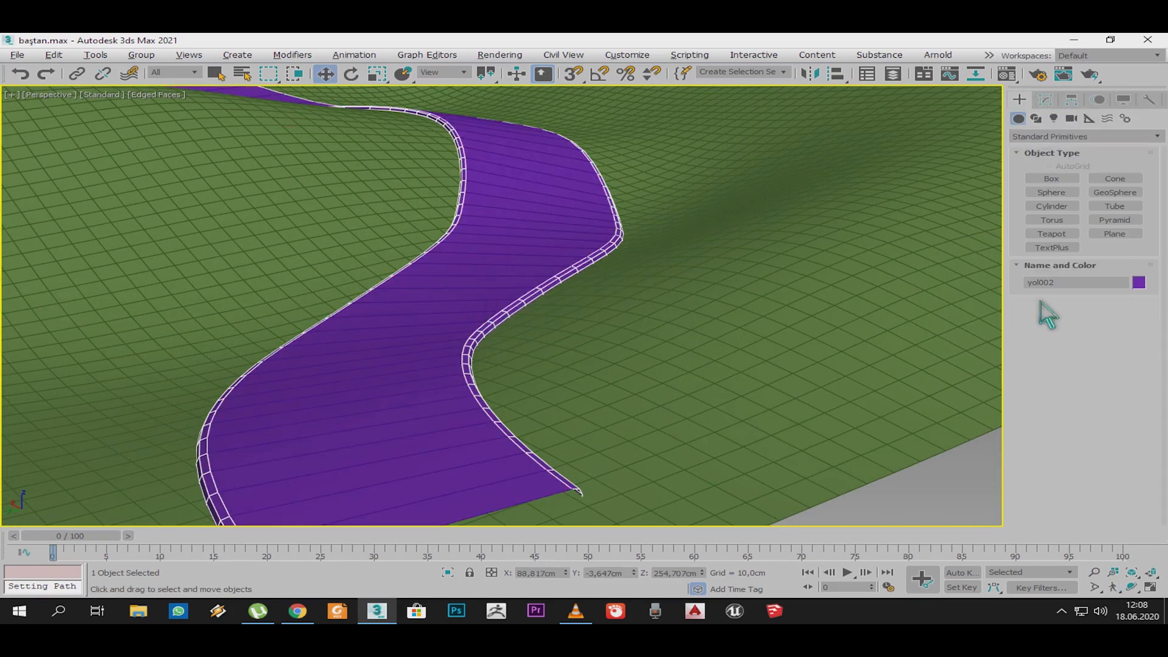
{"action": "type", "text": "kald"}
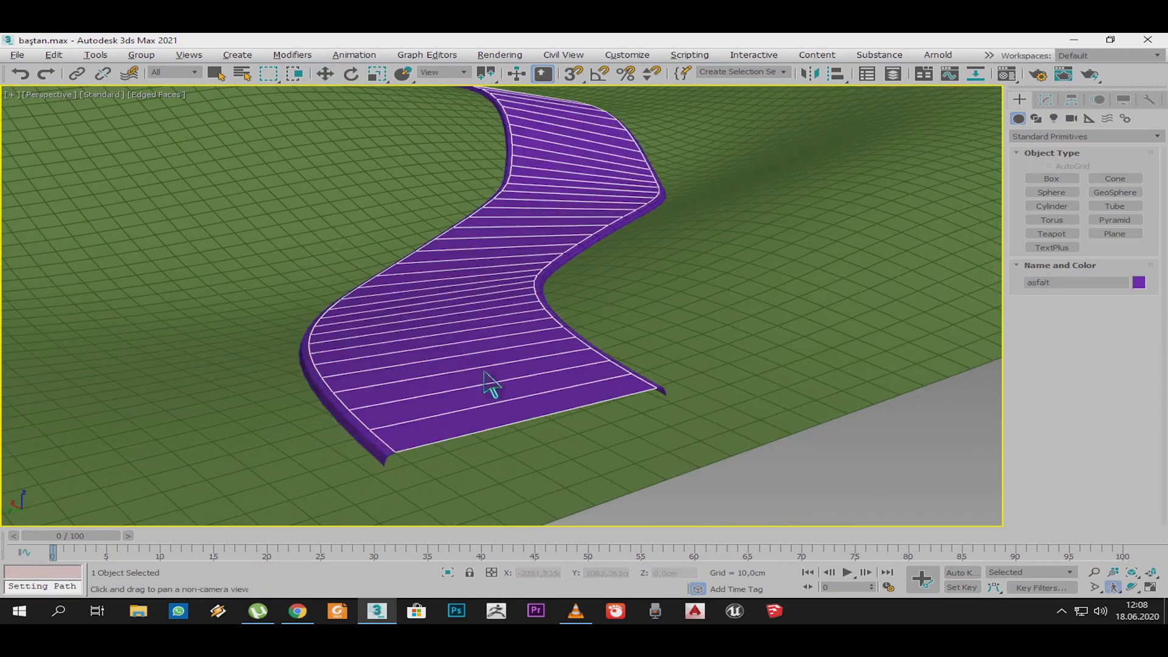
Step: Select the top polygon strip on one side of the kaldirim object by a 5° angle
{"action": "scroll", "coordinate": [486, 370], "scroll_direction": "up", "scroll_amount": 3}
{"action": "middle_click_drag", "start_coordinate": [505, 335], "coordinate": [509, 363], "text": "alt"}
{"action": "left_click", "coordinate": [611, 269]}
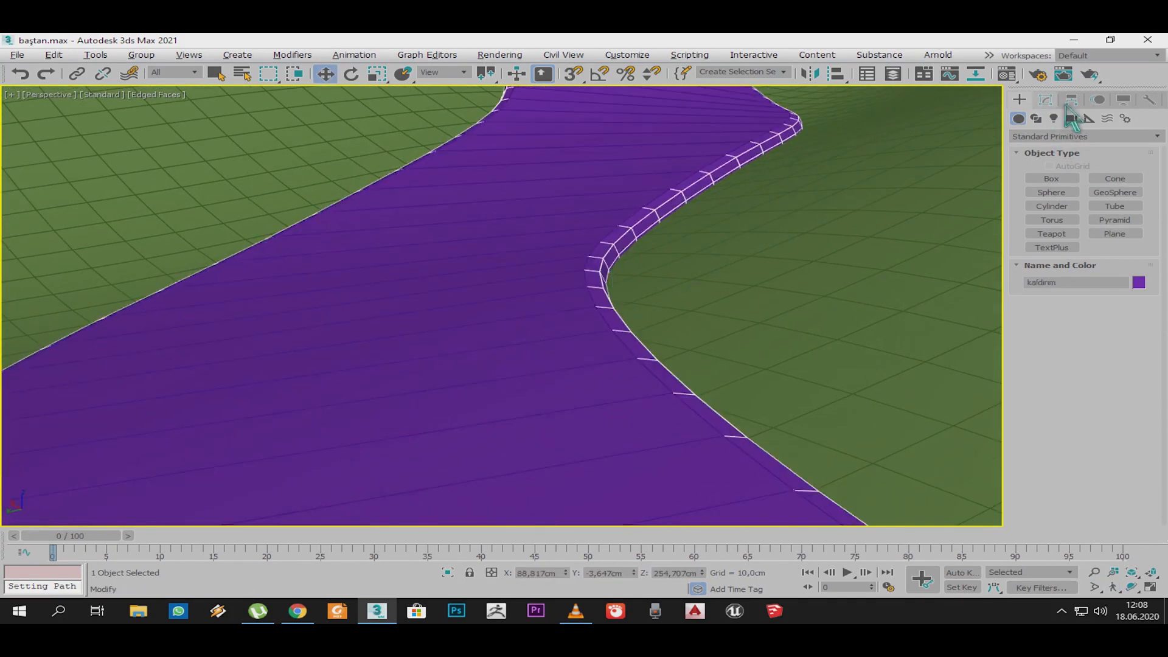
{"action": "left_click", "coordinate": [1046, 99]}
{"action": "left_click", "coordinate": [1051, 200]}
{"action": "left_click", "coordinate": [618, 299]}
{"action": "scroll", "coordinate": [551, 365], "scroll_direction": "down", "scroll_amount": 5}
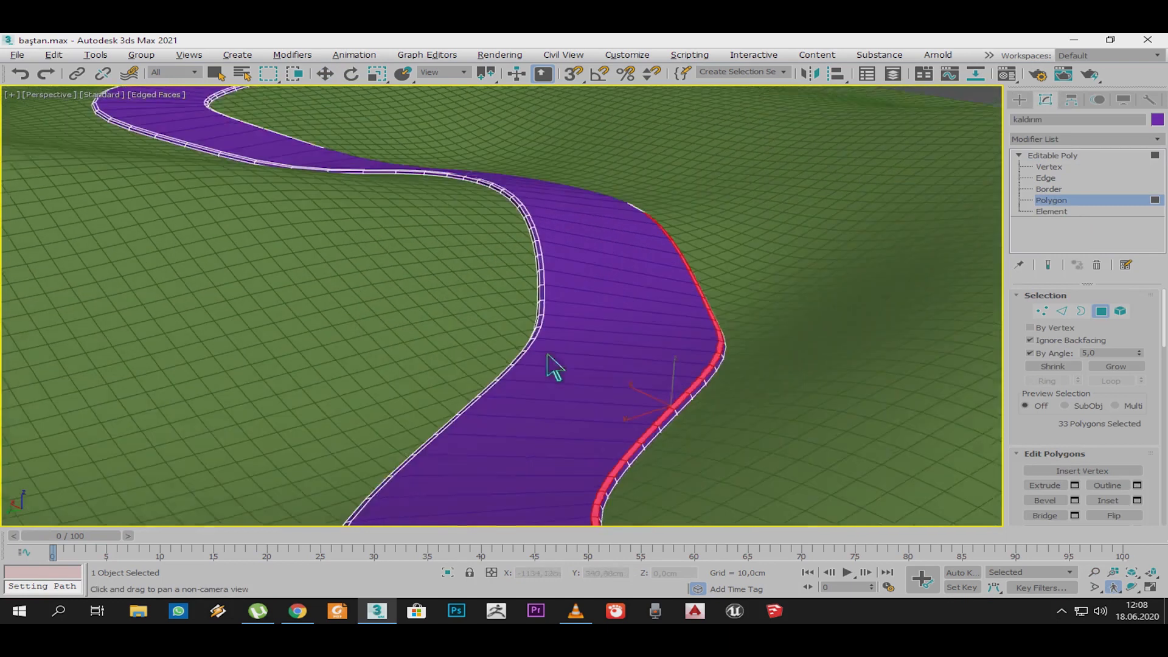
Step: Add the remaining top strip polygons along both kerbs to the selection
{"action": "middle_click_drag", "start_coordinate": [642, 213], "coordinate": [530, 389]}
{"action": "scroll", "coordinate": [531, 388], "scroll_direction": "up", "scroll_amount": 5}
{"action": "left_click", "coordinate": [534, 381], "text": "ctrl"}
{"action": "middle_click_drag", "start_coordinate": [482, 357], "coordinate": [341, 362]}
{"action": "left_click", "coordinate": [314, 304], "text": "ctrl"}
{"action": "scroll", "coordinate": [311, 299], "scroll_direction": "down", "scroll_amount": 3}
{"action": "middle_click_drag", "start_coordinate": [310, 298], "coordinate": [479, 376]}
{"action": "scroll", "coordinate": [495, 344], "scroll_direction": "up", "scroll_amount": 1}
{"action": "left_click", "coordinate": [545, 303], "text": "ctrl"}
{"action": "scroll", "coordinate": [545, 303], "scroll_direction": "down", "scroll_amount": 2}
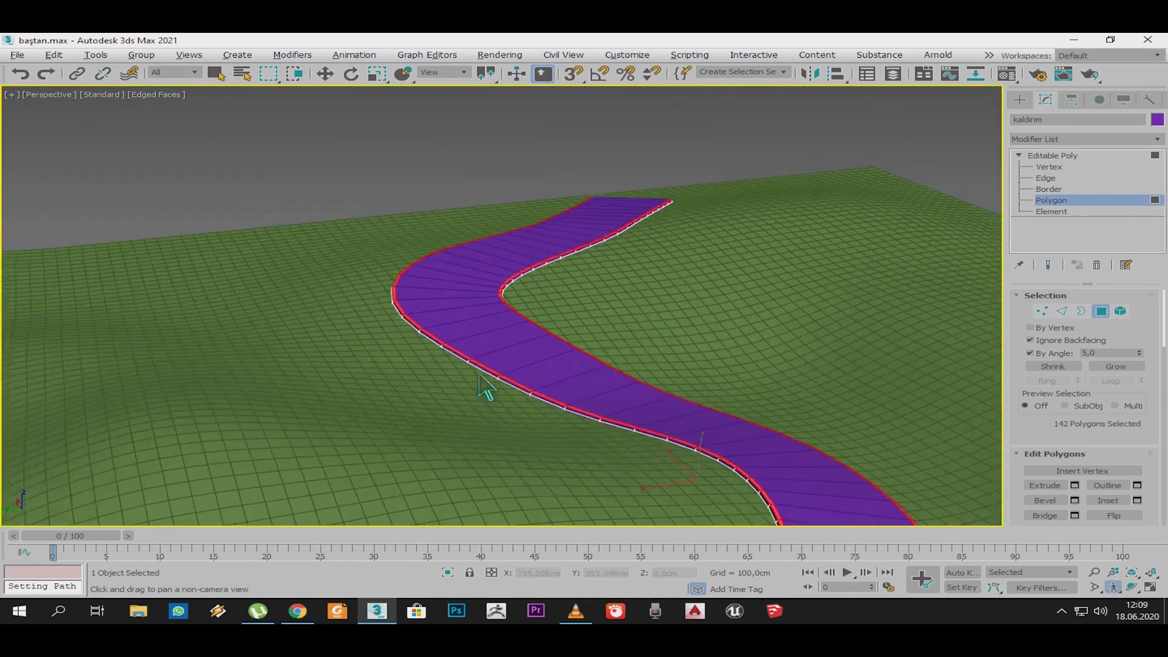
Step: Extrude the selected kerb top polygons by 8 cm
{"action": "scroll", "coordinate": [479, 375], "scroll_direction": "down", "scroll_amount": 2}
{"action": "middle_click_drag", "start_coordinate": [633, 447], "coordinate": [673, 266]}
{"action": "scroll", "coordinate": [673, 266], "scroll_direction": "up", "scroll_amount": 3}
{"action": "middle_click_drag", "start_coordinate": [870, 304], "coordinate": [597, 308]}
{"action": "scroll", "coordinate": [686, 331], "scroll_direction": "up", "scroll_amount": 1}
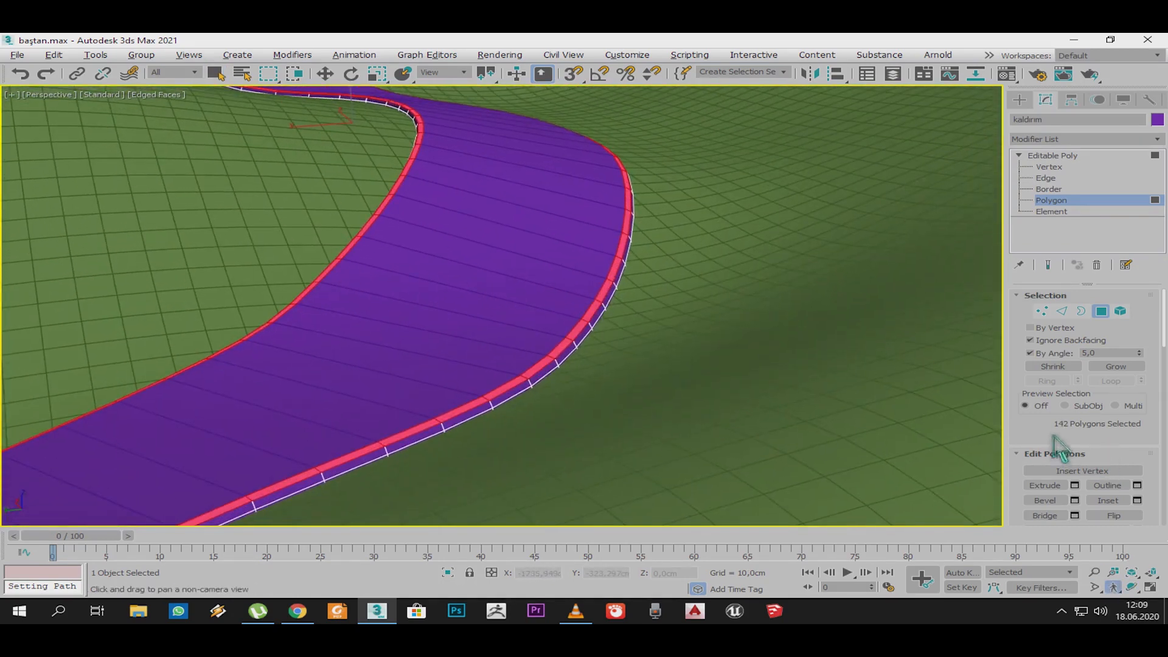
{"action": "scroll", "coordinate": [1058, 449], "scroll_direction": "down", "scroll_amount": 3}
{"action": "left_click", "coordinate": [1075, 400]}
{"action": "scroll", "coordinate": [410, 365], "scroll_direction": "up", "scroll_amount": 4}
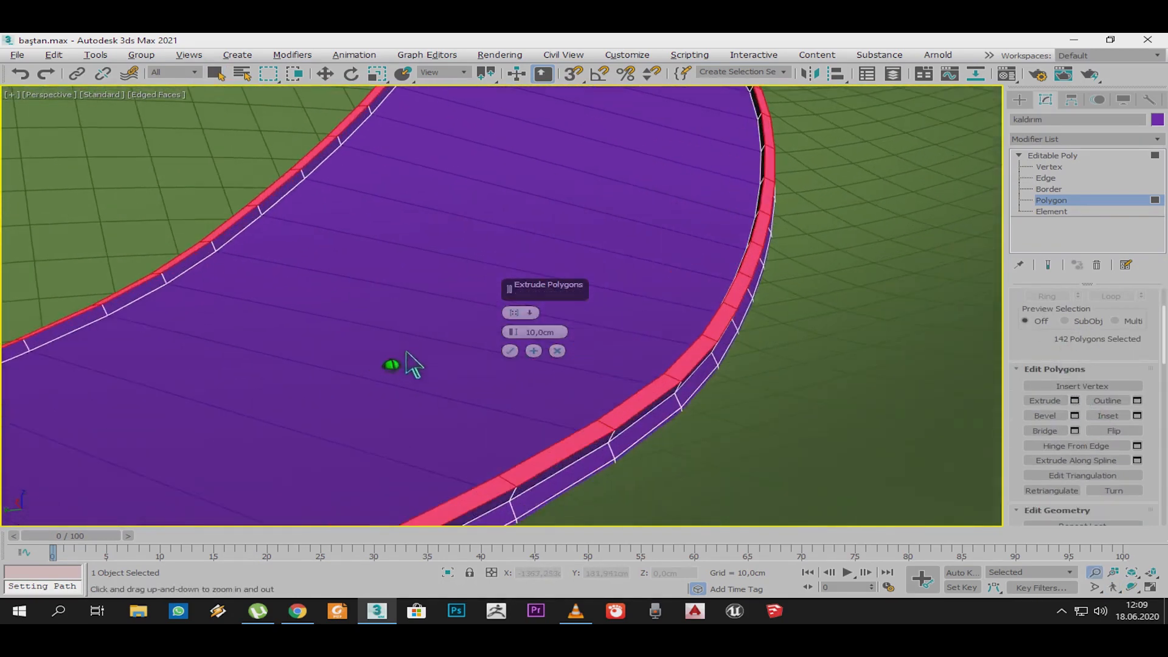
{"action": "type", "text": "5"}
{"action": "key", "text": "Return"}
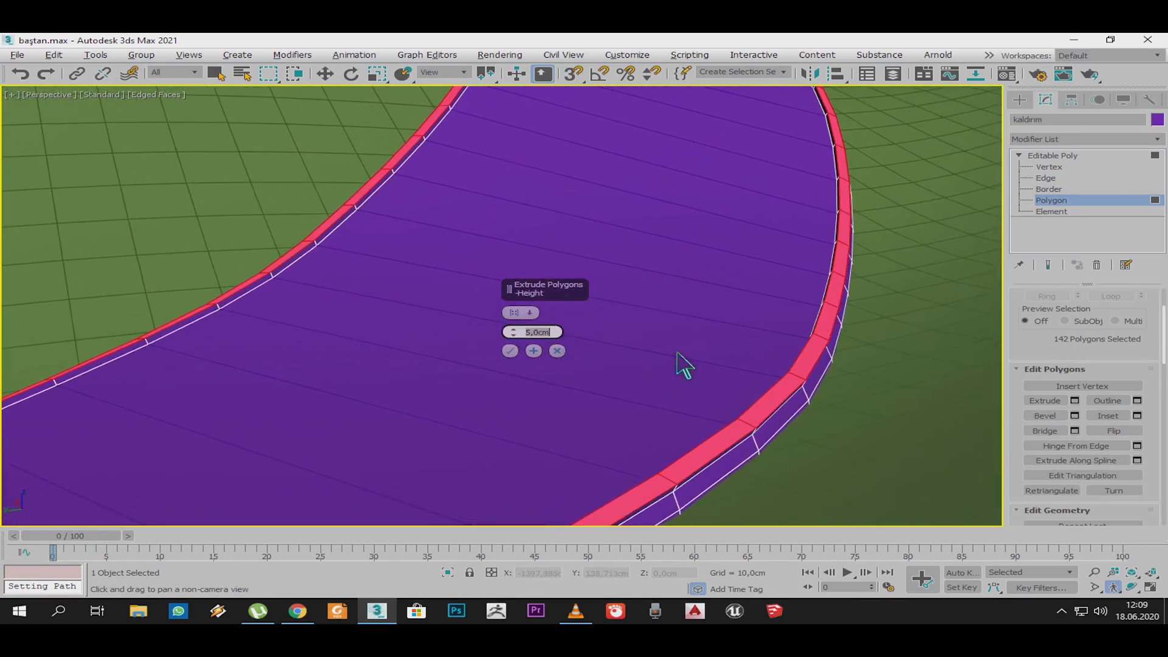
{"action": "type", "text": "8"}
{"action": "key", "text": "Return"}
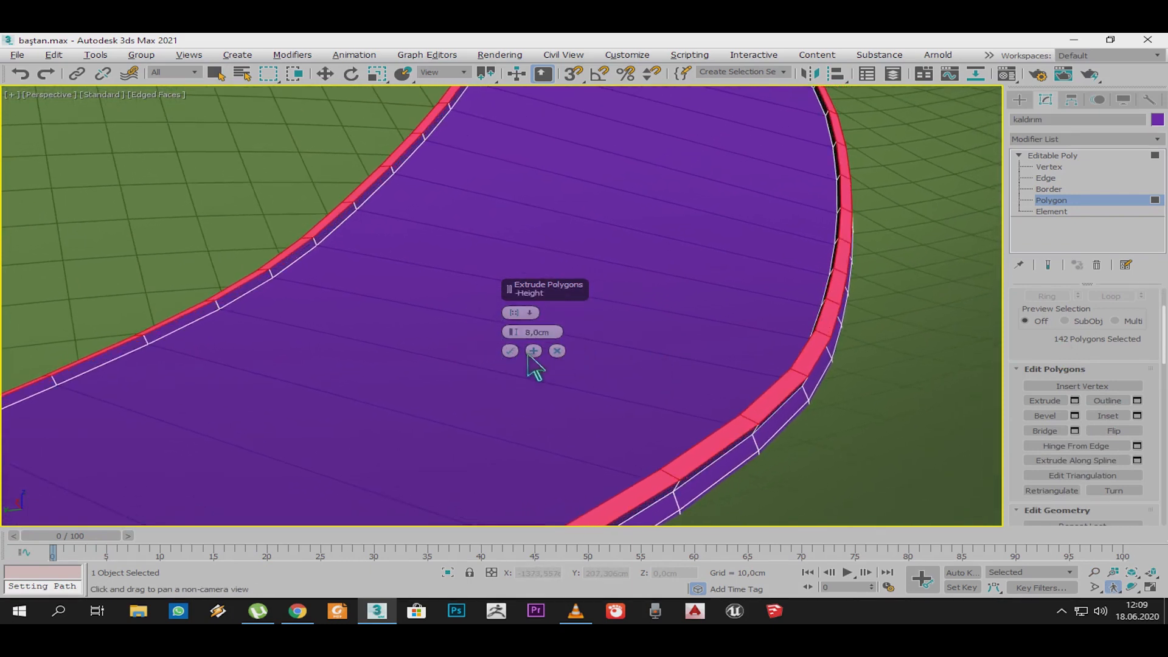
{"action": "left_click", "coordinate": [509, 351]}
Step: Leave polygon editing of the kerbs and select the asfalt surface
{"action": "scroll", "coordinate": [446, 339], "scroll_direction": "down", "scroll_amount": 4}
{"action": "key", "text": "6"}
{"action": "middle_click_drag", "start_coordinate": [446, 339], "coordinate": [513, 330]}
{"action": "scroll", "coordinate": [480, 424], "scroll_direction": "down", "scroll_amount": 3}
{"action": "left_click", "coordinate": [526, 353]}
{"action": "scroll", "coordinate": [527, 353], "scroll_direction": "up", "scroll_amount": 3}
{"action": "scroll", "coordinate": [511, 347], "scroll_direction": "up", "scroll_amount": 2}
Step: Set Material #7's diffuse map to the AS2_Grass_01.jpg map from the AS_vray_v2_ground library
{"action": "key", "text": "m"}
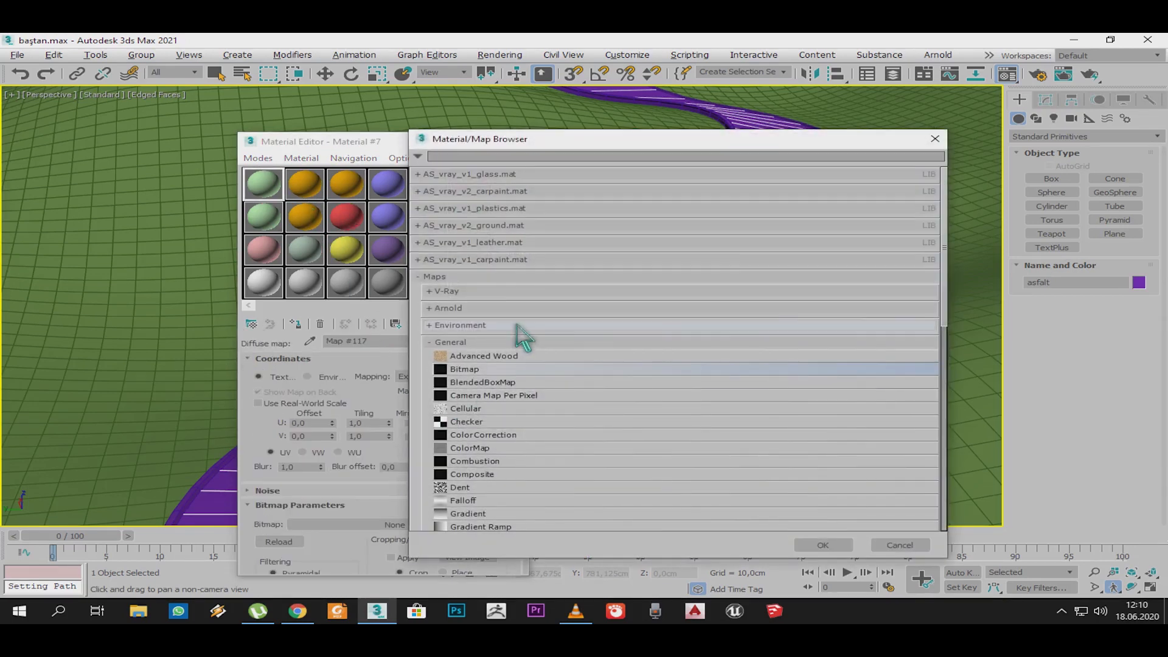
{"action": "left_click", "coordinate": [487, 225]}
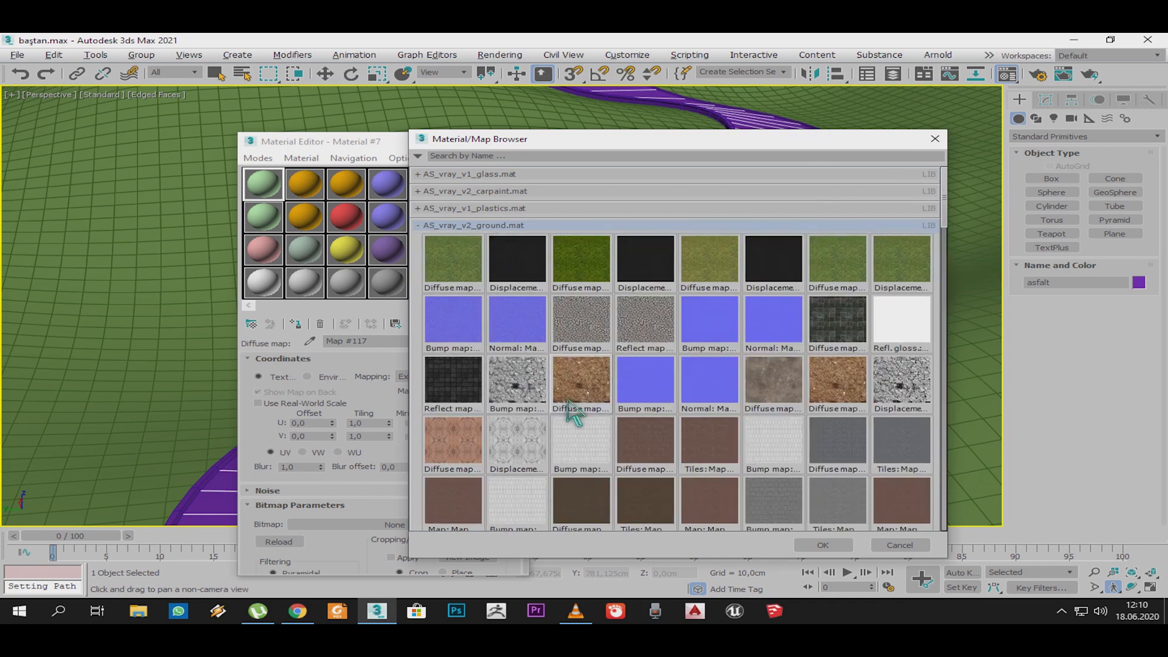
{"action": "double_click", "coordinate": [718, 281]}
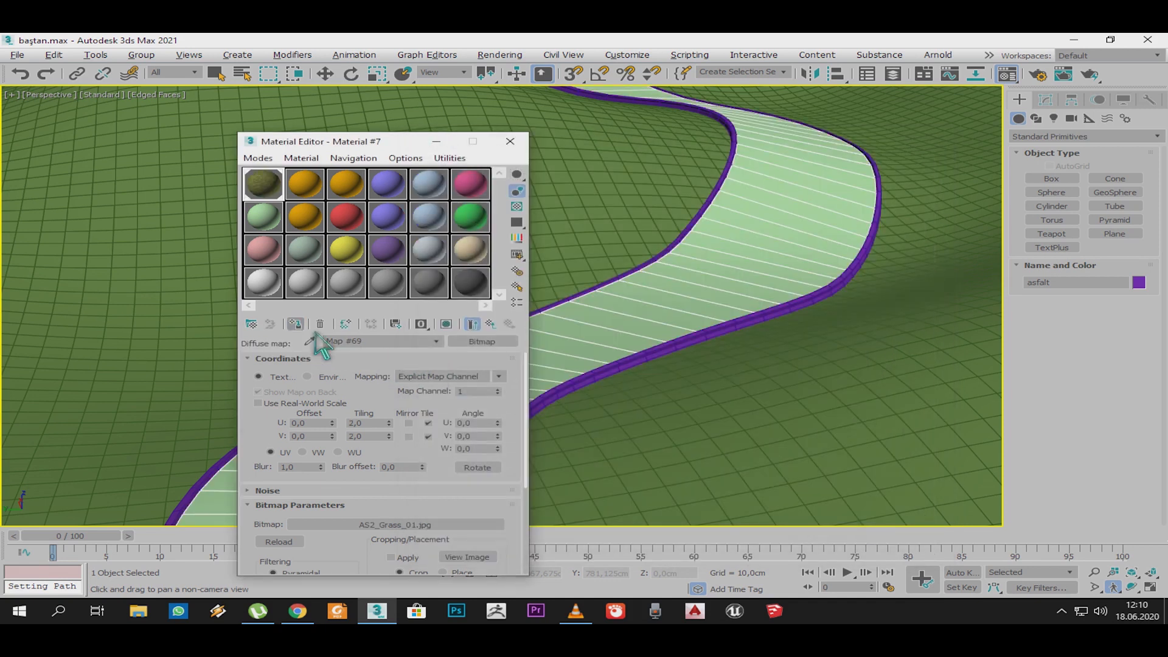
Step: Undo the material assignment on the asphalt and assign the grass material to the arazi terrain instead
{"action": "key", "text": "ctrl+z"}
{"action": "right_click", "coordinate": [688, 425]}
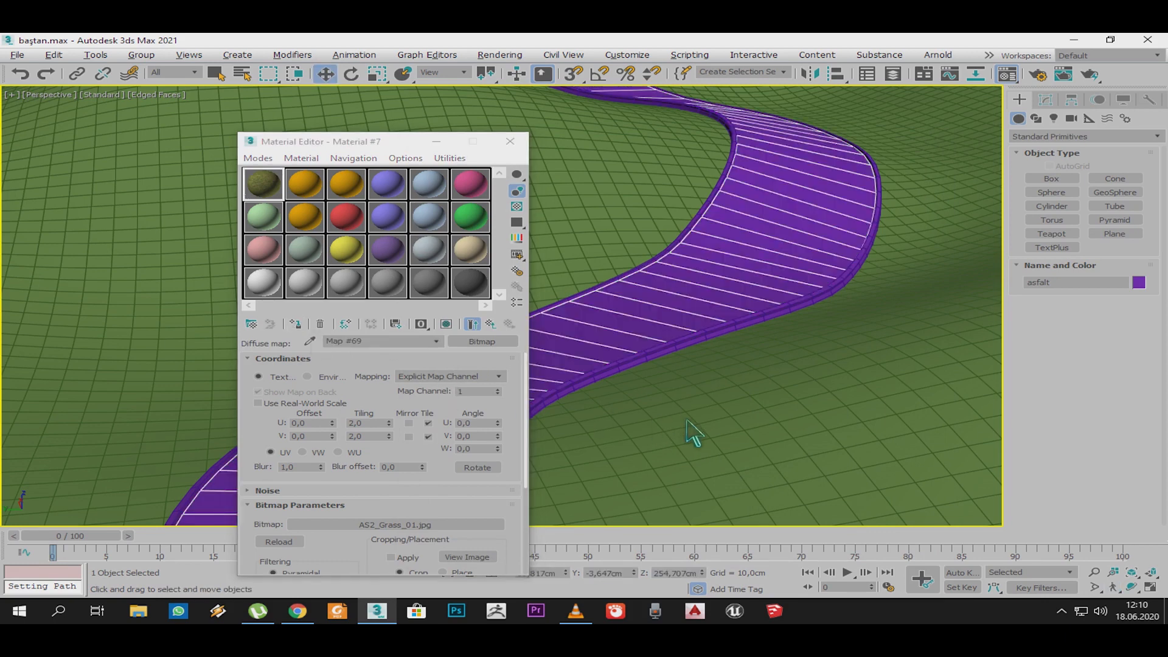
{"action": "left_click", "coordinate": [691, 428]}
{"action": "left_click", "coordinate": [296, 324]}
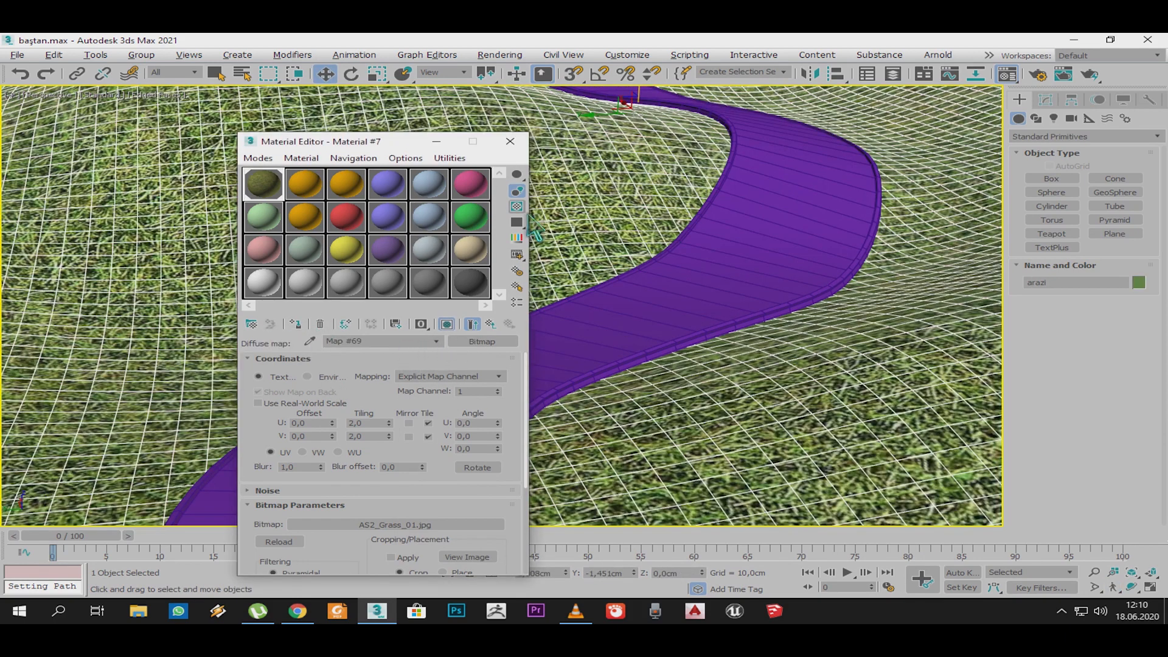
{"action": "left_click", "coordinate": [511, 143]}
{"action": "scroll", "coordinate": [584, 338], "scroll_direction": "down", "scroll_amount": 3}
{"action": "middle_click_drag", "start_coordinate": [584, 337], "coordinate": [461, 368]}
{"action": "scroll", "coordinate": [588, 319], "scroll_direction": "up", "scroll_amount": 2}
{"action": "scroll", "coordinate": [451, 384], "scroll_direction": "up", "scroll_amount": 1}
Step: Replace the material in the first sample slot with a VRayBlendMtl
{"action": "key", "text": "m"}
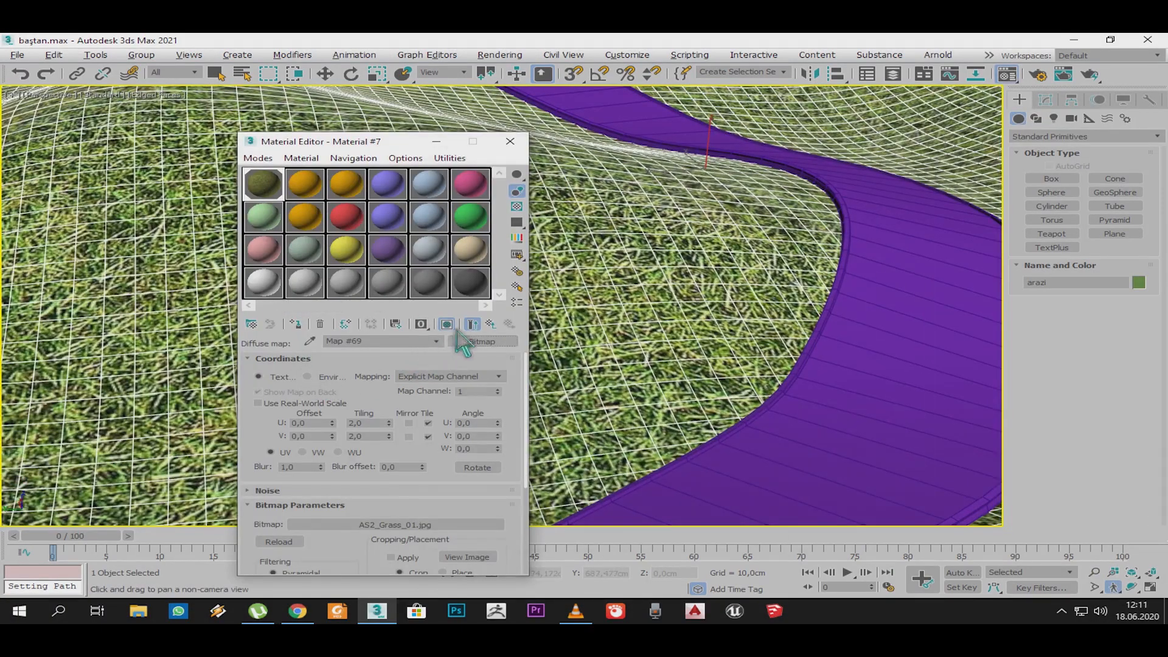
{"action": "left_click", "coordinate": [255, 326]}
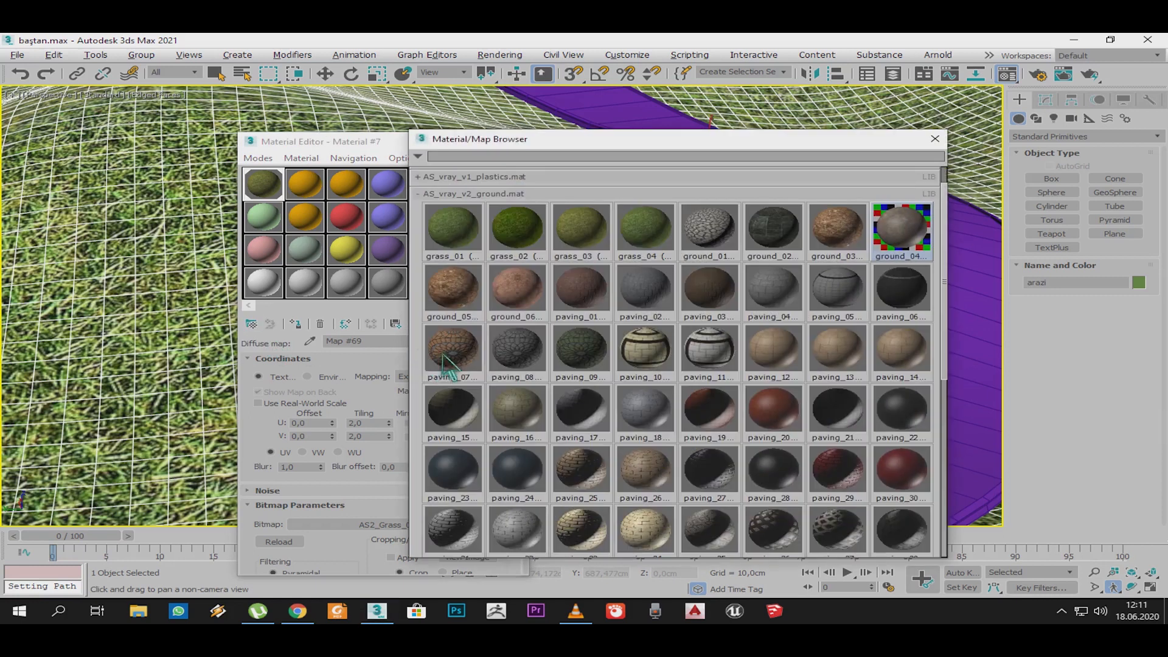
{"action": "left_click", "coordinate": [495, 196]}
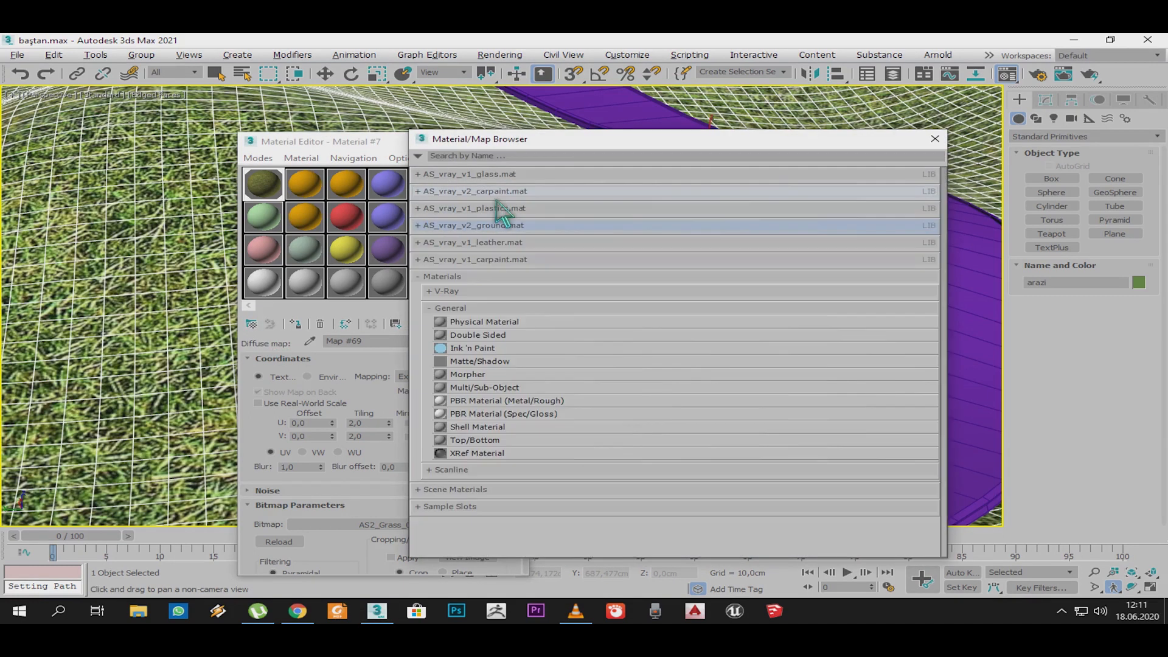
{"action": "left_click", "coordinate": [472, 291]}
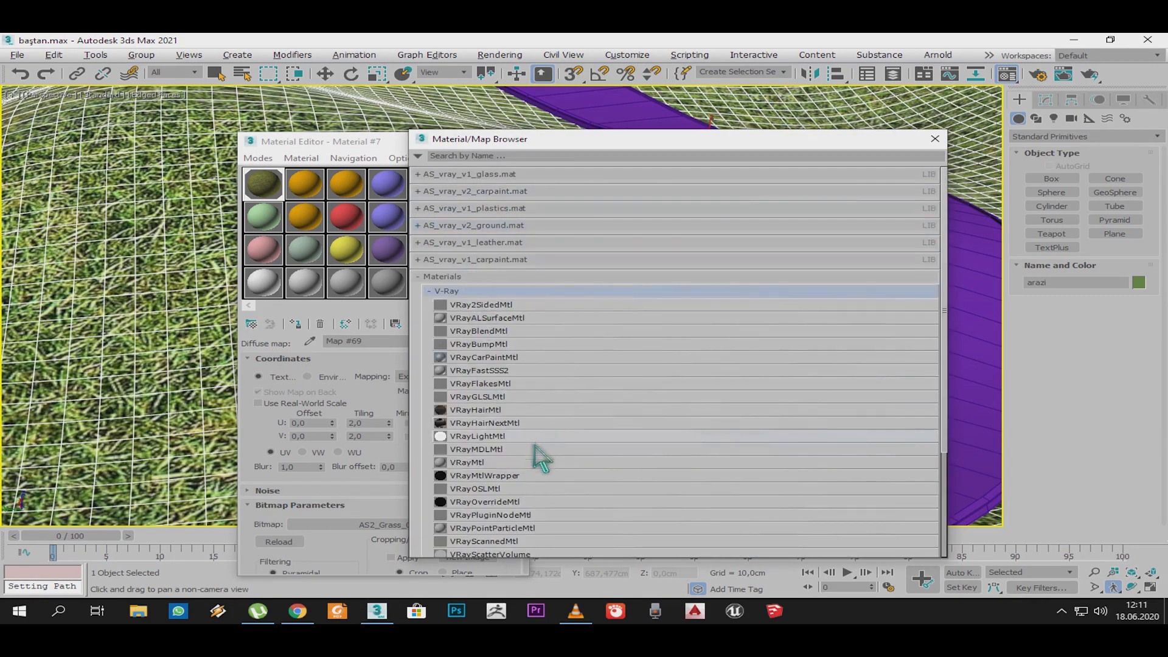
{"action": "double_click", "coordinate": [506, 335]}
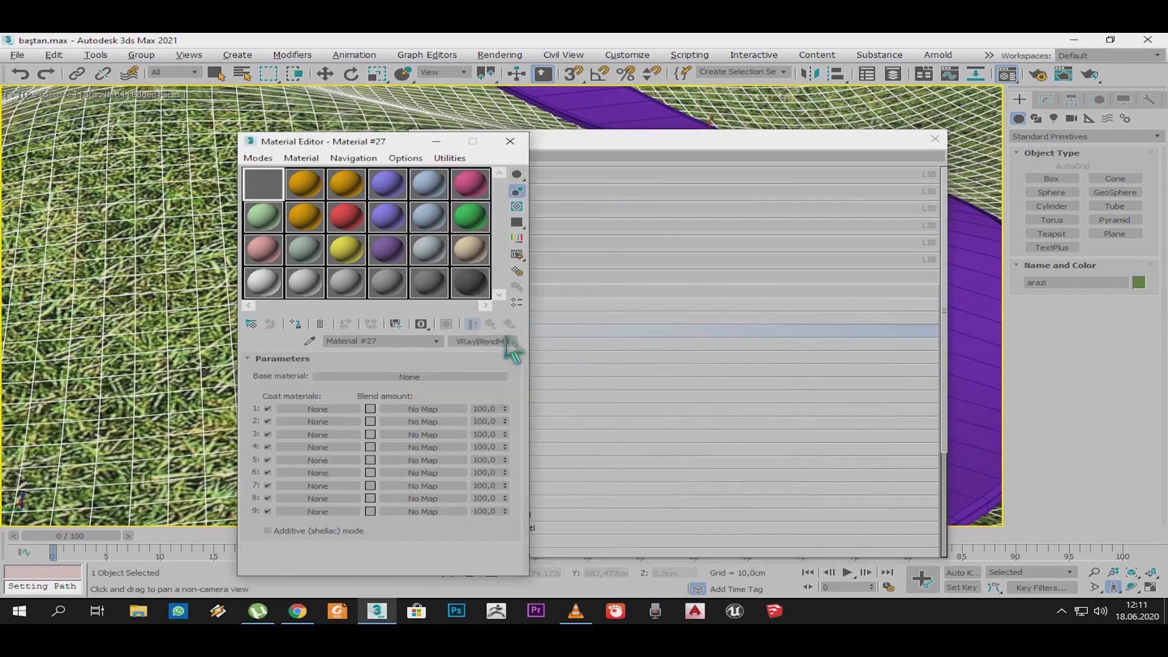
Step: Replace the dağlar1 material in the slot below with grass_03 from the AS_vray_v2_ground library
{"action": "left_click", "coordinate": [263, 216]}
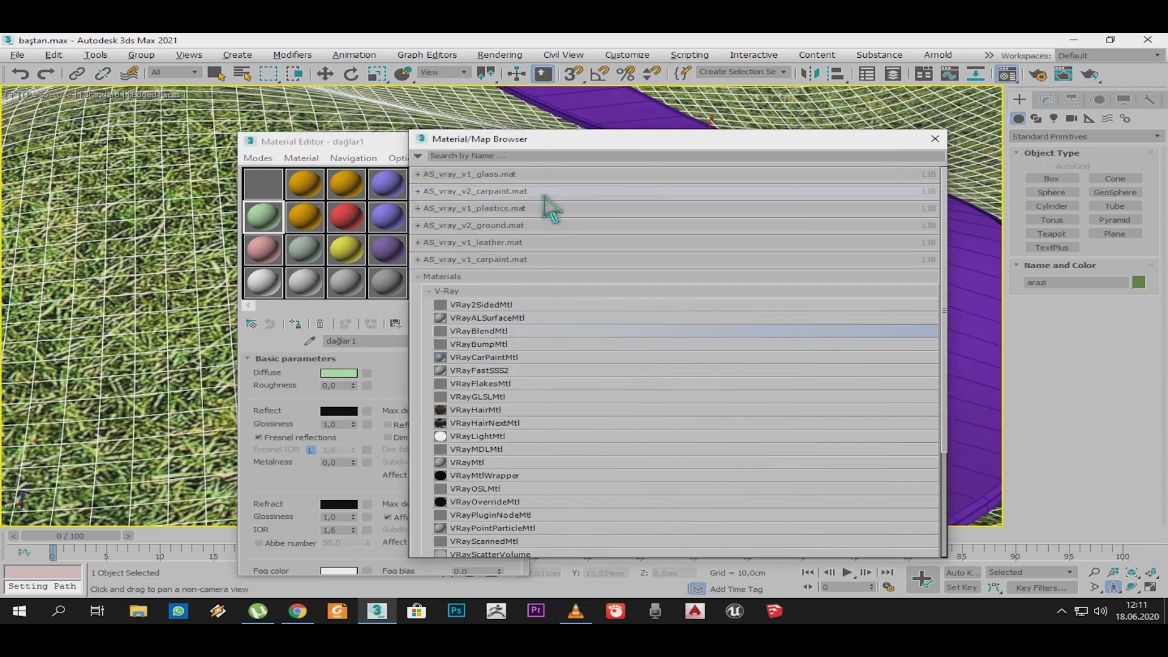
{"action": "left_click", "coordinate": [513, 225]}
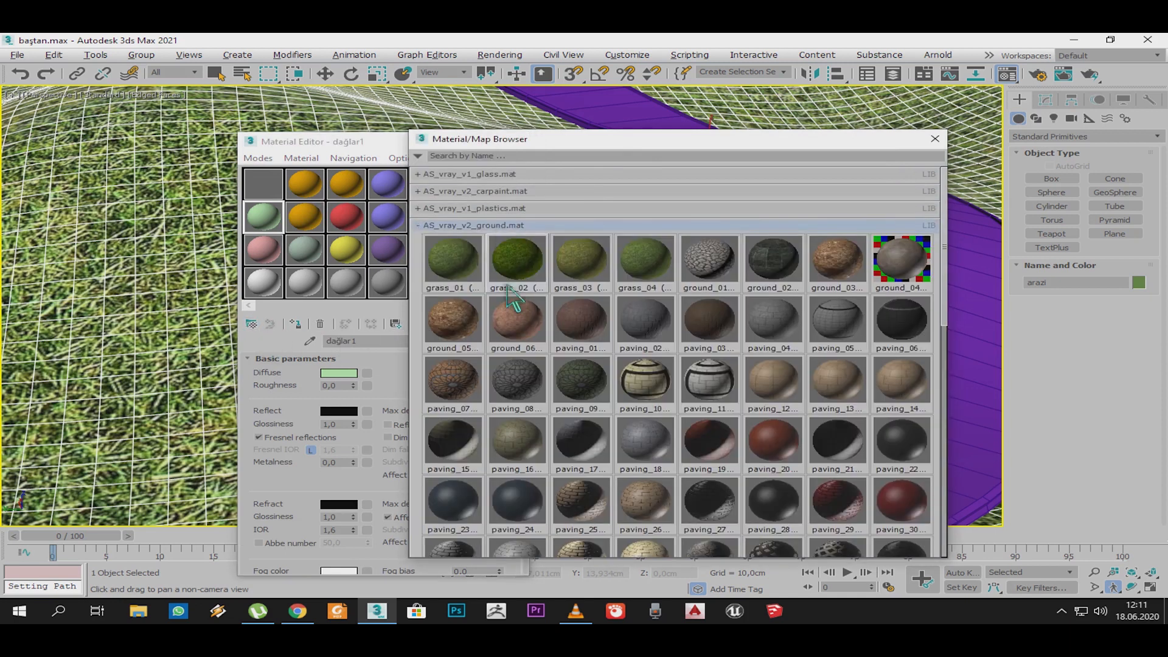
{"action": "double_click", "coordinate": [610, 277]}
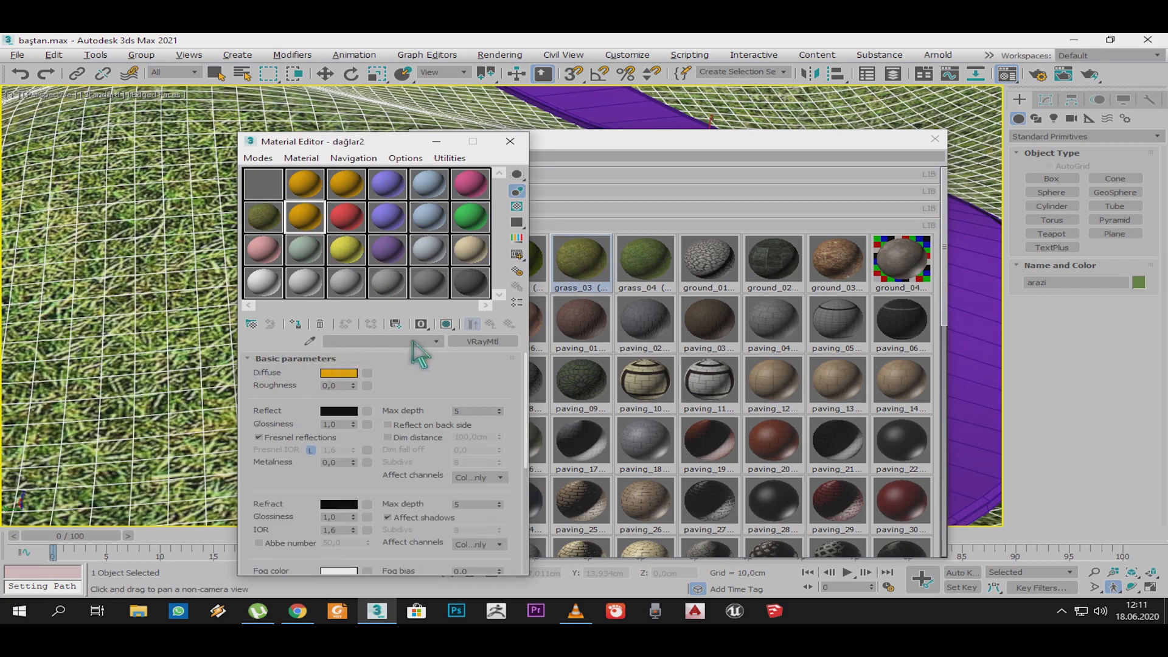
Step: Replace the dağlar2 material with ground_03 from the AS_vray_v2_ground library
{"action": "left_click", "coordinate": [487, 342]}
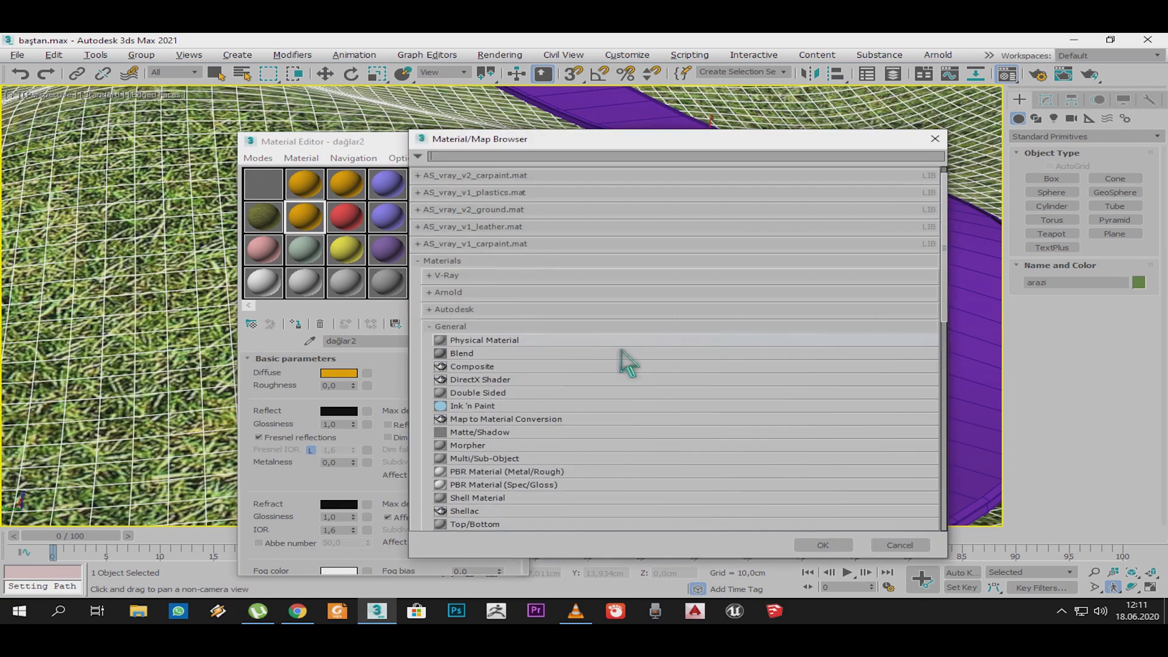
{"action": "left_click", "coordinate": [482, 277]}
{"action": "left_click", "coordinate": [482, 279]}
{"action": "left_click", "coordinate": [517, 211]}
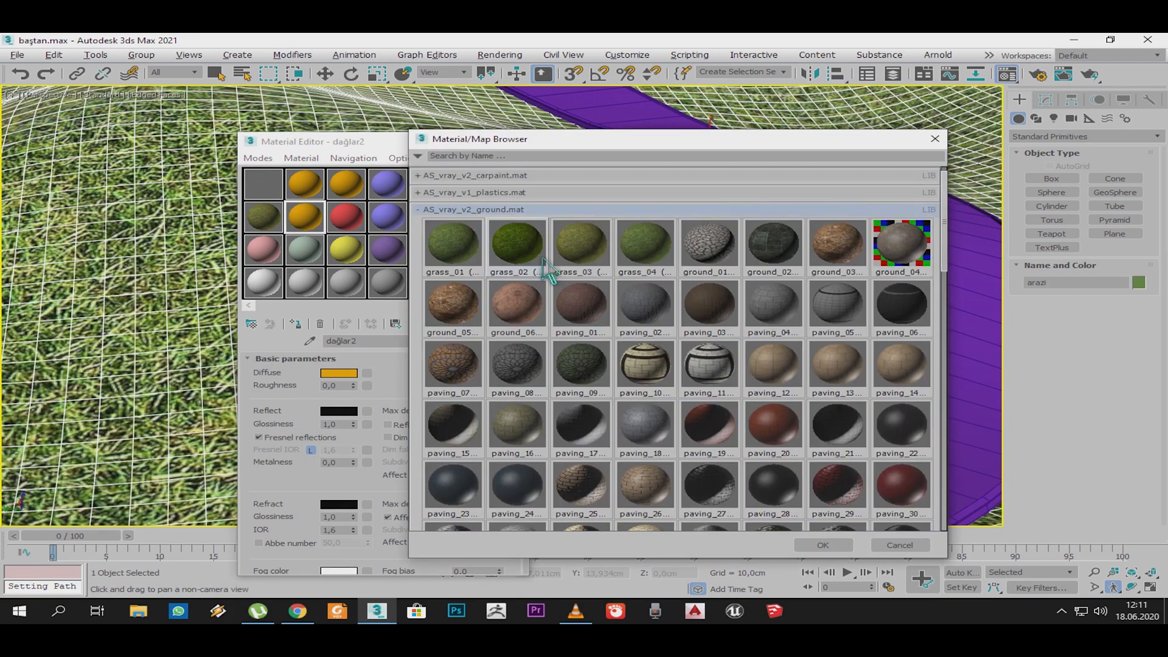
{"action": "double_click", "coordinate": [840, 272]}
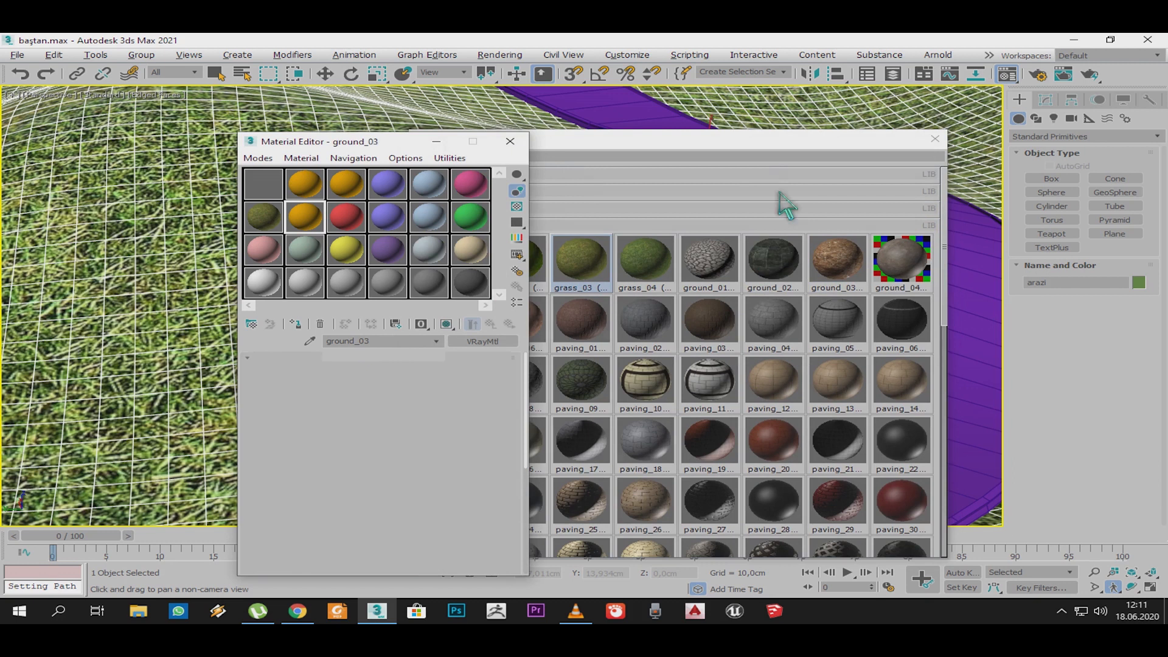
{"action": "left_click", "coordinate": [748, 163]}
{"action": "double_click", "coordinate": [539, 323]}
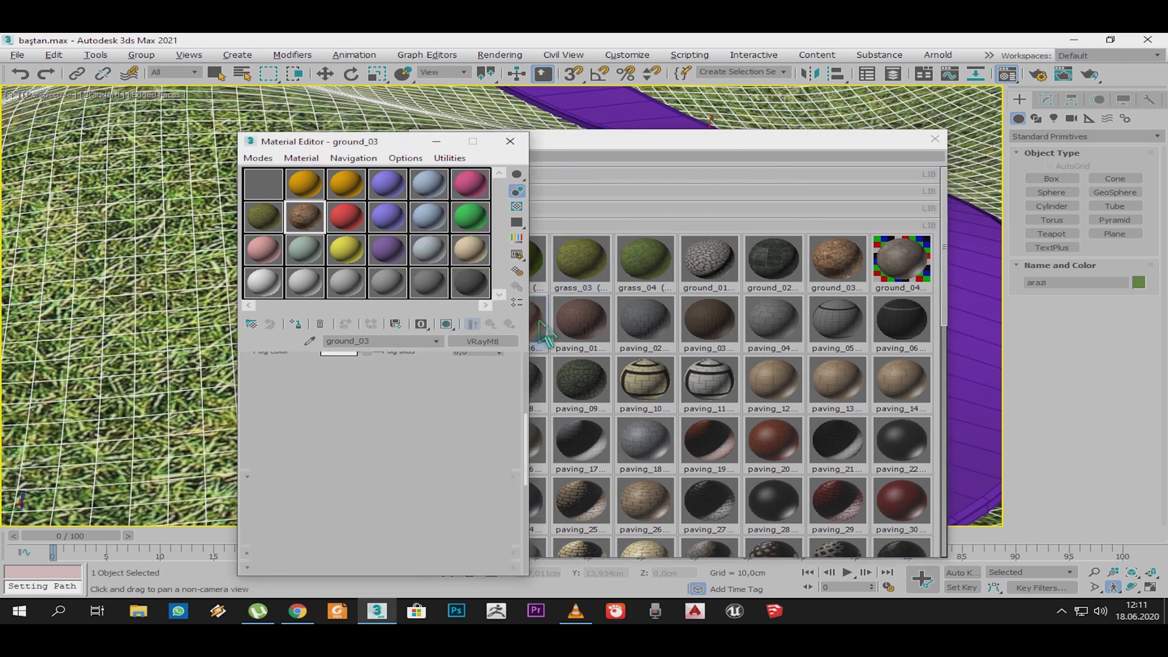
{"action": "double_click", "coordinate": [843, 263]}
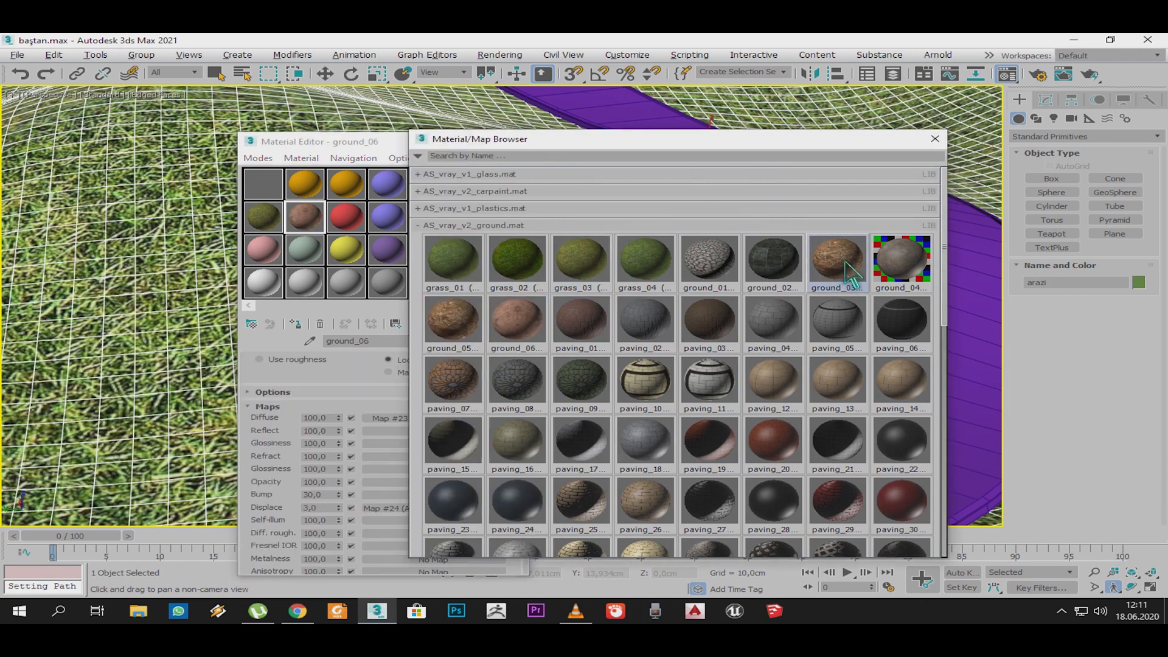
{"action": "left_click", "coordinate": [935, 138]}
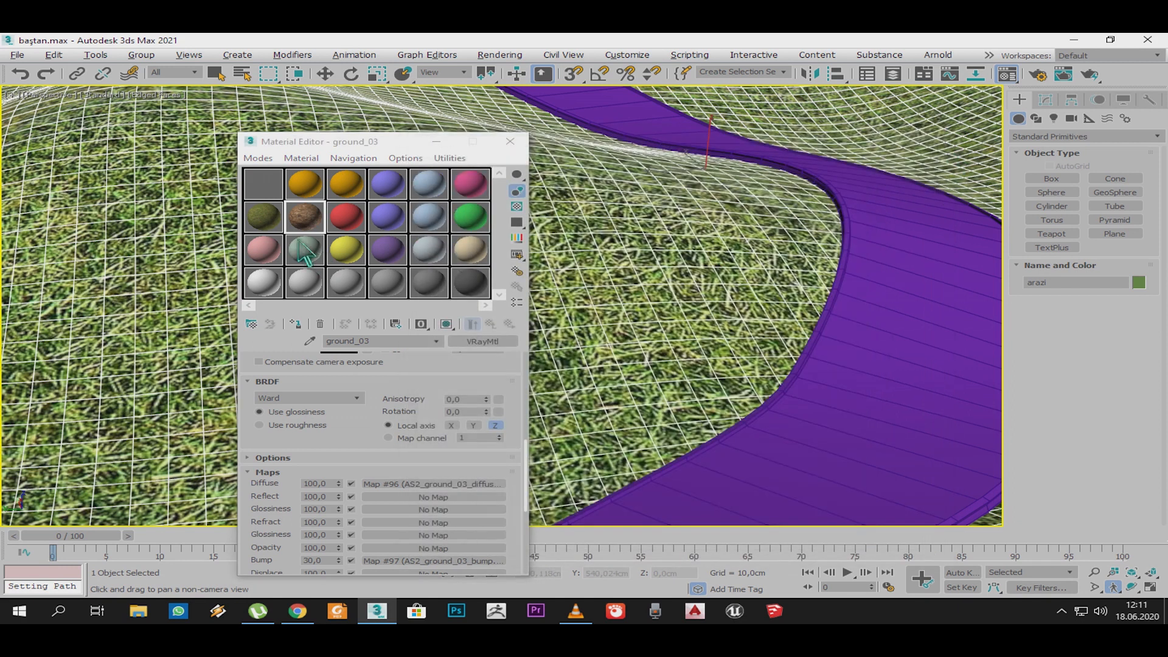
Step: Copy the grass_03 material into the base material of the VRayBlendMtl, Material #27, as a copy
{"action": "left_click", "coordinate": [263, 184]}
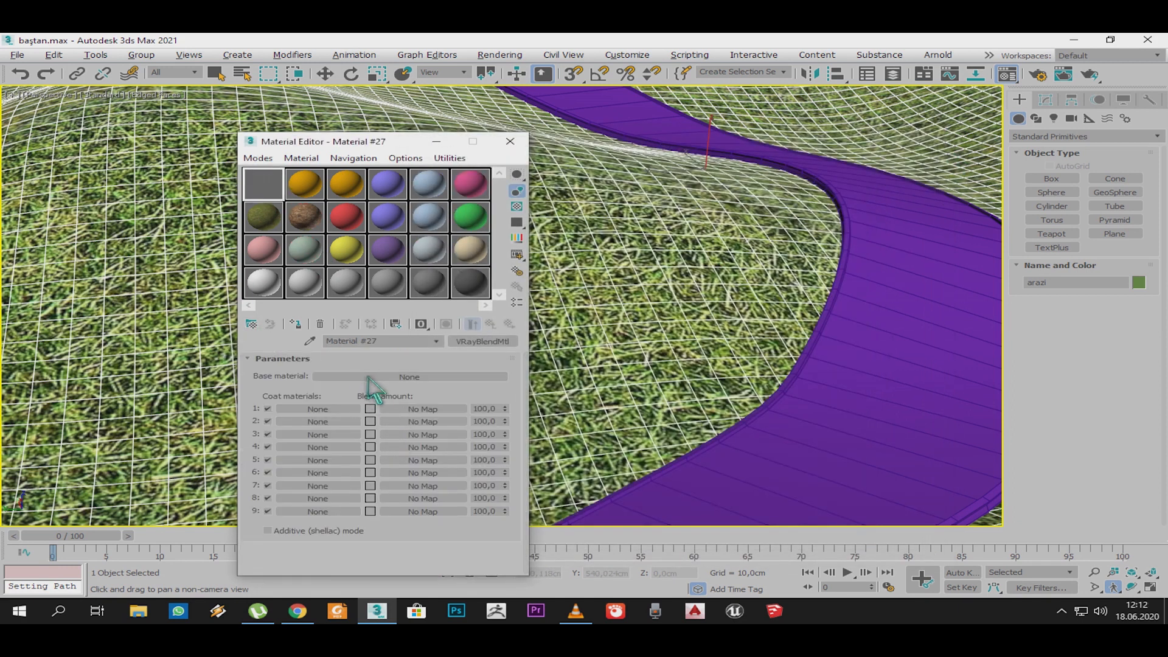
{"action": "left_click", "coordinate": [277, 226]}
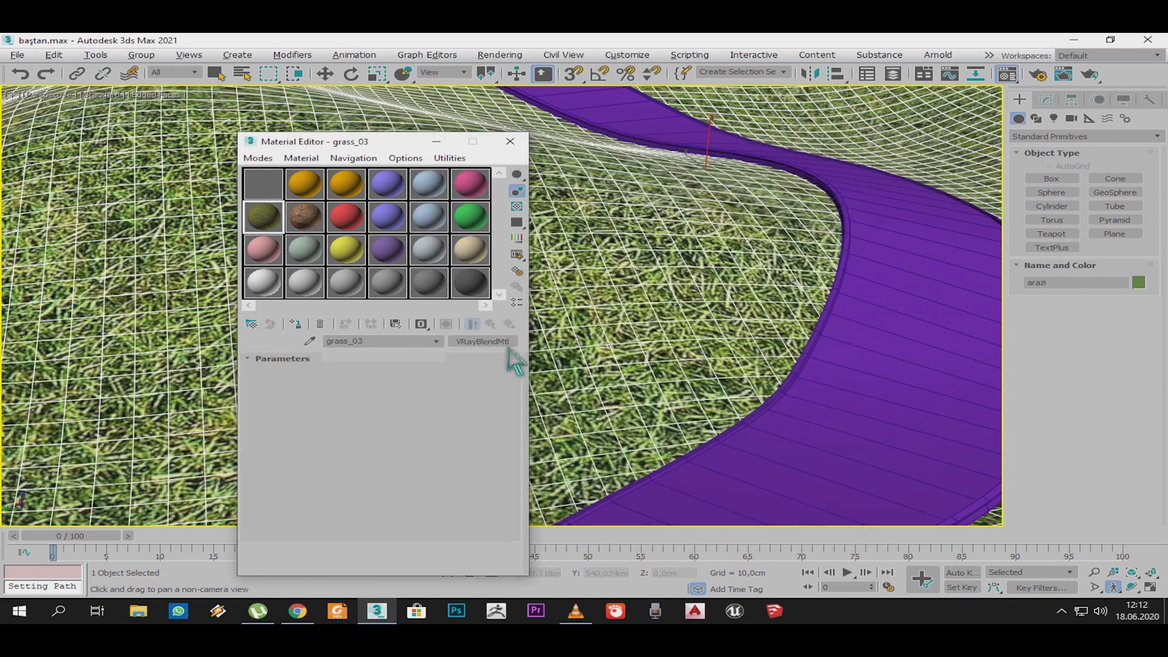
{"action": "right_click", "coordinate": [490, 342]}
{"action": "left_click", "coordinate": [519, 368]}
{"action": "left_click", "coordinate": [263, 183]}
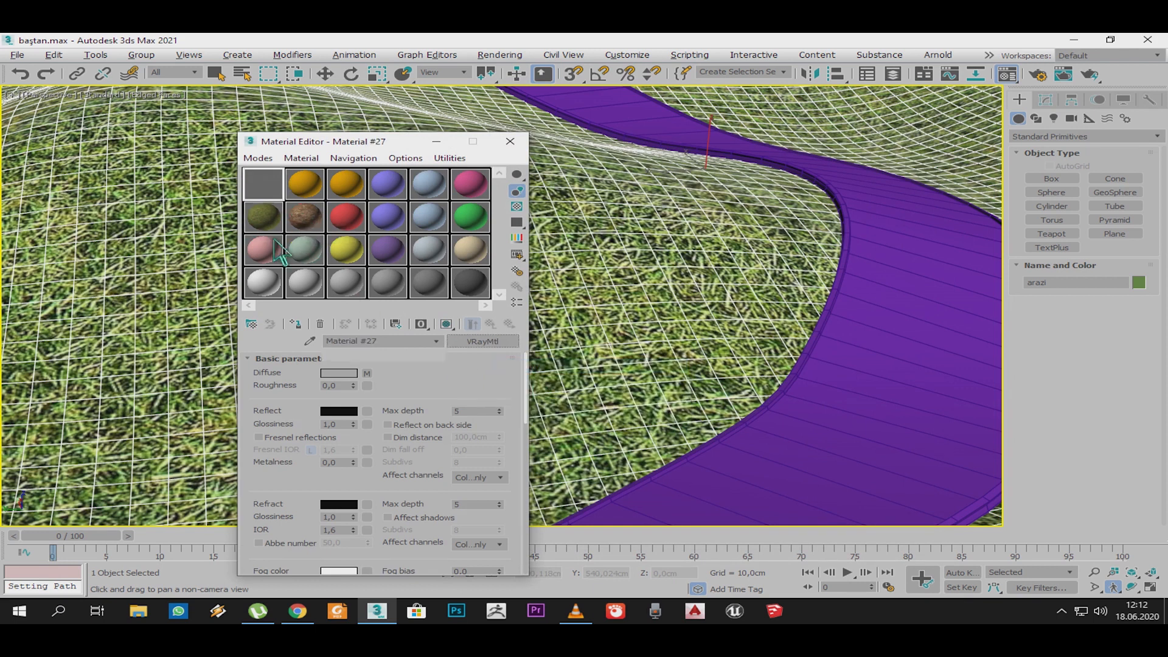
{"action": "right_click", "coordinate": [401, 376]}
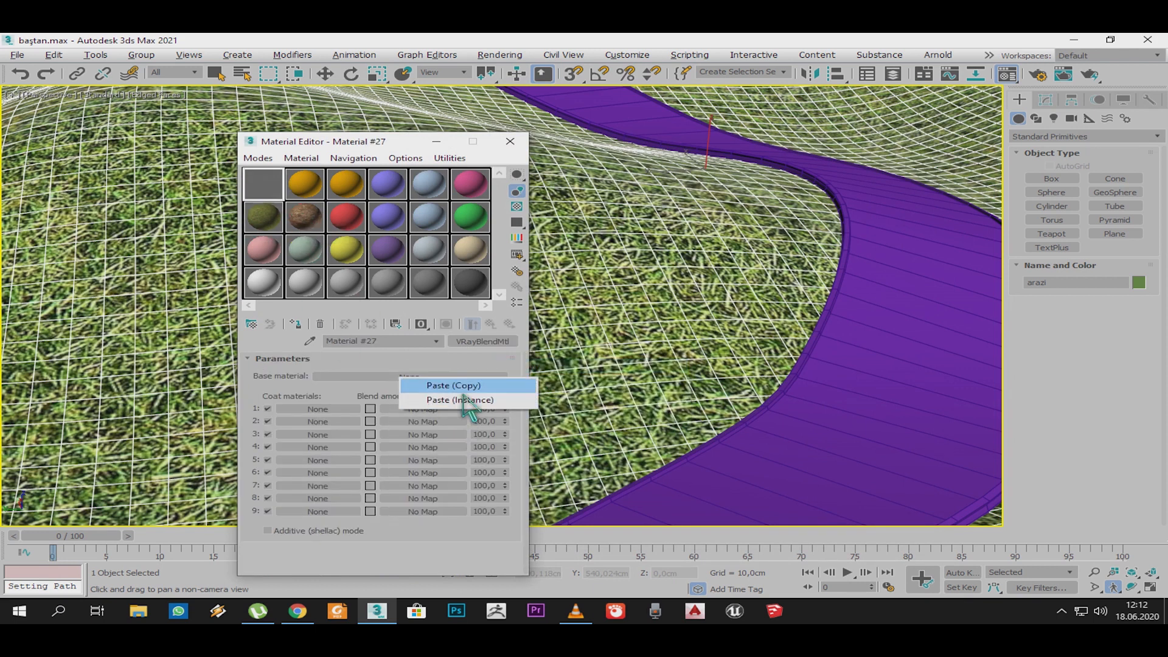
{"action": "left_click", "coordinate": [453, 391]}
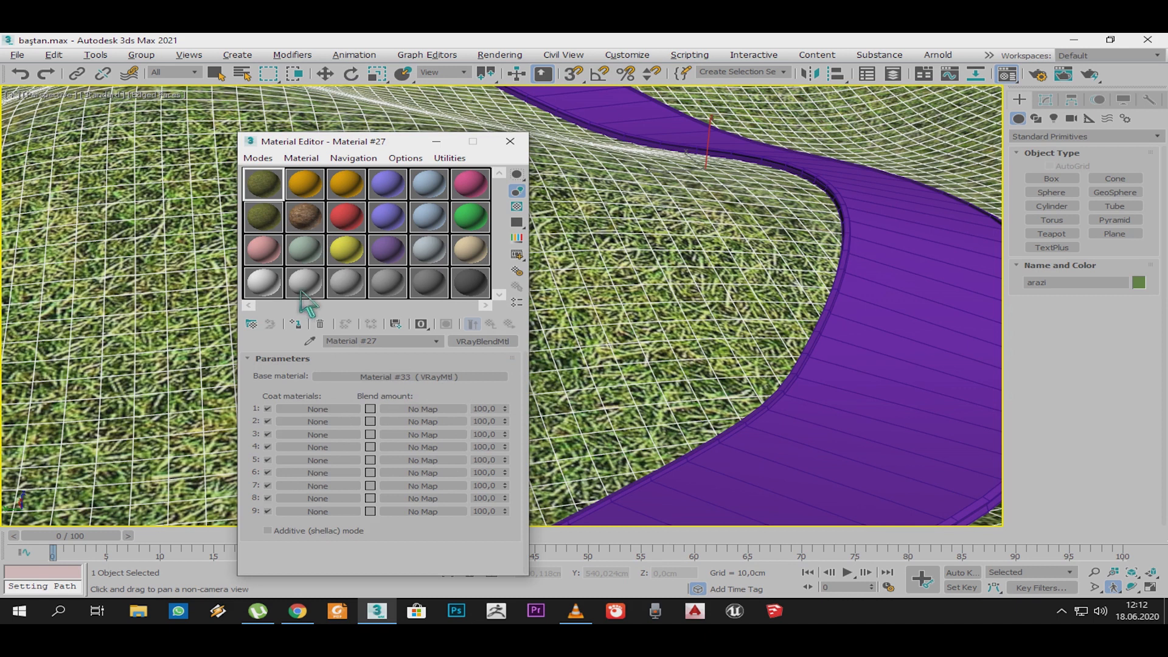
Step: Copy the ground_03 material into the first coat material of Material #27
{"action": "left_click", "coordinate": [304, 216]}
{"action": "right_click", "coordinate": [490, 342]}
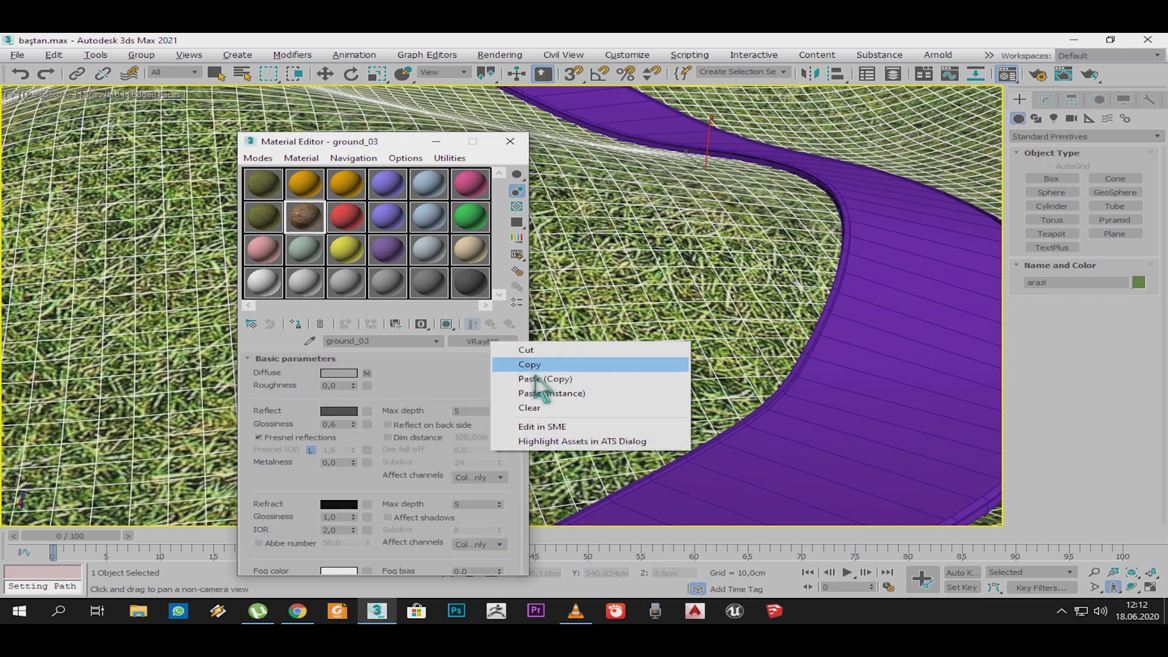
{"action": "left_click", "coordinate": [534, 366]}
{"action": "left_click", "coordinate": [273, 190]}
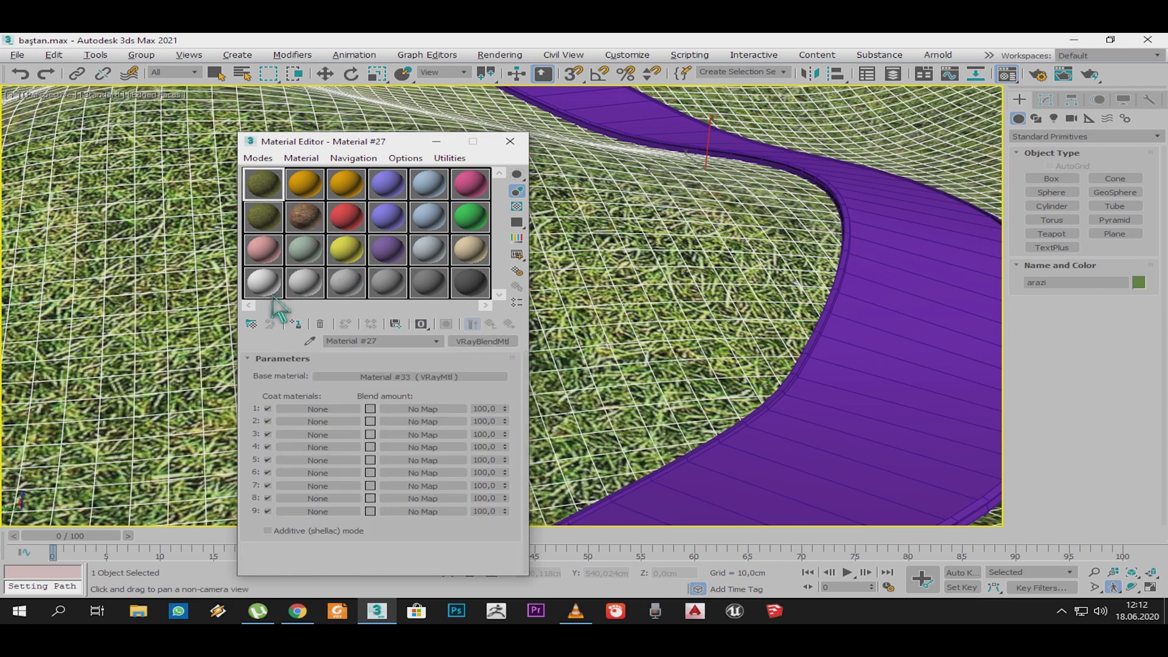
{"action": "right_click", "coordinate": [339, 412]}
{"action": "left_click", "coordinate": [359, 420]}
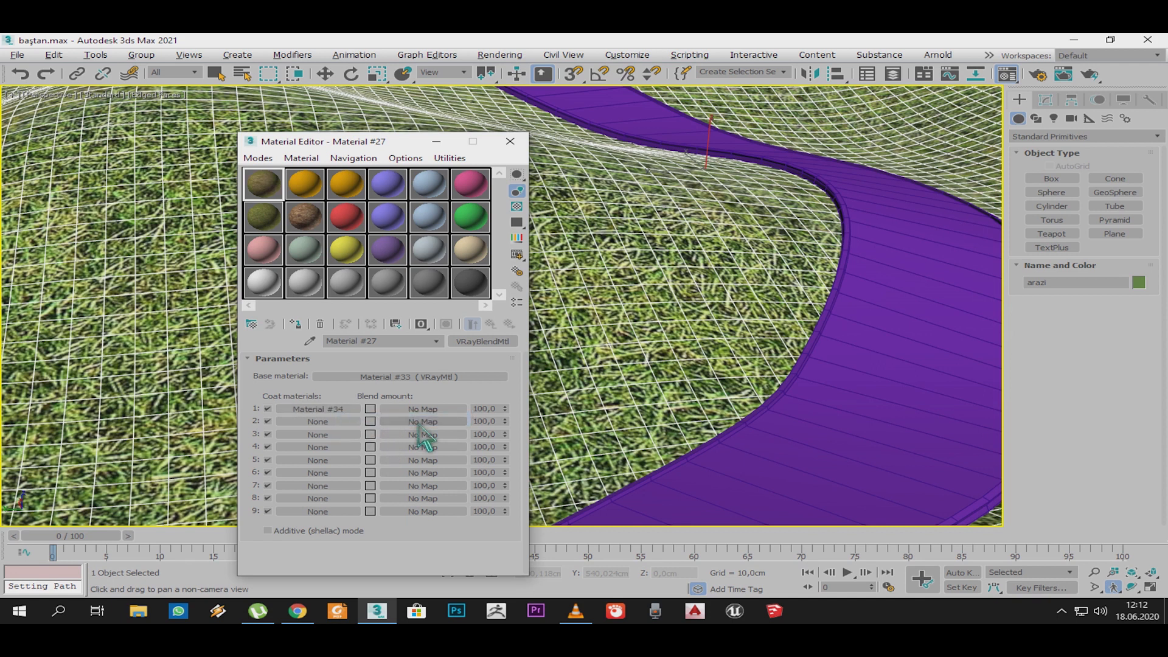
Step: Assign a Noise map to the first coat's blend amount
{"action": "left_click", "coordinate": [436, 412]}
{"action": "scroll", "coordinate": [583, 465], "scroll_direction": "down", "scroll_amount": 1}
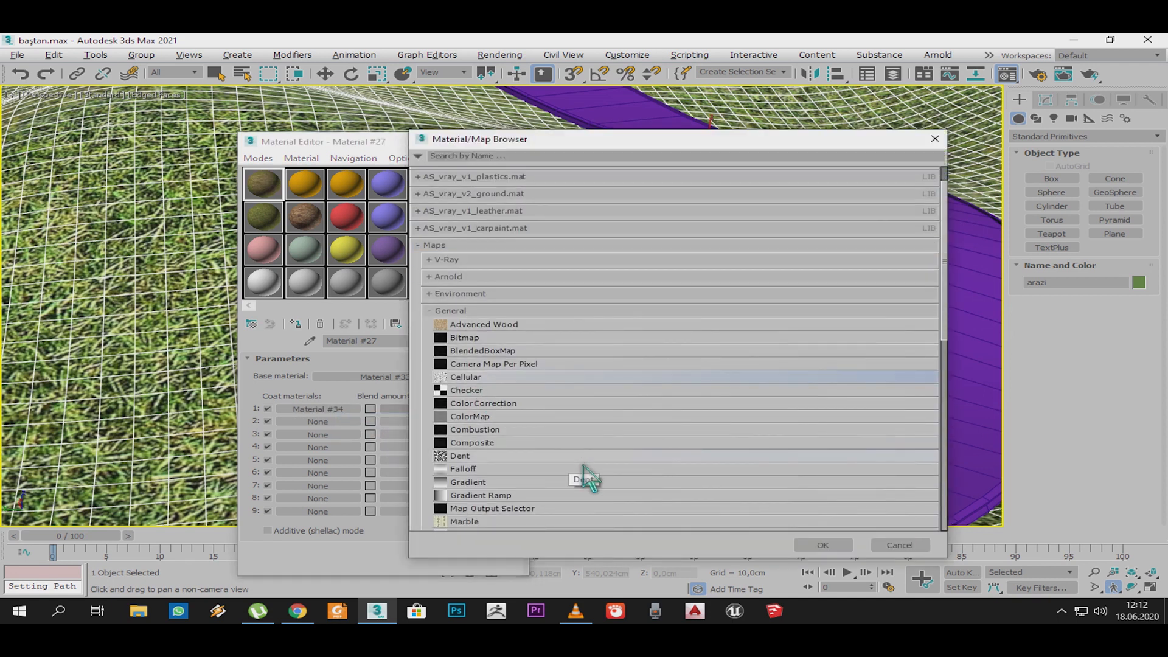
{"action": "scroll", "coordinate": [566, 463], "scroll_direction": "down", "scroll_amount": 3}
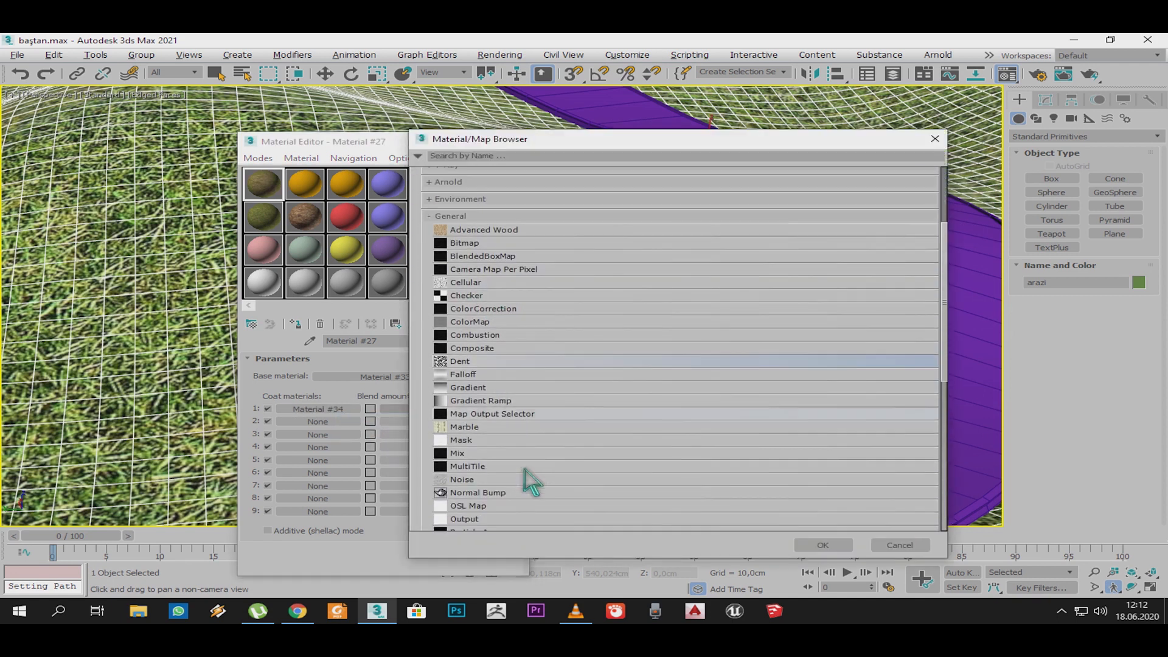
{"action": "double_click", "coordinate": [496, 496]}
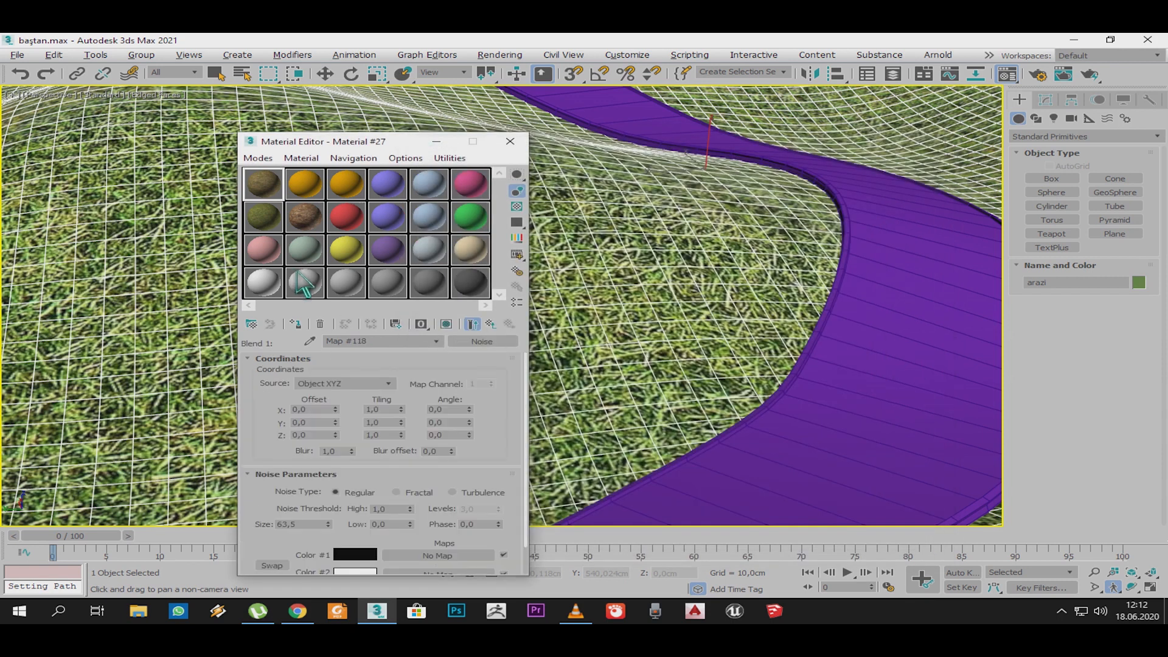
Step: Open an enlarged preview of the blend material beside the editor and enable its checkered background
{"action": "double_click", "coordinate": [263, 185]}
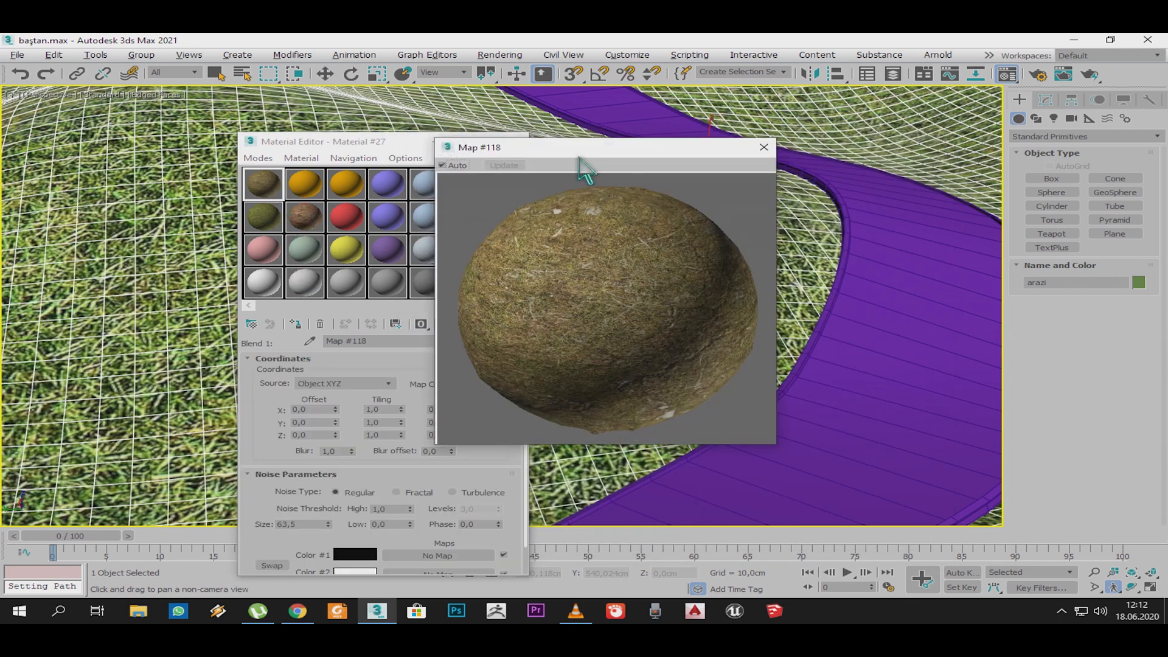
{"action": "left_click_drag", "start_coordinate": [582, 159], "coordinate": [697, 135]}
{"action": "left_click", "coordinate": [517, 207]}
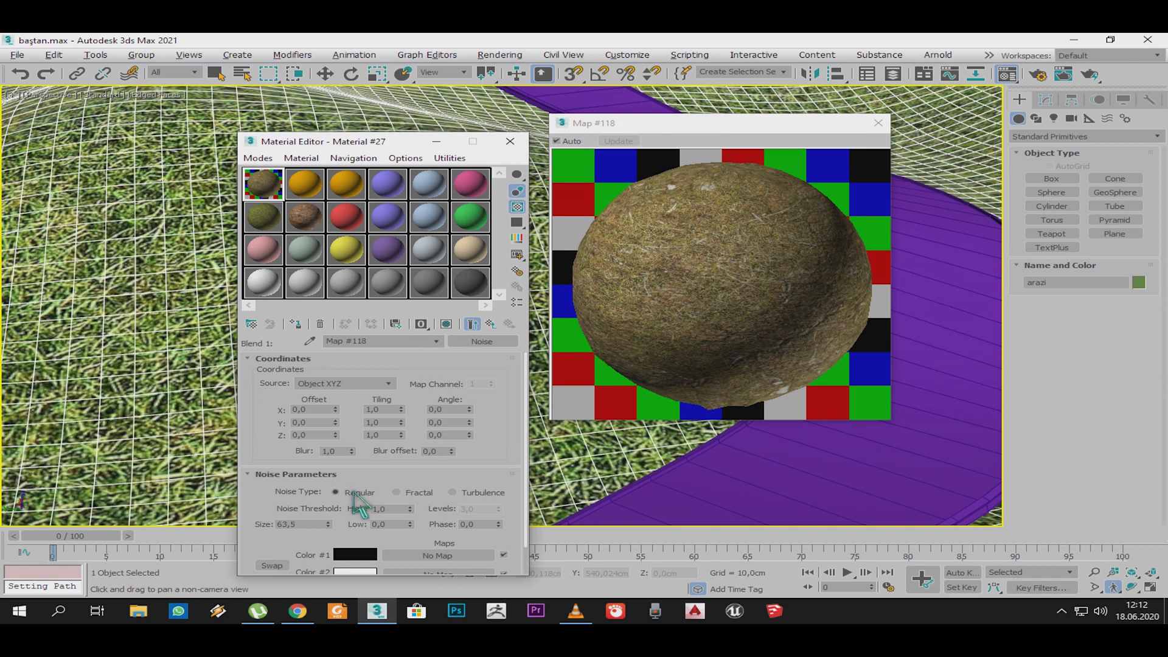
Step: Set the blend noise to Turbulence with a size of 100, then return to the blend material and close its preview
{"action": "double_click", "coordinate": [311, 523]}
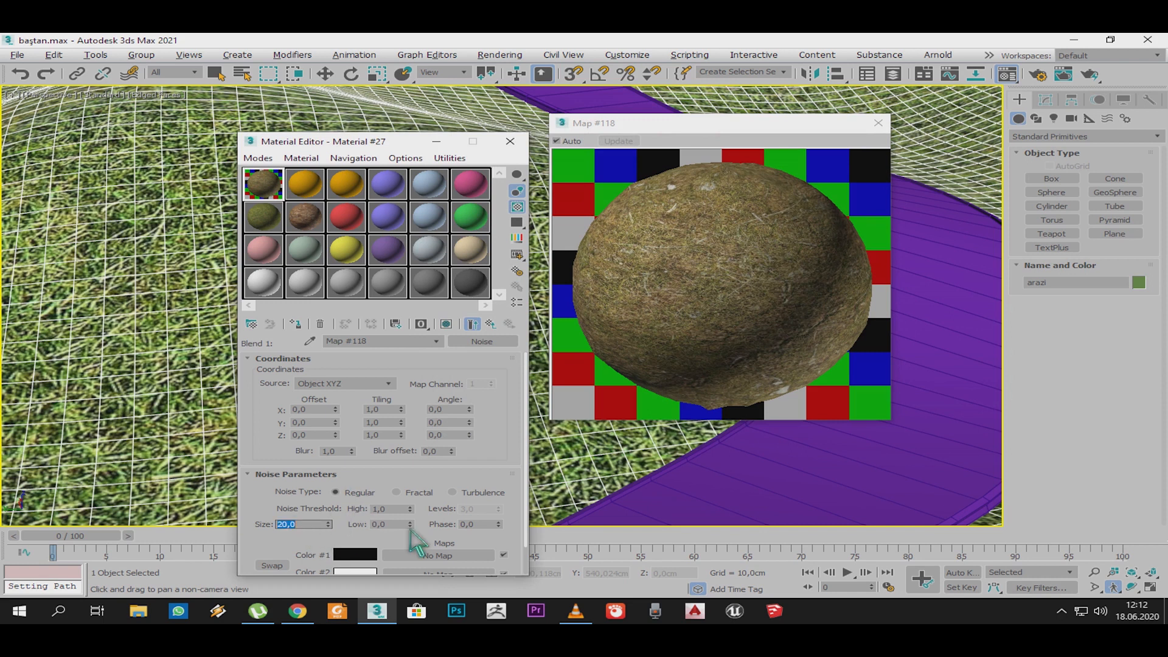
{"action": "left_click", "coordinate": [508, 505]}
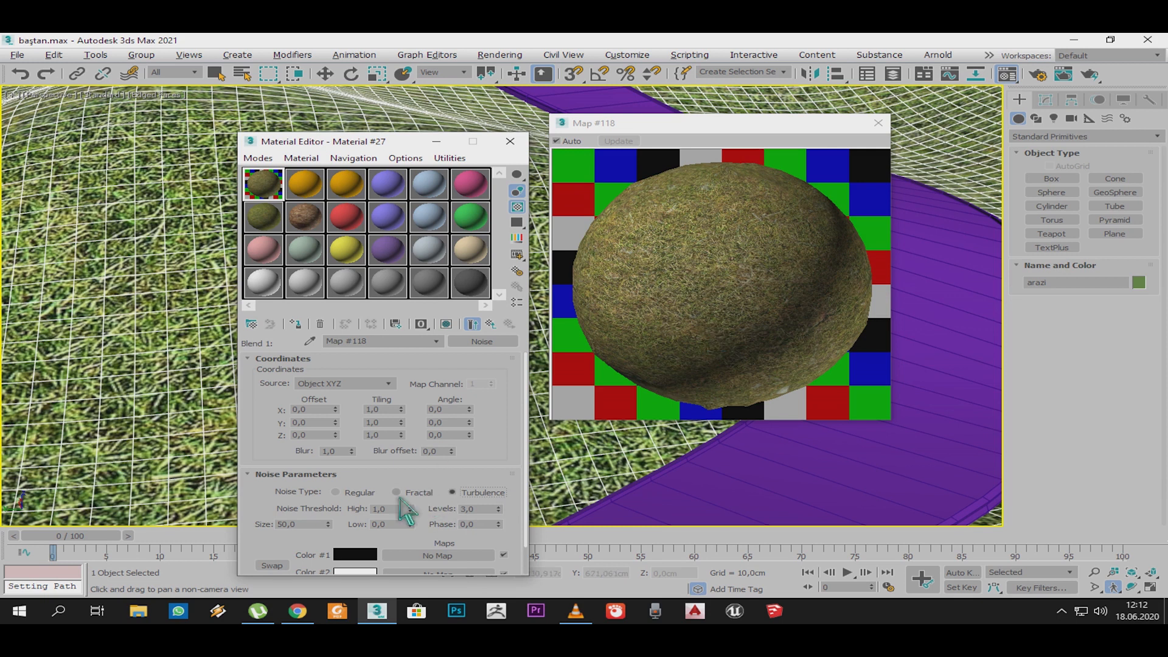
{"action": "double_click", "coordinate": [312, 524]}
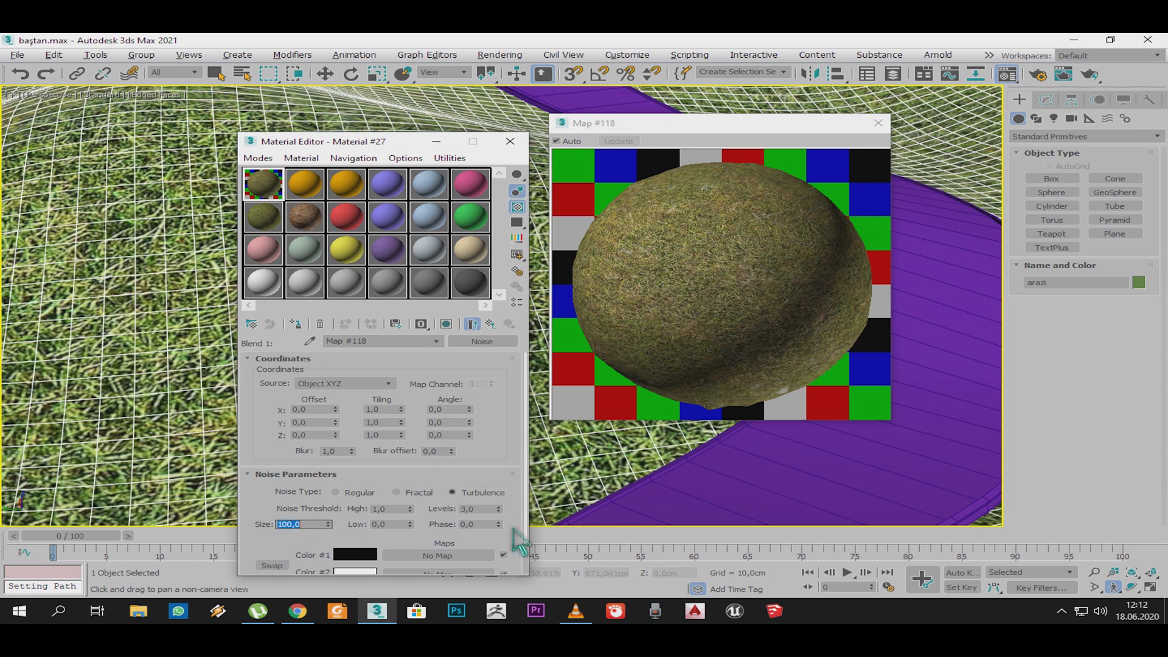
{"action": "left_click", "coordinate": [490, 323]}
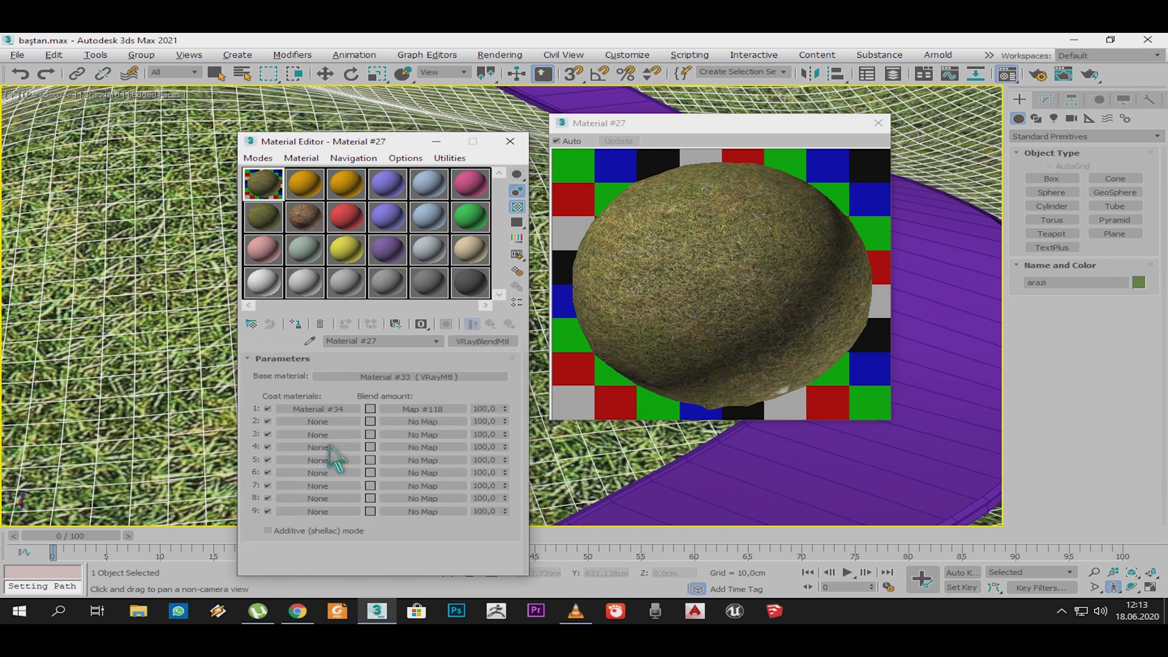
{"action": "left_click", "coordinate": [878, 123]}
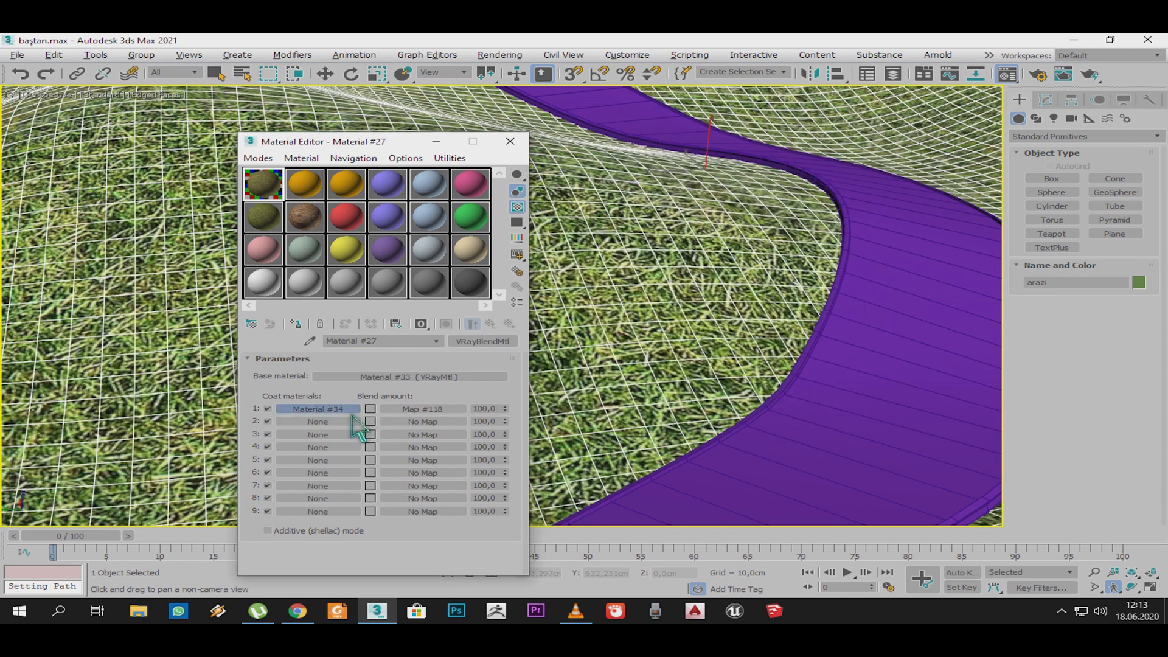
Step: Darken the reflection colour of the first coat material, check its maps and return to the blend material
{"action": "left_click", "coordinate": [352, 414]}
{"action": "left_click_drag", "start_coordinate": [399, 142], "coordinate": [378, 36]}
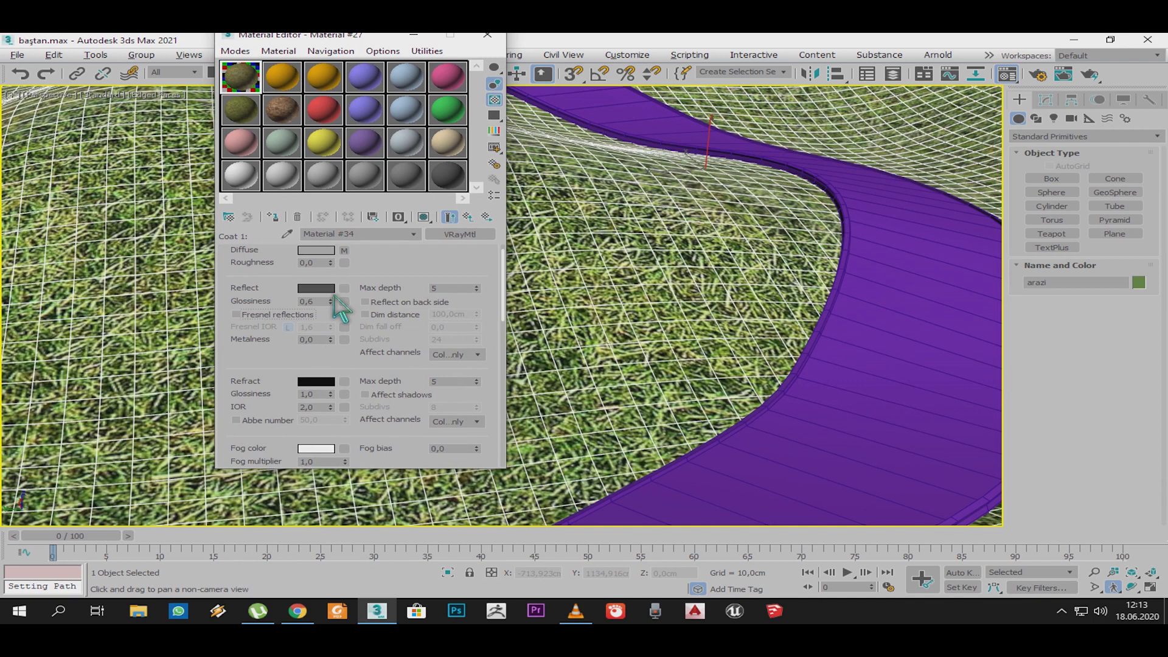
{"action": "left_click", "coordinate": [323, 289]}
{"action": "left_click", "coordinate": [600, 232]}
{"action": "mouse_move", "coordinate": [300, 371]}
{"action": "left_mouse_down"}
{"action": "mouse_move", "coordinate": [298, 293]}
{"action": "mouse_move", "coordinate": [292, 381]}
{"action": "left_mouse_up"}
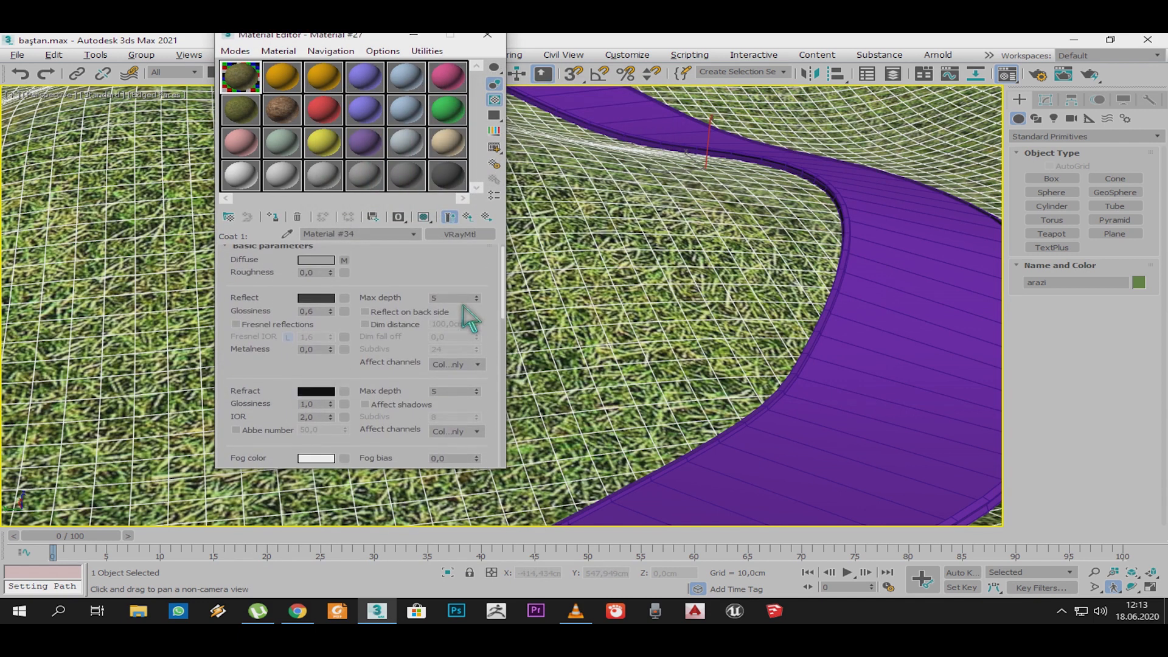
{"action": "scroll", "coordinate": [316, 365], "scroll_direction": "down", "scroll_amount": 8}
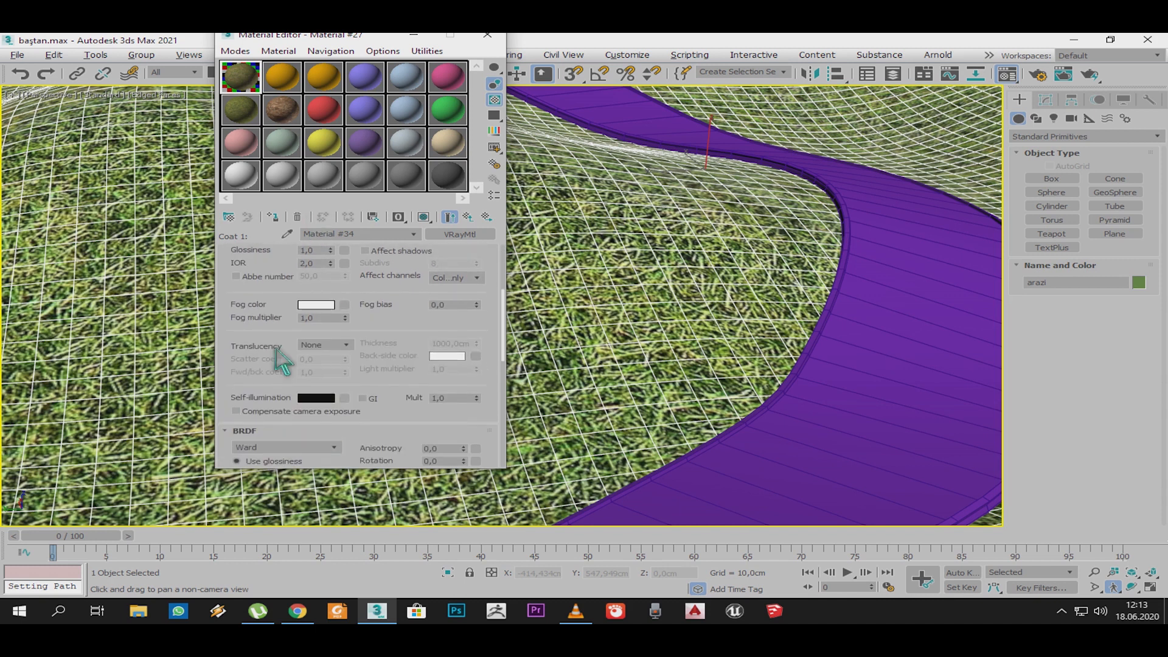
{"action": "scroll", "coordinate": [292, 267], "scroll_direction": "down", "scroll_amount": 5}
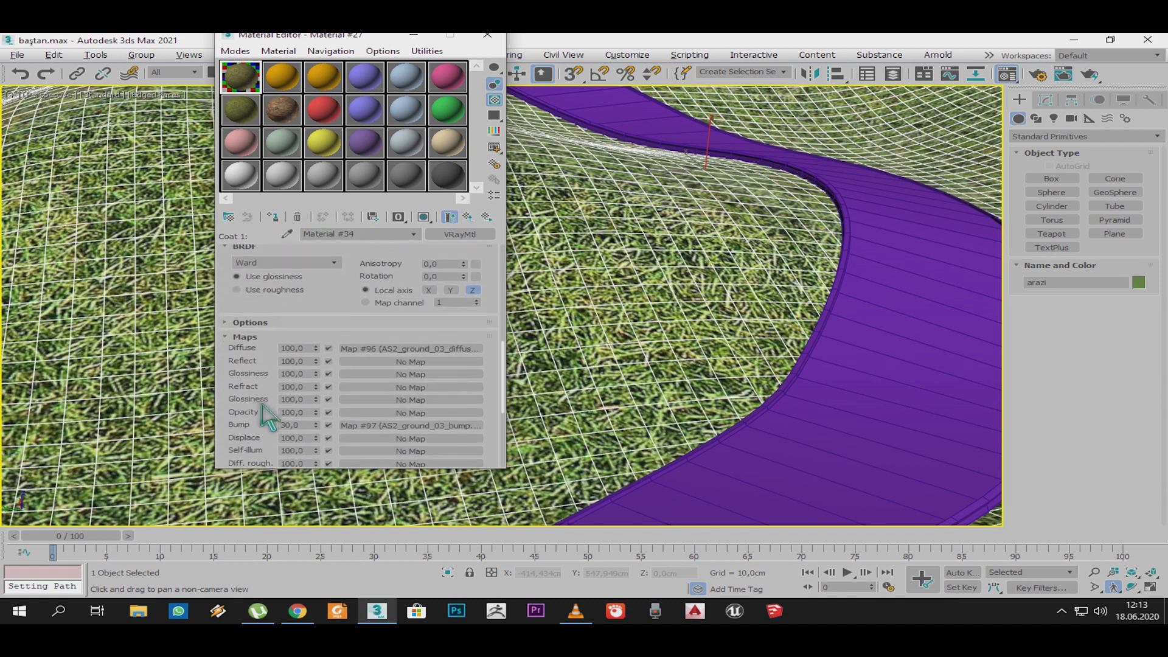
{"action": "scroll", "coordinate": [262, 365], "scroll_direction": "down", "scroll_amount": 6}
{"action": "scroll", "coordinate": [268, 307], "scroll_direction": "up", "scroll_amount": 9}
{"action": "left_click", "coordinate": [468, 217]}
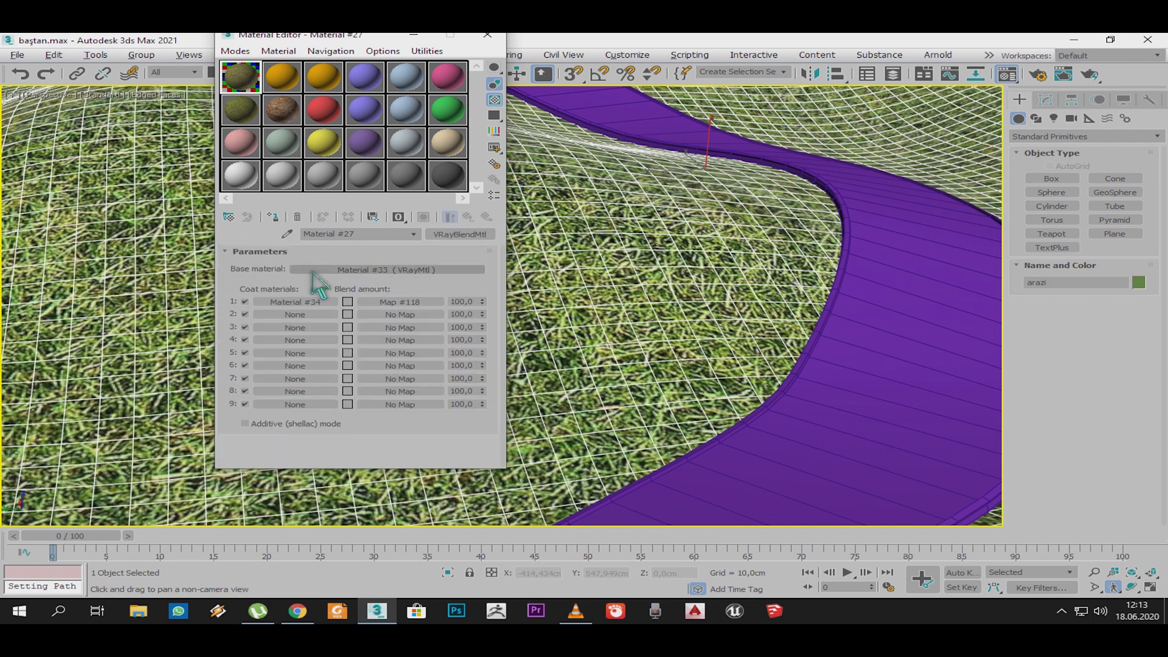
Step: Move the base material's AS2_Grass_01_disp.jpg map from Displace to Bump and disable its displacement
{"action": "left_click", "coordinate": [371, 270]}
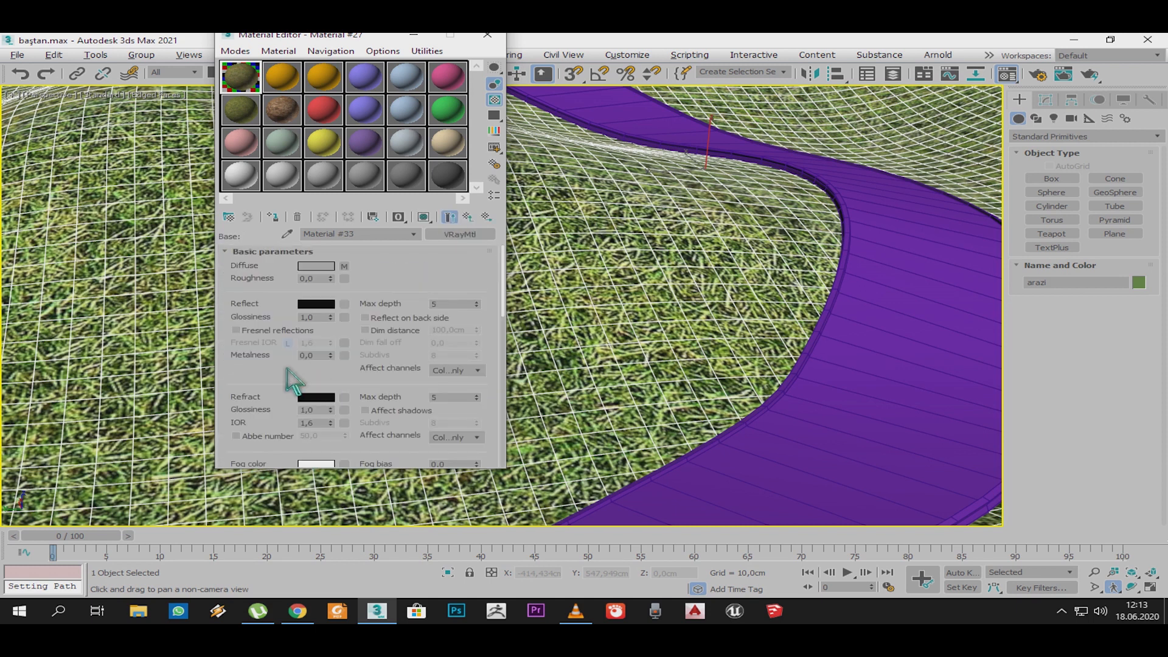
{"action": "scroll", "coordinate": [285, 390], "scroll_direction": "down", "scroll_amount": 8}
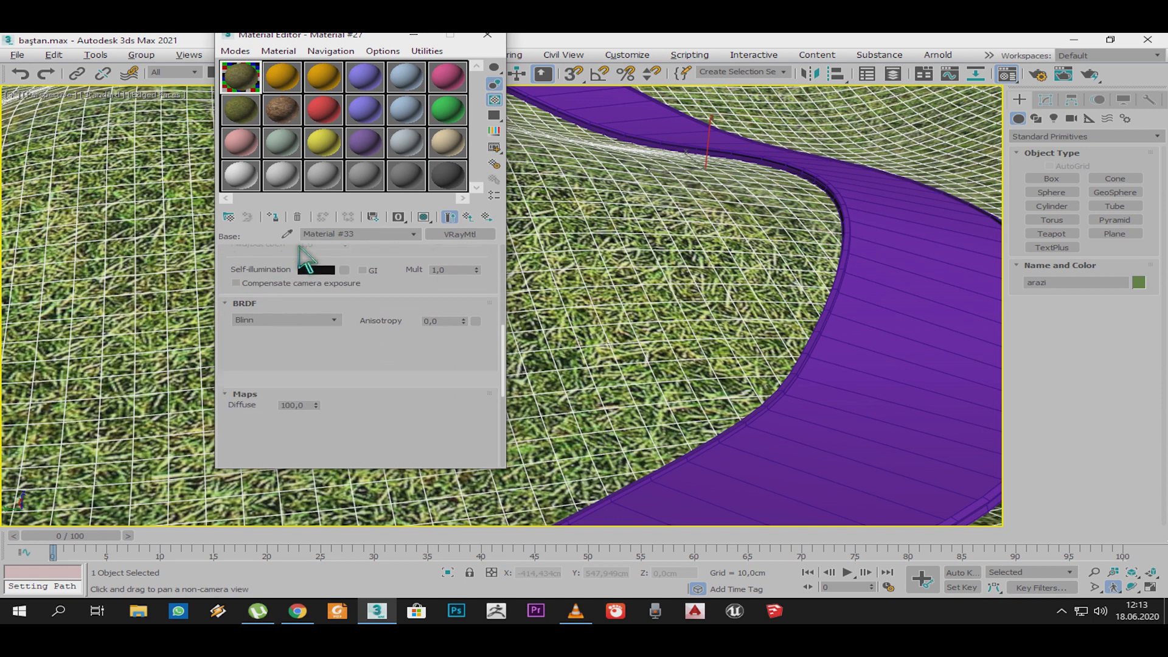
{"action": "scroll", "coordinate": [339, 382], "scroll_direction": "down", "scroll_amount": 4}
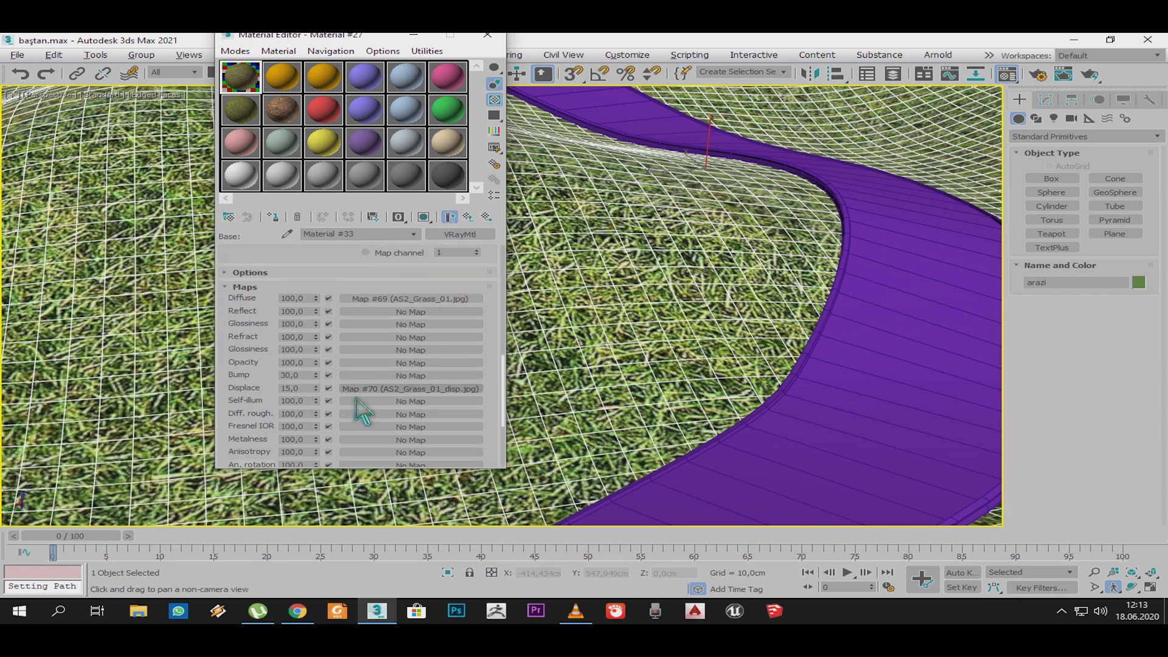
{"action": "right_click", "coordinate": [379, 388]}
{"action": "left_click", "coordinate": [396, 396]}
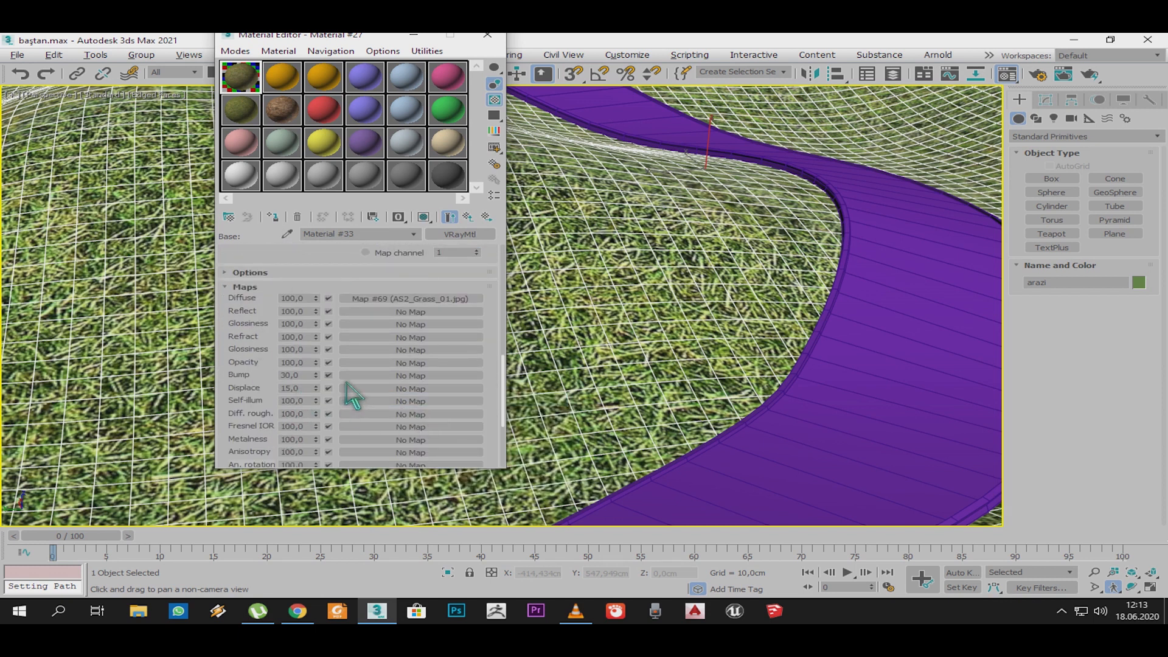
{"action": "right_click", "coordinate": [399, 375]}
{"action": "left_click", "coordinate": [447, 398]}
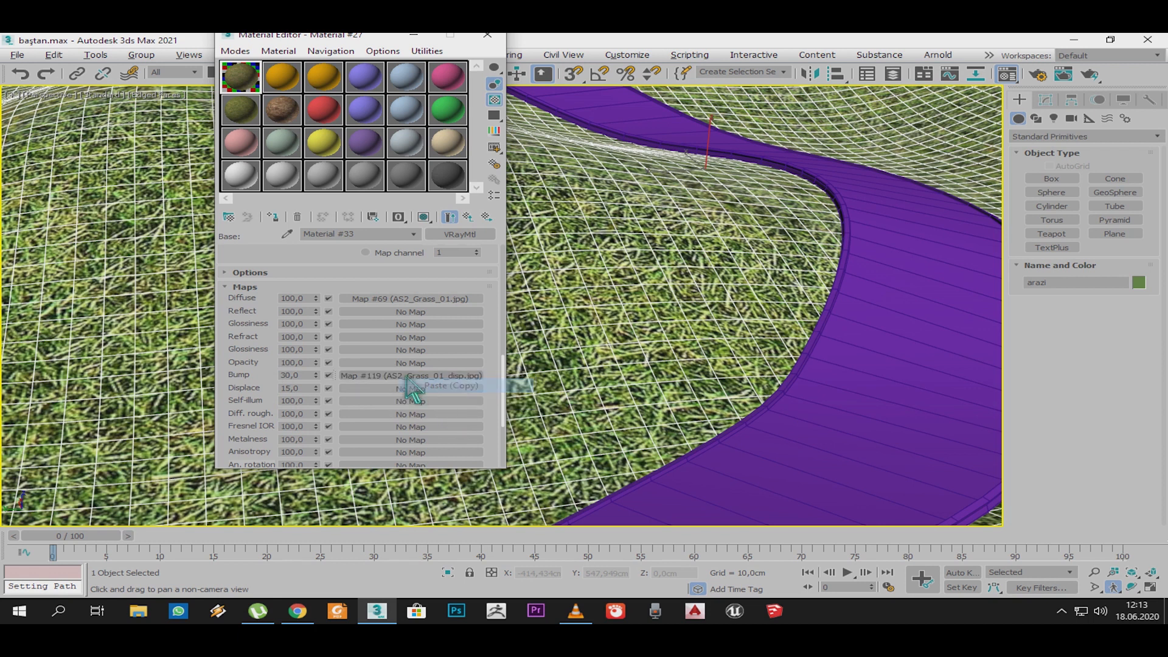
{"action": "scroll", "coordinate": [266, 440], "scroll_direction": "down", "scroll_amount": 1}
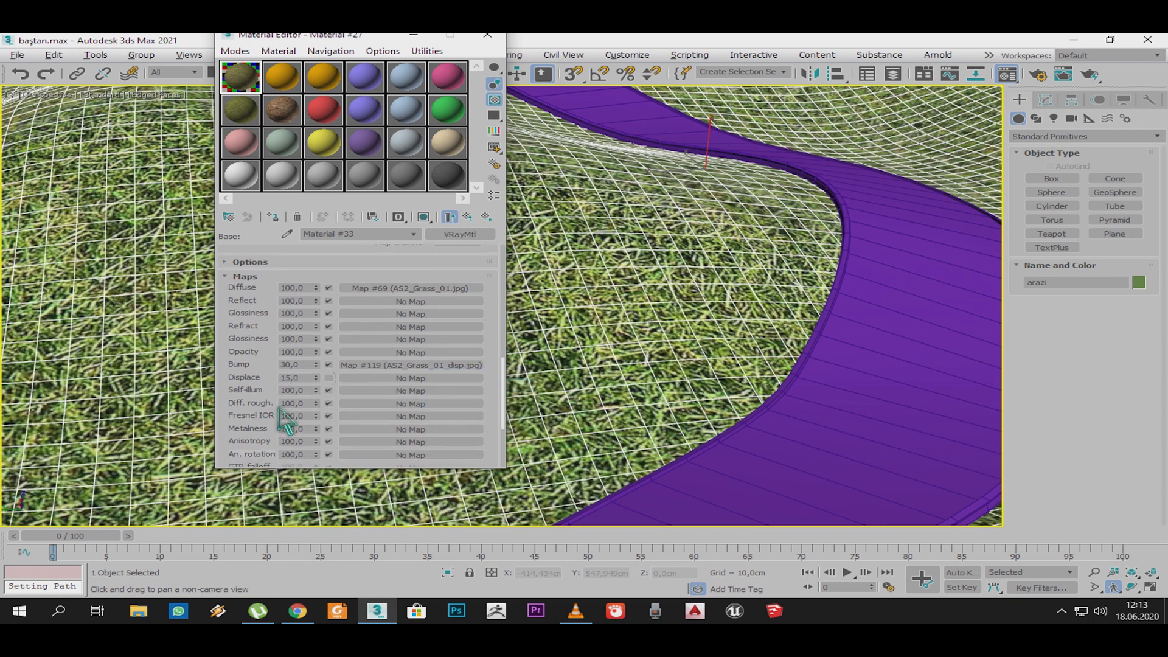
Step: Assign the blend material to the terrain and reopen its base material
{"action": "left_click_drag", "start_coordinate": [252, 438], "coordinate": [266, 531]}
{"action": "left_click", "coordinate": [468, 217]}
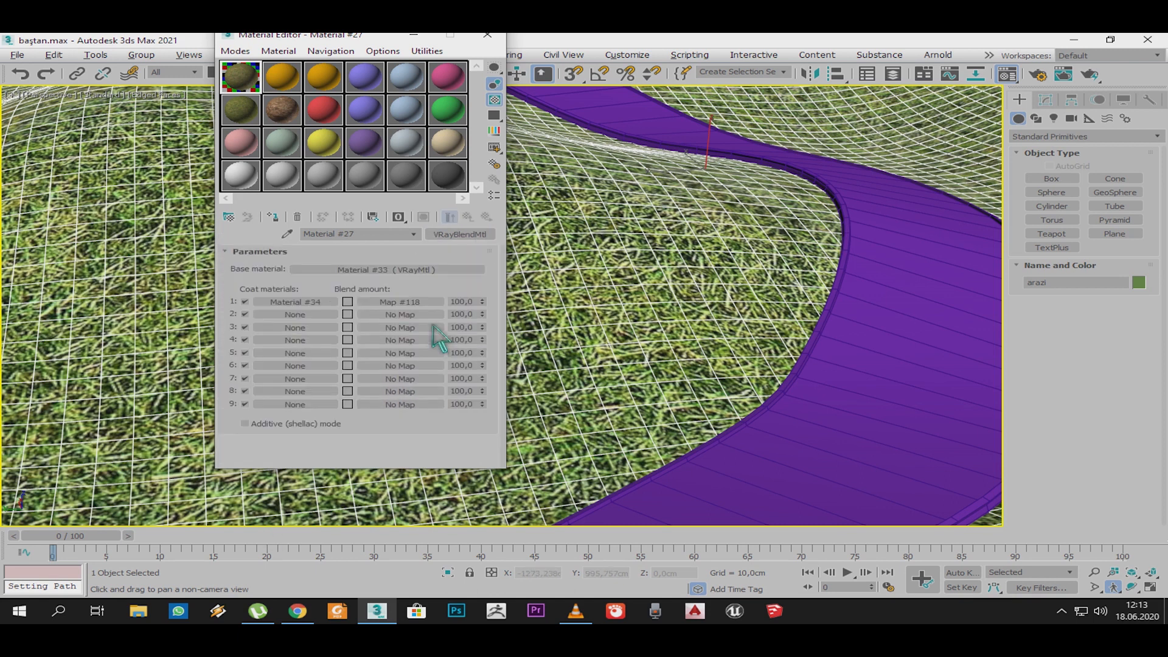
{"action": "left_click", "coordinate": [272, 218]}
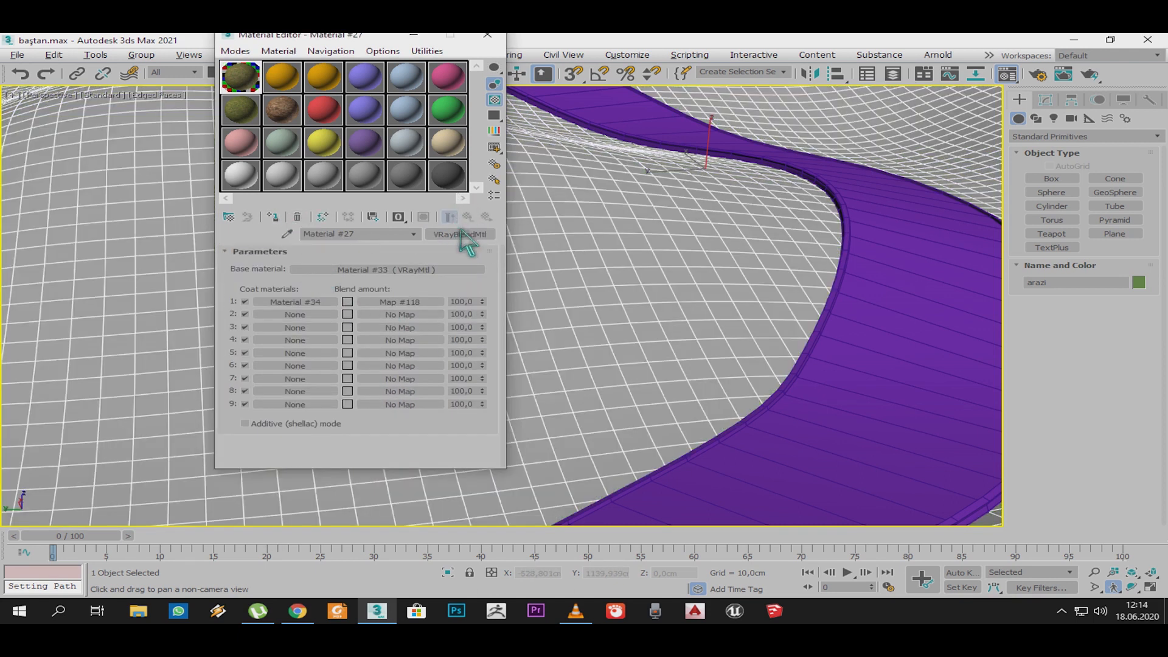
{"action": "left_click", "coordinate": [409, 271]}
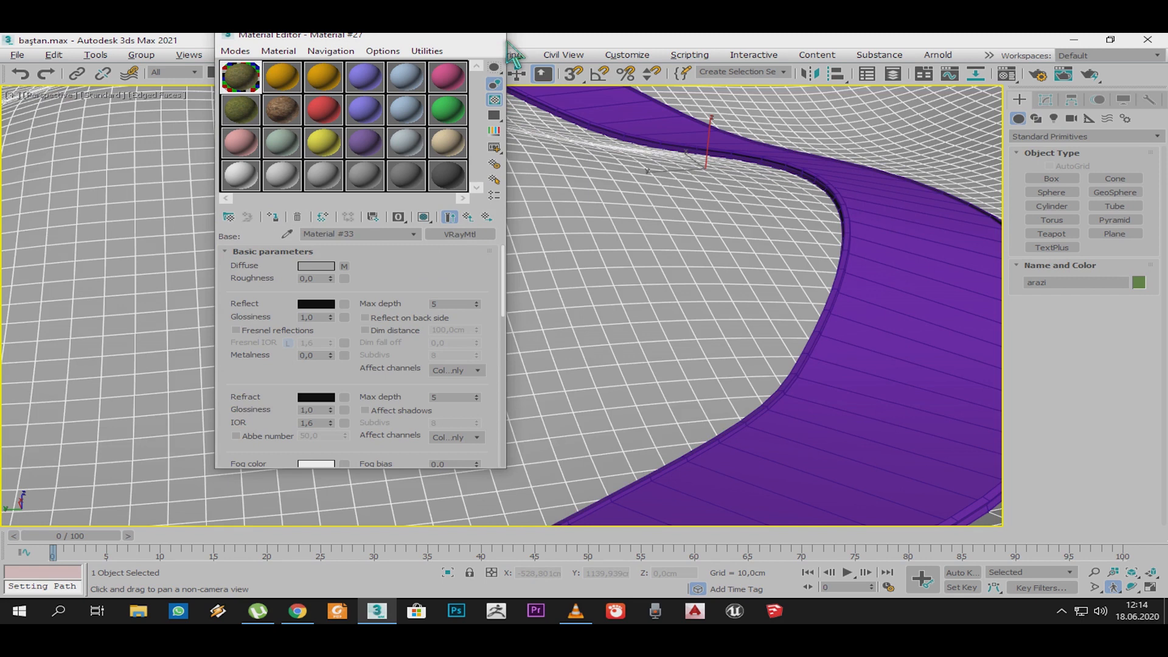
{"action": "left_click", "coordinate": [495, 37]}
Step: Try a length and width of 150 cm for the terrain's UVW Map
{"action": "key", "text": "1"}
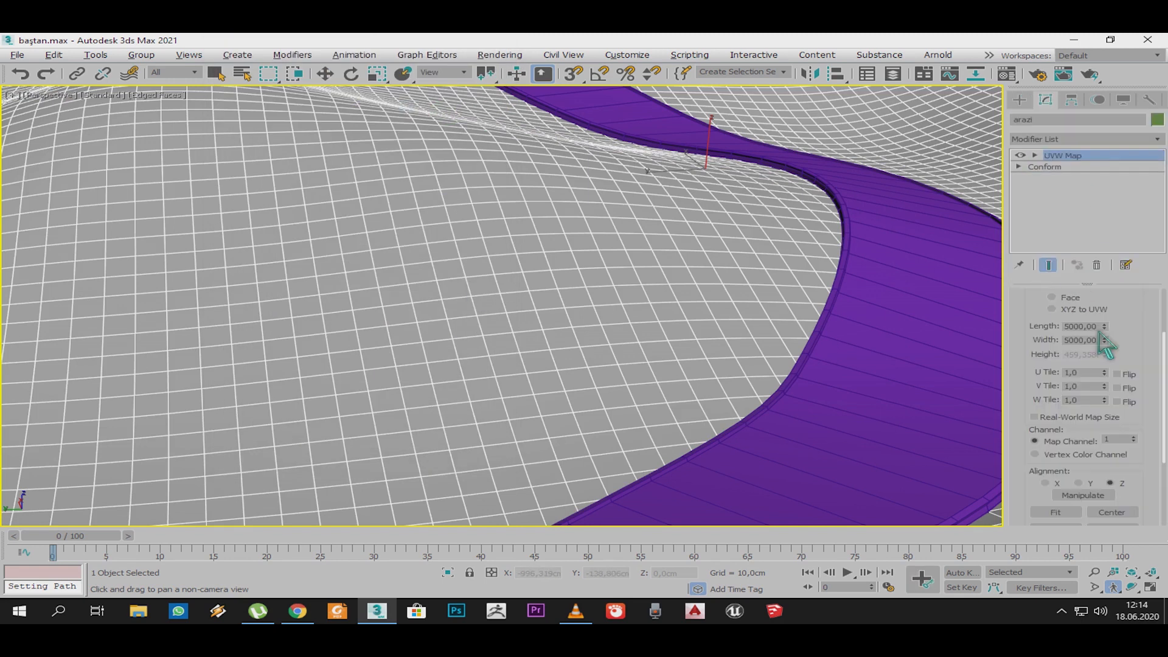
{"action": "scroll", "coordinate": [1072, 344], "scroll_direction": "up", "scroll_amount": 3}
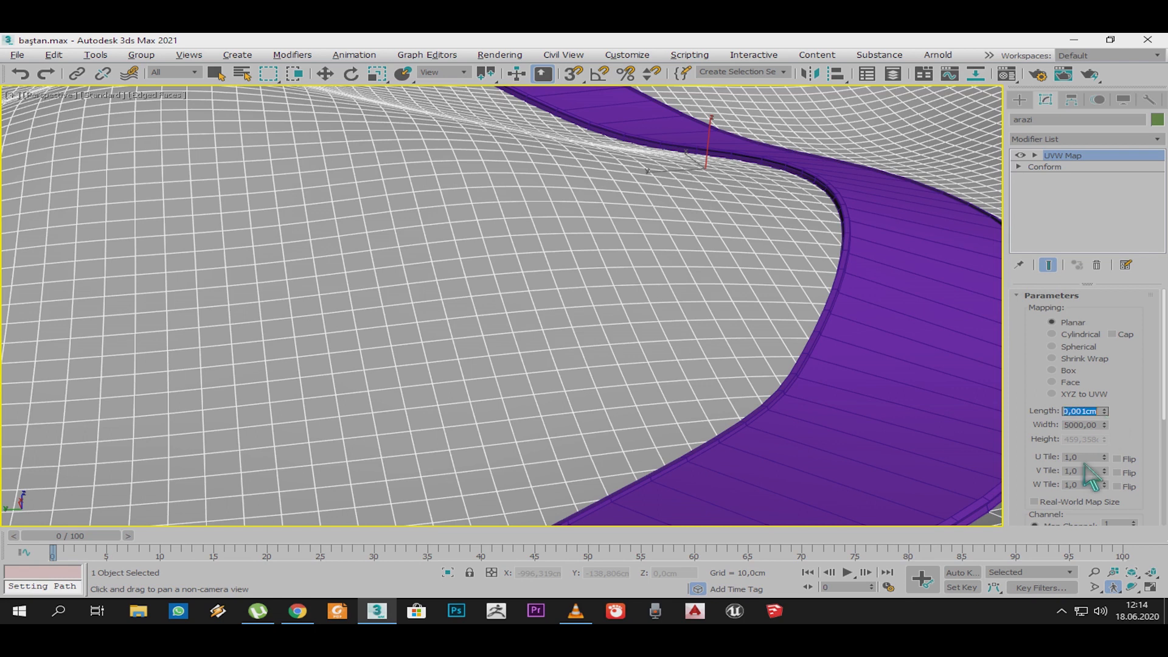
{"action": "type", "text": "50"}
{"action": "key", "text": "Tab"}
{"action": "type", "text": "50"}
{"action": "key", "text": "Tab"}
Step: Show the base material's grass diffuse map on the terrain in the viewport and return to the base material
{"action": "middle_click_drag", "start_coordinate": [532, 242], "coordinate": [444, 306], "text": "alt"}
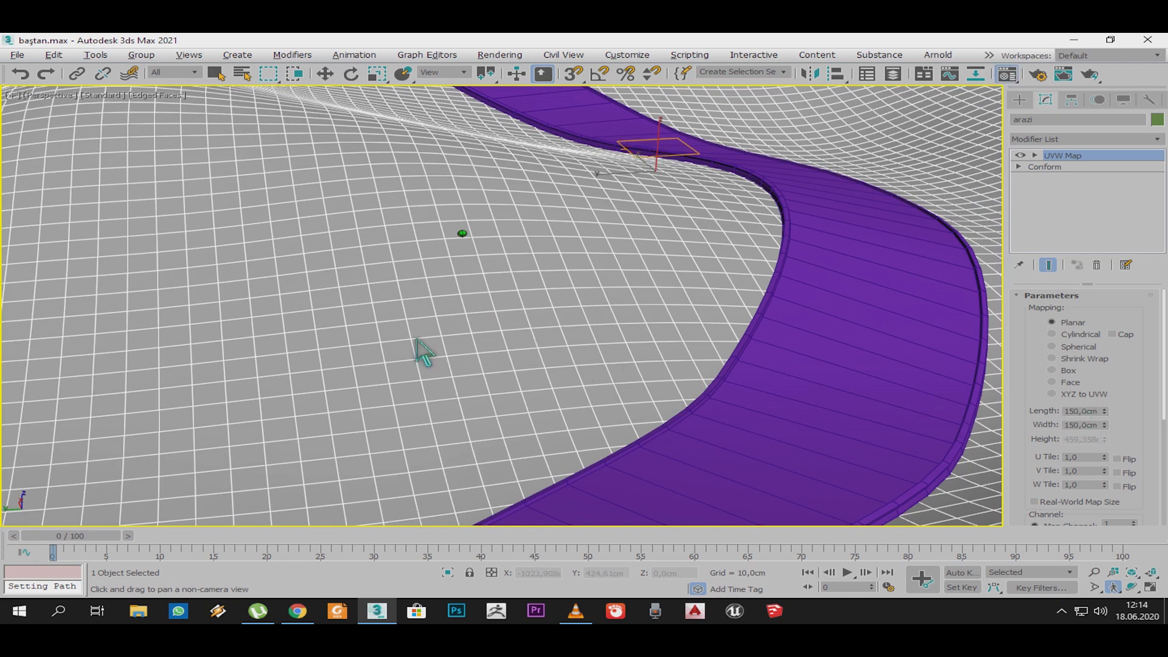
{"action": "key", "text": "m"}
{"action": "left_click", "coordinate": [344, 266]}
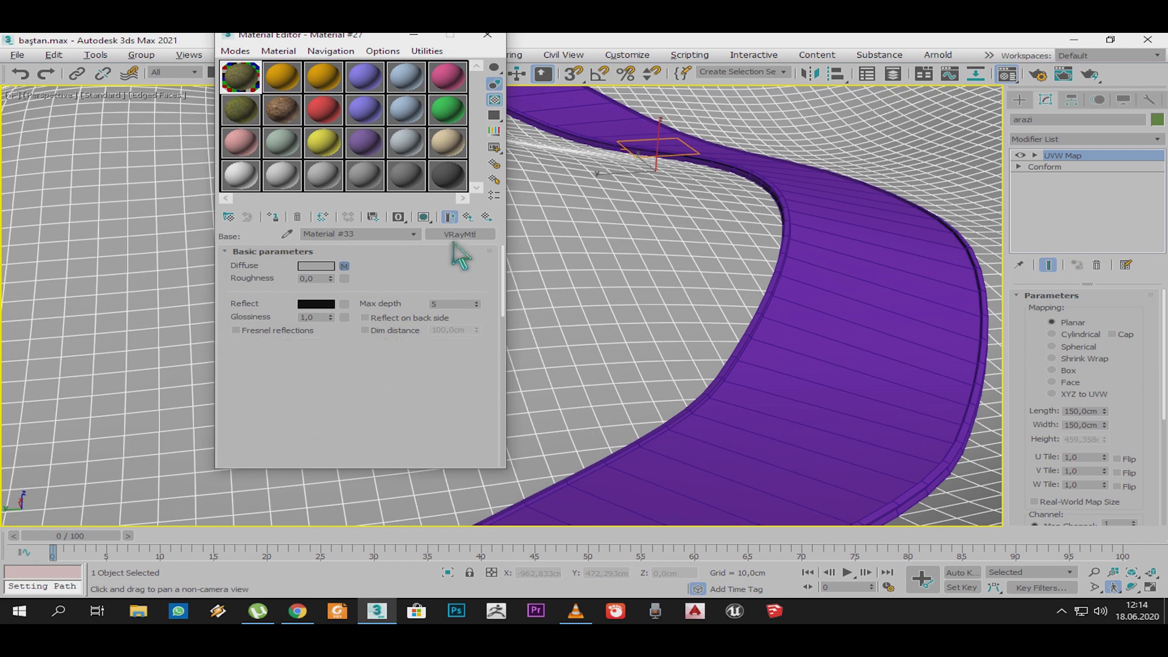
{"action": "left_click", "coordinate": [424, 218]}
{"action": "left_click", "coordinate": [469, 218]}
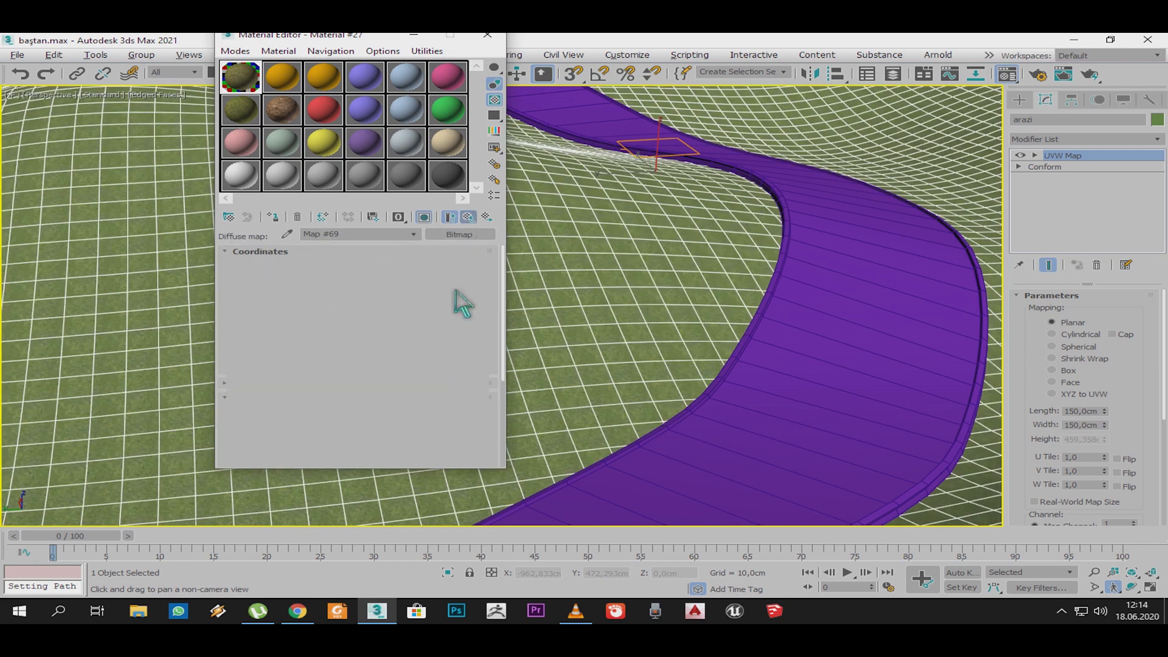
Step: Set the length and width of the terrain's UVW Map to 350 cm
{"action": "scroll", "coordinate": [634, 359], "scroll_direction": "up", "scroll_amount": 4}
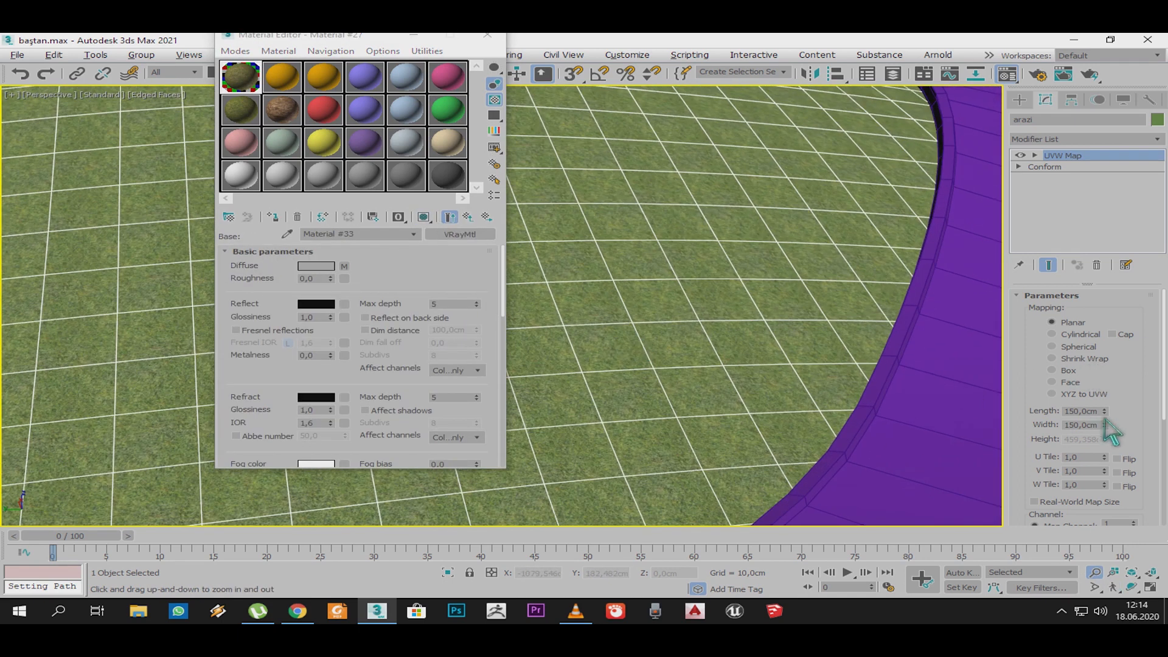
{"action": "key", "text": "Tab"}
{"action": "type", "text": "350"}
{"action": "key", "text": "Return"}
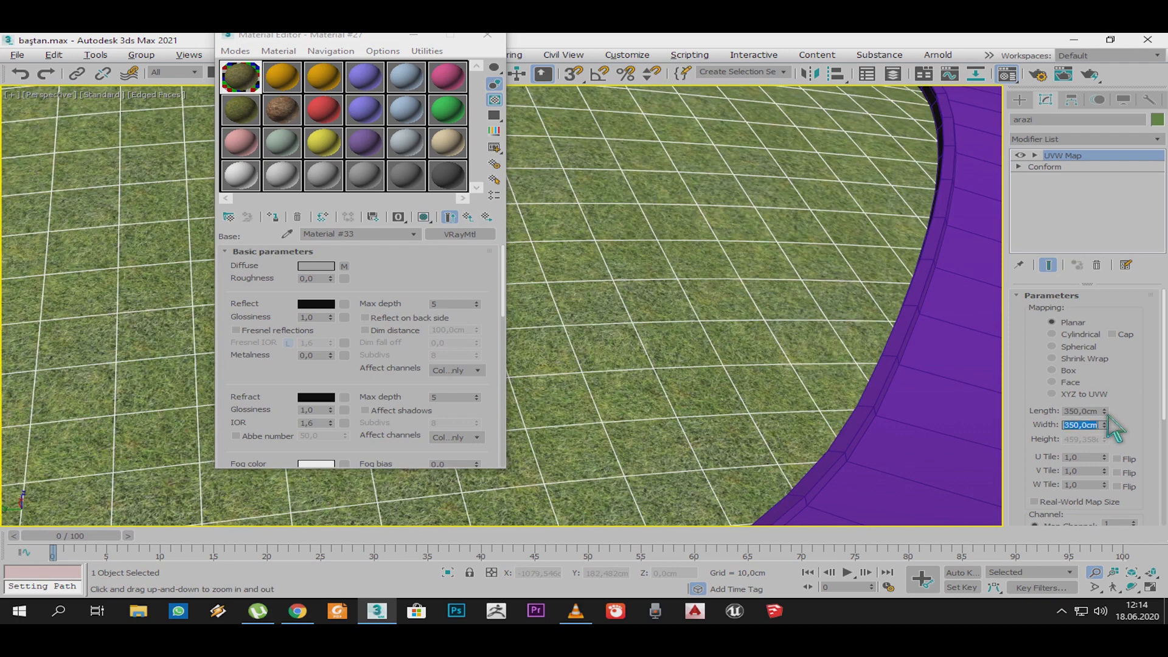
{"action": "scroll", "coordinate": [754, 265], "scroll_direction": "down", "scroll_amount": 5}
{"action": "scroll", "coordinate": [753, 266], "scroll_direction": "up", "scroll_amount": 5}
{"action": "middle_click_drag", "start_coordinate": [753, 267], "coordinate": [752, 309]}
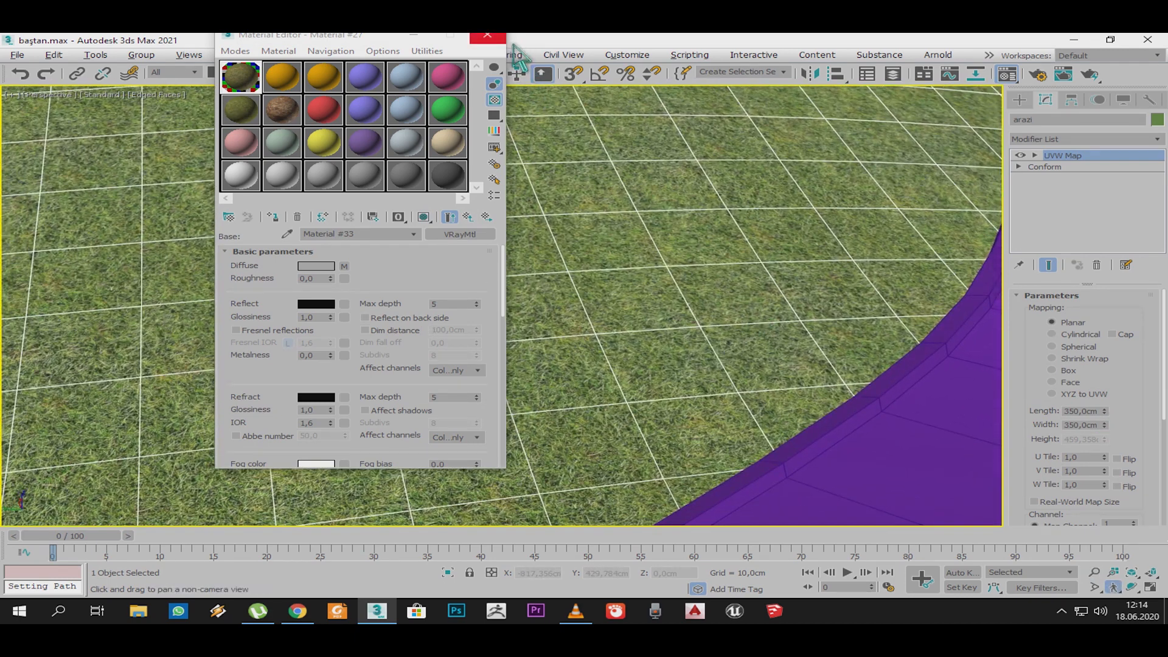
Step: Select the asfalt material, then switch to Chrome, search for "road texture" and open the seamless asphalt image with orange edge lines
{"action": "left_click", "coordinate": [282, 77]}
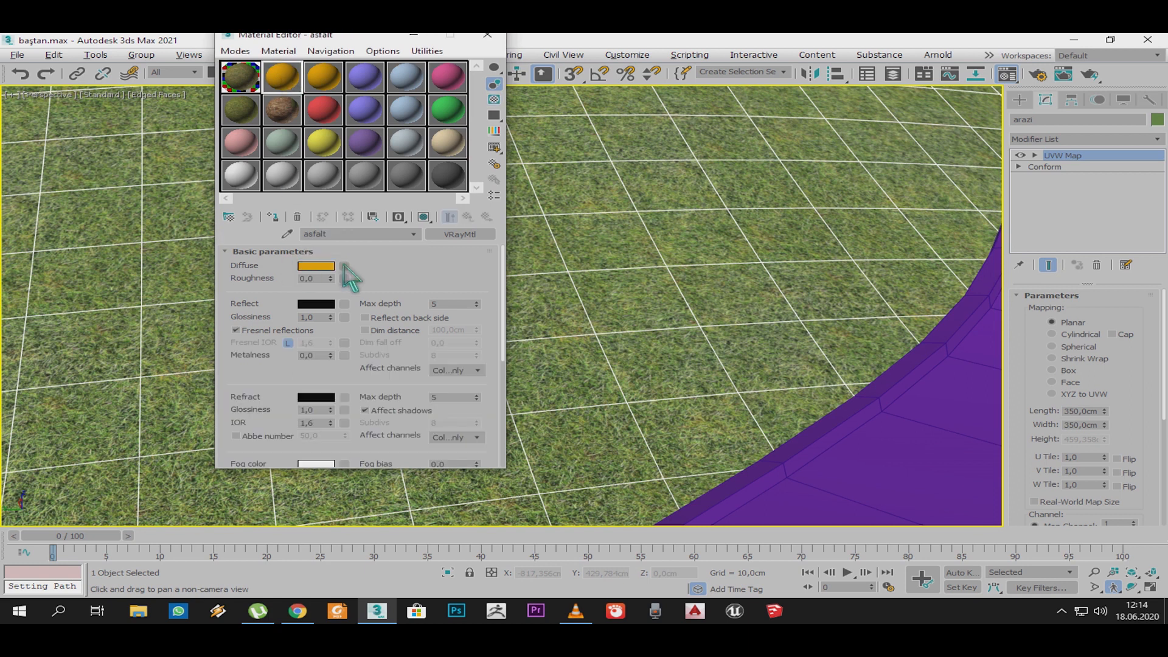
{"action": "left_click", "coordinate": [297, 611]}
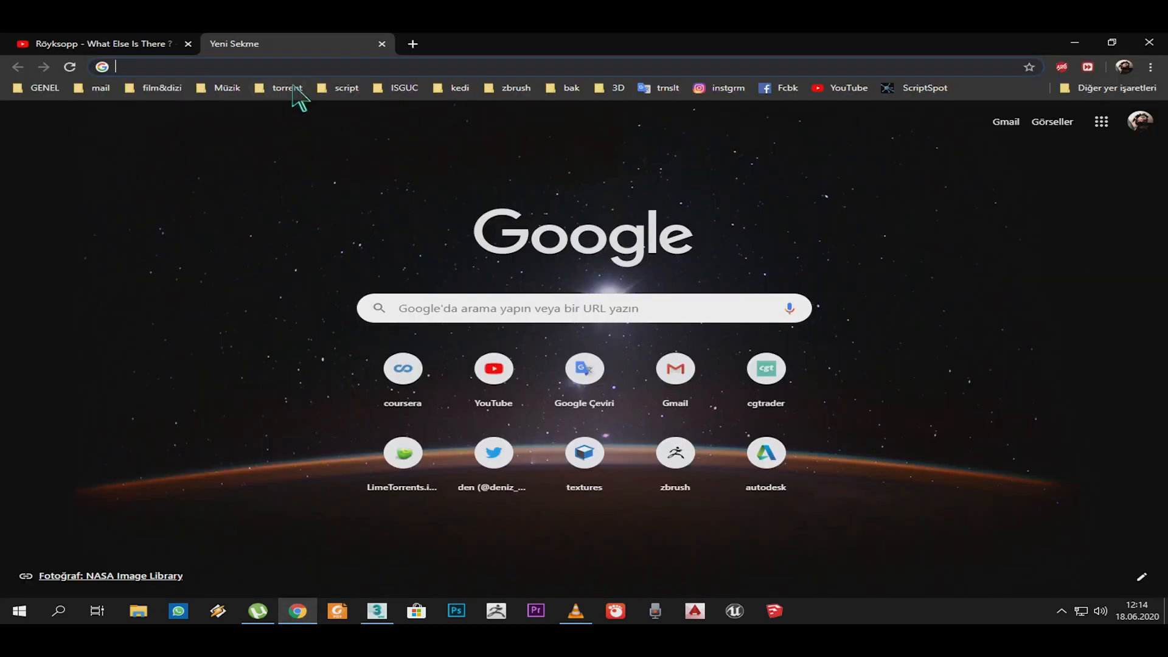
{"action": "left_click", "coordinate": [469, 312]}
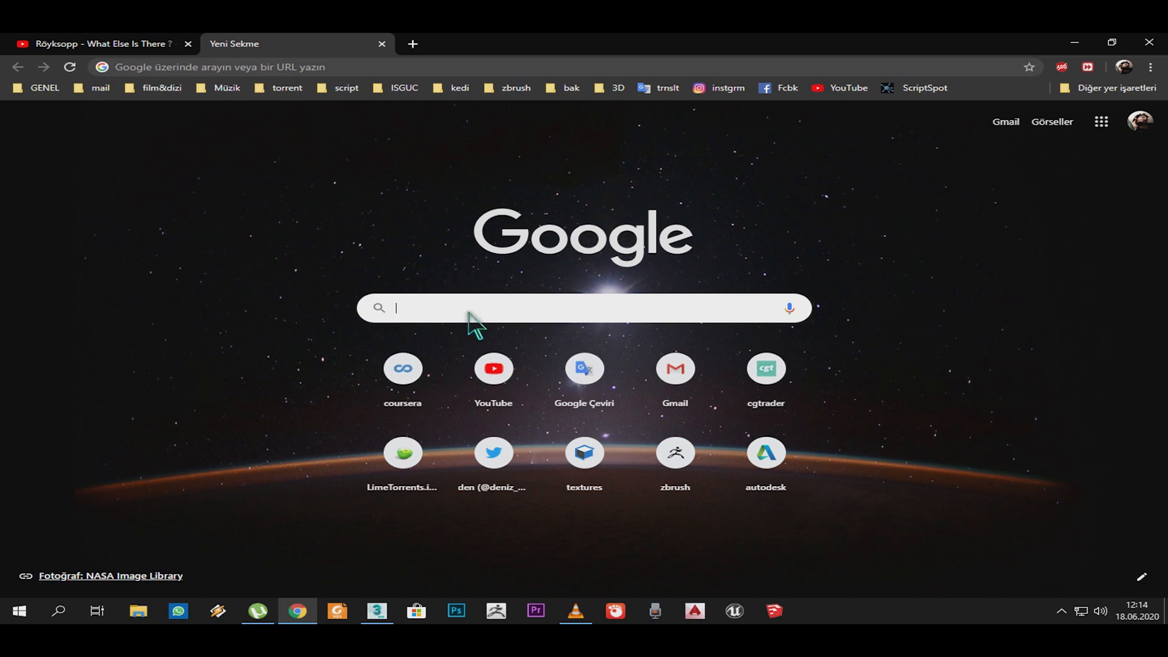
{"action": "type", "text": "road texture"}
{"action": "key", "text": "Return"}
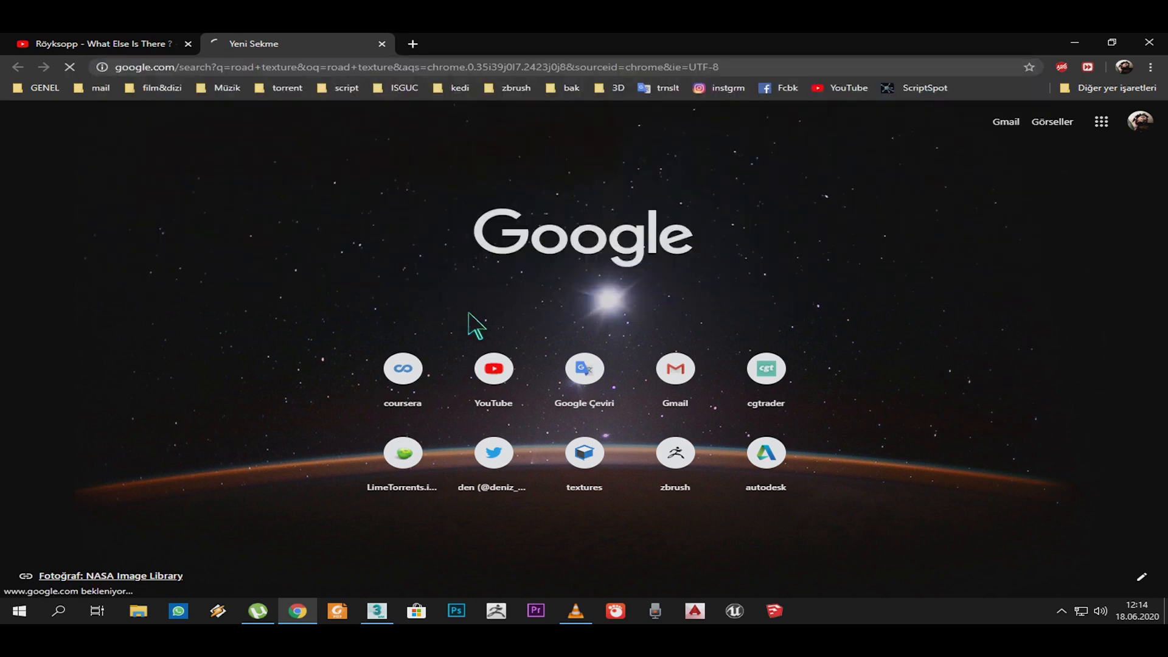
{"action": "left_click", "coordinate": [236, 341]}
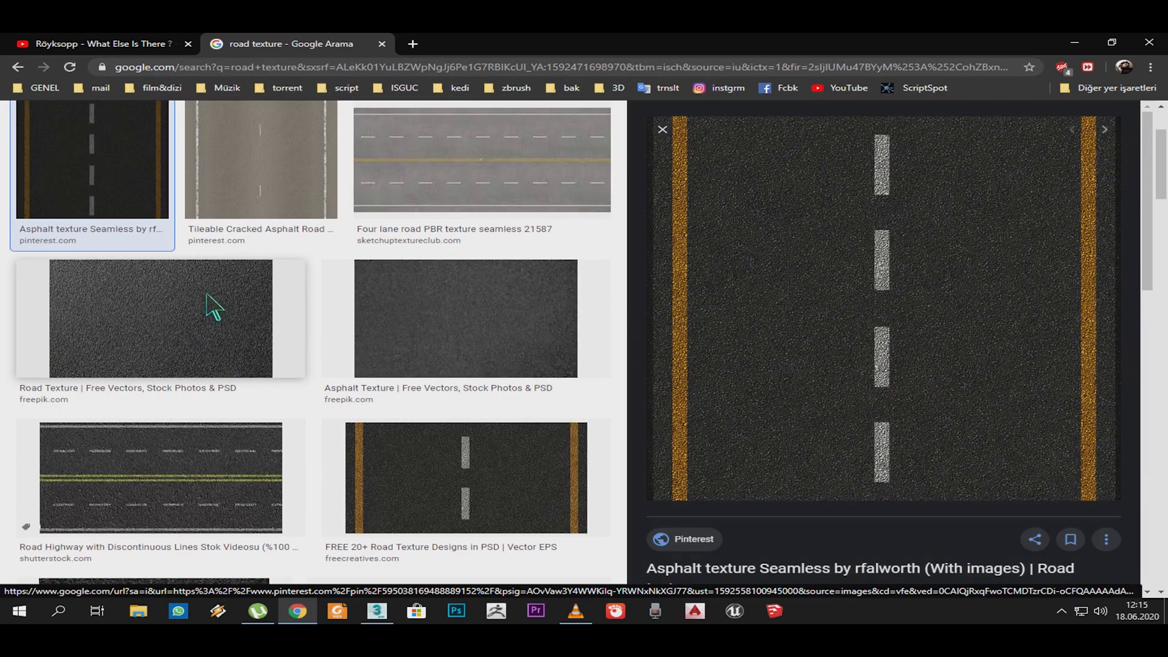
Step: Save the full-size asphalt image as asfalt1.jpg in the araba_ve_yol folder and return to 3ds Max
{"action": "right_click", "coordinate": [811, 268]}
{"action": "left_click", "coordinate": [886, 384]}
{"action": "left_click", "coordinate": [481, 45]}
{"action": "right_click", "coordinate": [458, 224]}
{"action": "left_click", "coordinate": [536, 258]}
{"action": "double_click", "coordinate": [612, 194]}
{"action": "double_click", "coordinate": [673, 477]}
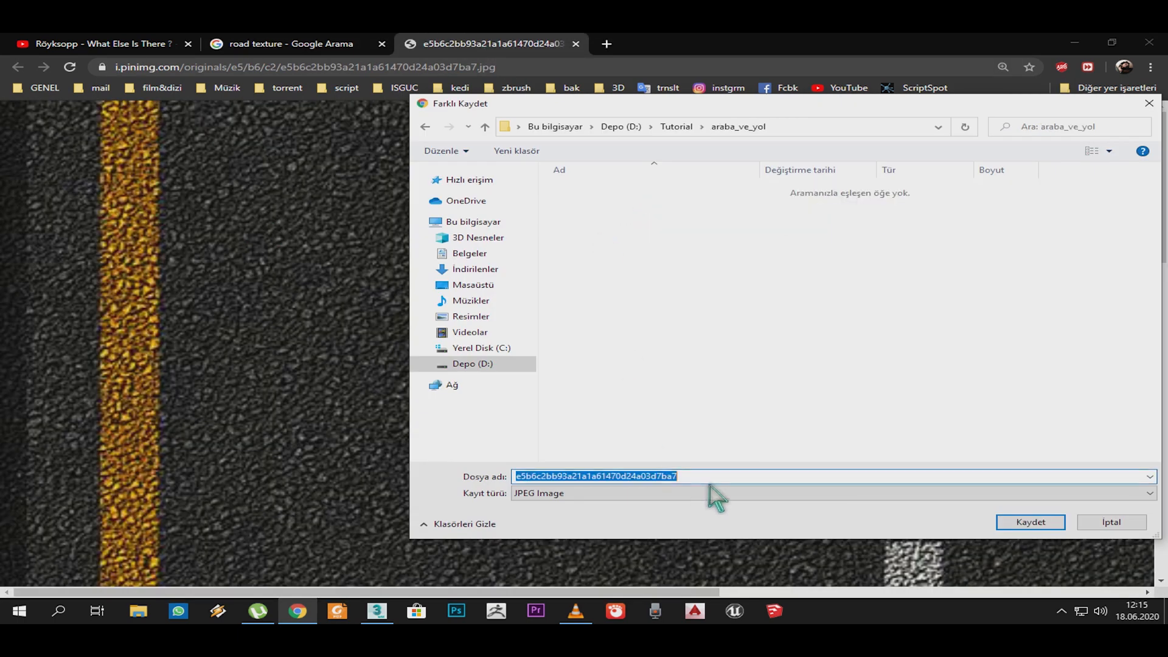
{"action": "type", "text": "o"}
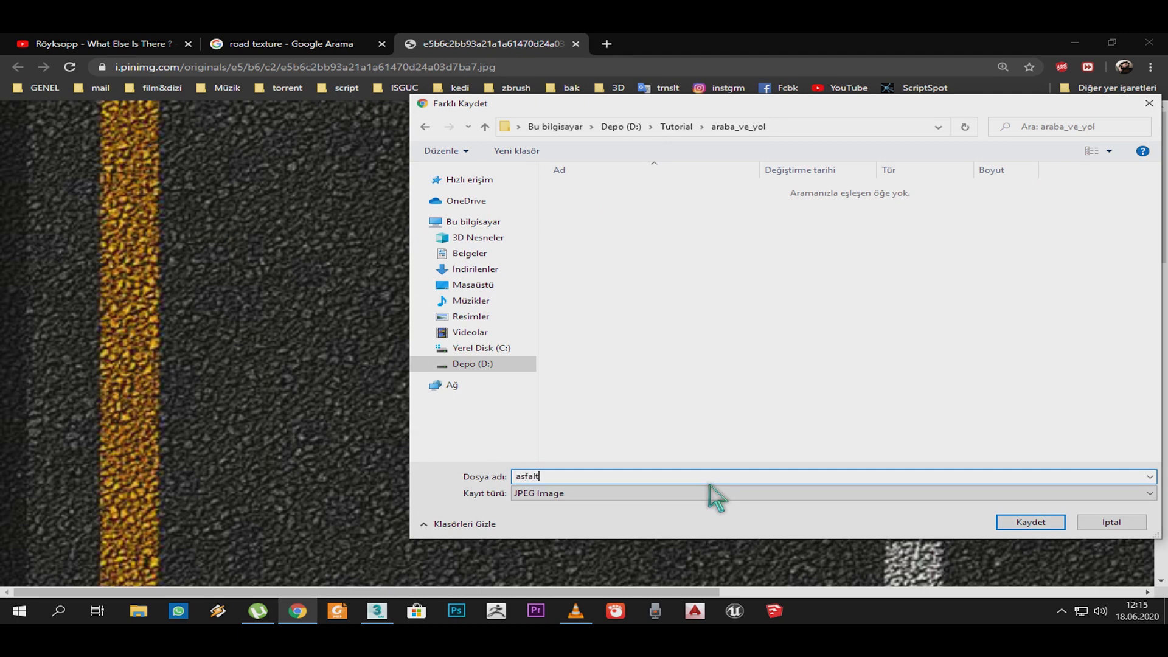
{"action": "key", "text": "Return"}
{"action": "left_click", "coordinate": [575, 44]}
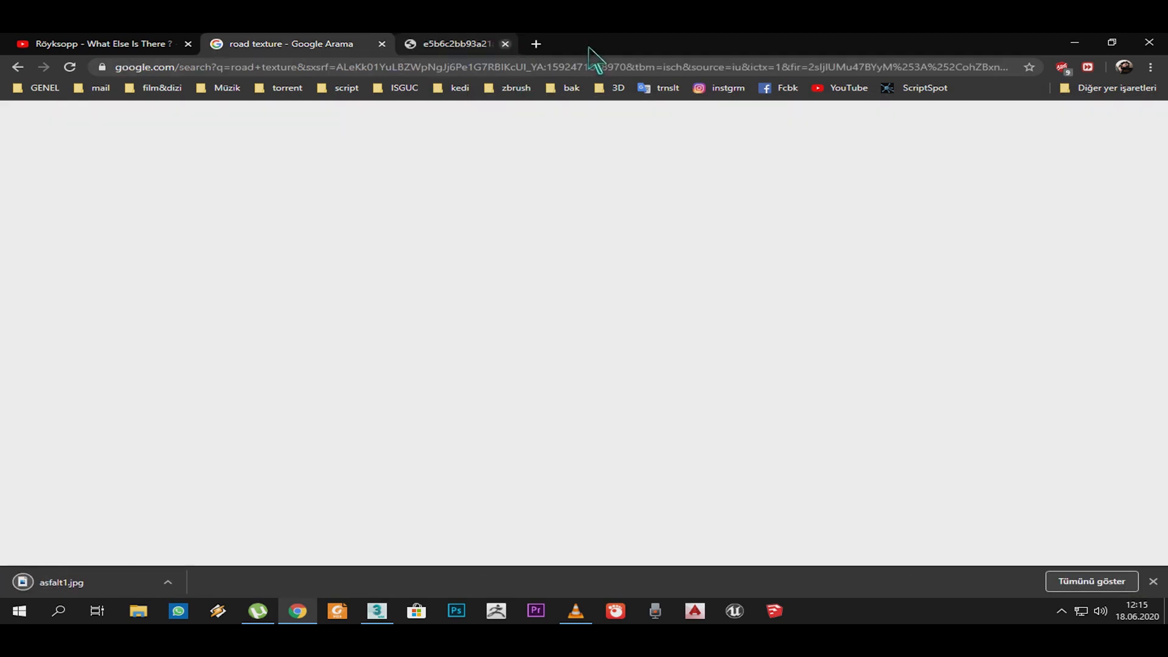
{"action": "key", "text": "alt+Tab"}
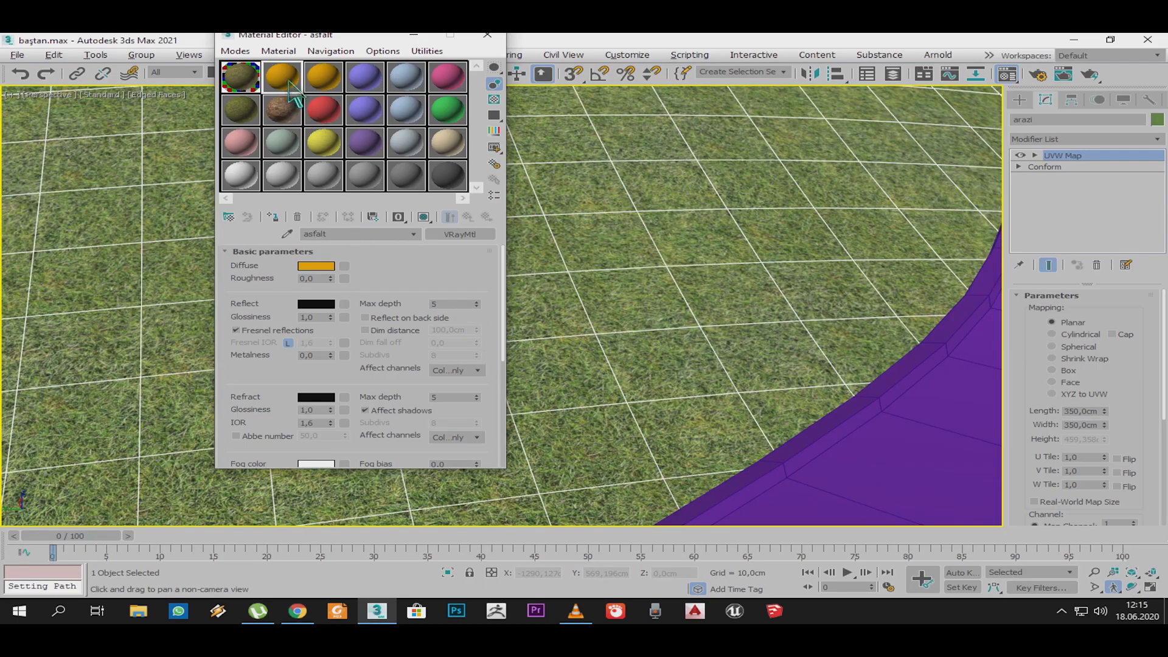
Step: Load asfalt1.jpg as a Bitmap in the diffuse slot of the asfalt material
{"action": "left_click", "coordinate": [344, 266]}
{"action": "double_click", "coordinate": [471, 242]}
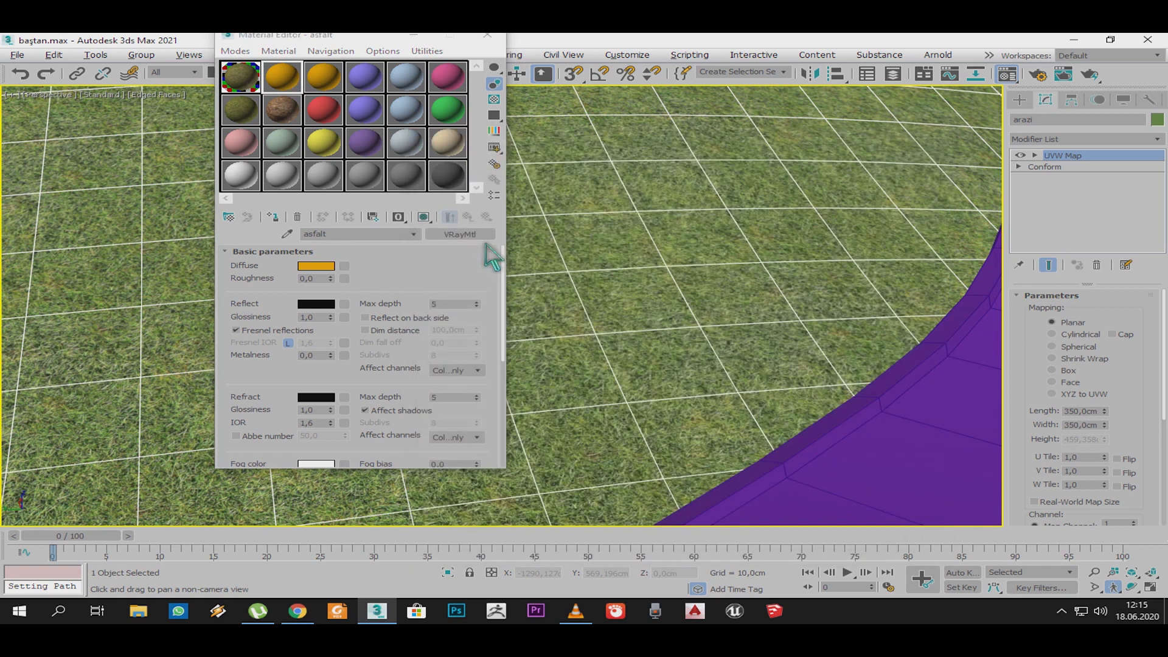
{"action": "double_click", "coordinate": [146, 164]}
Step: Assign the asfalt material to the road surface and show its diffuse map in the viewport
{"action": "mouse_move", "coordinate": [935, 466]}
{"action": "middle_mouse_down"}
{"action": "mouse_move", "coordinate": [925, 464]}
{"action": "mouse_move", "coordinate": [939, 462]}
{"action": "middle_mouse_up"}
{"action": "left_click", "coordinate": [939, 462]}
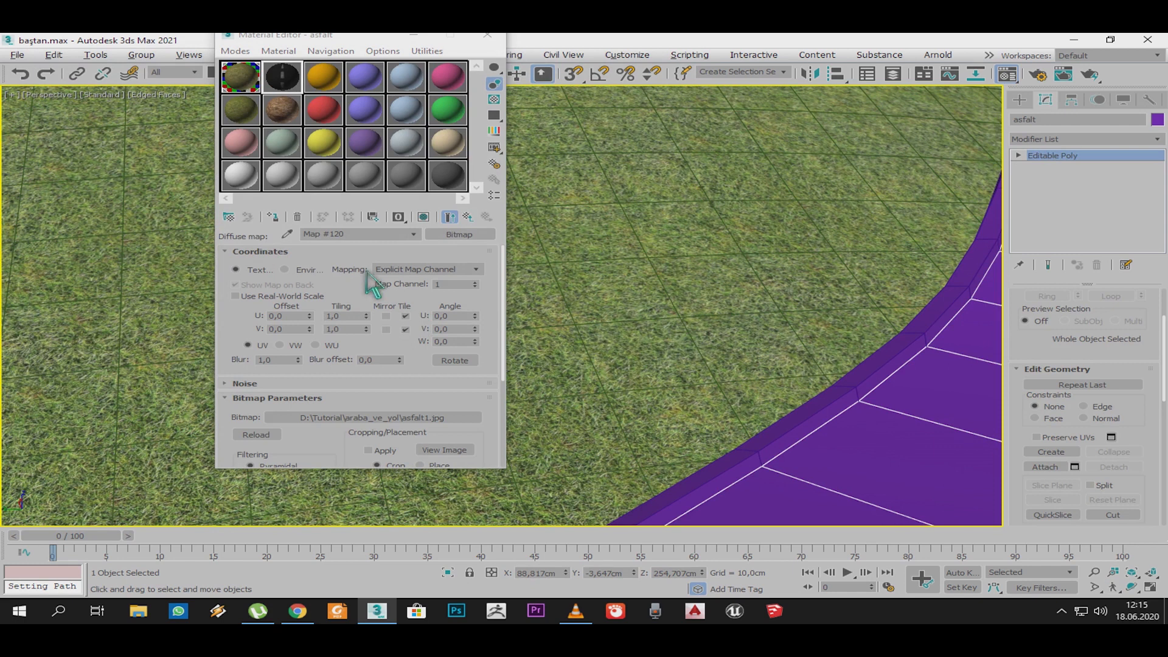
{"action": "left_click", "coordinate": [277, 218]}
{"action": "left_click", "coordinate": [487, 35]}
{"action": "scroll", "coordinate": [732, 313], "scroll_direction": "down", "scroll_amount": 4}
{"action": "middle_click_drag", "start_coordinate": [732, 313], "coordinate": [572, 347]}
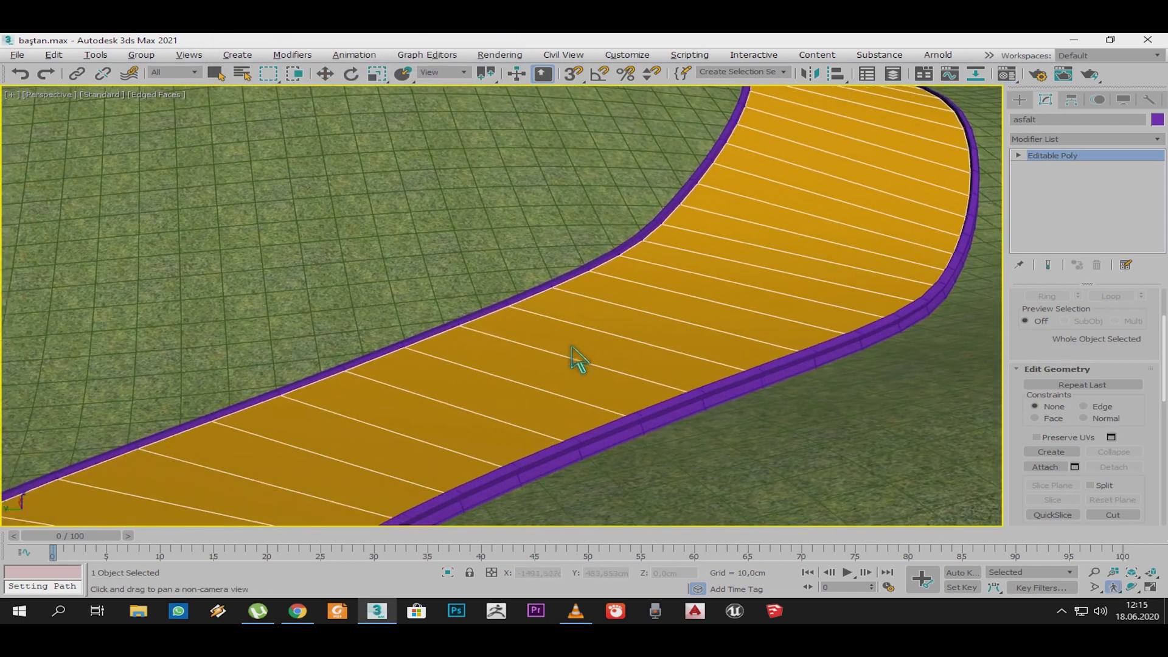
{"action": "key", "text": "m"}
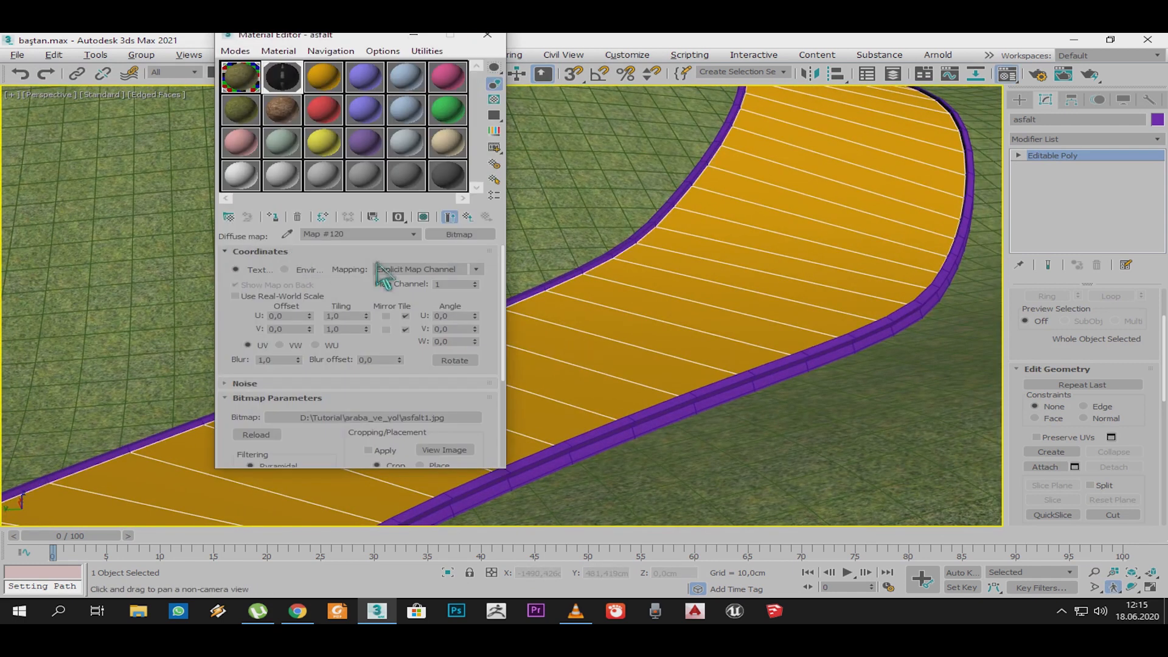
{"action": "left_click", "coordinate": [446, 218]}
{"action": "left_click", "coordinate": [487, 36]}
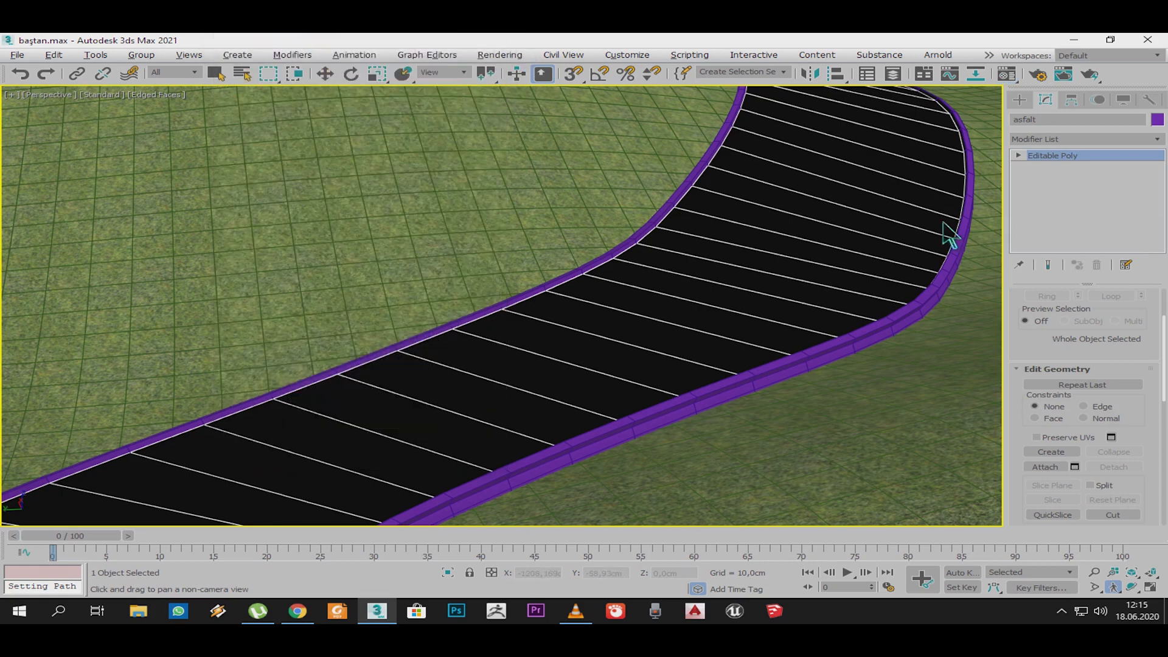
Step: Add a UVW Map modifier to the road surface and set its mapping to Face
{"action": "key", "text": "u"}
{"action": "left_click_drag", "start_coordinate": [1044, 370], "coordinate": [1042, 425]}
{"action": "left_click", "coordinate": [1070, 356]}
{"action": "scroll", "coordinate": [523, 366], "scroll_direction": "down", "scroll_amount": 3}
{"action": "middle_click_drag", "start_coordinate": [524, 366], "coordinate": [626, 472]}
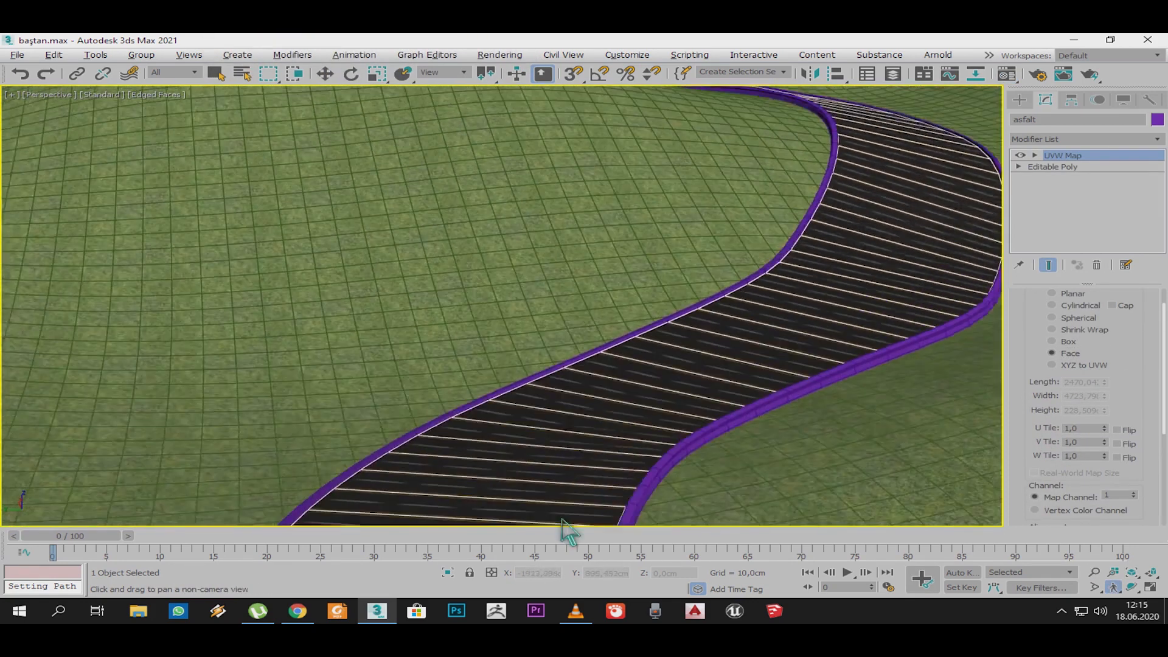
{"action": "scroll", "coordinate": [626, 472], "scroll_direction": "down", "scroll_amount": 3}
{"action": "middle_click_drag", "start_coordinate": [724, 292], "coordinate": [579, 472]}
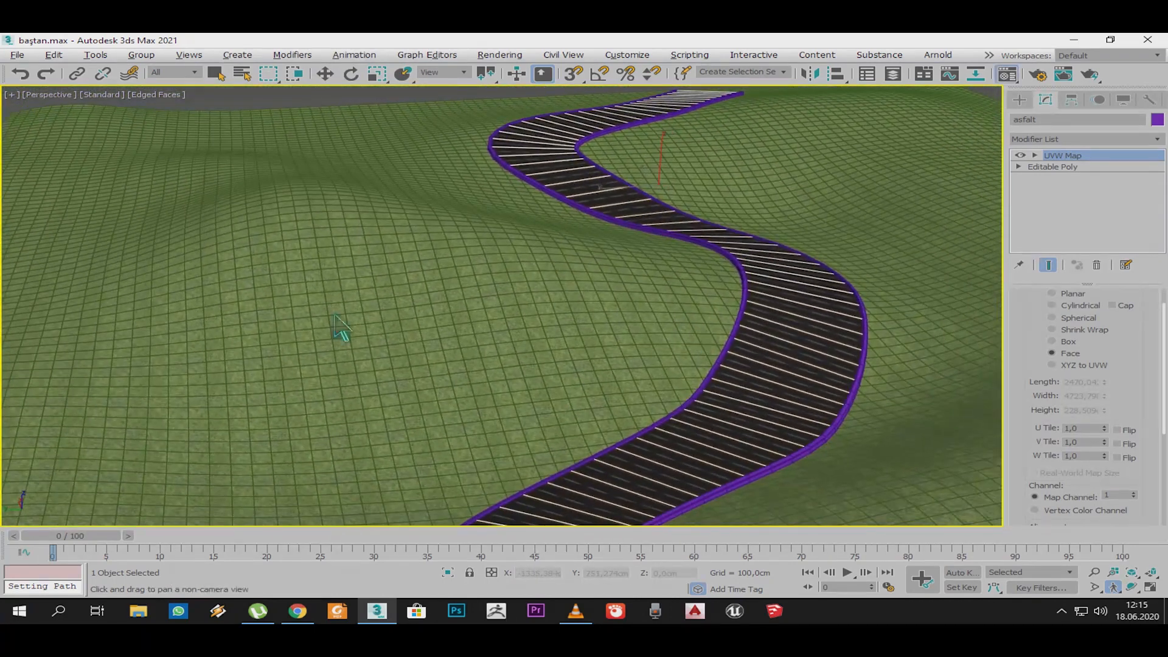
Step: Rotate the asphalt diffuse map by setting its W angle to 90
{"action": "key", "text": "m"}
{"action": "type", "text": "90"}
{"action": "key", "text": "Return"}
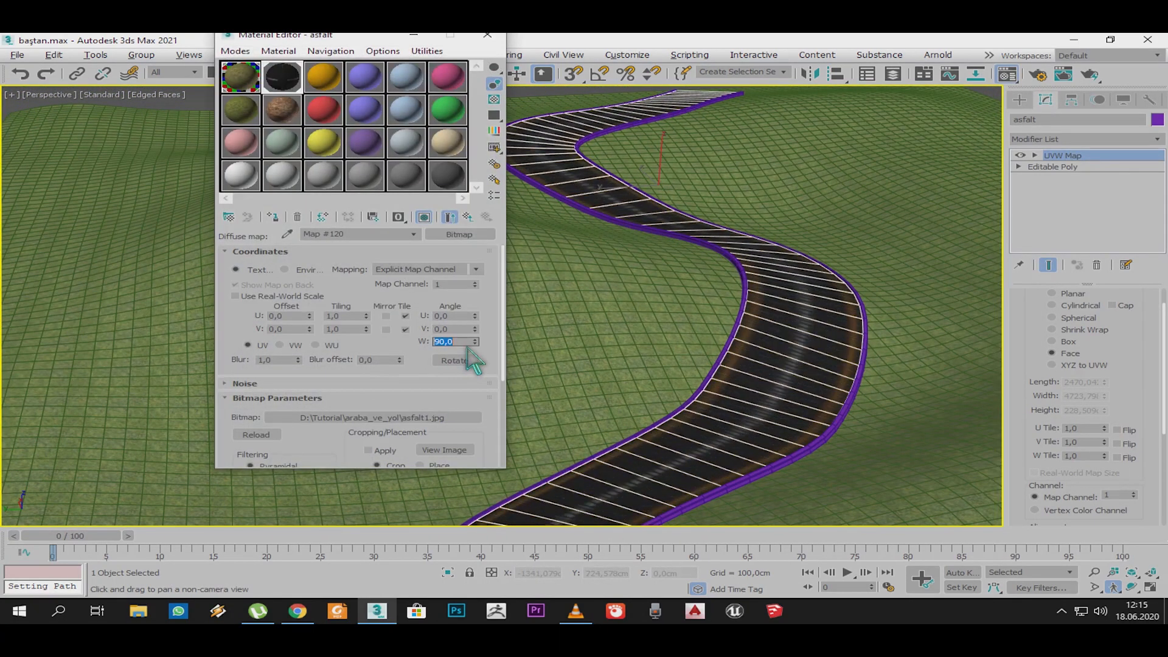
{"action": "scroll", "coordinate": [654, 426], "scroll_direction": "up", "scroll_amount": 6}
{"action": "middle_click_drag", "start_coordinate": [690, 385], "coordinate": [690, 407]}
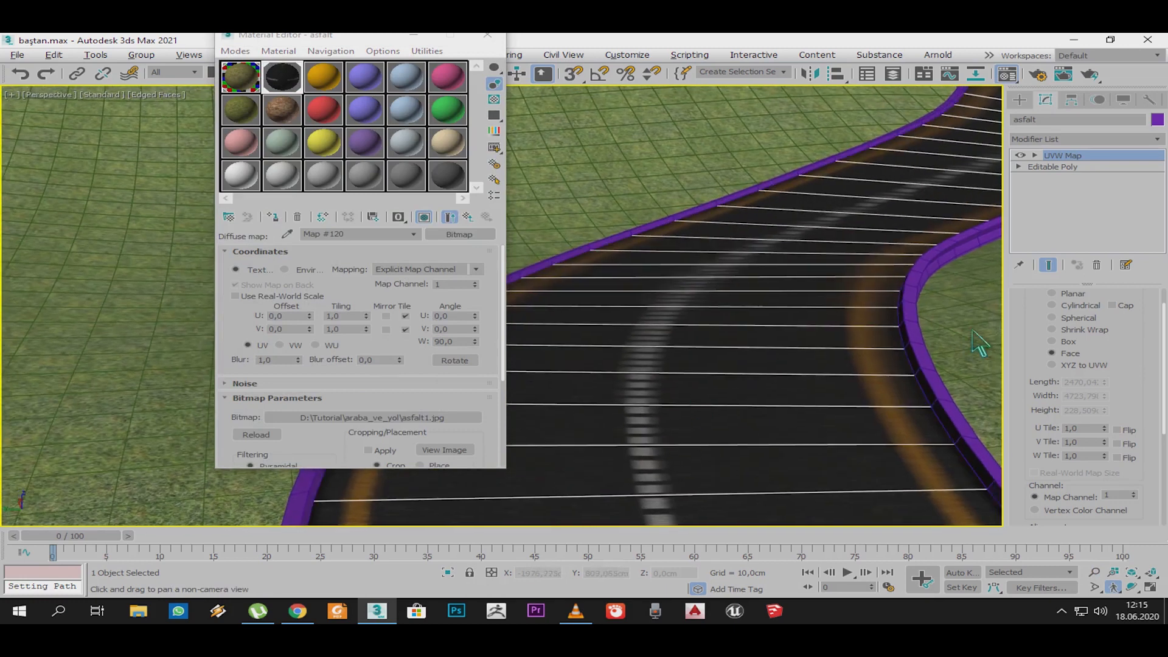
Step: Set the asphalt map's U tiling to 1.2 and try a V tiling of 50
{"action": "scroll", "coordinate": [843, 333], "scroll_direction": "down", "scroll_amount": 2}
{"action": "middle_click_drag", "start_coordinate": [718, 323], "coordinate": [659, 372], "text": "alt"}
{"action": "scroll", "coordinate": [721, 471], "scroll_direction": "down", "scroll_amount": 4}
{"action": "scroll", "coordinate": [742, 423], "scroll_direction": "up", "scroll_amount": 3}
{"action": "scroll", "coordinate": [1159, 390], "scroll_direction": "down", "scroll_amount": 1}
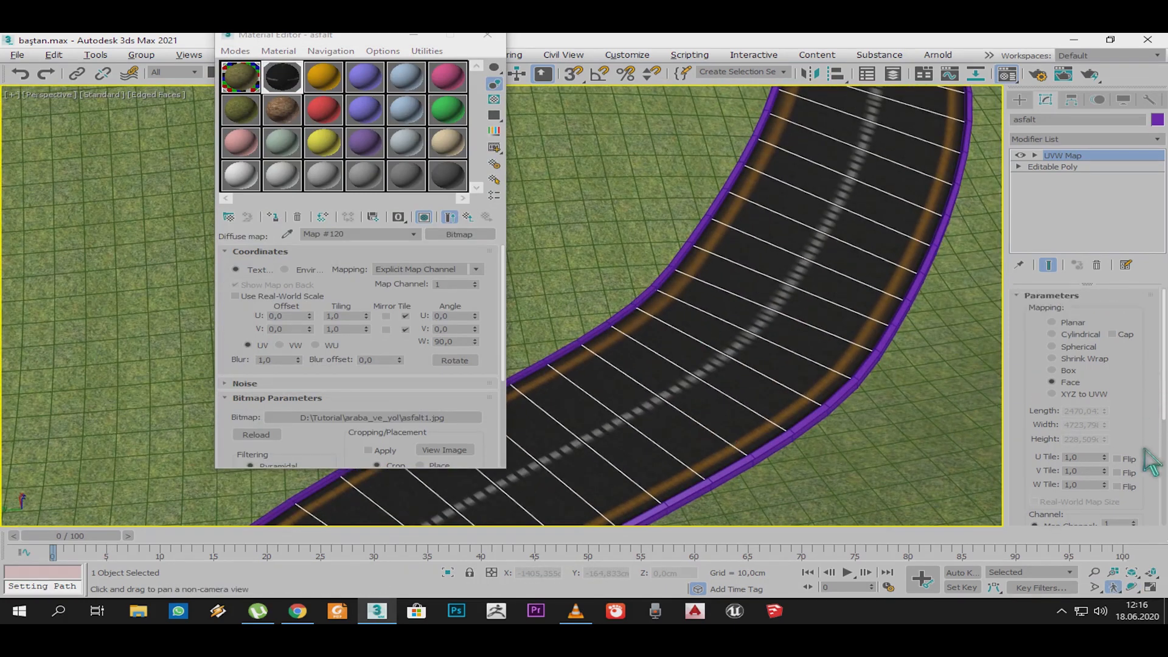
{"action": "mouse_move", "coordinate": [367, 330]}
{"action": "left_mouse_down"}
{"action": "mouse_move", "coordinate": [383, 285]}
{"action": "mouse_move", "coordinate": [378, 335]}
{"action": "left_mouse_up"}
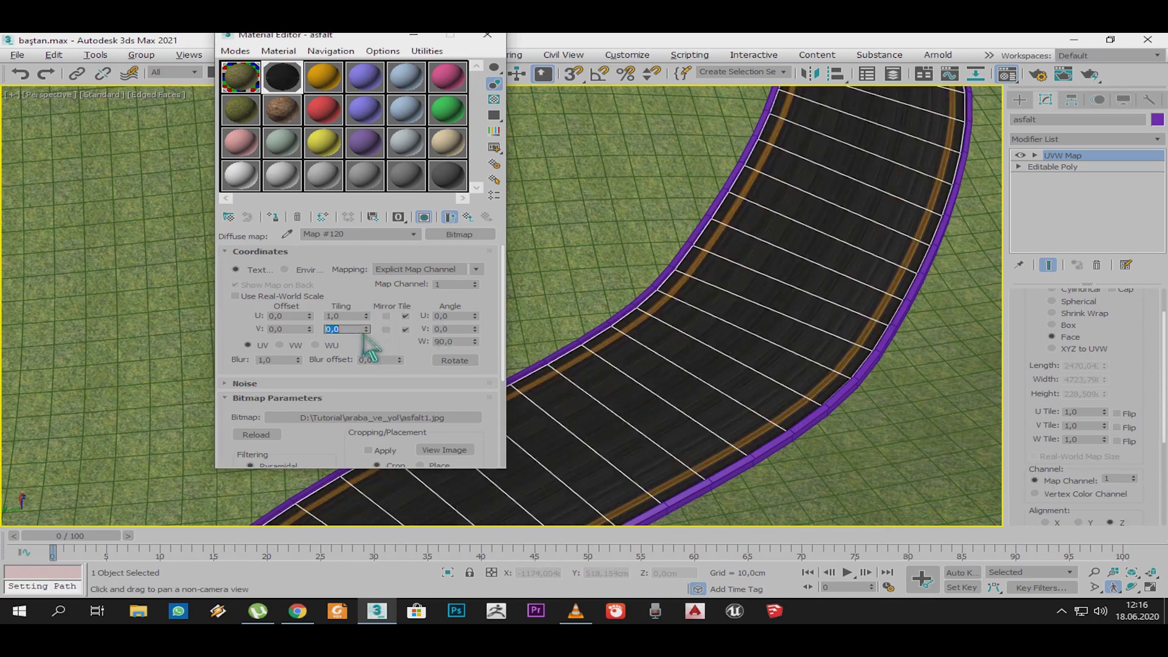
{"action": "left_click_drag", "start_coordinate": [382, 318], "coordinate": [376, 334]}
{"action": "type", "text": "50"}
{"action": "key", "text": "Return"}
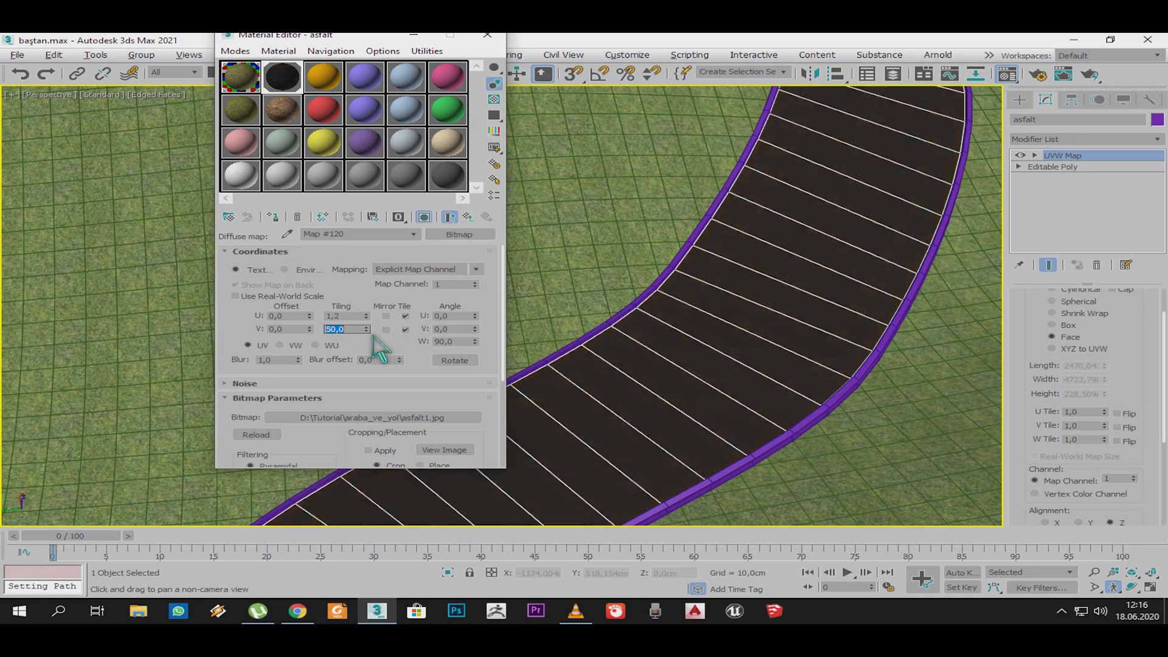
Step: Try V tilings of 1, 0.2 and 0.1 on the asphalt map, then set the V tiling to 0.25
{"action": "type", "text": "1"}
{"action": "key", "text": "Return"}
{"action": "type", "text": "0,2"}
{"action": "key", "text": "Return"}
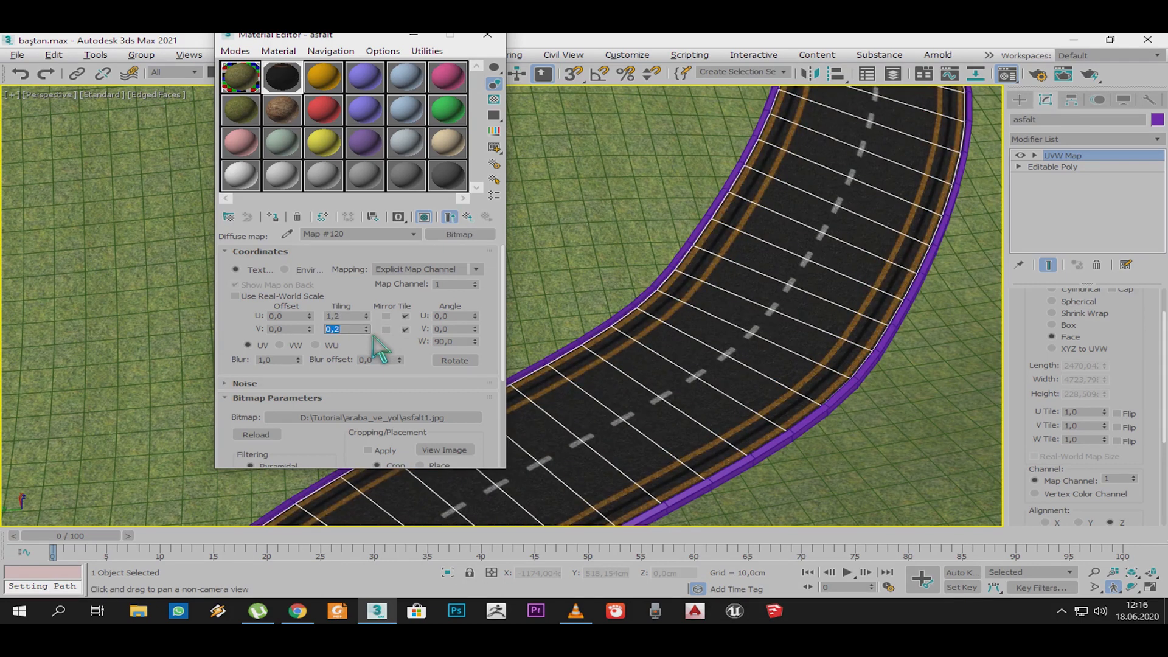
{"action": "key", "text": "BackSpace"}
{"action": "type", "text": "1"}
{"action": "key", "text": "Return"}
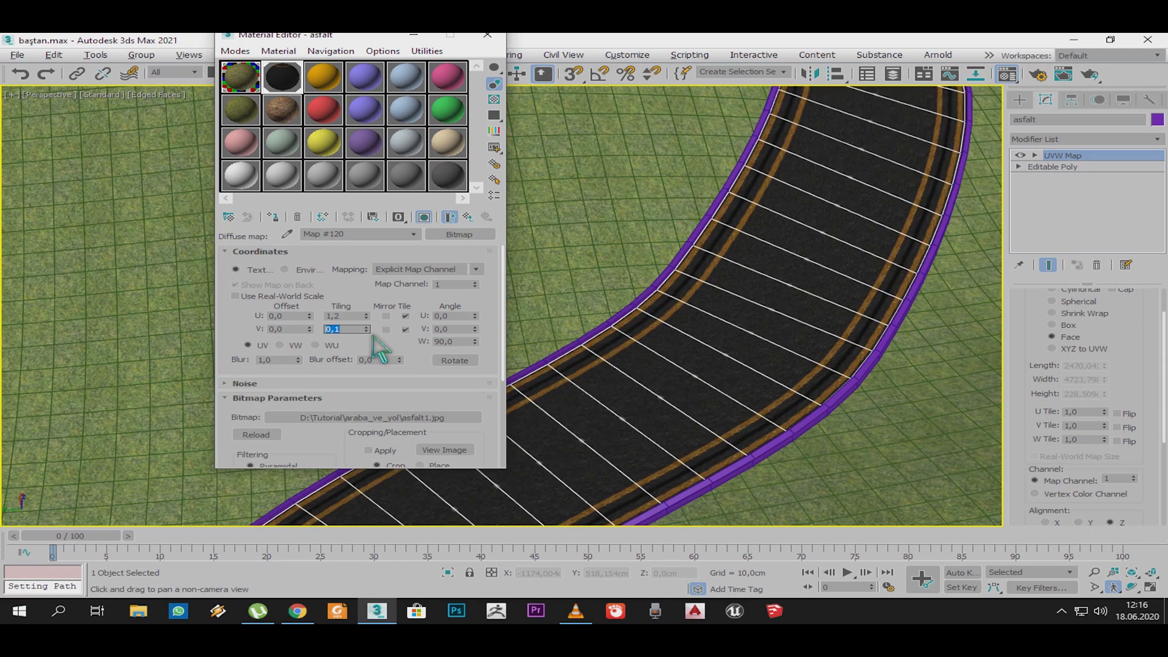
{"action": "type", "text": "5"}
{"action": "key", "text": "Return"}
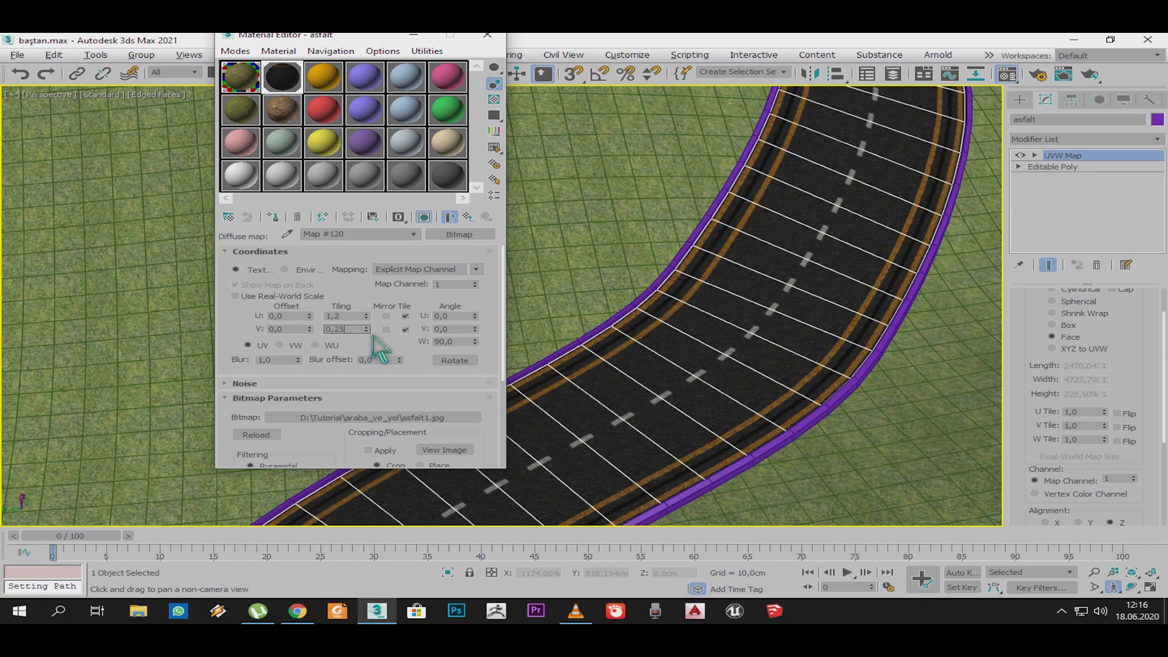
Step: Inspect the asphalt lane markings along the curves of the road
{"action": "left_click", "coordinate": [488, 35]}
{"action": "scroll", "coordinate": [746, 237], "scroll_direction": "down", "scroll_amount": 4}
{"action": "middle_click_drag", "start_coordinate": [746, 237], "coordinate": [365, 314]}
{"action": "scroll", "coordinate": [614, 368], "scroll_direction": "up", "scroll_amount": 6}
{"action": "middle_click_drag", "start_coordinate": [566, 353], "coordinate": [529, 432]}
{"action": "scroll", "coordinate": [542, 420], "scroll_direction": "up", "scroll_amount": 3}
{"action": "scroll", "coordinate": [529, 433], "scroll_direction": "down", "scroll_amount": 5}
{"action": "middle_click_drag", "start_coordinate": [632, 335], "coordinate": [556, 433]}
{"action": "middle_click_drag", "start_coordinate": [619, 383], "coordinate": [554, 369]}
{"action": "scroll", "coordinate": [513, 404], "scroll_direction": "up", "scroll_amount": 3}
{"action": "scroll", "coordinate": [515, 405], "scroll_direction": "down", "scroll_amount": 2}
Step: Replace the kerb's material with ground_04 from the material library and assign it to the kerb
{"action": "left_click", "coordinate": [627, 382]}
{"action": "scroll", "coordinate": [550, 348], "scroll_direction": "down", "scroll_amount": 1}
{"action": "middle_click_drag", "start_coordinate": [419, 324], "coordinate": [487, 323]}
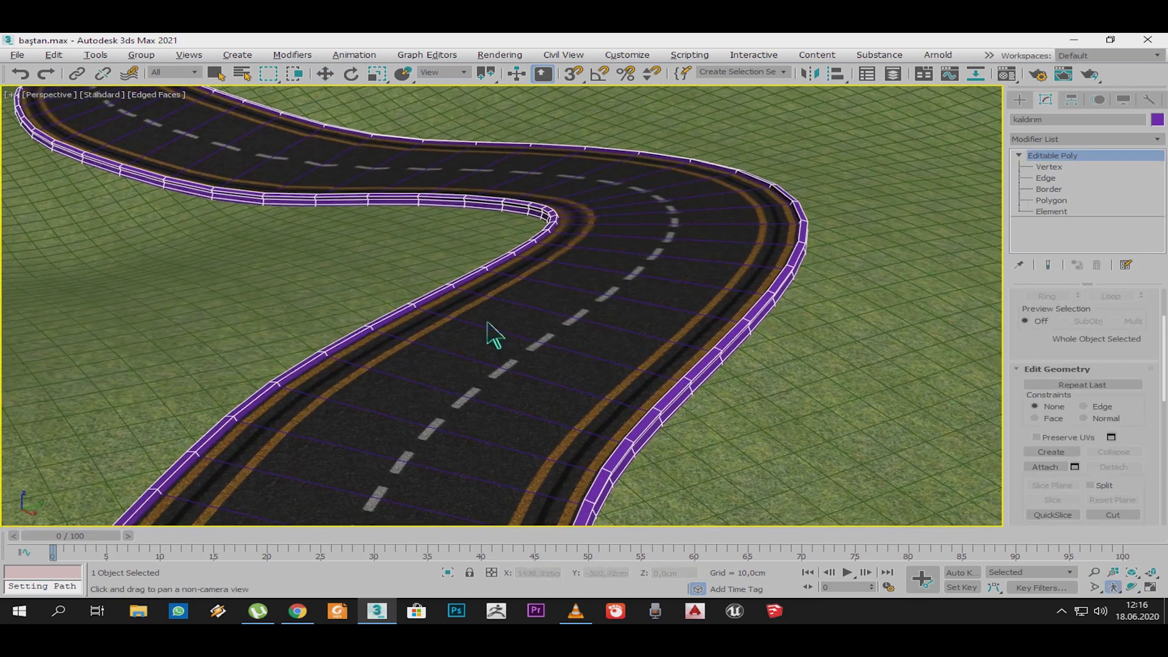
{"action": "key", "text": "m"}
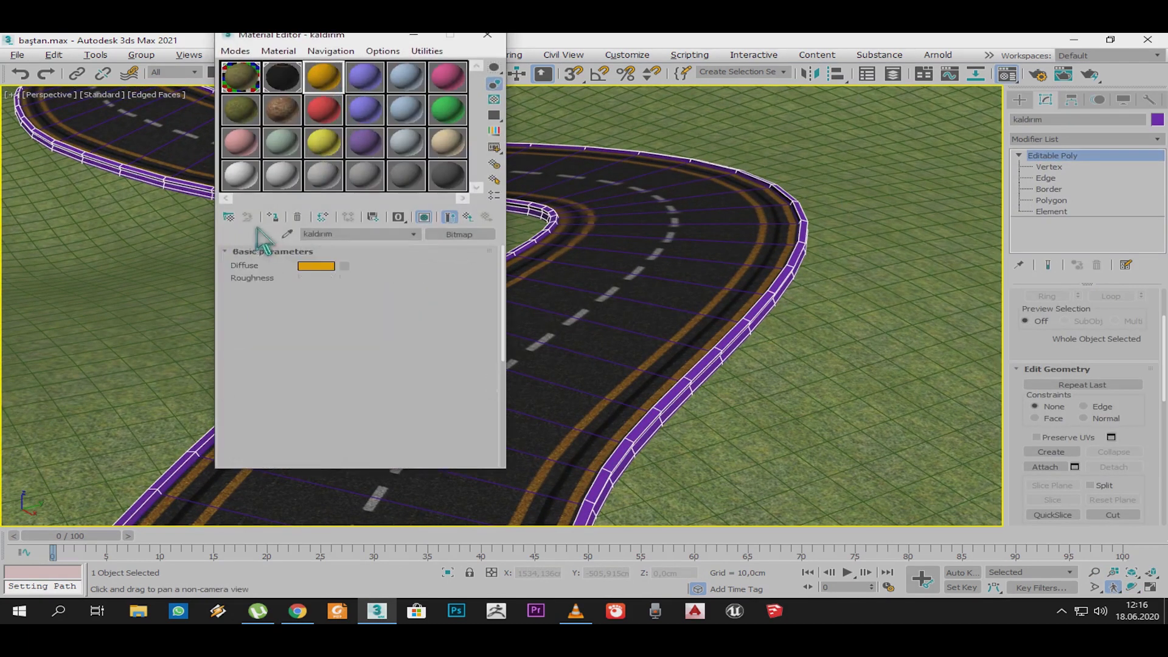
{"action": "left_click", "coordinate": [228, 217]}
{"action": "double_click", "coordinate": [898, 272]}
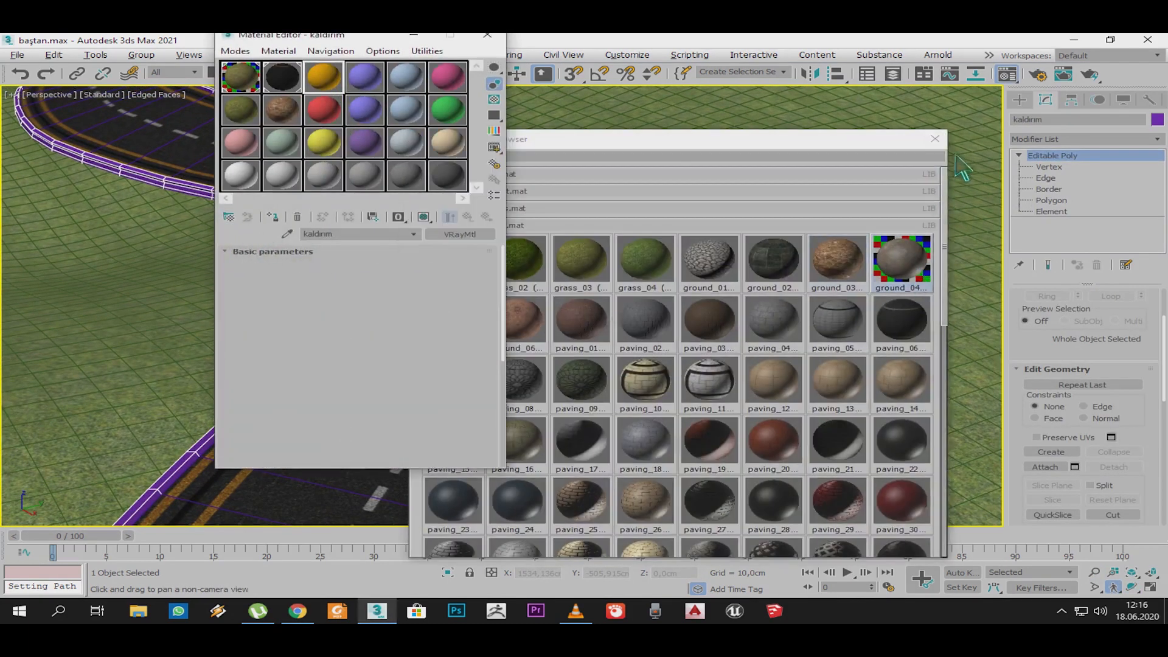
{"action": "left_click", "coordinate": [935, 139]}
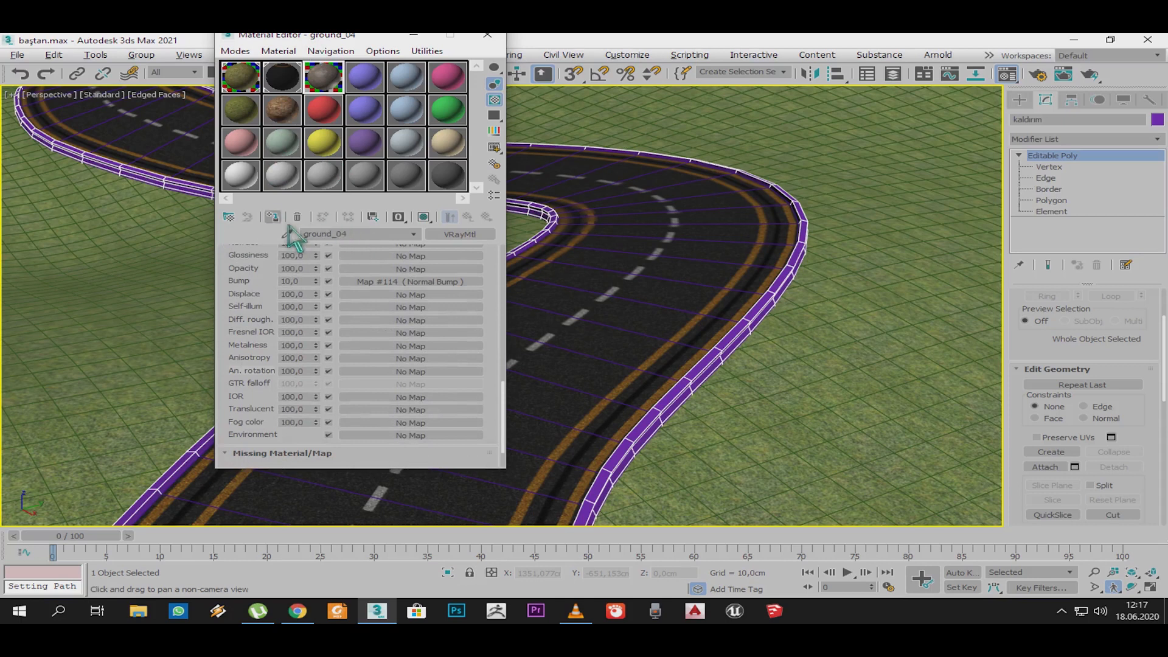
{"action": "left_click", "coordinate": [274, 218]}
{"action": "left_click", "coordinate": [488, 35]}
{"action": "middle_click_drag", "start_coordinate": [706, 409], "coordinate": [630, 367]}
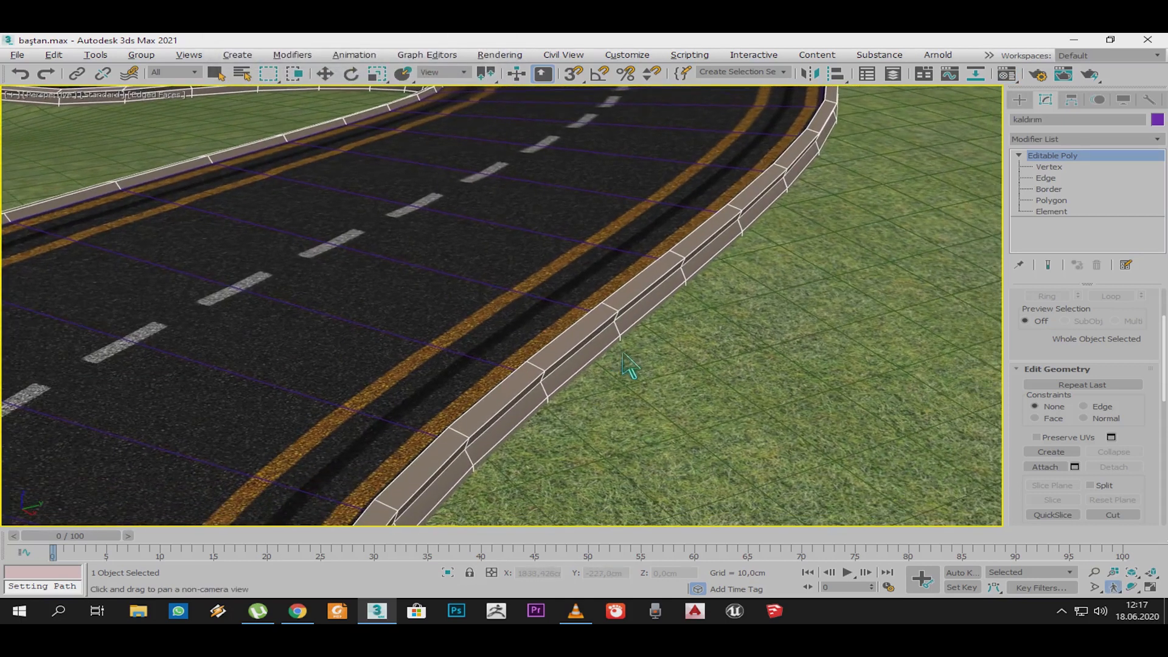
Step: Add a UVW Map modifier to the kerb with Box mapping and 70 cm length, width and height
{"action": "key", "text": "u"}
{"action": "scroll", "coordinate": [1062, 337], "scroll_direction": "up", "scroll_amount": 3}
{"action": "left_click", "coordinate": [1066, 363]}
{"action": "type", "text": "70"}
{"action": "key", "text": "Tab"}
{"action": "type", "text": "7"}
{"action": "key", "text": "Tab"}
{"action": "type", "text": "70"}
{"action": "key", "text": "Return"}
{"action": "scroll", "coordinate": [641, 409], "scroll_direction": "up", "scroll_amount": 3}
{"action": "middle_click_drag", "start_coordinate": [640, 351], "coordinate": [617, 390]}
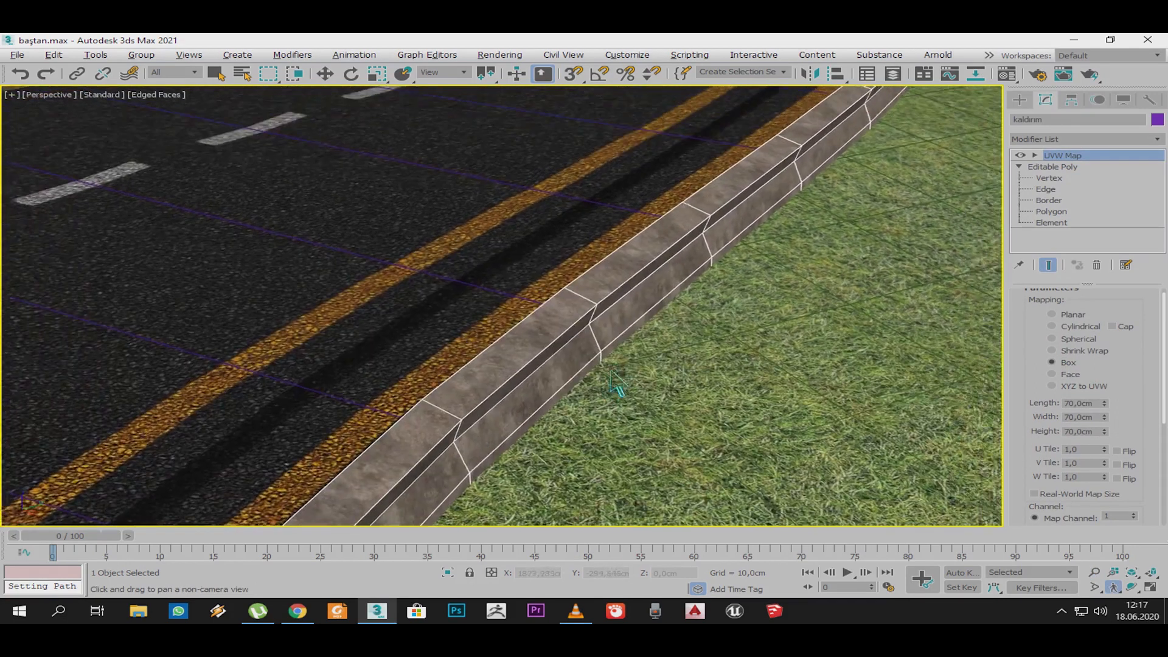
Step: Frame the perspective view at a low angle over the hills, looking along the winding road
{"action": "scroll", "coordinate": [589, 405], "scroll_direction": "down", "scroll_amount": 8}
{"action": "middle_click_drag", "start_coordinate": [506, 408], "coordinate": [620, 349], "text": "alt"}
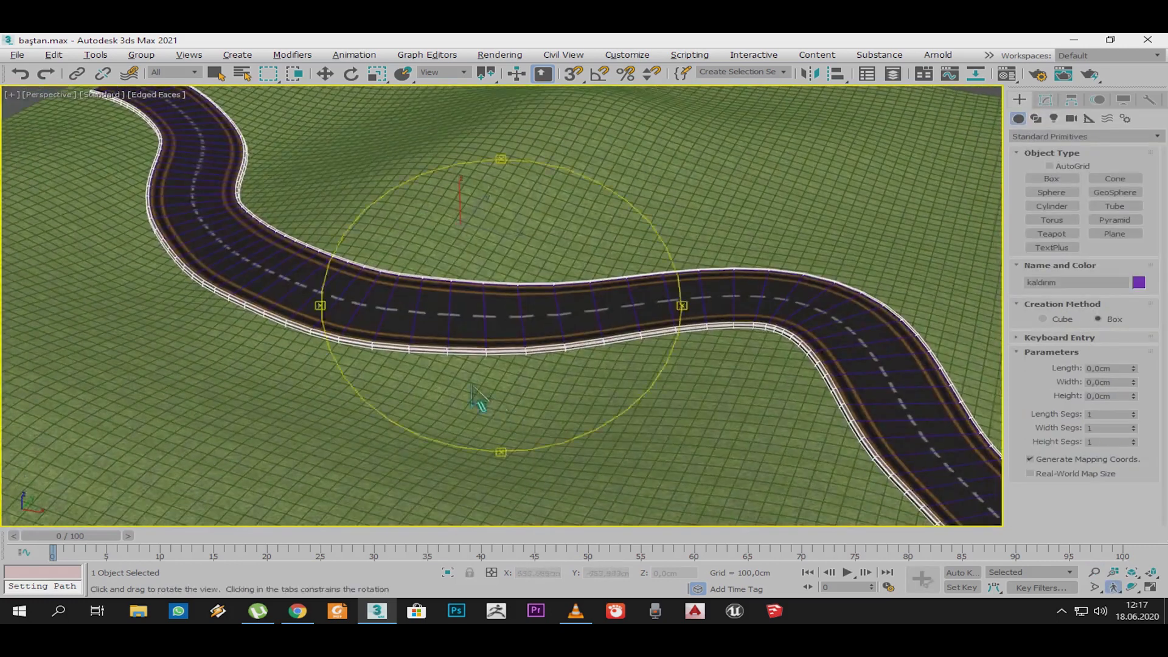
{"action": "scroll", "coordinate": [615, 423], "scroll_direction": "down", "scroll_amount": 2}
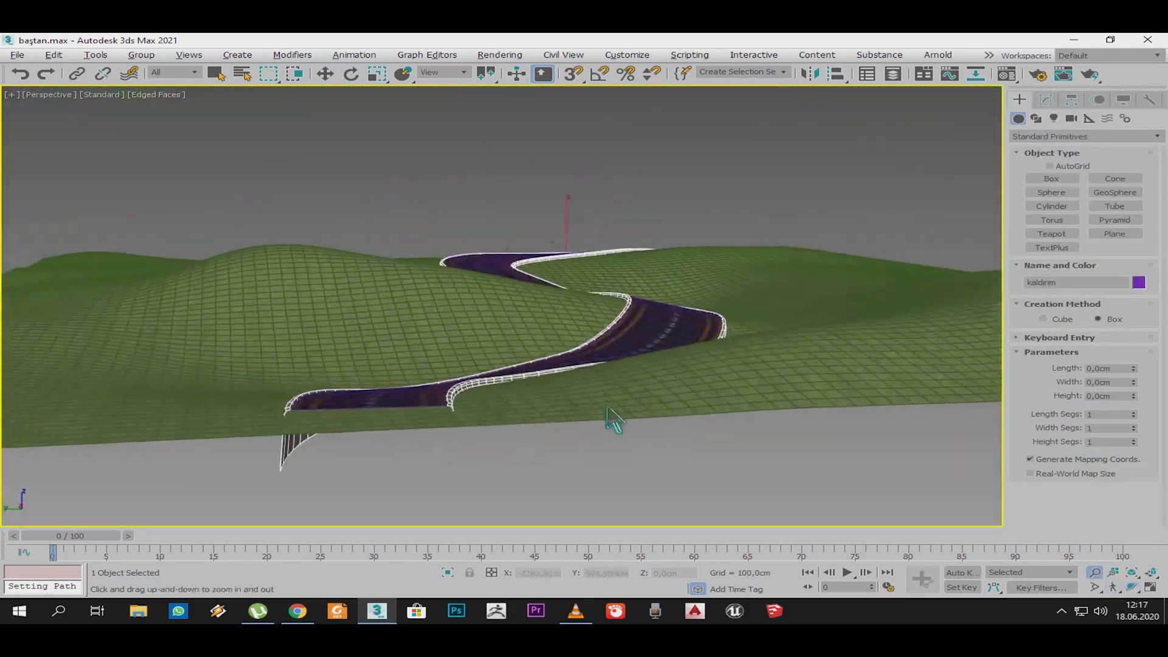
{"action": "scroll", "coordinate": [615, 423], "scroll_direction": "up", "scroll_amount": 4}
{"action": "middle_click_drag", "start_coordinate": [616, 422], "coordinate": [751, 458]}
{"action": "scroll", "coordinate": [496, 355], "scroll_direction": "up", "scroll_amount": 1}
{"action": "scroll", "coordinate": [496, 354], "scroll_direction": "down", "scroll_amount": 1}
{"action": "middle_click_drag", "start_coordinate": [496, 355], "coordinate": [566, 435]}
{"action": "scroll", "coordinate": [461, 451], "scroll_direction": "down", "scroll_amount": 2}
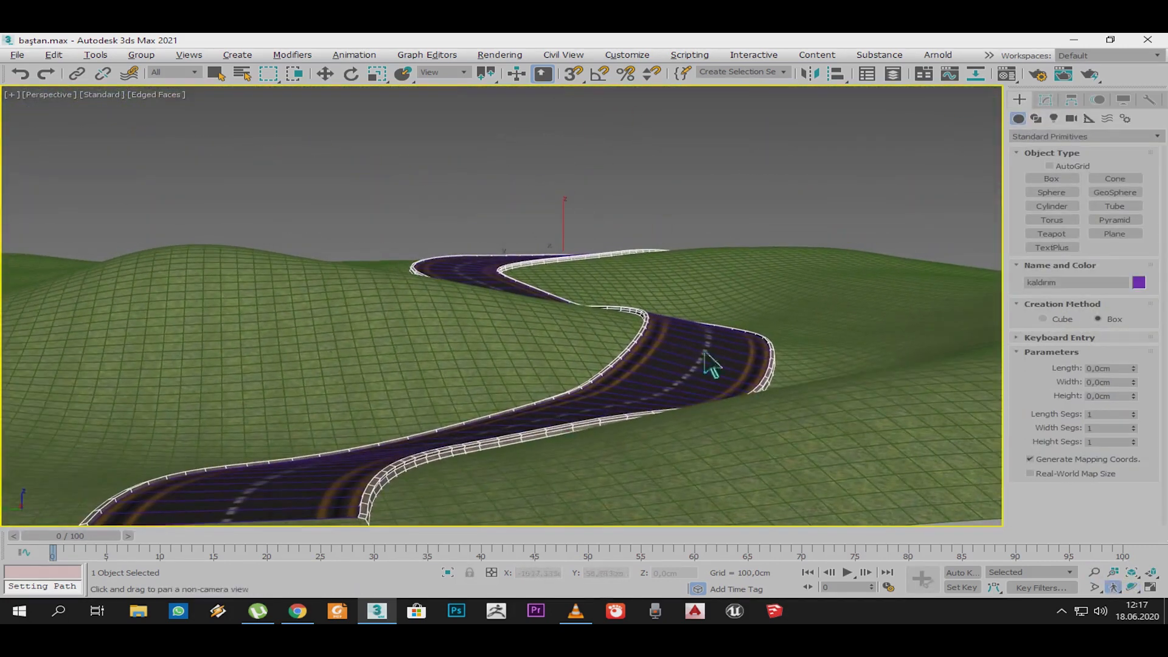
Step: Place a VRaySun in the Front view, aimed from above the terrain's right side towards its middle, with a VRaySky environment map
{"action": "left_click", "coordinate": [1062, 120]}
{"action": "left_click", "coordinate": [1083, 136]}
{"action": "left_click", "coordinate": [1061, 183]}
{"action": "left_click", "coordinate": [1129, 196]}
{"action": "key", "text": "alt+w"}
{"action": "right_click", "coordinate": [799, 222]}
{"action": "key", "text": "alt+w"}
{"action": "scroll", "coordinate": [772, 450], "scroll_direction": "down", "scroll_amount": 10}
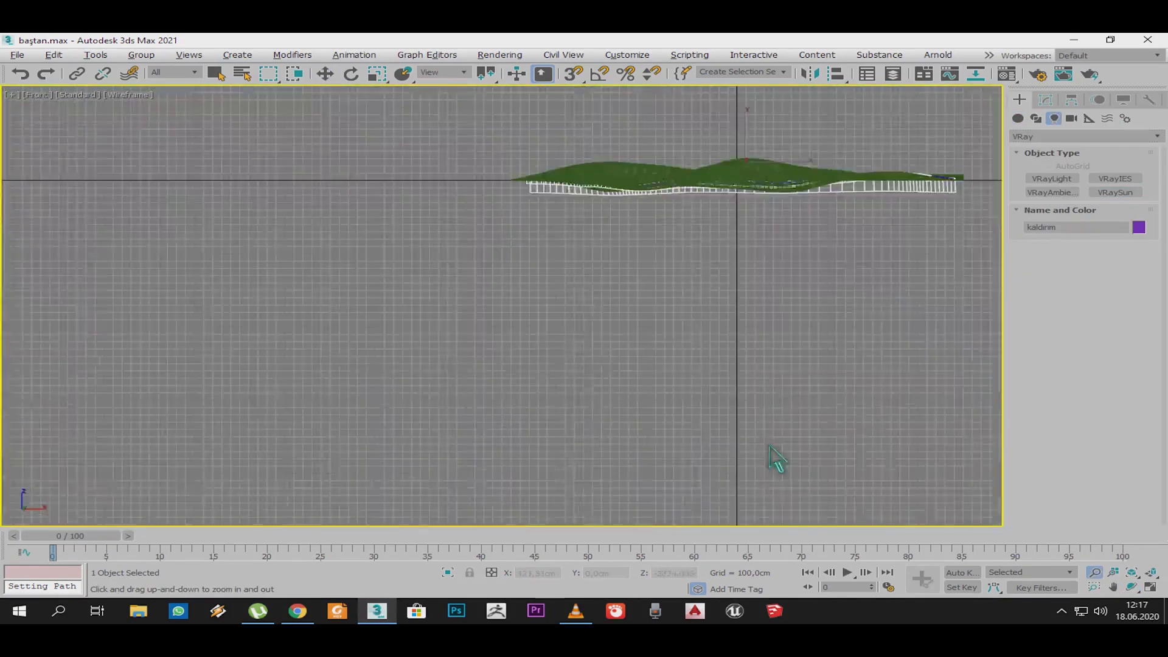
{"action": "middle_click_drag", "start_coordinate": [809, 341], "coordinate": [755, 262]}
{"action": "left_click", "coordinate": [1115, 196]}
{"action": "left_click_drag", "start_coordinate": [834, 188], "coordinate": [644, 231]}
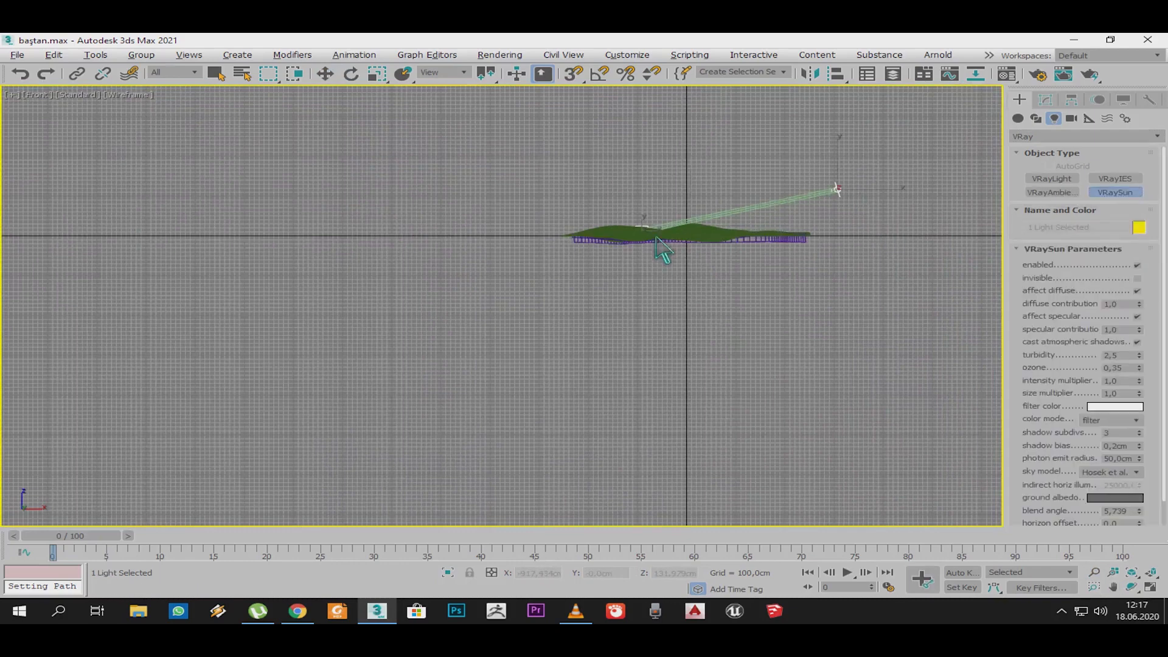
{"action": "left_click", "coordinate": [654, 367]}
{"action": "right_click", "coordinate": [727, 272]}
Step: Adjust the VRaySun's position in the Front view and lower it in the Left view so it sits just above the hills
{"action": "scroll", "coordinate": [728, 271], "scroll_direction": "up", "scroll_amount": 3}
{"action": "middle_click_drag", "start_coordinate": [752, 258], "coordinate": [673, 332]}
{"action": "key", "text": "w"}
{"action": "mouse_move", "coordinate": [834, 223]}
{"action": "left_mouse_down"}
{"action": "mouse_move", "coordinate": [816, 222]}
{"action": "mouse_move", "coordinate": [831, 235]}
{"action": "left_mouse_up"}
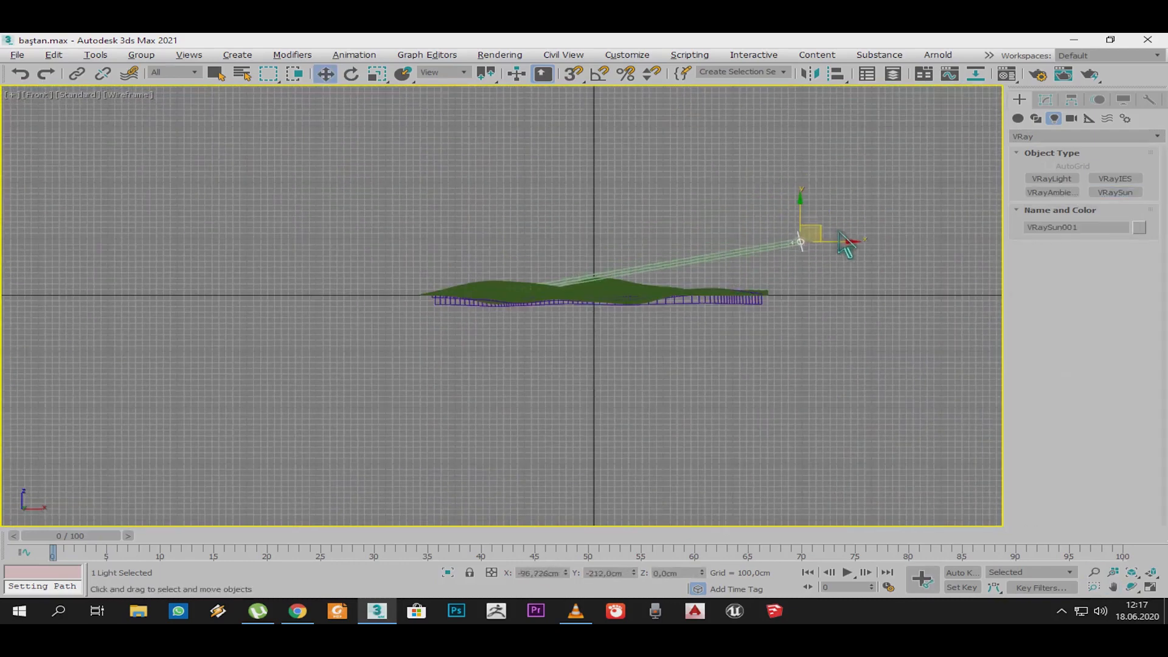
{"action": "key", "text": "alt+w"}
{"action": "right_click", "coordinate": [454, 358]}
{"action": "key", "text": "alt+w"}
{"action": "key", "text": "alt+z"}
{"action": "scroll", "coordinate": [528, 296], "scroll_direction": "down", "scroll_amount": 15}
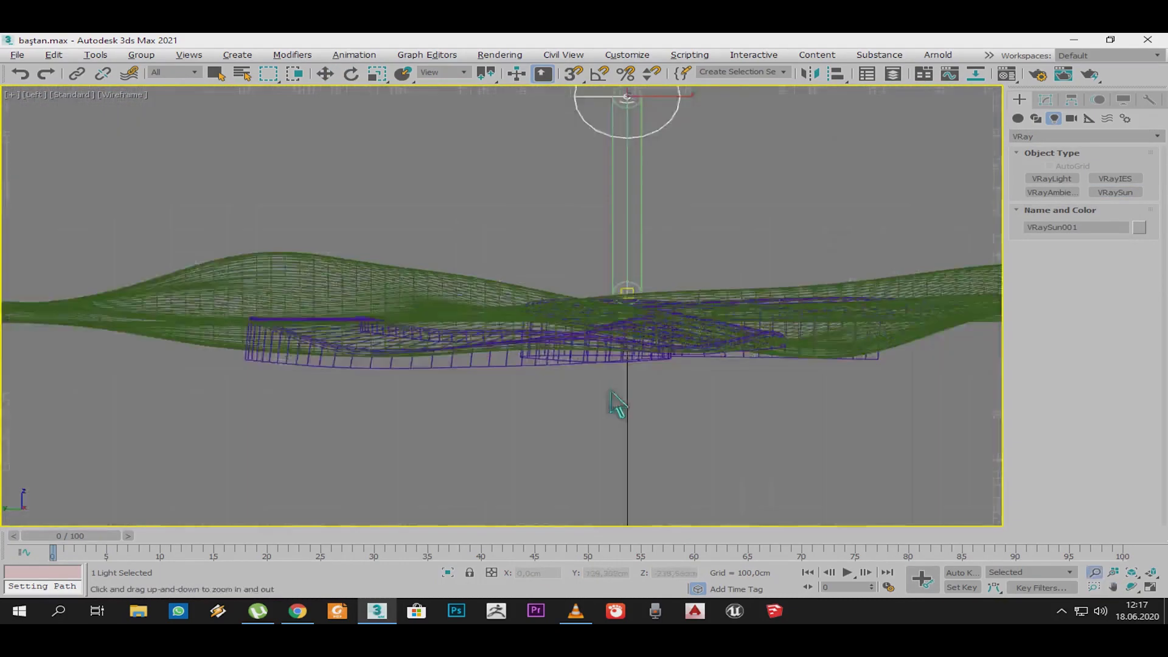
{"action": "middle_click_drag", "start_coordinate": [608, 389], "coordinate": [585, 453]}
{"action": "left_click_drag", "start_coordinate": [634, 210], "coordinate": [637, 258]}
{"action": "key", "text": "alt+w"}
{"action": "right_click", "coordinate": [649, 291]}
{"action": "key", "text": "alt+w"}
{"action": "key", "text": "alt+z"}
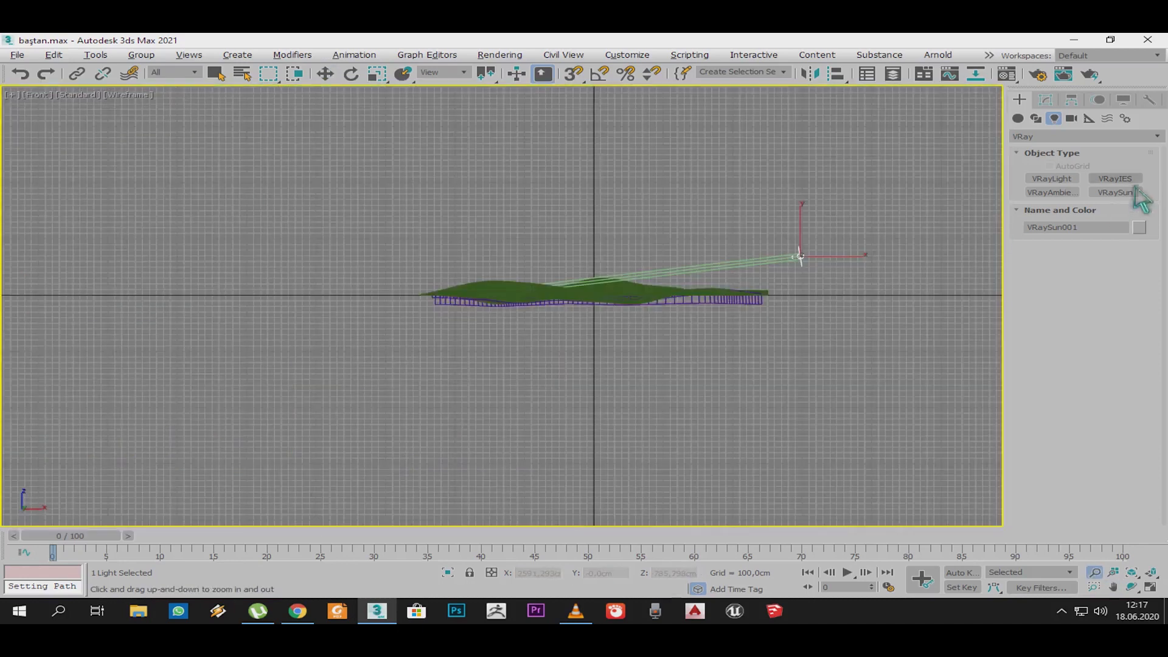
Step: Create a V-Ray physical camera in the Front view, aimed from above the terrain's left end towards its right half
{"action": "left_click", "coordinate": [1072, 118]}
{"action": "left_click", "coordinate": [1083, 136]}
{"action": "left_click", "coordinate": [1074, 162]}
{"action": "left_click", "coordinate": [1052, 179]}
{"action": "left_click", "coordinate": [1115, 178]}
{"action": "left_click_drag", "start_coordinate": [458, 264], "coordinate": [636, 281]}
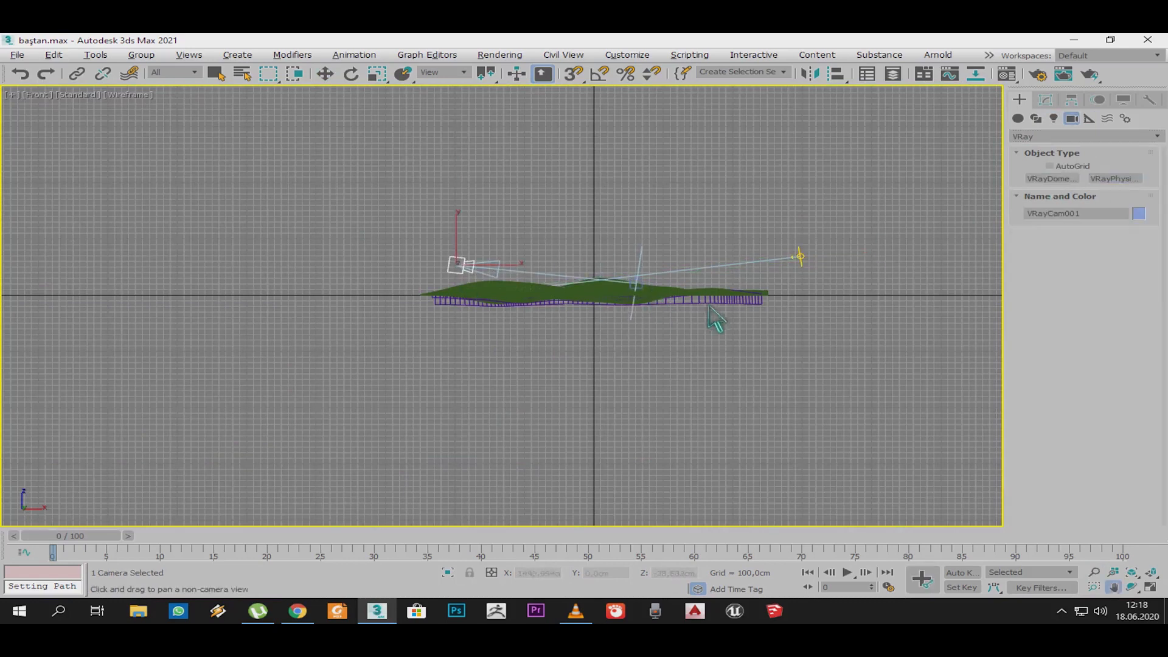
Step: Match the V-Ray camera to the perspective view and refine its framing of the road
{"action": "key", "text": "alt+w"}
{"action": "right_click", "coordinate": [690, 363]}
{"action": "key", "text": "alt+w"}
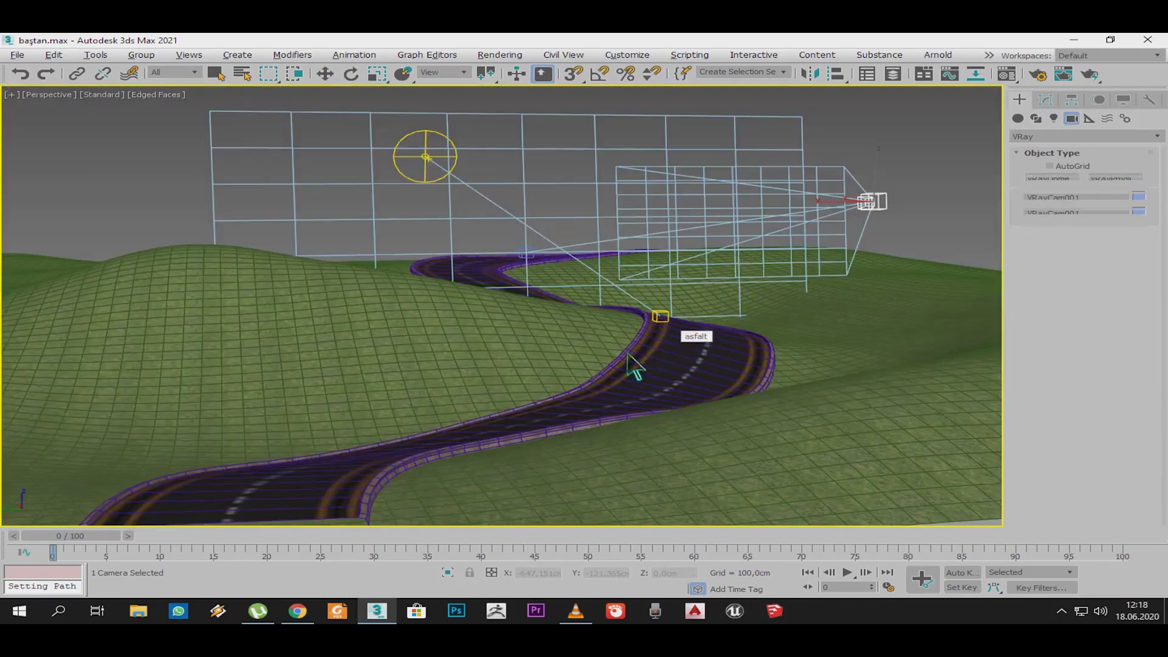
{"action": "key", "text": "c"}
{"action": "scroll", "coordinate": [561, 358], "scroll_direction": "down", "scroll_amount": 4}
{"action": "middle_click_drag", "start_coordinate": [560, 359], "coordinate": [551, 347], "text": "alt"}
Step: Reset the VRaySun target's position to 0 on X, Y and Z, and show the safe frame in the camera view
{"action": "left_click", "coordinate": [488, 414]}
{"action": "left_click_drag", "start_coordinate": [485, 411], "coordinate": [487, 465]}
{"action": "right_click", "coordinate": [566, 573]}
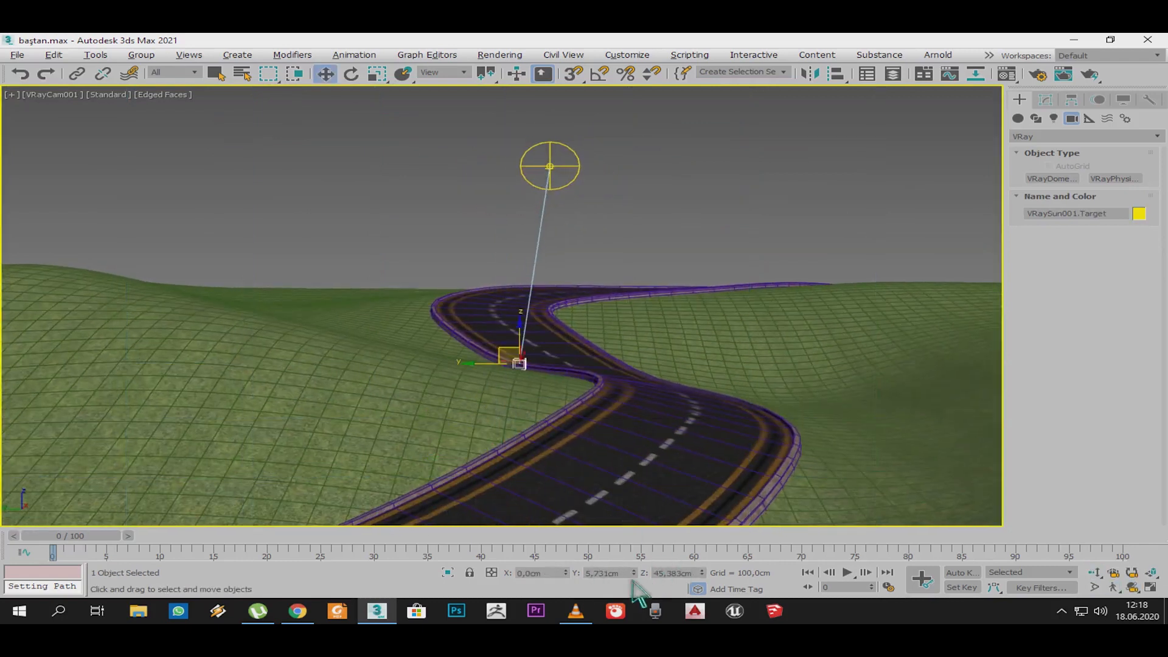
{"action": "right_click", "coordinate": [702, 573]}
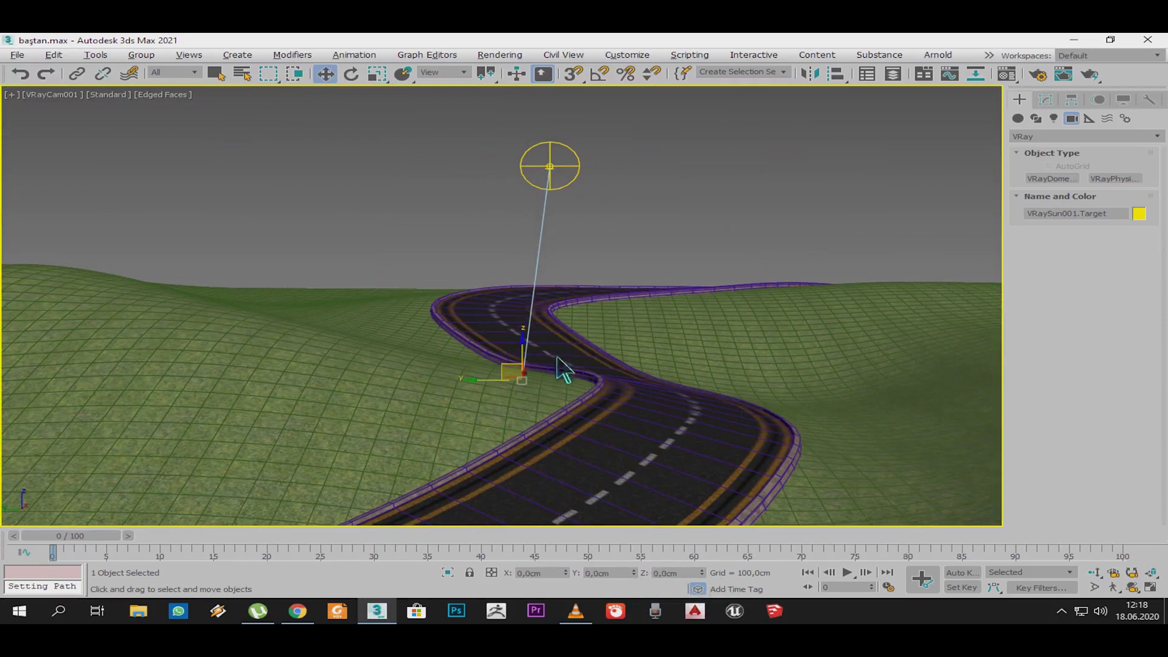
{"action": "middle_click_drag", "start_coordinate": [636, 379], "coordinate": [629, 369]}
{"action": "key", "text": "shift+f"}
Step: Review the V-Ray render setup: output size, image sampler in Expert mode, global illumination engines and system settings
{"action": "key", "text": "F10"}
{"action": "left_click_drag", "start_coordinate": [212, 177], "coordinate": [724, 112]}
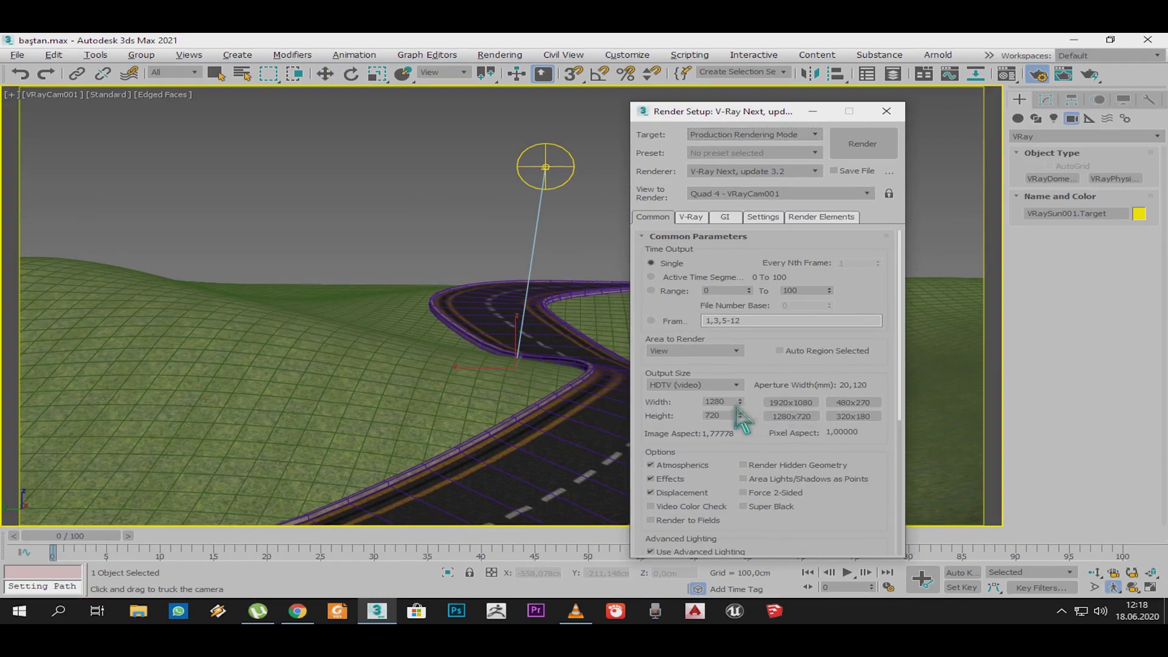
{"action": "left_click", "coordinate": [697, 218]}
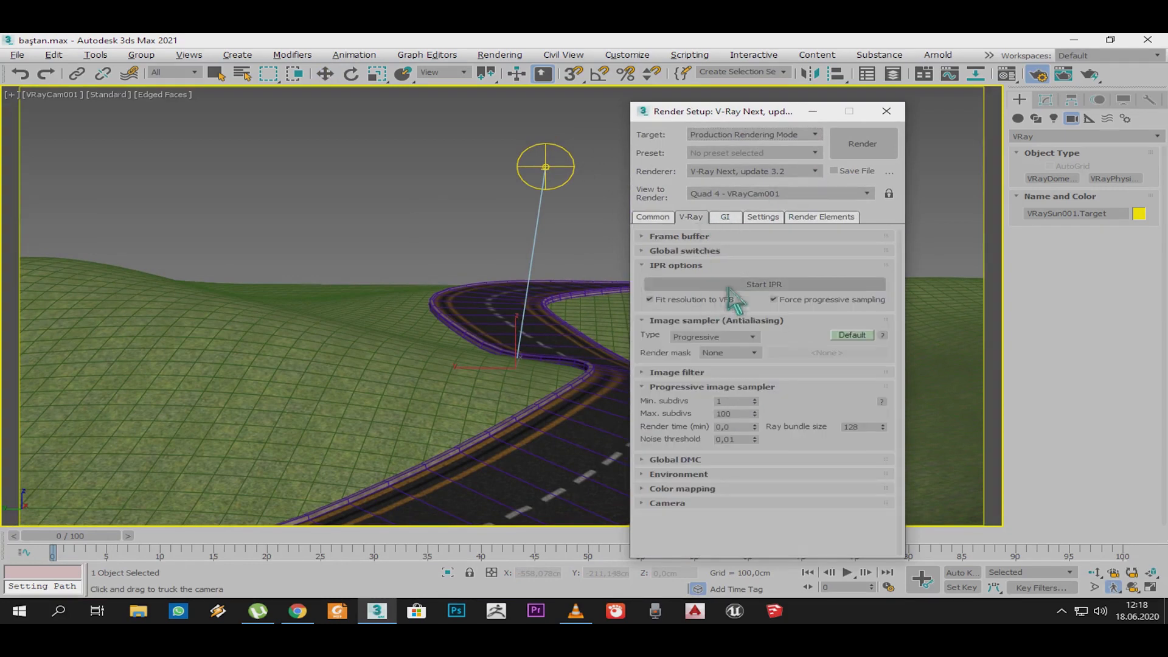
{"action": "left_click", "coordinate": [852, 335]}
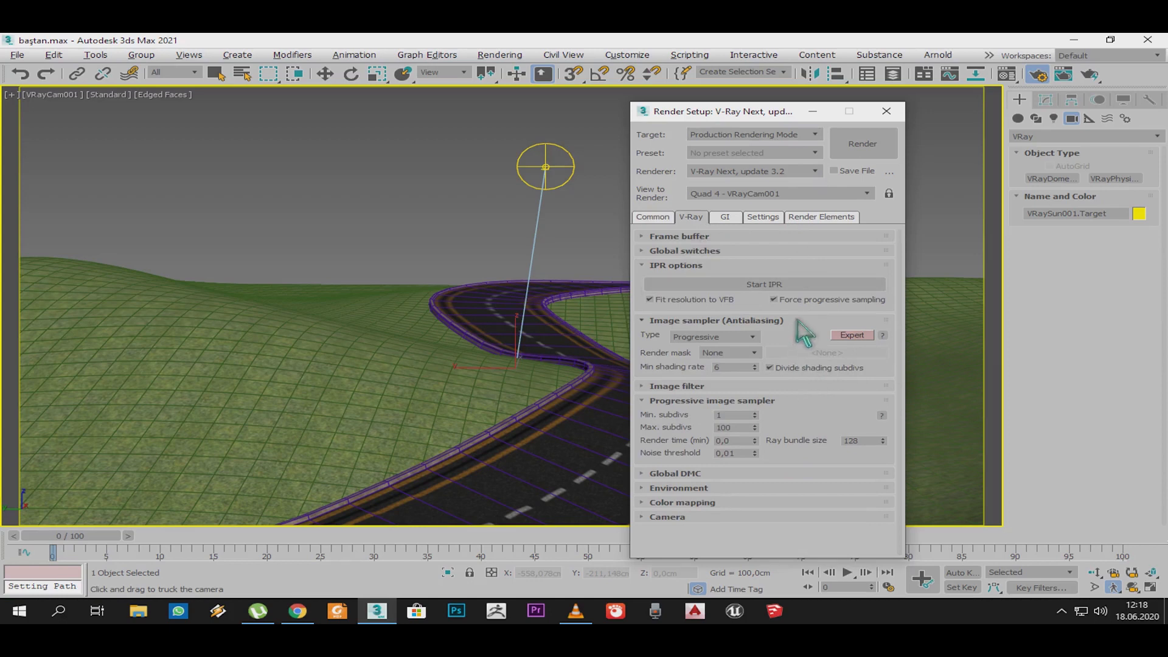
{"action": "left_click", "coordinate": [724, 217]}
{"action": "left_click", "coordinate": [725, 304]}
{"action": "left_click", "coordinate": [724, 303]}
{"action": "left_click", "coordinate": [720, 318]}
{"action": "left_click", "coordinate": [718, 318]}
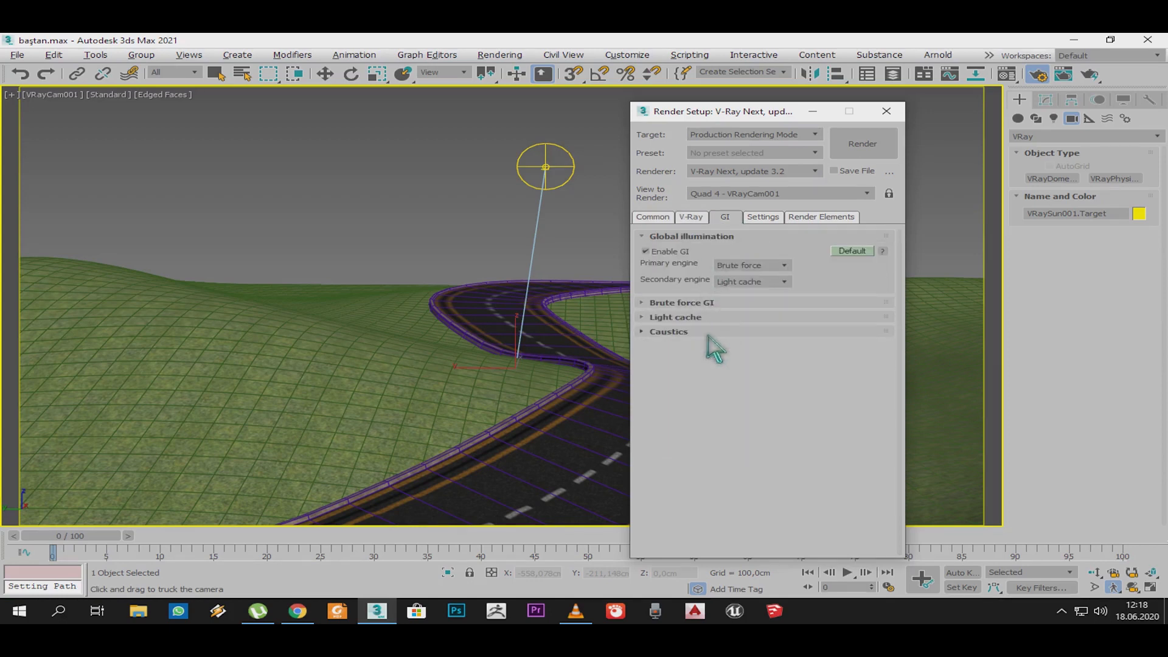
{"action": "left_click", "coordinate": [765, 219]}
{"action": "left_click_drag", "start_coordinate": [700, 398], "coordinate": [727, 393]}
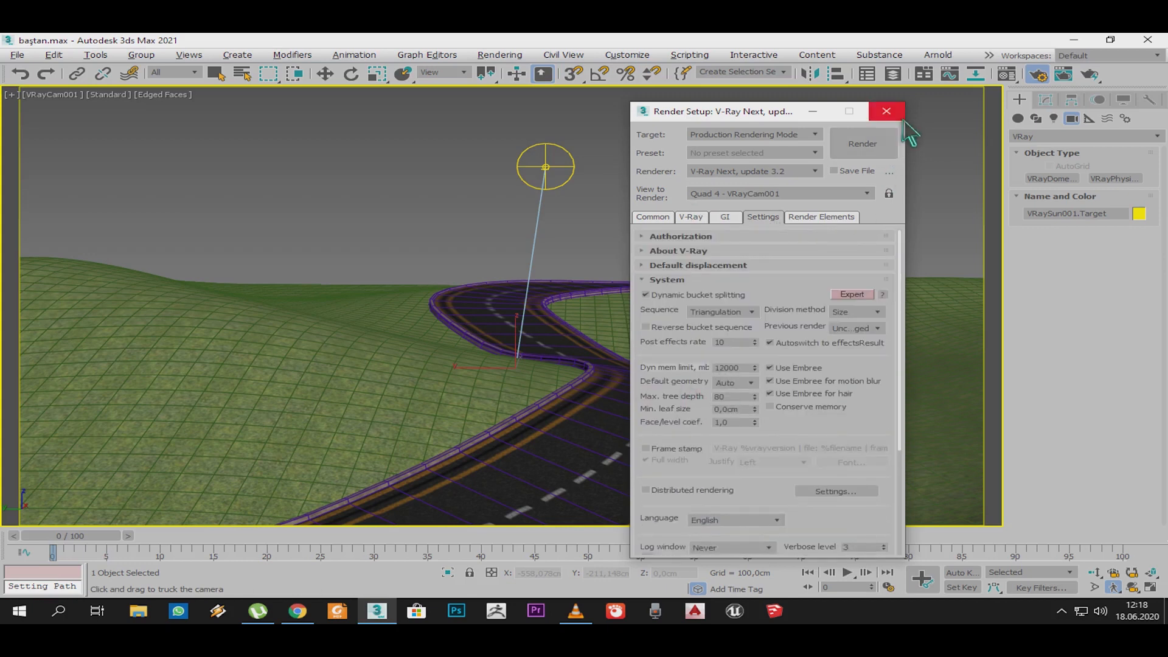
{"action": "left_click_drag", "start_coordinate": [699, 442], "coordinate": [715, 390]}
{"action": "left_click_drag", "start_coordinate": [724, 429], "coordinate": [735, 361]}
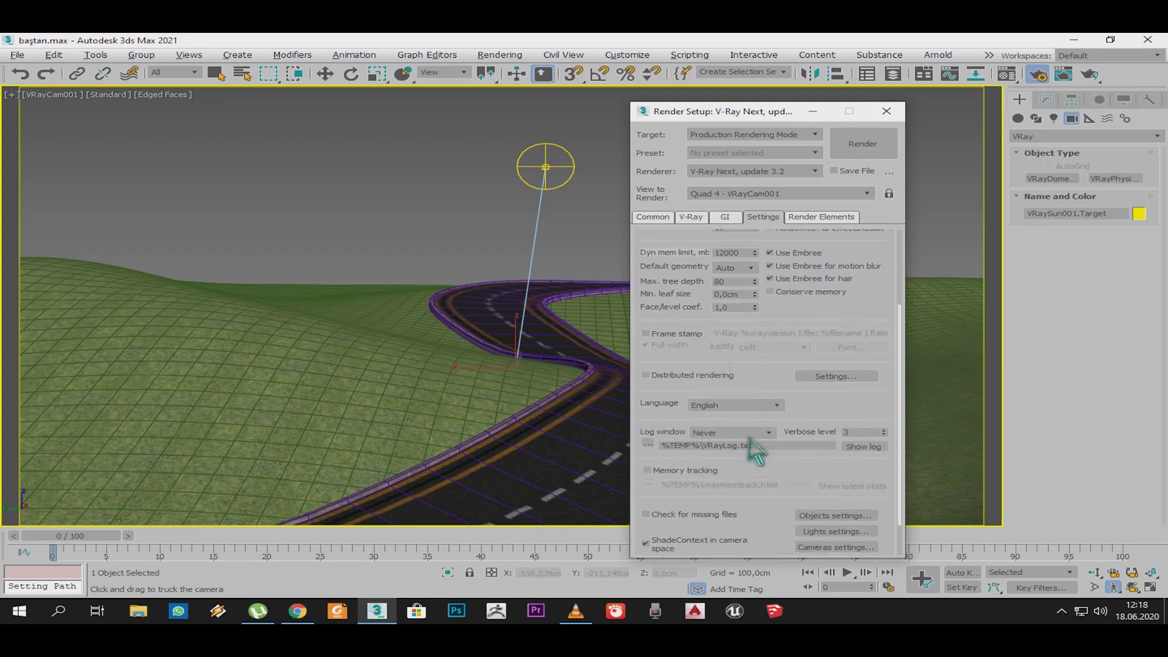
{"action": "left_click", "coordinate": [887, 111]}
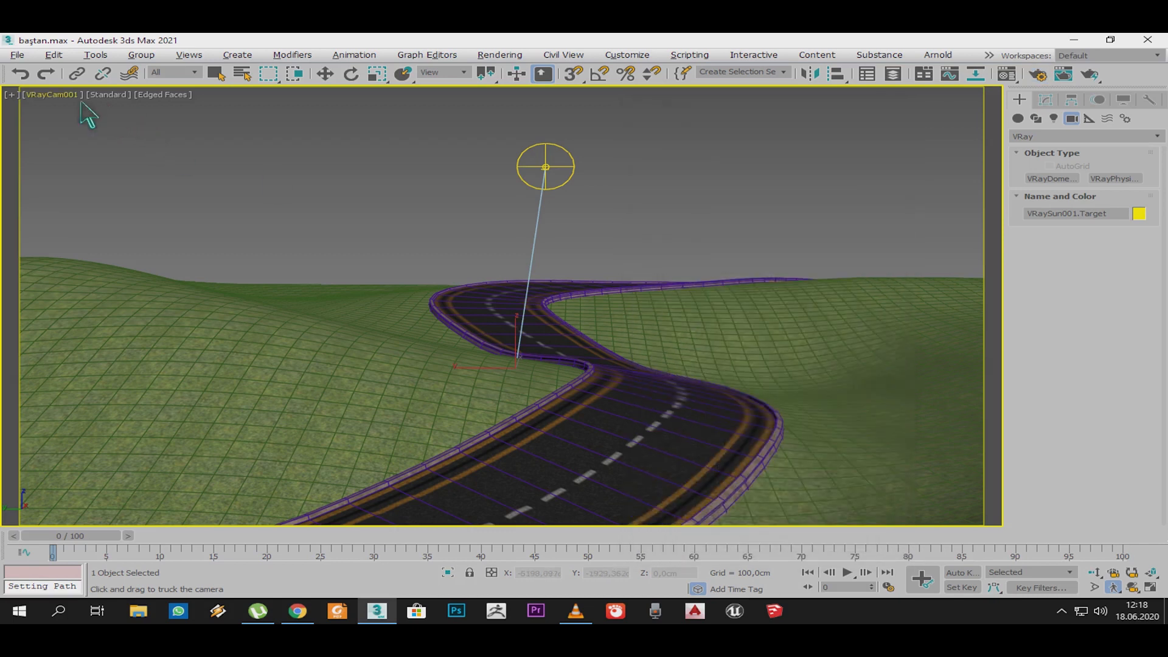
Step: Start V-Ray IPR rendering in the camera viewport and nudge the camera framing slightly
{"action": "left_click", "coordinate": [73, 96]}
{"action": "left_click", "coordinate": [108, 94]}
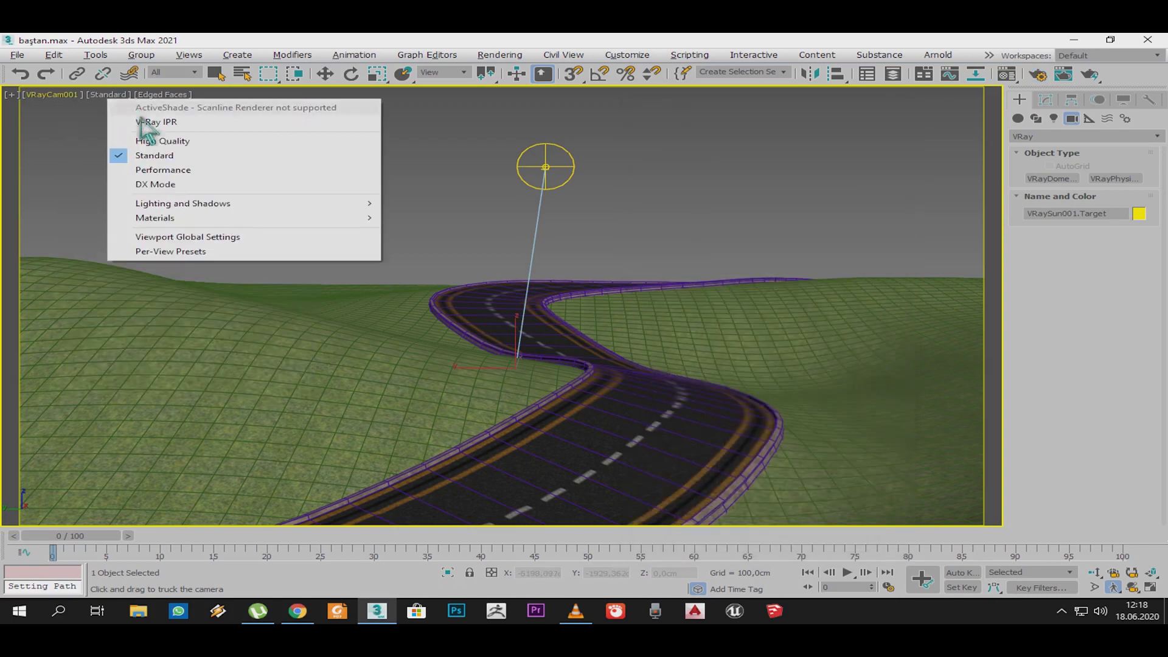
{"action": "left_click", "coordinate": [156, 138]}
{"action": "middle_click_drag", "start_coordinate": [618, 273], "coordinate": [620, 267]}
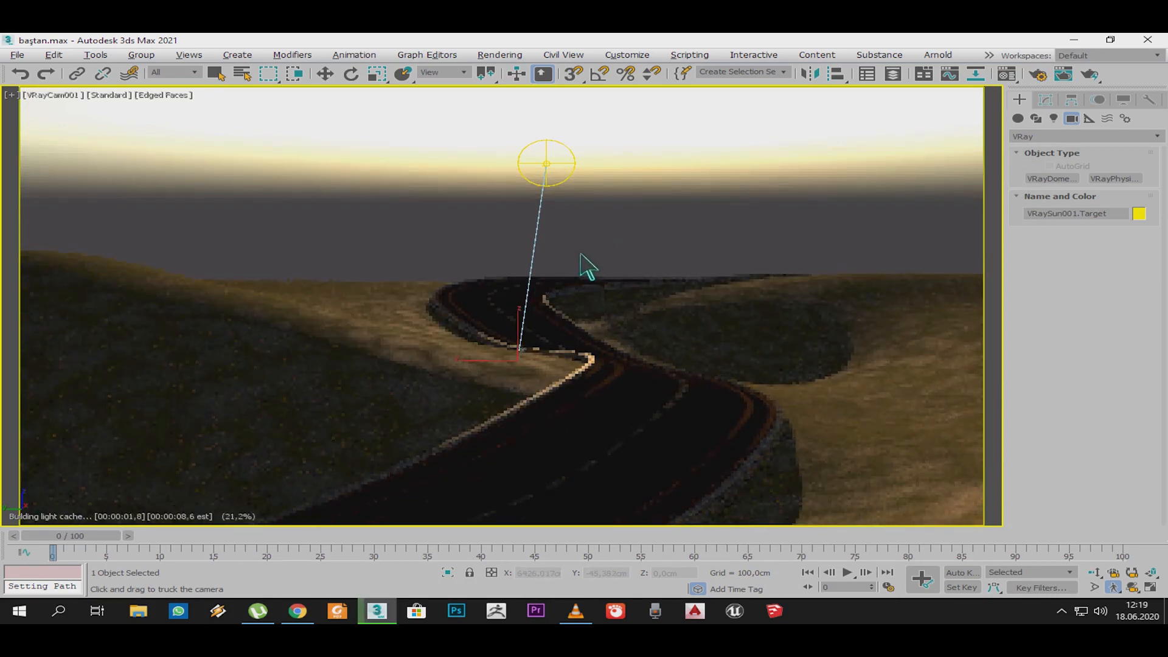
Step: Place the environment's DefaultVRaySky map in the fourth material slot as an instance
{"action": "key", "text": "m"}
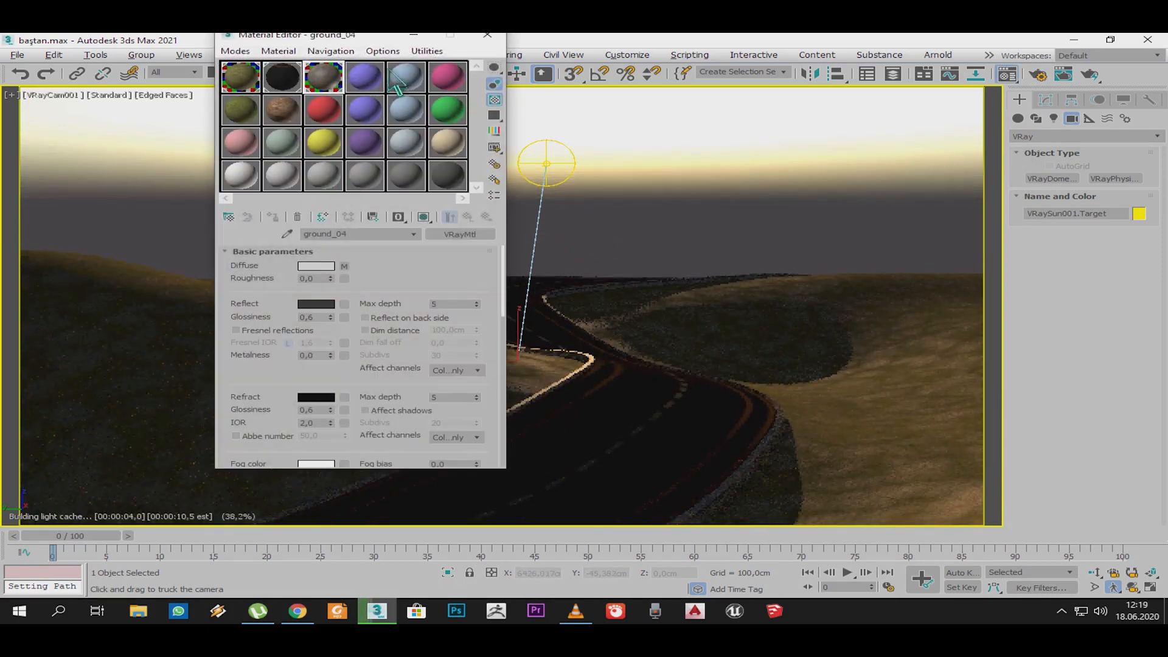
{"action": "left_click_drag", "start_coordinate": [388, 38], "coordinate": [249, 145]}
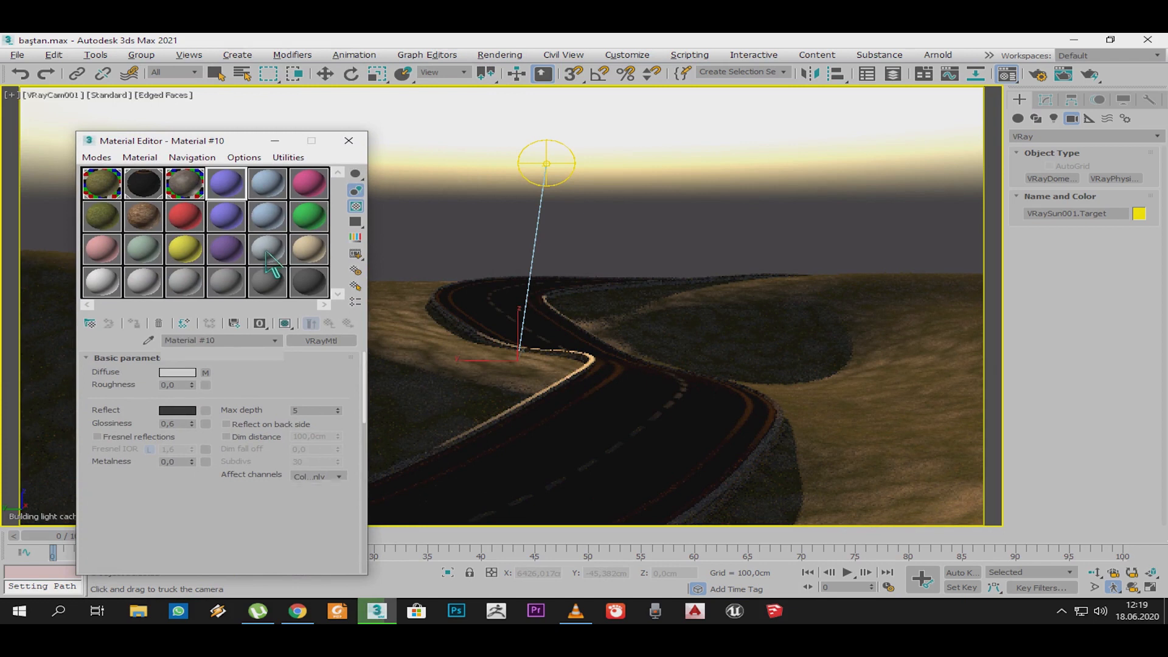
{"action": "key", "text": "8"}
{"action": "left_click_drag", "start_coordinate": [539, 159], "coordinate": [714, 130]}
{"action": "right_click", "coordinate": [730, 212]}
{"action": "left_click_drag", "start_coordinate": [724, 214], "coordinate": [248, 192]}
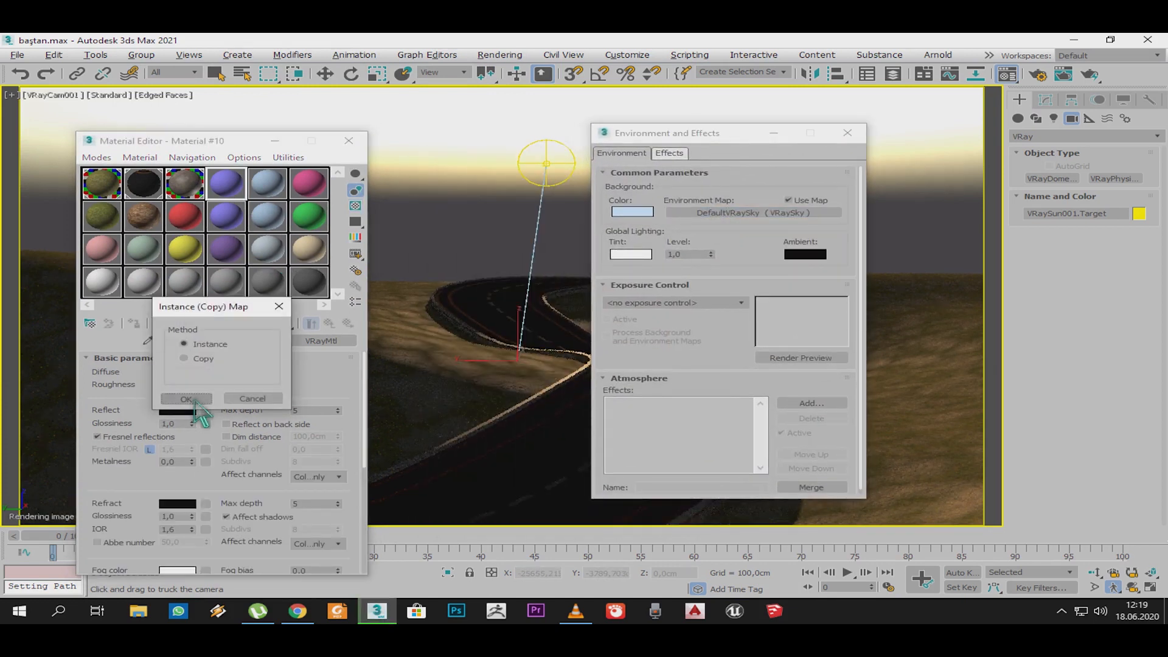
{"action": "left_click", "coordinate": [182, 399]}
{"action": "left_click", "coordinate": [848, 132]}
Step: Enable a specified sun node on the sky map with VRaySun001 as its sun light, and raise the sun to about 783 cm
{"action": "left_click", "coordinate": [339, 375]}
{"action": "left_click", "coordinate": [266, 388]}
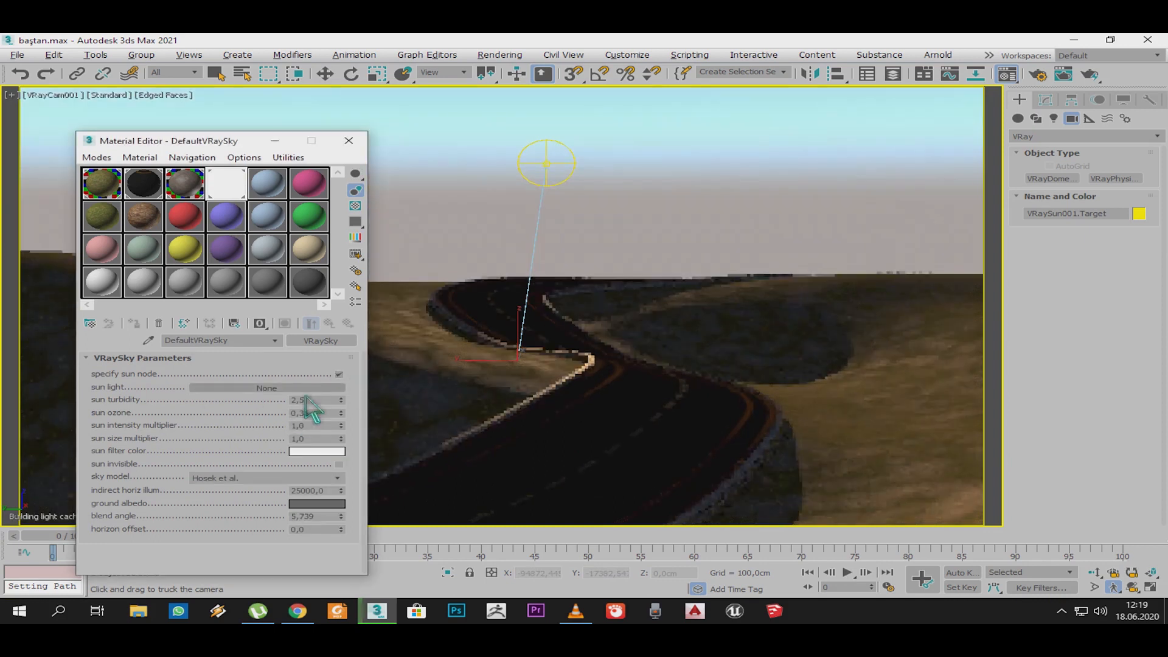
{"action": "left_click", "coordinate": [574, 173]}
{"action": "left_click", "coordinate": [555, 172]}
{"action": "mouse_move", "coordinate": [556, 139]}
{"action": "left_mouse_down"}
{"action": "mouse_move", "coordinate": [556, 153]}
{"action": "mouse_move", "coordinate": [555, 123]}
{"action": "left_mouse_up"}
Step: Set the sky map's sun intensity multiplier to 2
{"action": "left_click", "coordinate": [324, 416]}
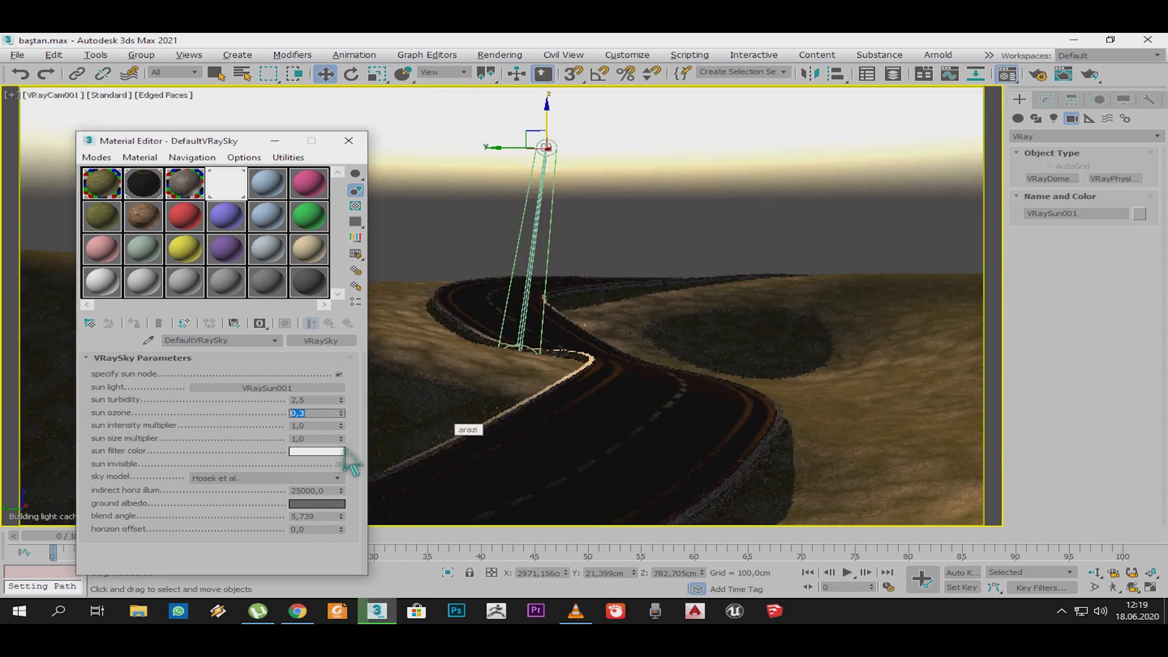
{"action": "type", "text": "2"}
{"action": "key", "text": "Return"}
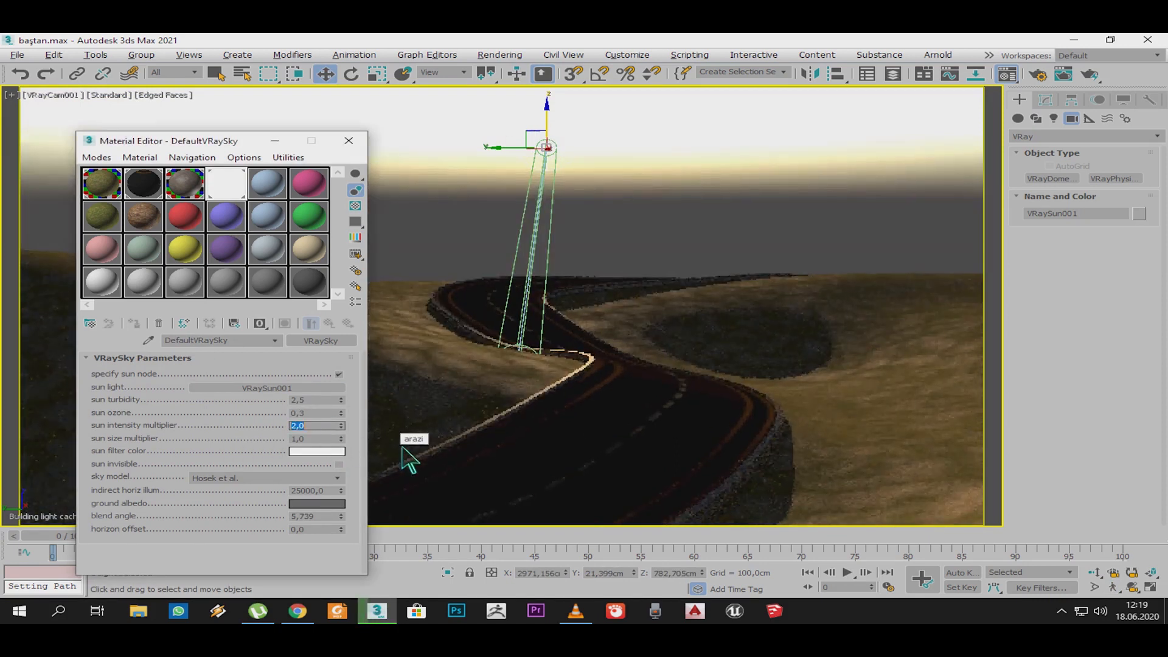
Step: Try other sky models on the VRaySky map and close the Material Editor
{"action": "left_click", "coordinate": [239, 478]}
{"action": "left_click", "coordinate": [251, 491]}
{"action": "left_click", "coordinate": [254, 480]}
{"action": "left_click", "coordinate": [251, 498]}
{"action": "left_click", "coordinate": [250, 479]}
{"action": "left_click", "coordinate": [250, 491]}
{"action": "left_click", "coordinate": [362, 146]}
Step: Select VRayCam001 by name and change its exposure setting to brighten the rendered image
{"action": "key", "text": "h"}
{"action": "left_click", "coordinate": [16, 110]}
{"action": "left_click", "coordinate": [98, 196]}
{"action": "left_click", "coordinate": [108, 181]}
{"action": "left_click", "coordinate": [91, 156]}
{"action": "left_click", "coordinate": [260, 400]}
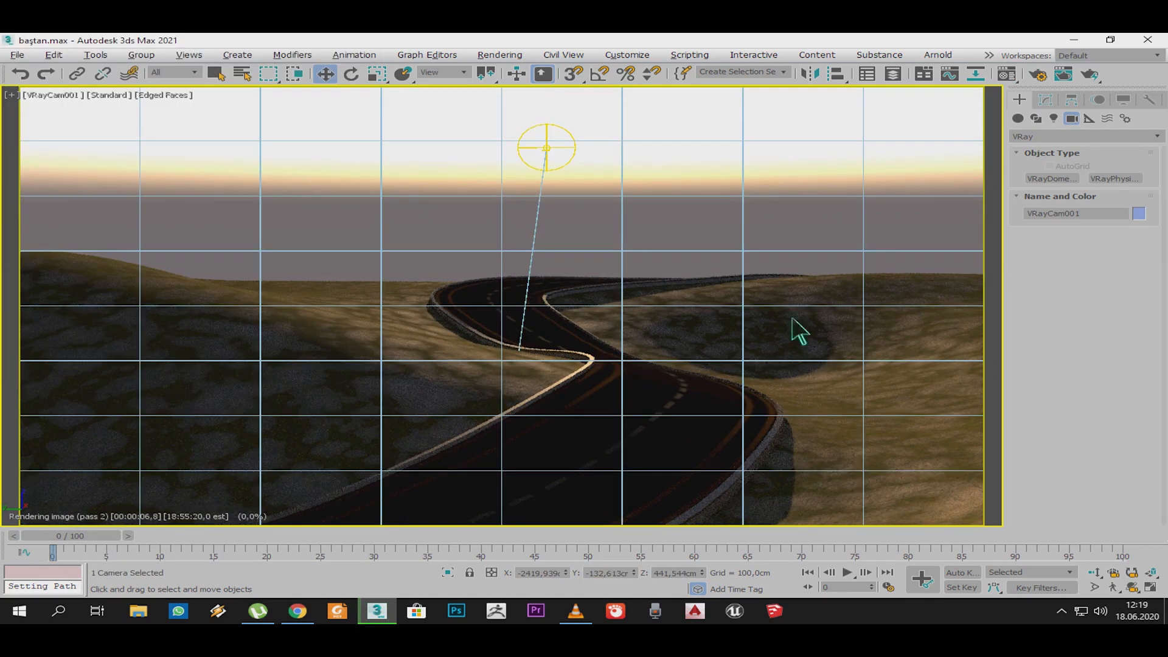
{"action": "left_click", "coordinate": [1046, 99]}
{"action": "left_click", "coordinate": [1135, 313]}
{"action": "left_click", "coordinate": [1123, 334]}
Step: Select VRaySun001 and raise it to a height of about 805 cm
{"action": "left_click", "coordinate": [562, 149]}
{"action": "mouse_move", "coordinate": [548, 119]}
{"action": "left_mouse_down"}
{"action": "mouse_move", "coordinate": [556, 144]}
{"action": "mouse_move", "coordinate": [561, 116]}
{"action": "left_mouse_up"}
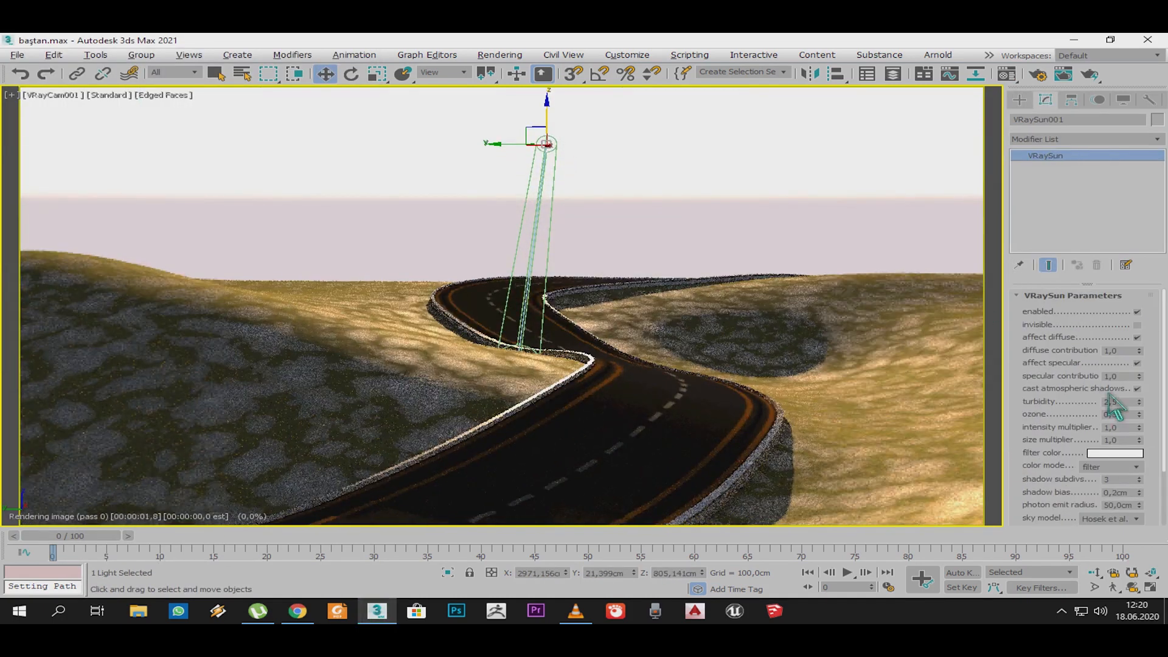
Step: Set the VRaySun001 light's shadow subdivs to 6
{"action": "scroll", "coordinate": [1041, 365], "scroll_direction": "down", "scroll_amount": 3}
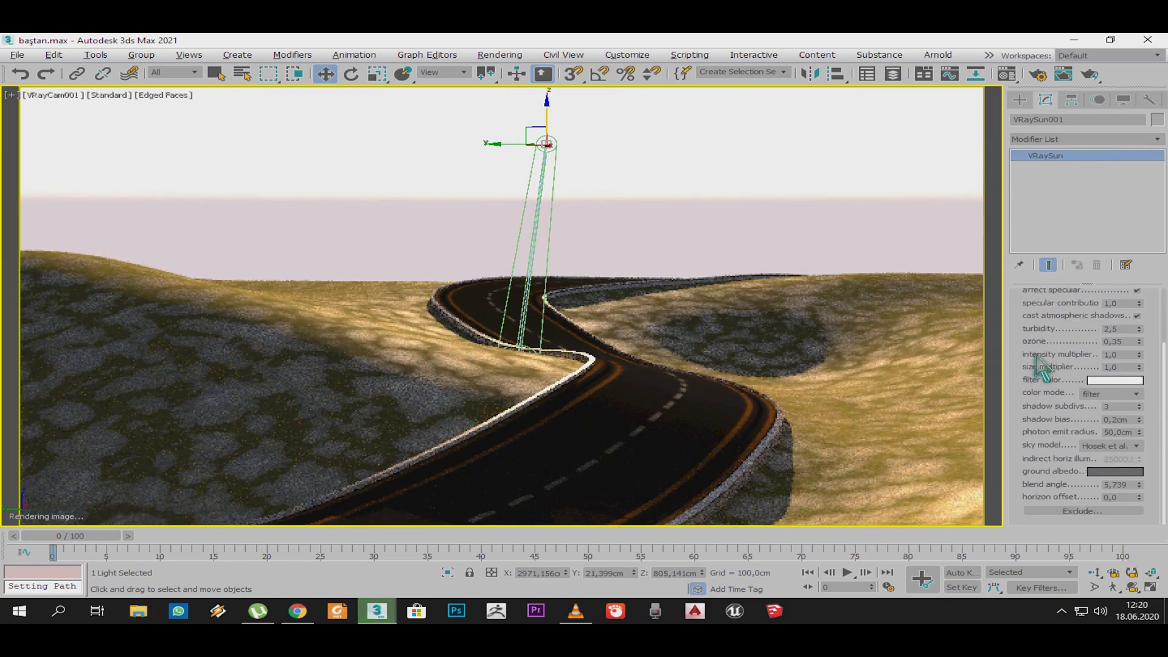
{"action": "type", "text": "6"}
{"action": "key", "text": "Return"}
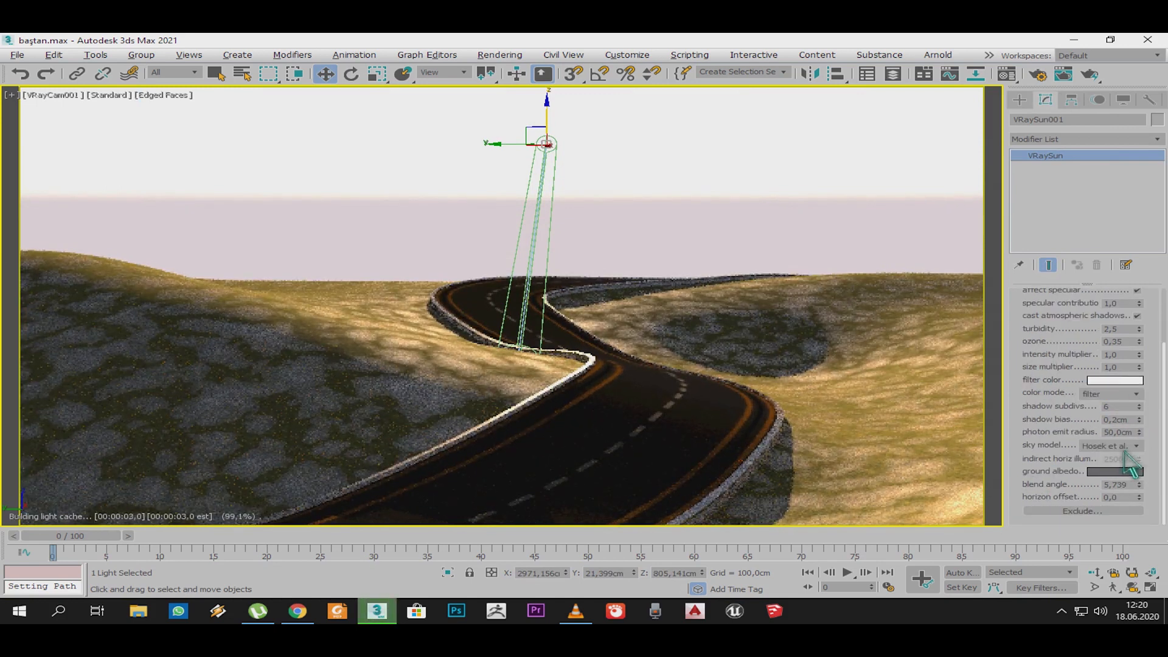
Step: Select VRayCam001 by name and set its film speed (ISO) to 120
{"action": "key", "text": "h"}
{"action": "left_click", "coordinate": [26, 109]}
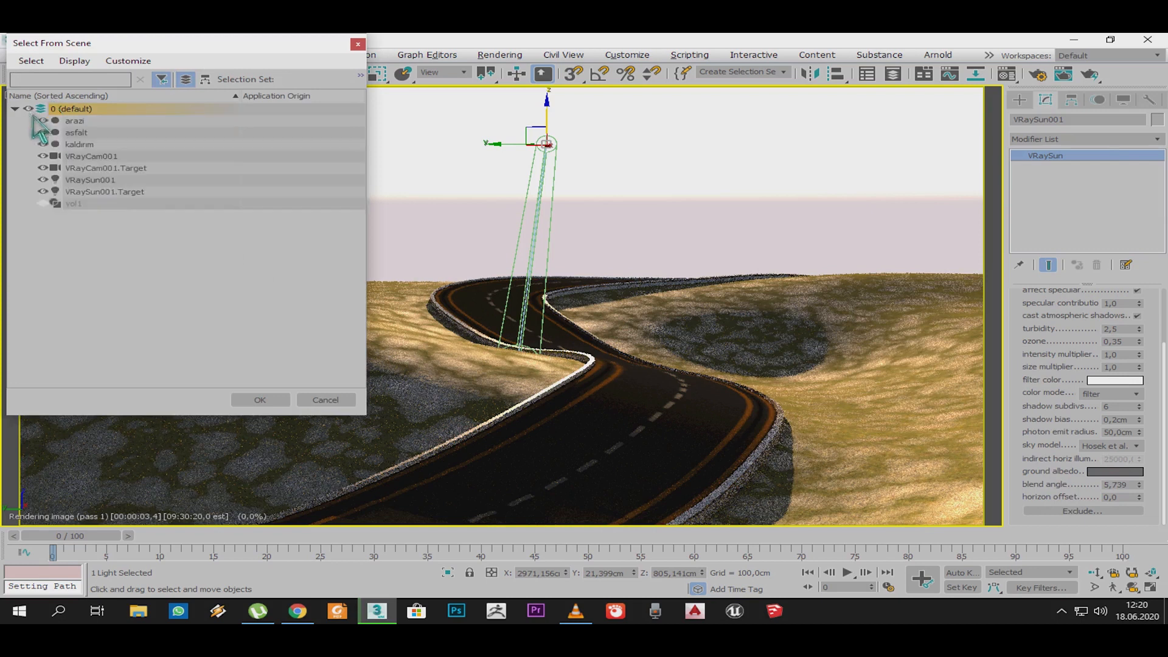
{"action": "double_click", "coordinate": [111, 158]}
{"action": "left_click_drag", "start_coordinate": [1047, 467], "coordinate": [1047, 403]}
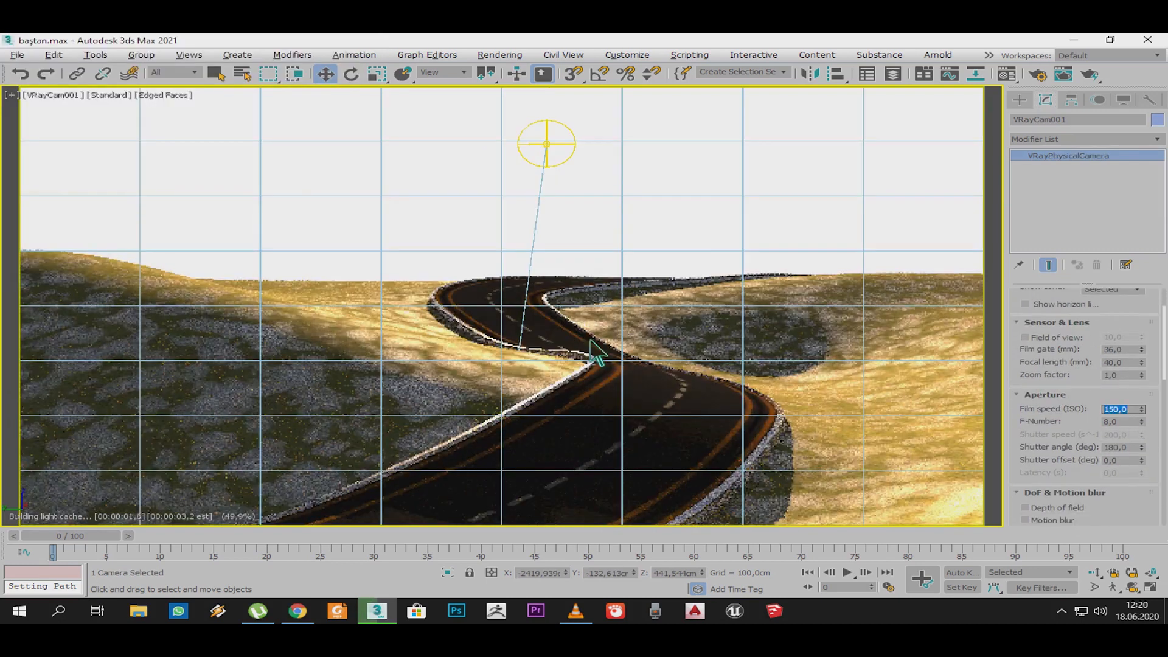
{"action": "type", "text": "120"}
{"action": "key", "text": "Return"}
Step: Try f-numbers 7 and 6 on the camera and restore the value of 8
{"action": "type", "text": "7"}
{"action": "key", "text": "Return"}
{"action": "type", "text": "6"}
{"action": "key", "text": "Return"}
{"action": "type", "text": "8"}
{"action": "key", "text": "Return"}
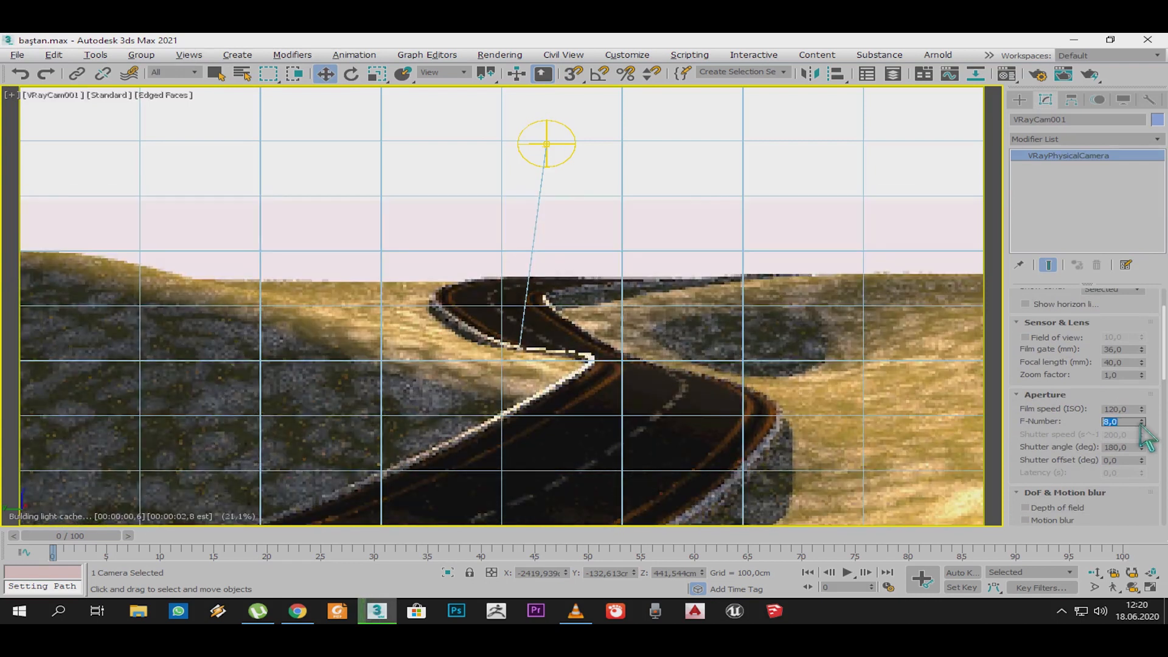
Step: Change the camera's white balance to give the rendered view a warmer tint
{"action": "scroll", "coordinate": [1044, 386], "scroll_direction": "down", "scroll_amount": 5}
{"action": "left_click", "coordinate": [1112, 417]}
{"action": "left_click", "coordinate": [1124, 447]}
{"action": "scroll", "coordinate": [1035, 426], "scroll_direction": "down", "scroll_amount": 2}
{"action": "scroll", "coordinate": [1030, 396], "scroll_direction": "down", "scroll_amount": 3}
Step: Truck the camera to reframe the view with the road farther left and more terrain in the foreground
{"action": "left_click", "coordinate": [1019, 100]}
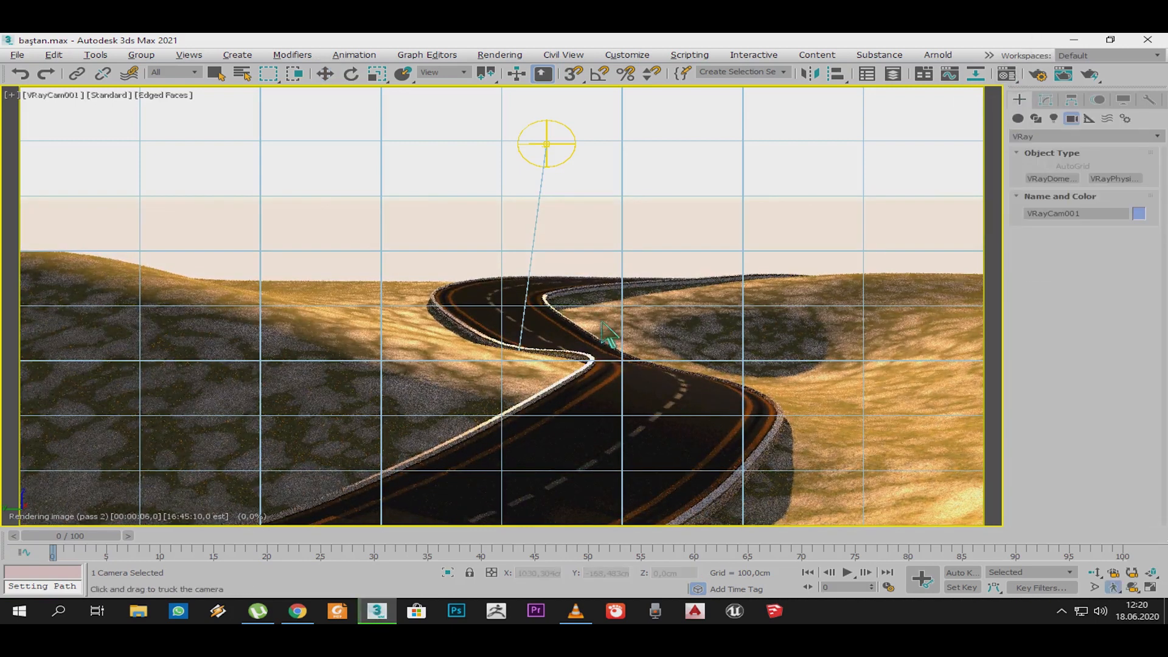
{"action": "scroll", "coordinate": [619, 377], "scroll_direction": "down", "scroll_amount": 2}
{"action": "scroll", "coordinate": [643, 377], "scroll_direction": "up", "scroll_amount": 1}
{"action": "middle_click_drag", "start_coordinate": [644, 376], "coordinate": [580, 350]}
{"action": "scroll", "coordinate": [629, 364], "scroll_direction": "down", "scroll_amount": 1}
{"action": "scroll", "coordinate": [629, 365], "scroll_direction": "up", "scroll_amount": 1}
{"action": "key", "text": "w"}
Step: Select the terrain and review the base material and diffuse map of its VRayBlendMtl
{"action": "left_click", "coordinate": [620, 365]}
{"action": "key", "text": "m"}
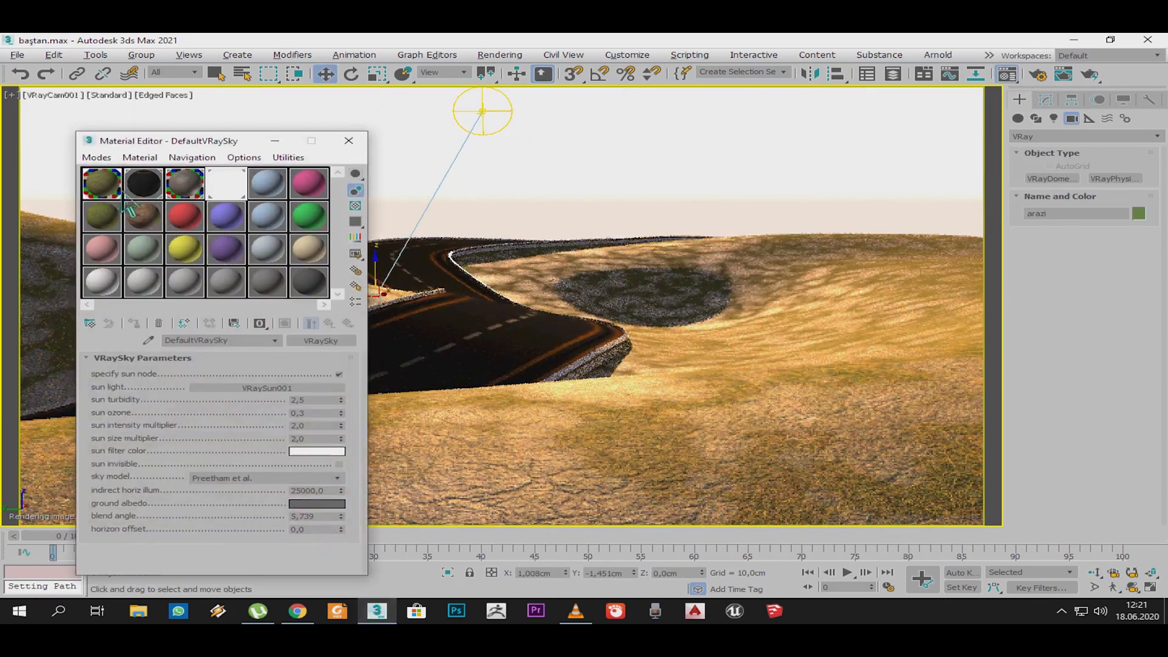
{"action": "double_click", "coordinate": [104, 185]}
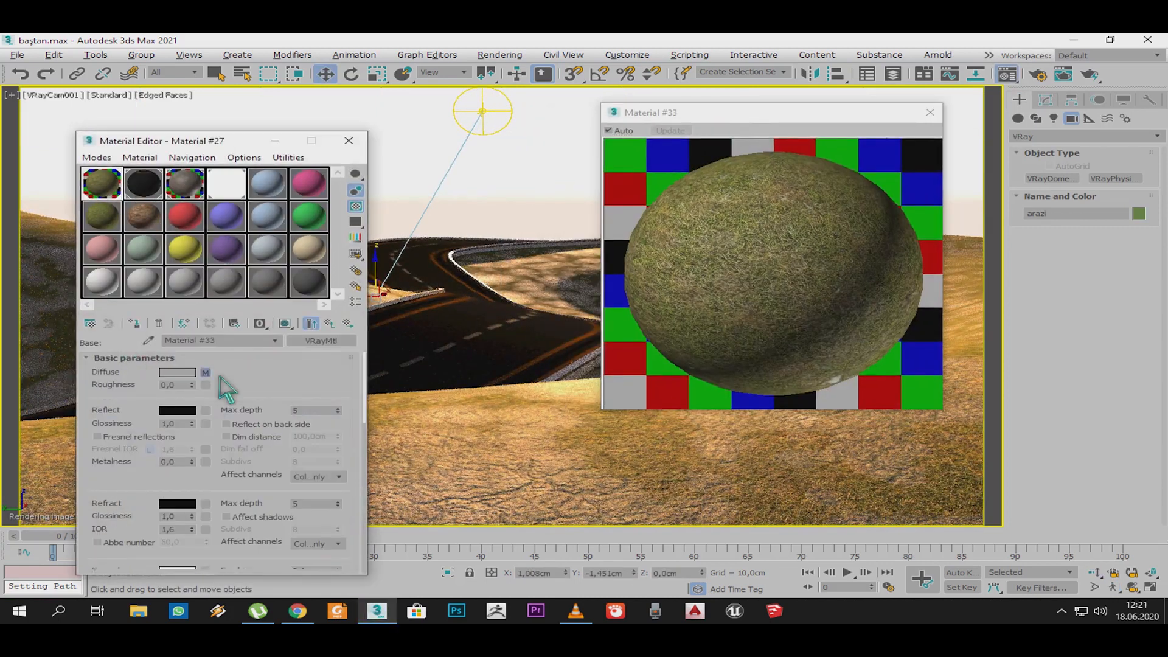
{"action": "left_click", "coordinate": [206, 372]}
{"action": "left_click", "coordinate": [329, 323]}
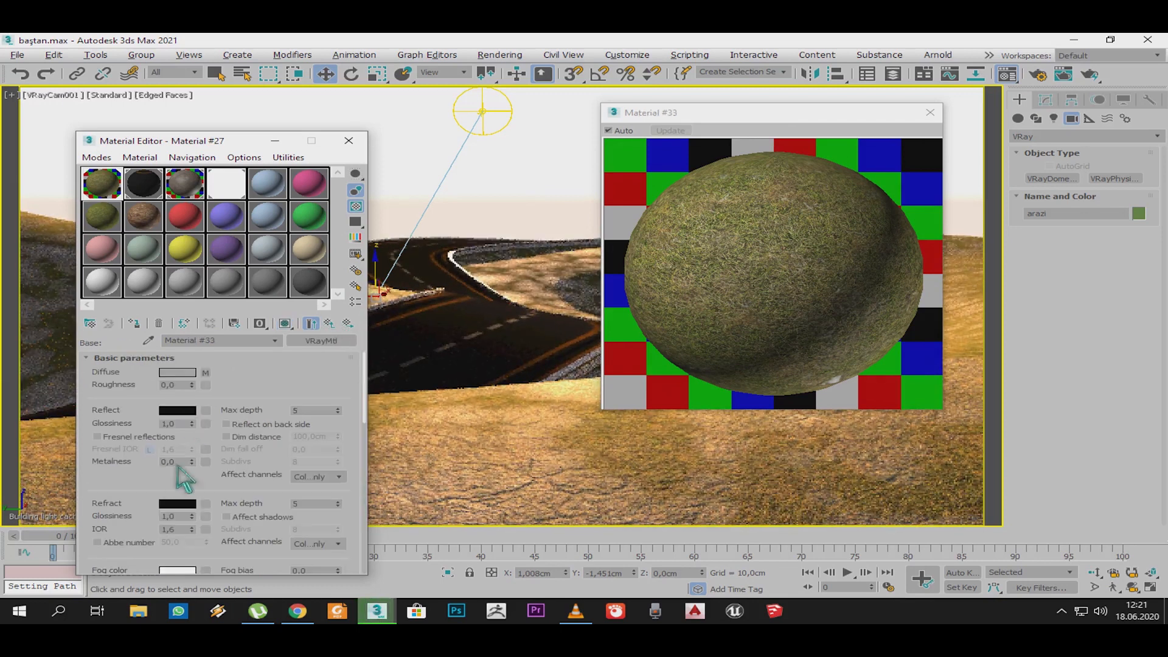
{"action": "left_click", "coordinate": [329, 324]}
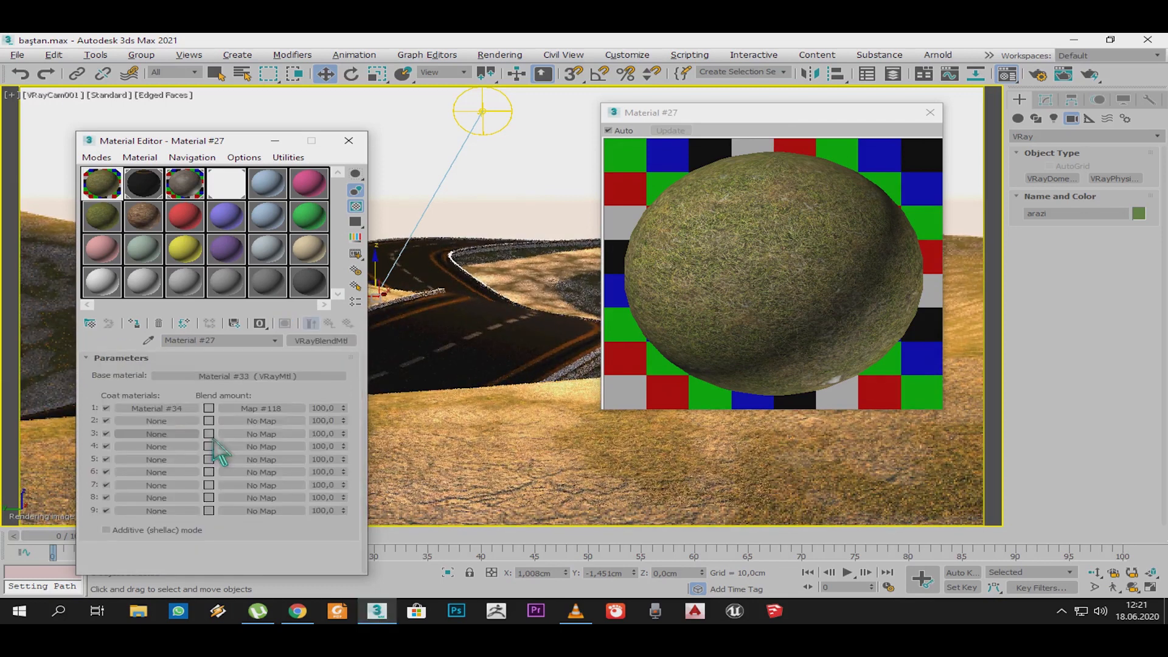
Step: Set the size of the noise map in the terrain material's first blend amount to 150 and close the Material Editor
{"action": "left_click", "coordinate": [258, 412]}
{"action": "left_click", "coordinate": [254, 493]}
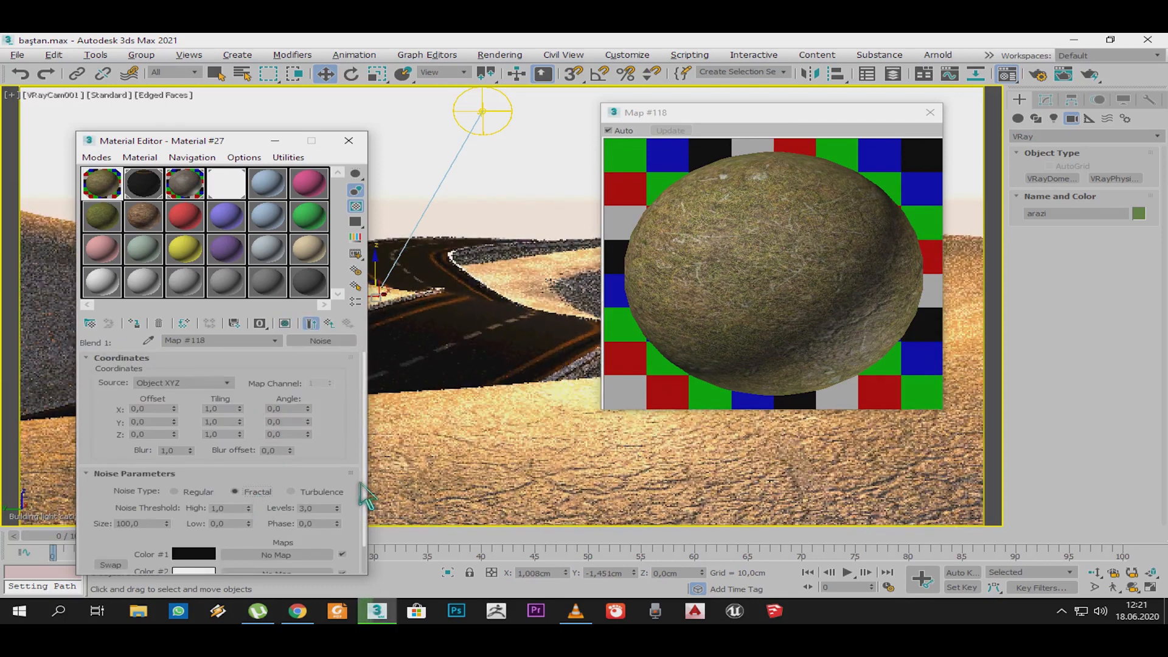
{"action": "double_click", "coordinate": [142, 523]}
{"action": "type", "text": "150"}
{"action": "key", "text": "Return"}
{"action": "left_click", "coordinate": [930, 112]}
{"action": "left_click", "coordinate": [348, 141]}
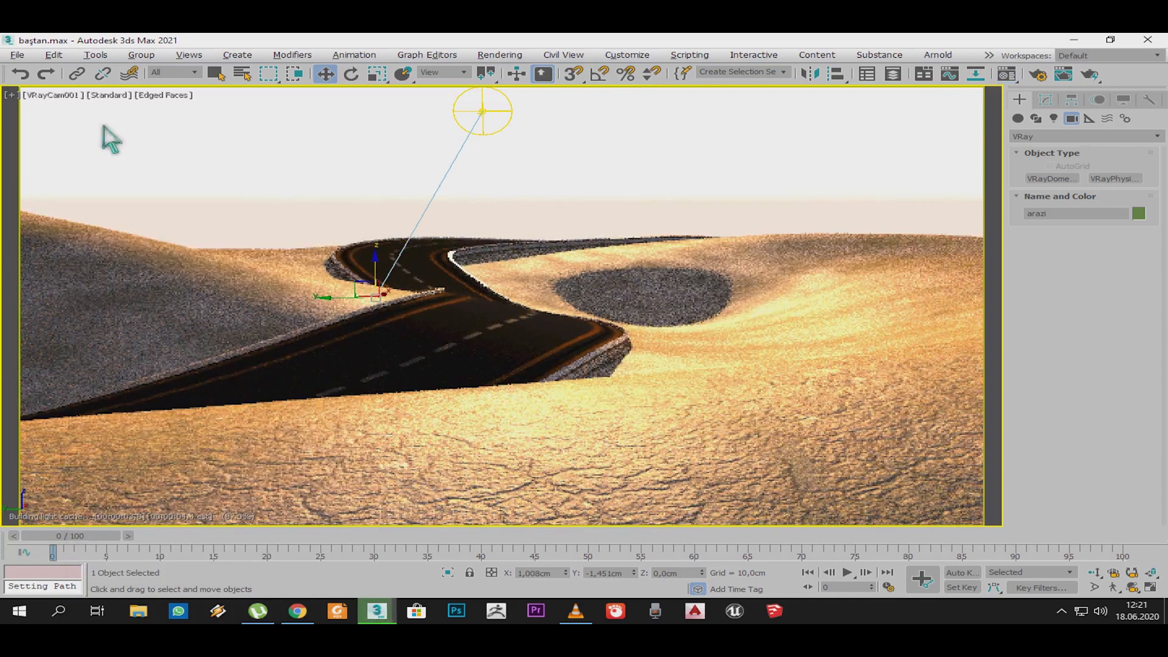
Step: Stop the V-Ray IPR in the viewport and set the HDTV render output size to 1280 × 720
{"action": "left_click", "coordinate": [108, 94]}
{"action": "mouse_move", "coordinate": [255, 121]}
{"action": "left_click", "coordinate": [438, 136]}
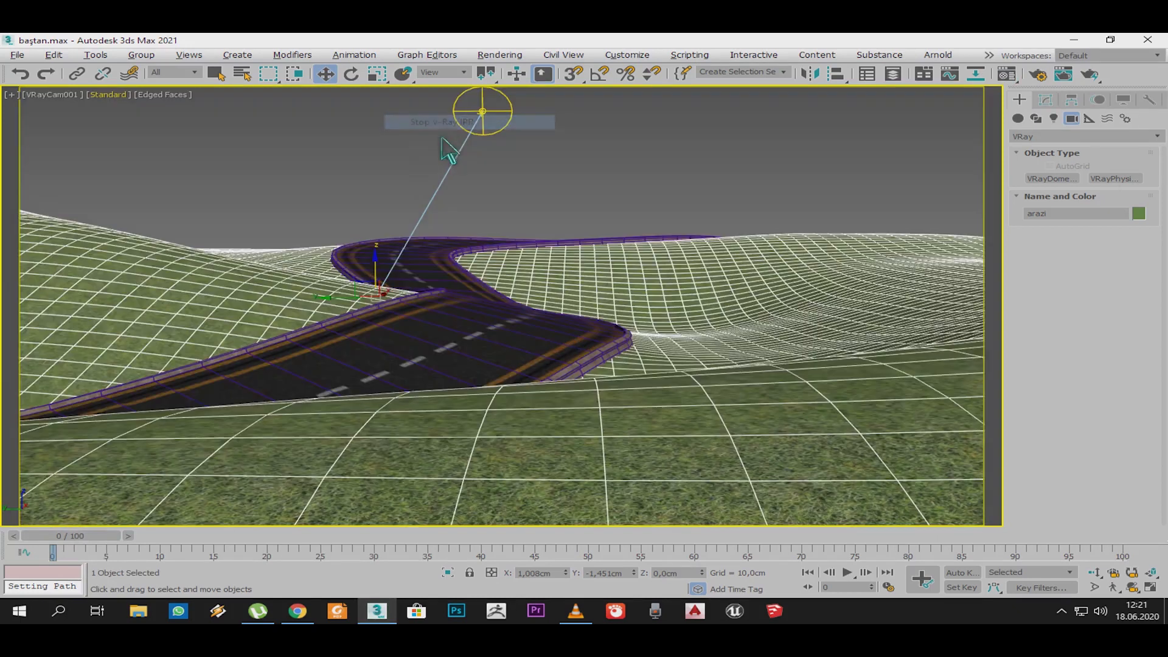
{"action": "key", "text": "F10"}
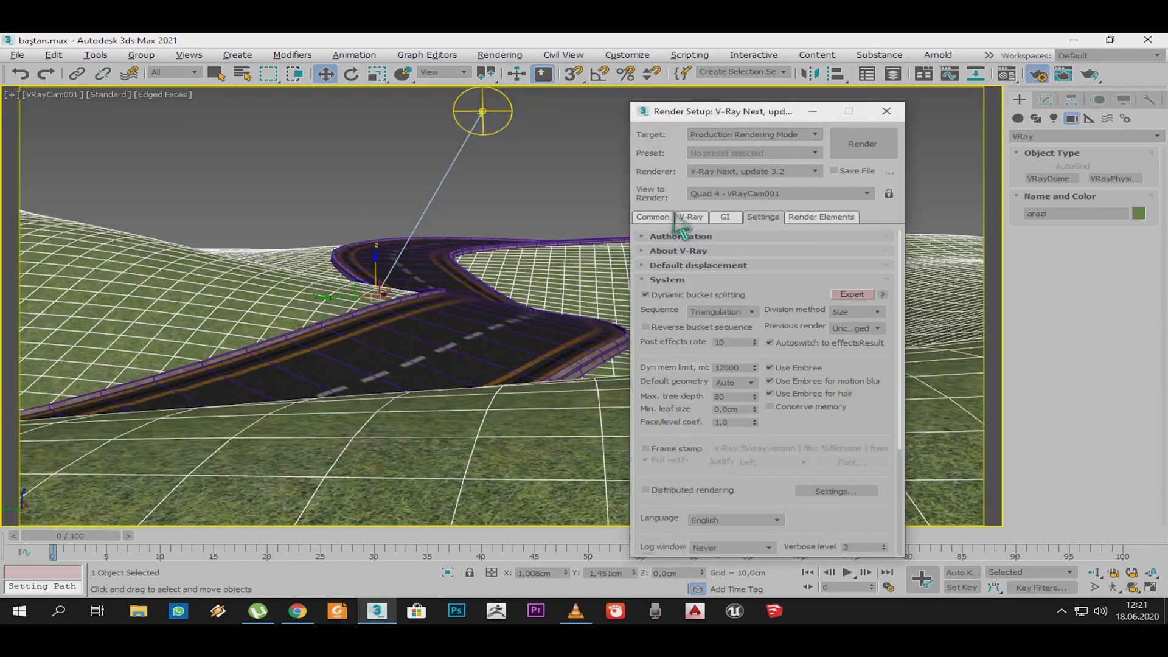
{"action": "left_click", "coordinate": [654, 217]}
{"action": "left_click", "coordinate": [723, 355]}
{"action": "left_click", "coordinate": [722, 355]}
{"action": "left_click", "coordinate": [722, 355]}
{"action": "left_click", "coordinate": [718, 354]}
{"action": "left_click", "coordinate": [725, 388]}
{"action": "left_click", "coordinate": [725, 388]}
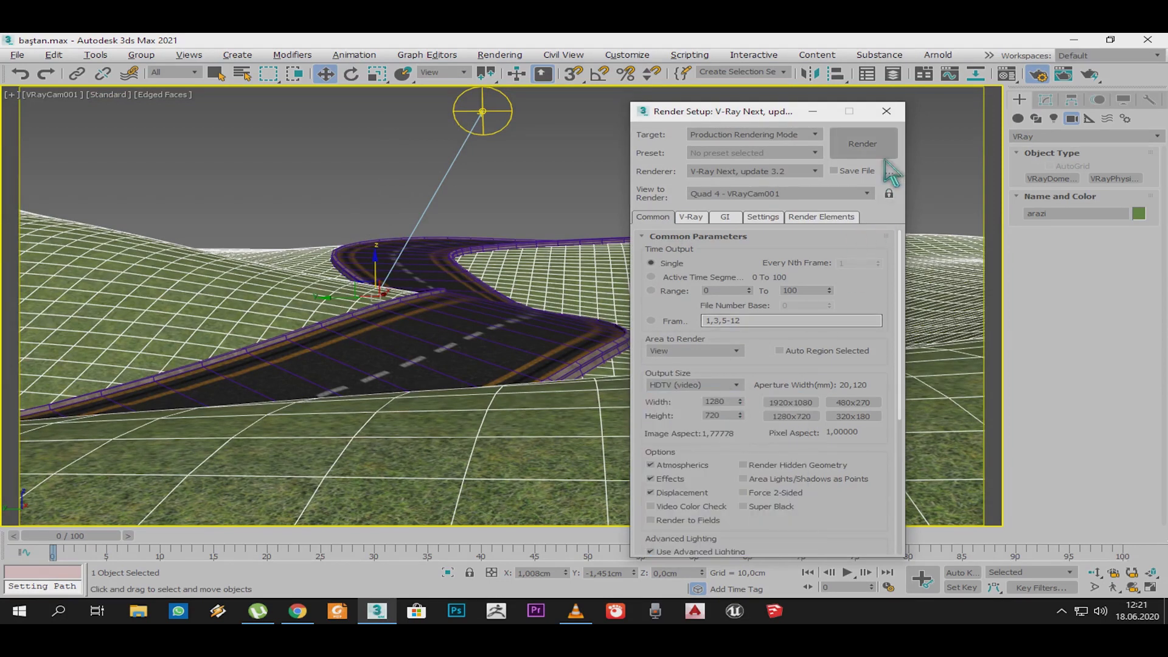
Step: Render the VRayCam001 view, inspect and close the frame buffer, and set the output width to 900
{"action": "left_click", "coordinate": [862, 143]}
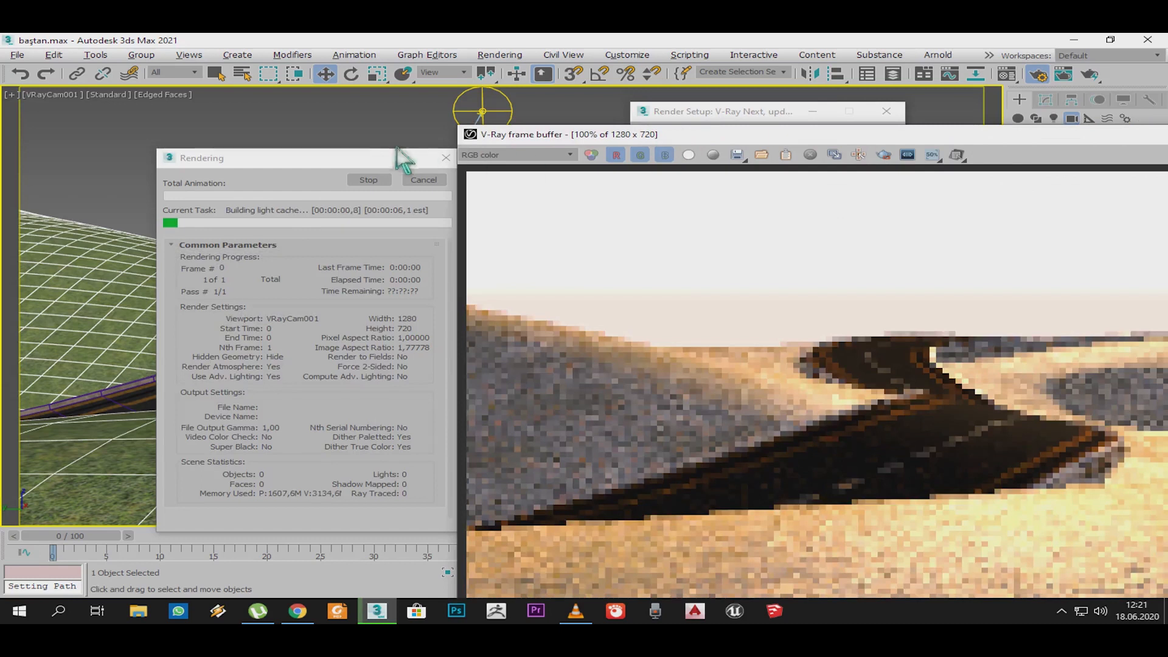
{"action": "left_click_drag", "start_coordinate": [369, 159], "coordinate": [312, 118]}
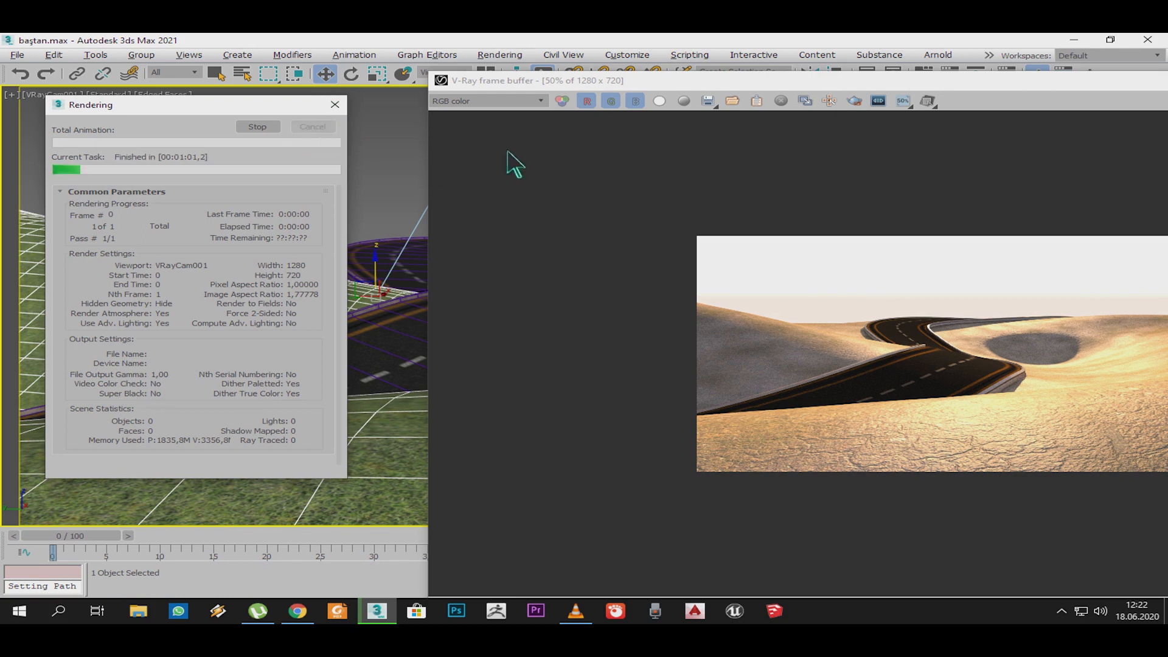
{"action": "left_click_drag", "start_coordinate": [791, 84], "coordinate": [412, 98]}
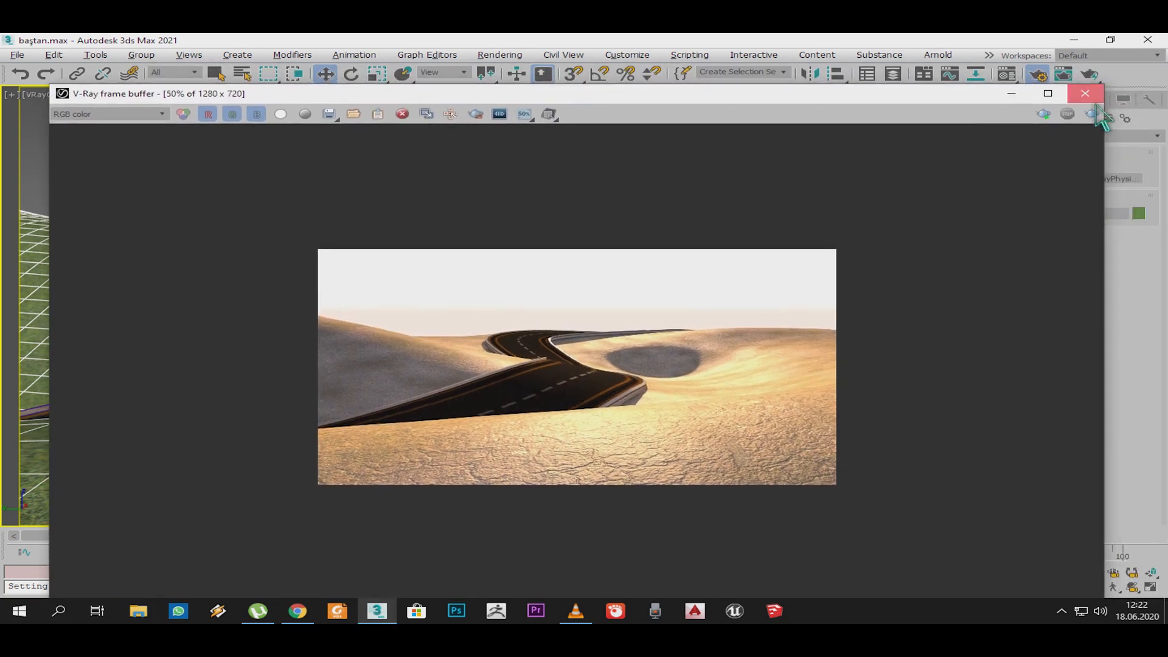
{"action": "left_click", "coordinate": [1089, 97]}
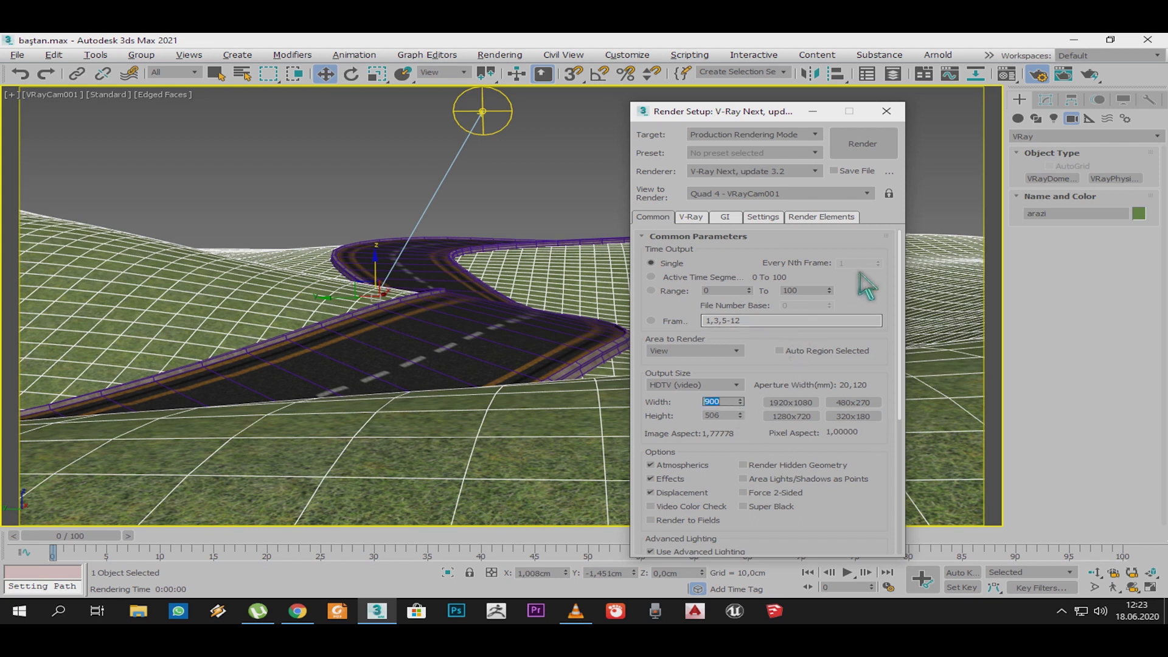
Step: Review the global illumination, image sampler and system render settings and close the render setup
{"action": "left_click", "coordinate": [725, 217]}
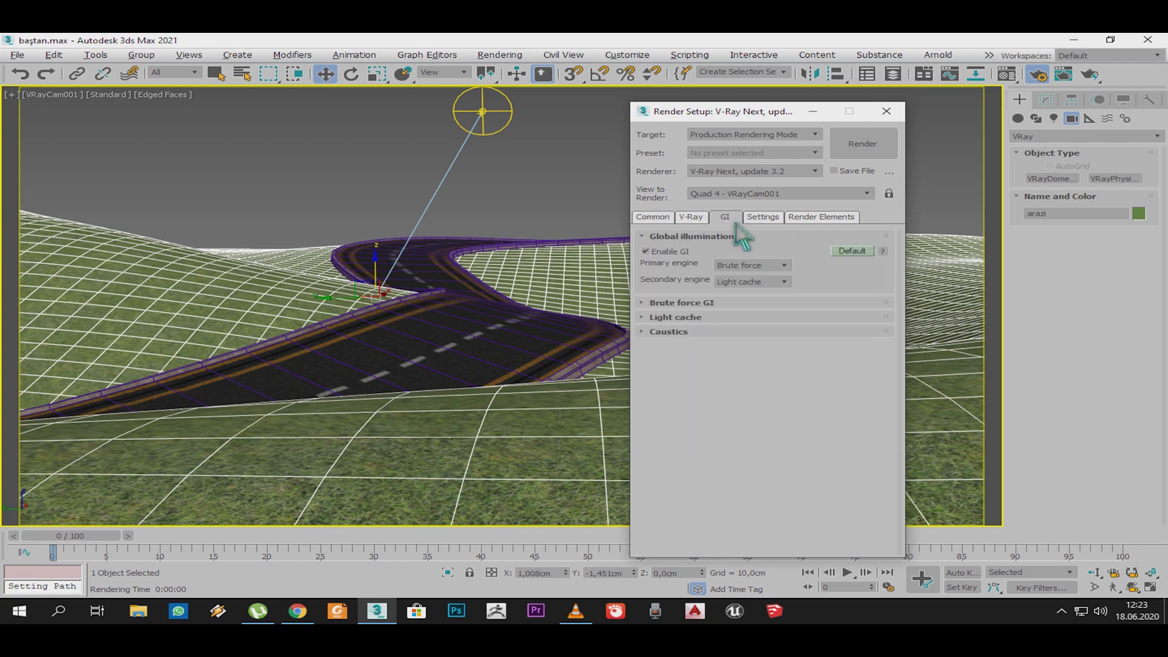
{"action": "left_click", "coordinate": [706, 222]}
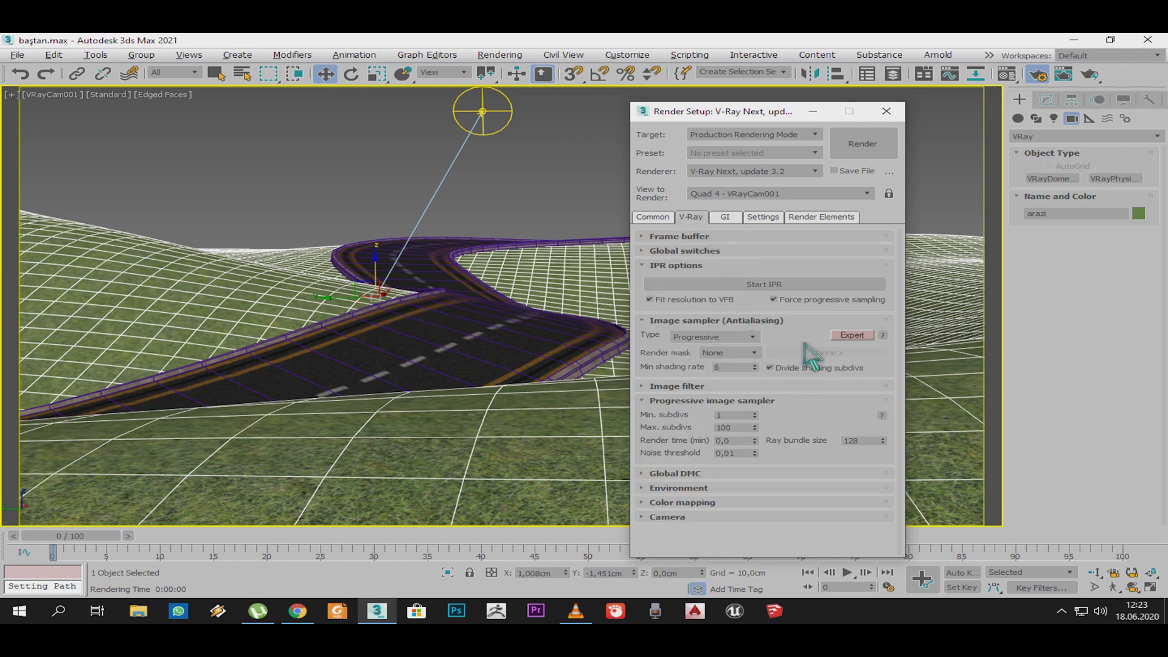
{"action": "left_click", "coordinate": [733, 218]}
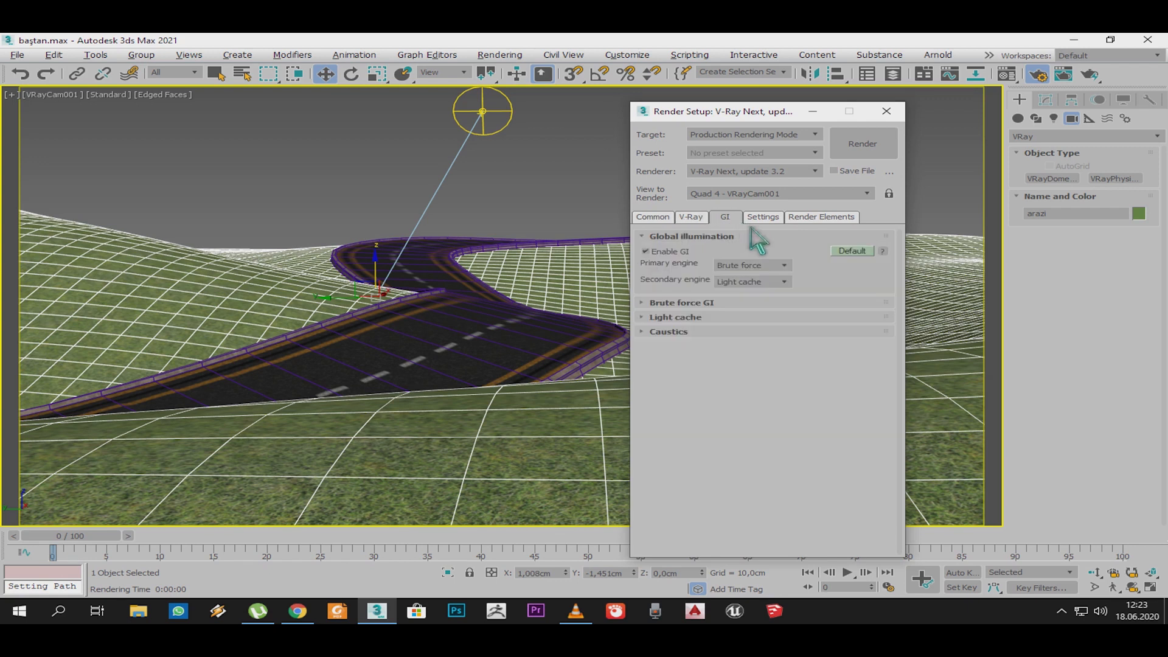
{"action": "left_click", "coordinate": [768, 218]}
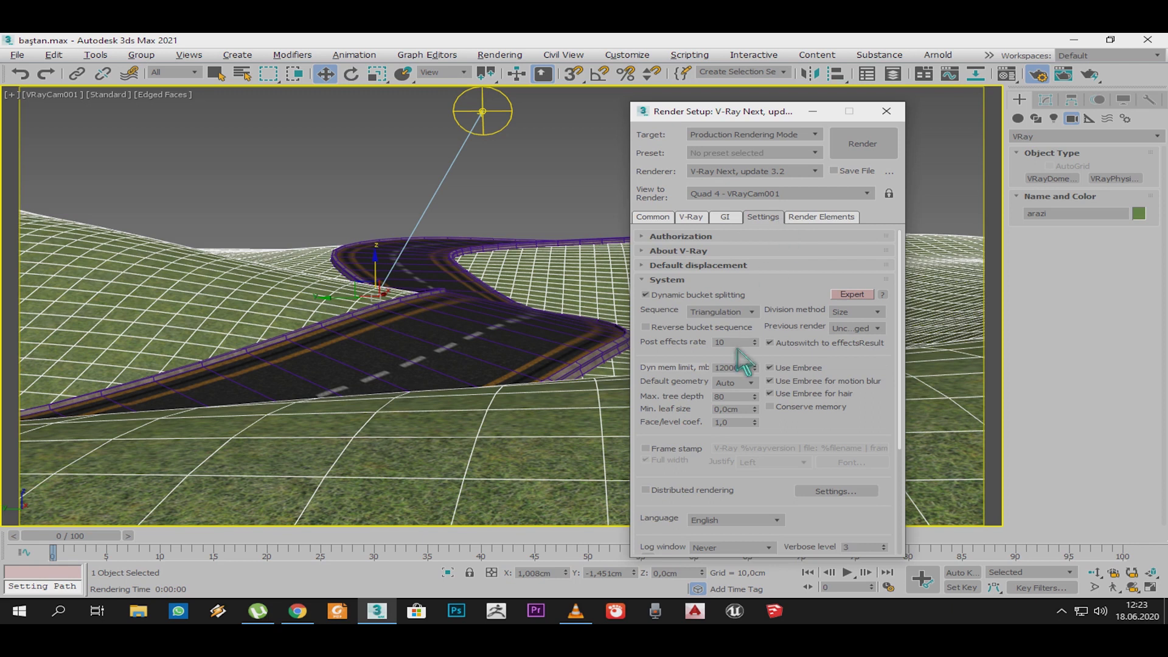
{"action": "left_click", "coordinate": [887, 111]}
Step: Select VRaySun001 in the camera view and restart V-Ray IPR in the viewport
{"action": "left_click", "coordinate": [1046, 100]}
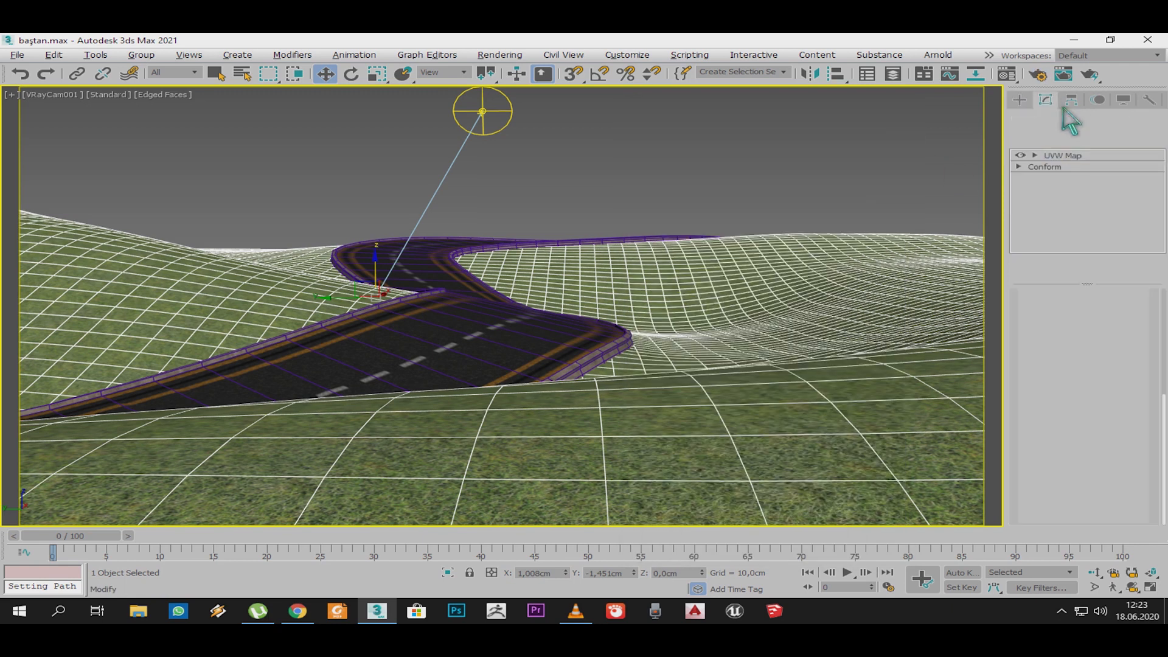
{"action": "left_click", "coordinate": [495, 120]}
{"action": "left_click", "coordinate": [109, 94]}
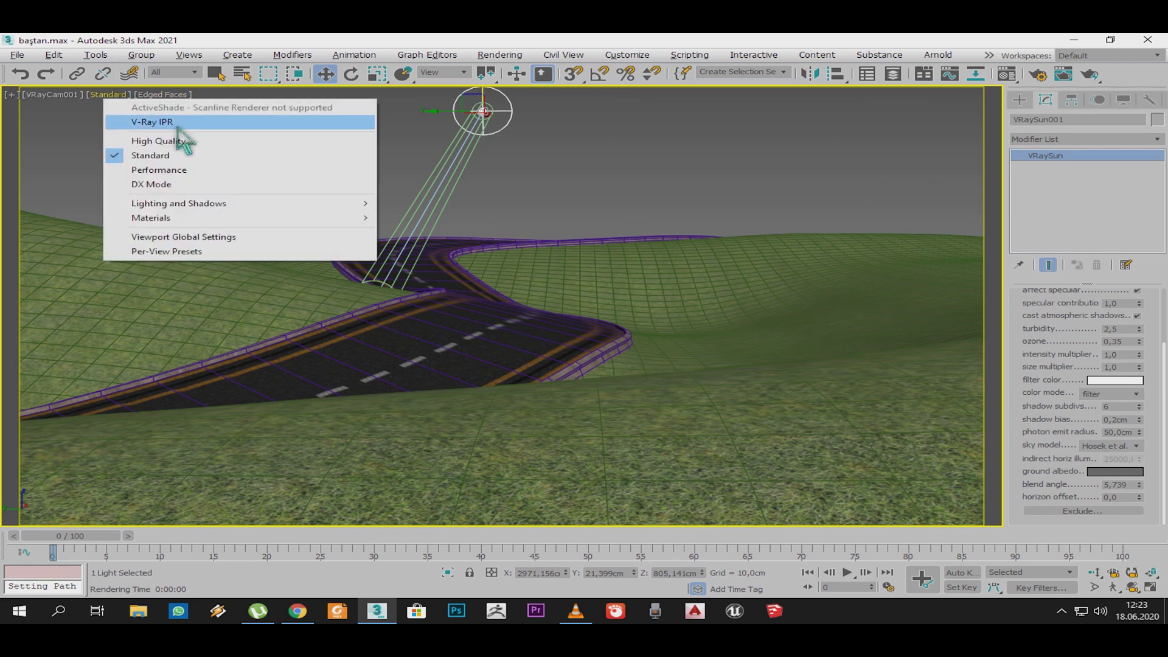
{"action": "left_click", "coordinate": [146, 120]}
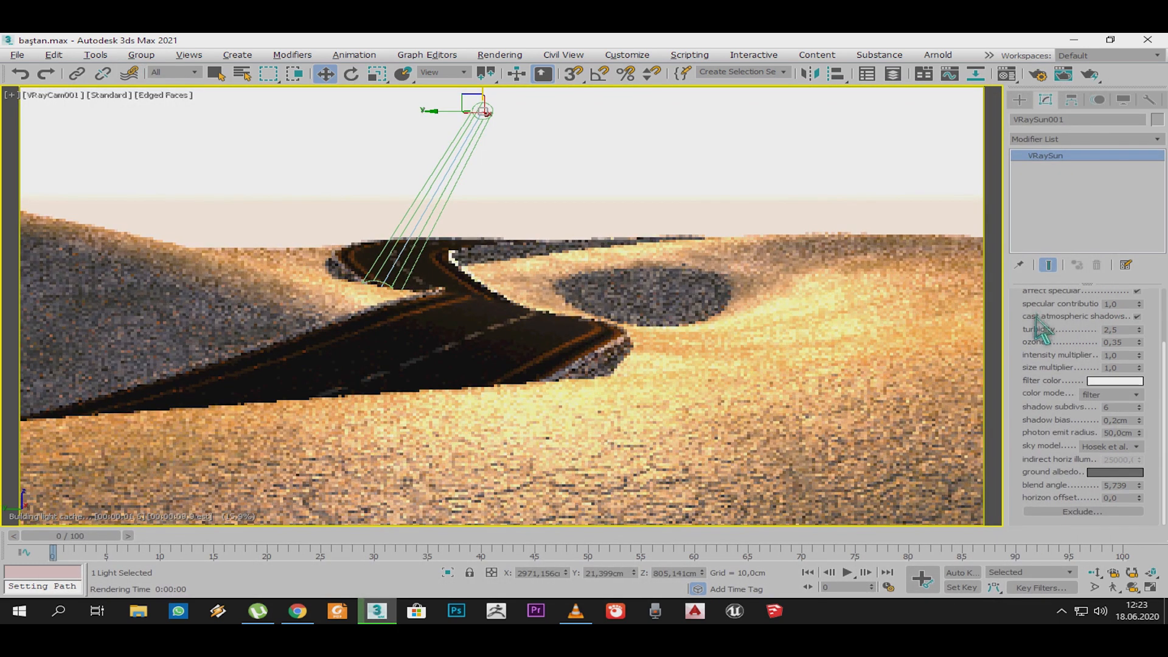
Step: Set the VRaySun001 size multiplier to 0.5 and its intensity multiplier to 0.7
{"action": "scroll", "coordinate": [1038, 331], "scroll_direction": "up", "scroll_amount": 3}
{"action": "left_click", "coordinate": [1135, 361]}
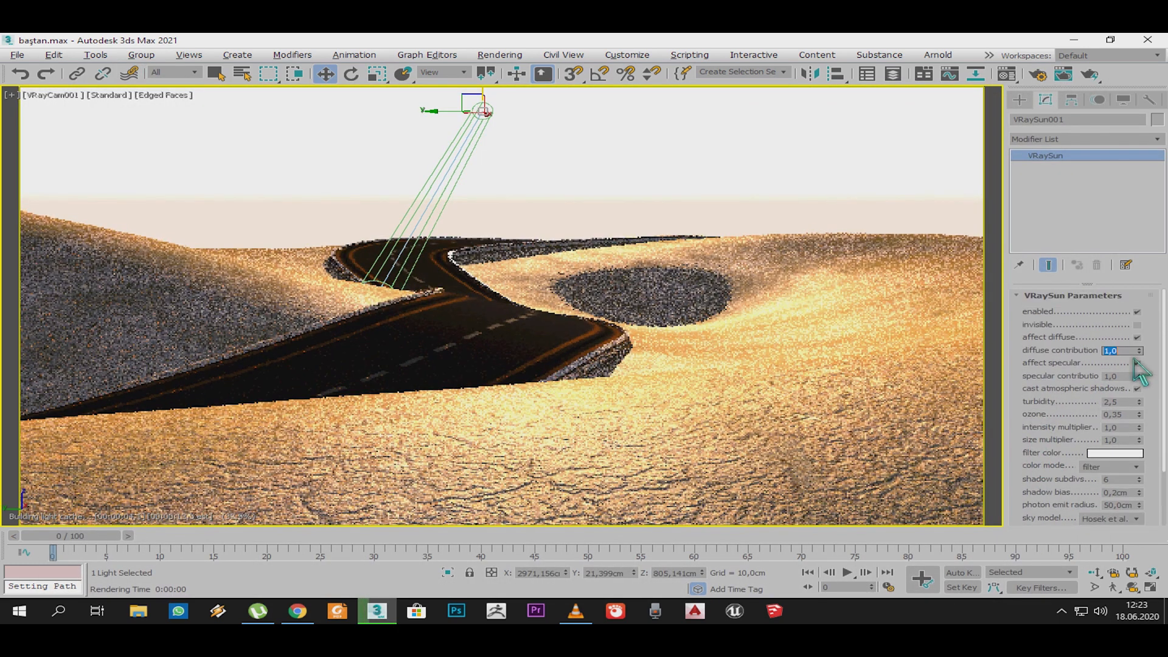
{"action": "scroll", "coordinate": [1039, 346], "scroll_direction": "down", "scroll_amount": 1}
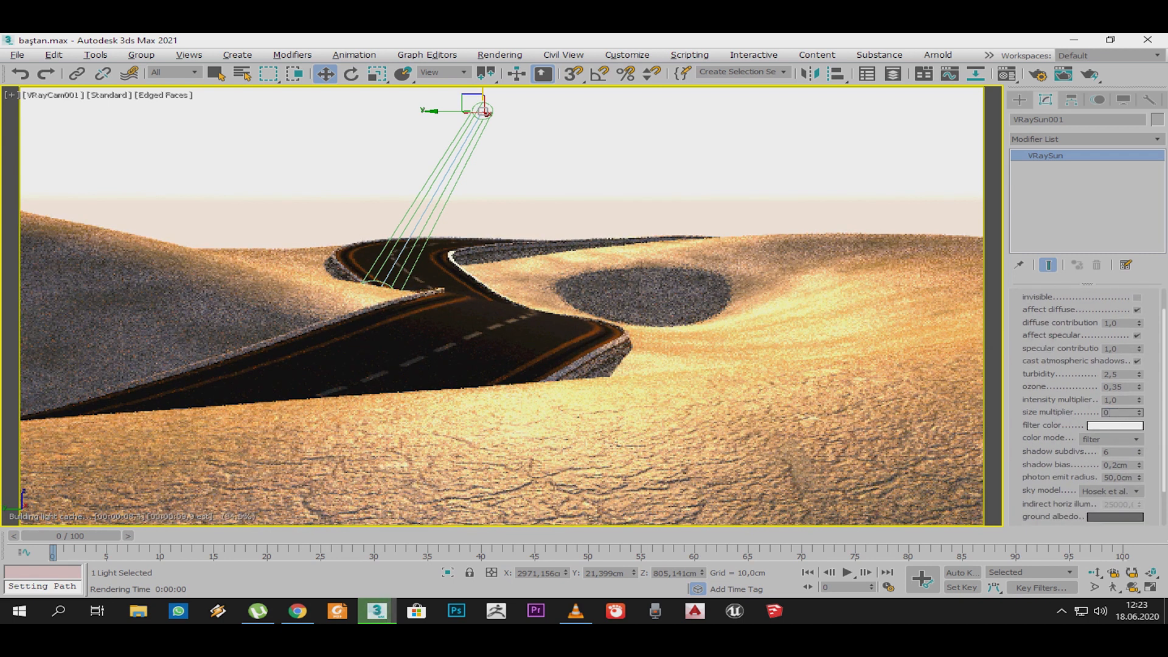
{"action": "key", "text": "shift+Tab"}
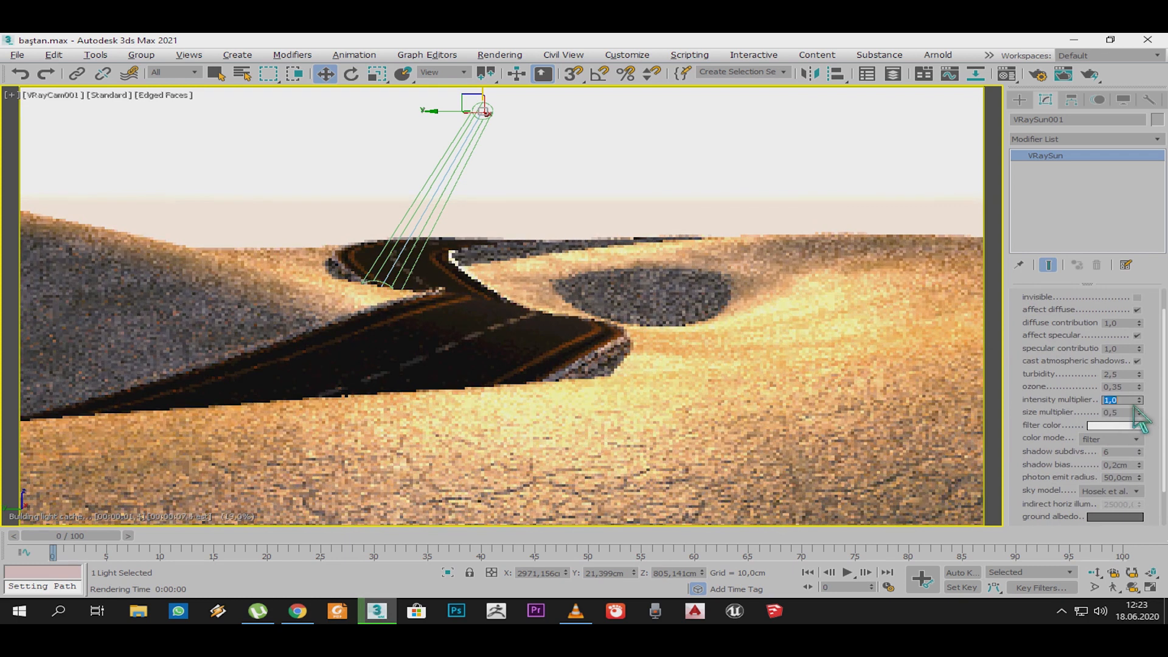
{"action": "type", "text": "0,5"}
{"action": "key", "text": "Return"}
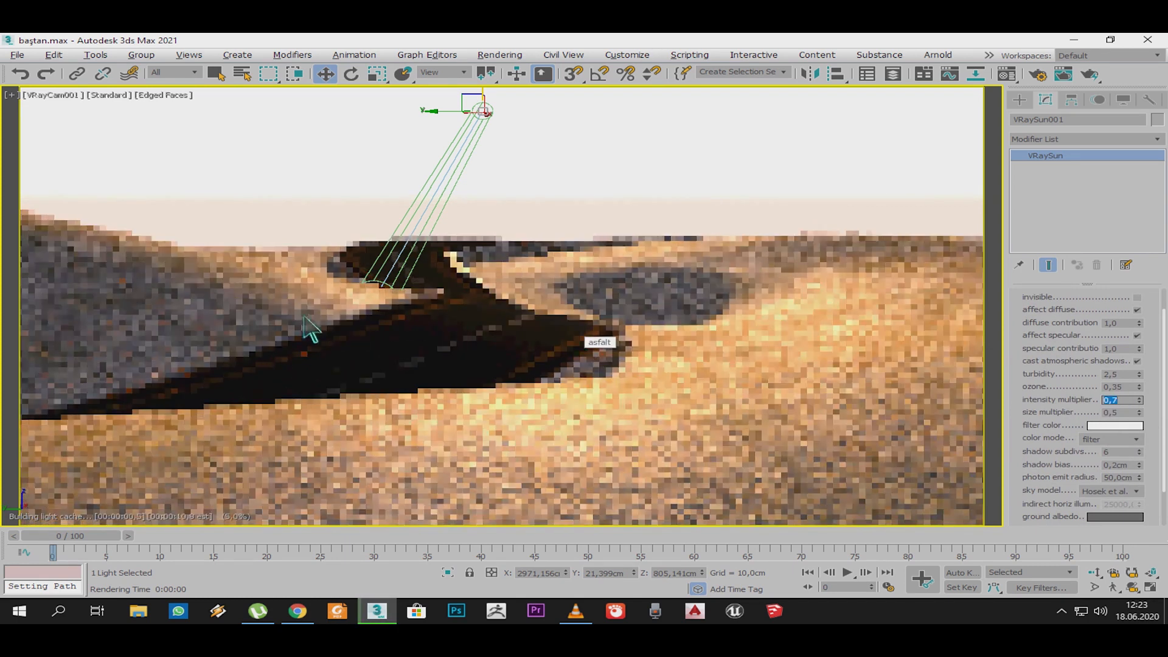
Step: Open the DefaultVRaySky map in the Material Editor and set its sun turbidity to 5
{"action": "left_click", "coordinate": [464, 344]}
{"action": "key", "text": "m"}
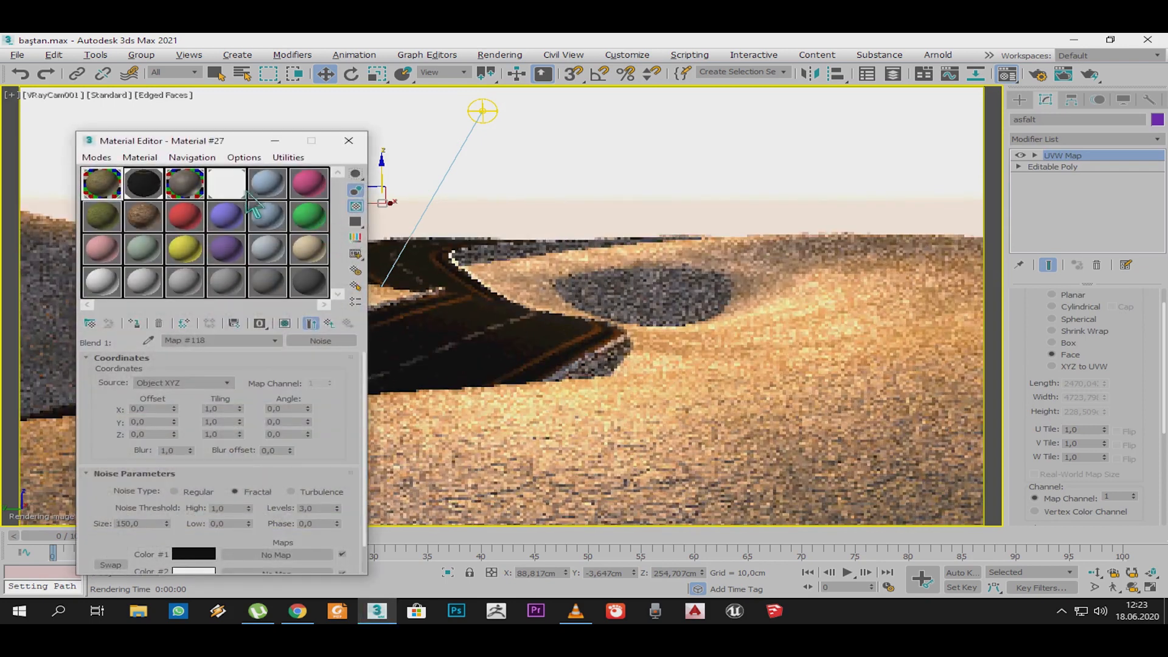
{"action": "type", "text": "2,0"}
{"action": "key", "text": "Return"}
{"action": "type", "text": "5,0"}
{"action": "key", "text": "Return"}
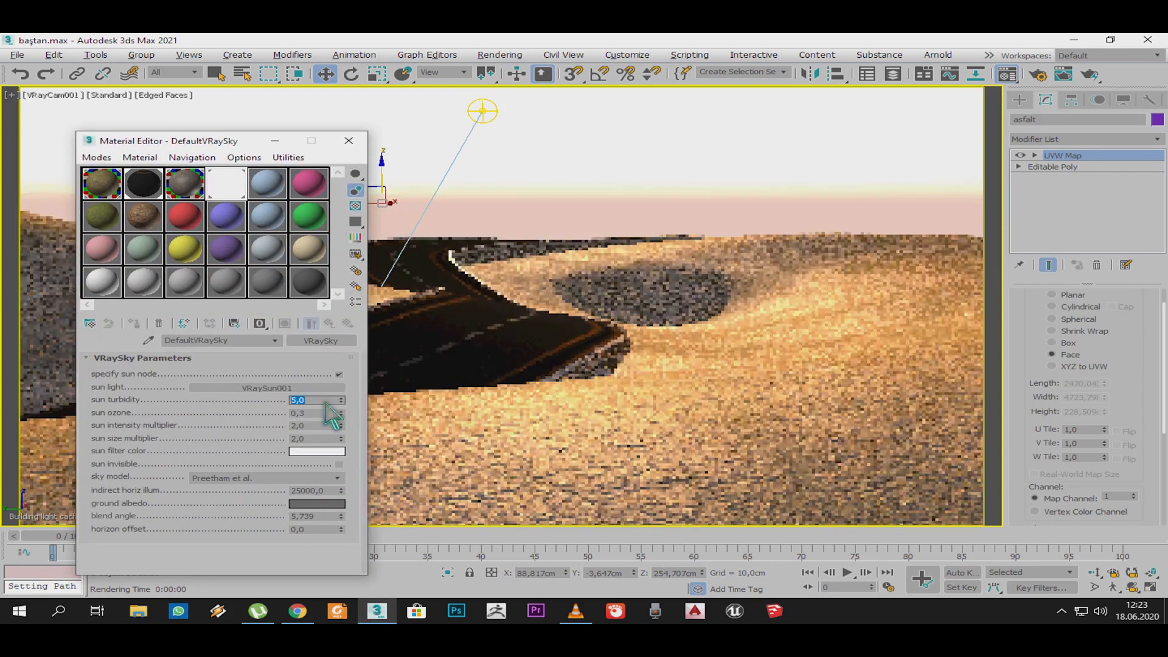
Step: Set the sky map's sun ozone to 0.35 and its sun intensity and size multipliers to 1, and close the Material Editor
{"action": "type", "text": "5"}
{"action": "key", "text": "Return"}
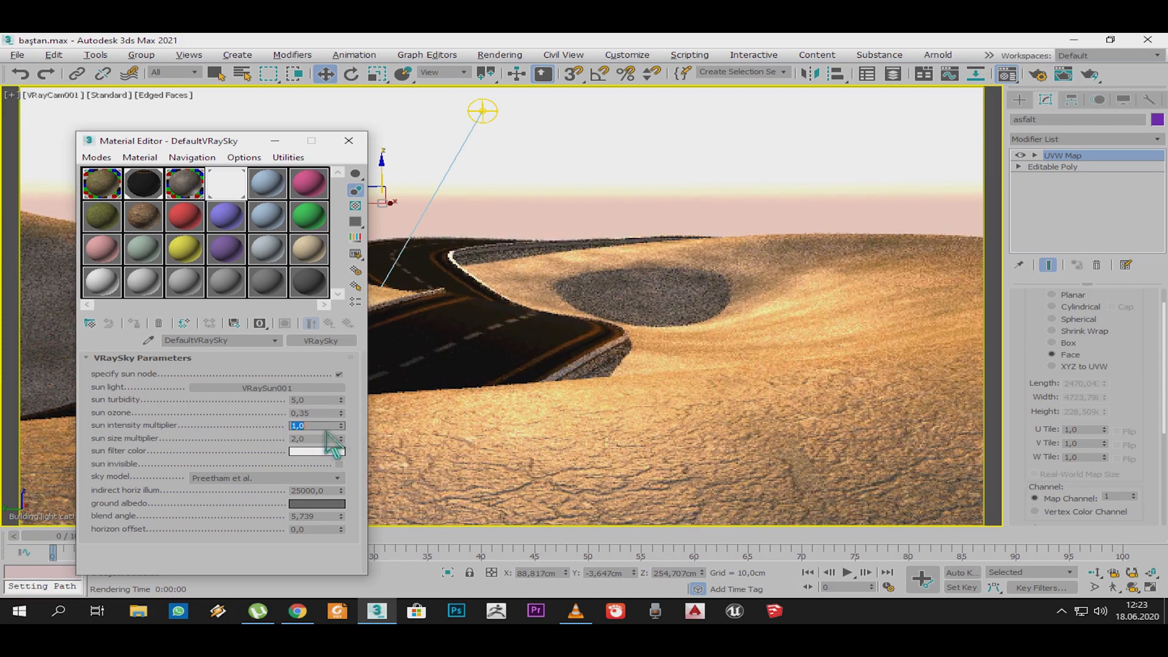
{"action": "left_click_drag", "start_coordinate": [315, 438], "coordinate": [293, 444]}
{"action": "type", "text": "1"}
{"action": "key", "text": "Return"}
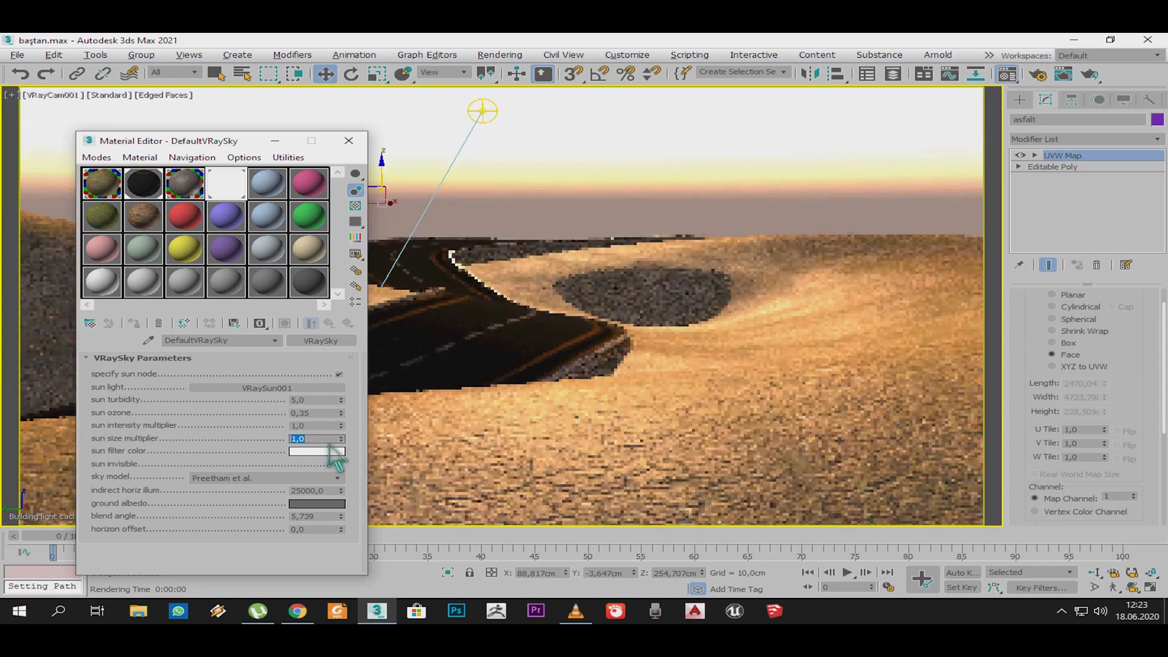
{"action": "left_click", "coordinate": [348, 140]}
Step: Select VRayCam001 from the scene object list and set its vignetting amount to 2.0
{"action": "key", "text": "h"}
{"action": "left_click", "coordinate": [15, 109]}
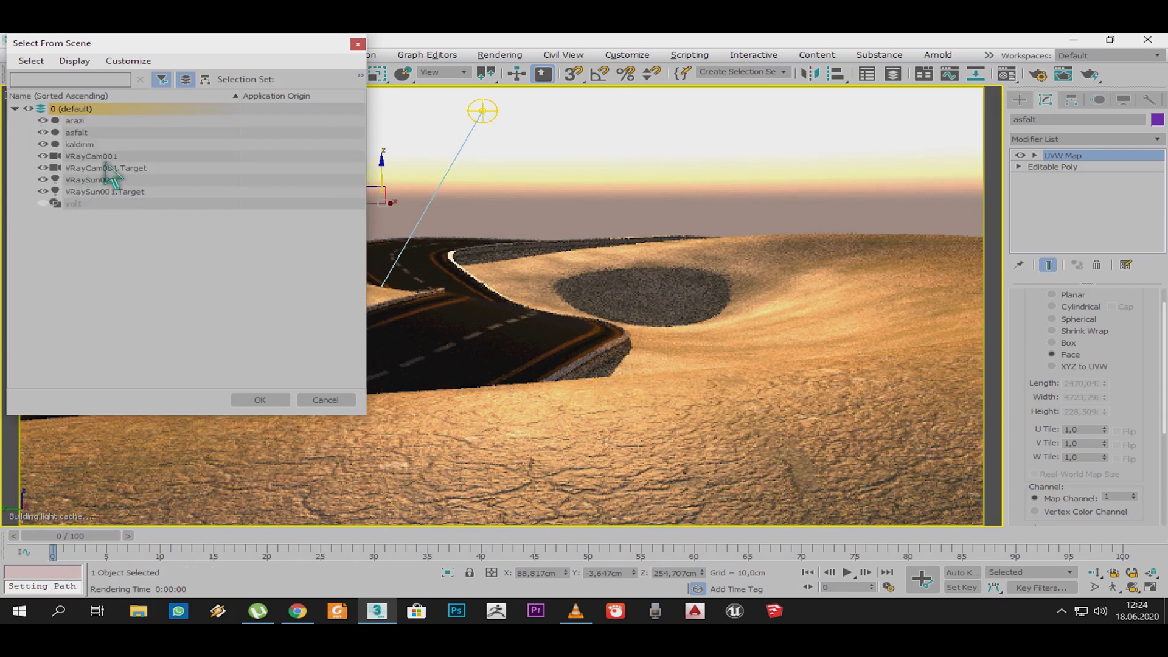
{"action": "double_click", "coordinate": [110, 164]}
{"action": "scroll", "coordinate": [1028, 338], "scroll_direction": "down", "scroll_amount": 5}
{"action": "left_click", "coordinate": [1047, 421]}
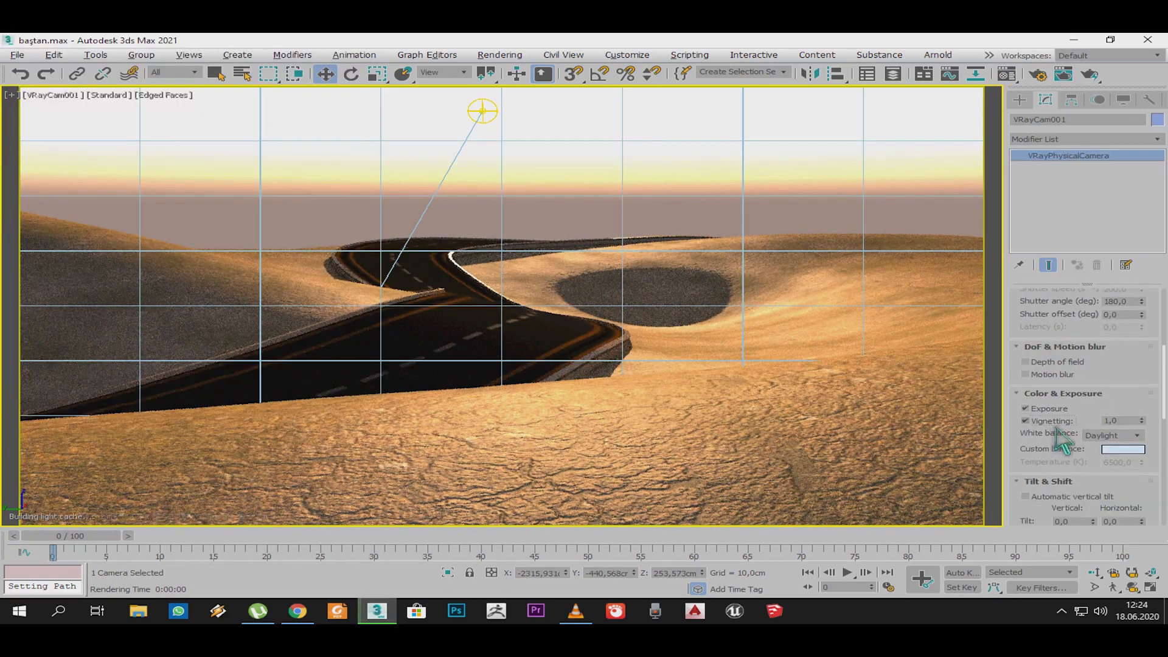
{"action": "left_click", "coordinate": [1142, 418]}
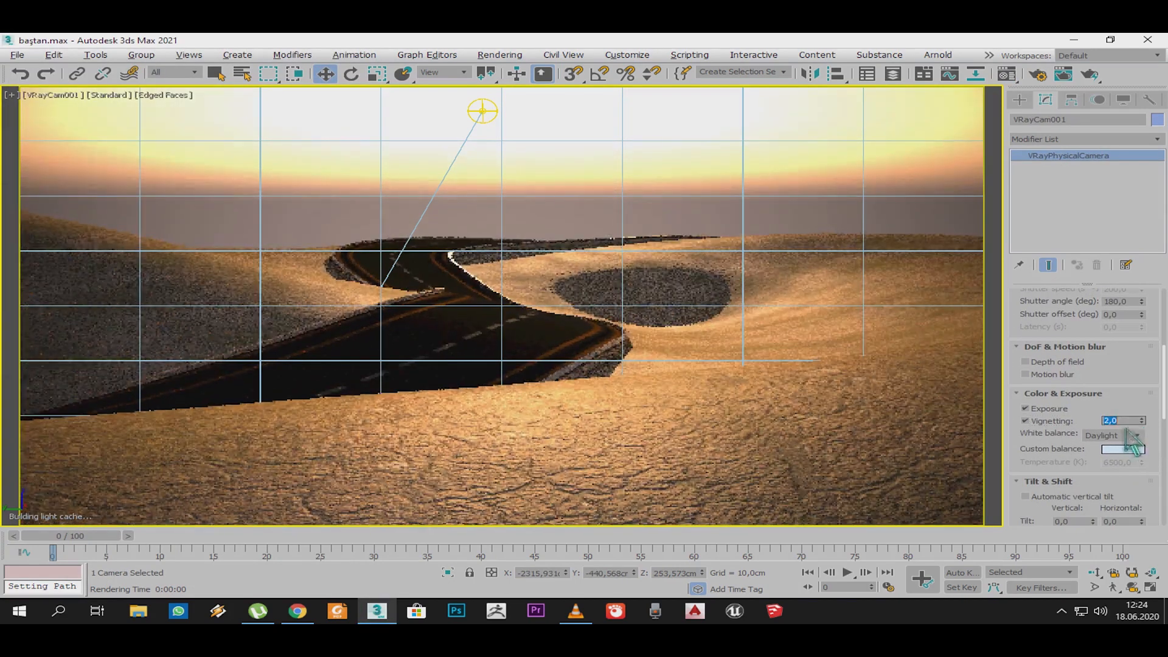
{"action": "left_click", "coordinate": [1123, 449]}
{"action": "left_click", "coordinate": [650, 236]}
{"action": "scroll", "coordinate": [1132, 502], "scroll_direction": "up", "scroll_amount": 5}
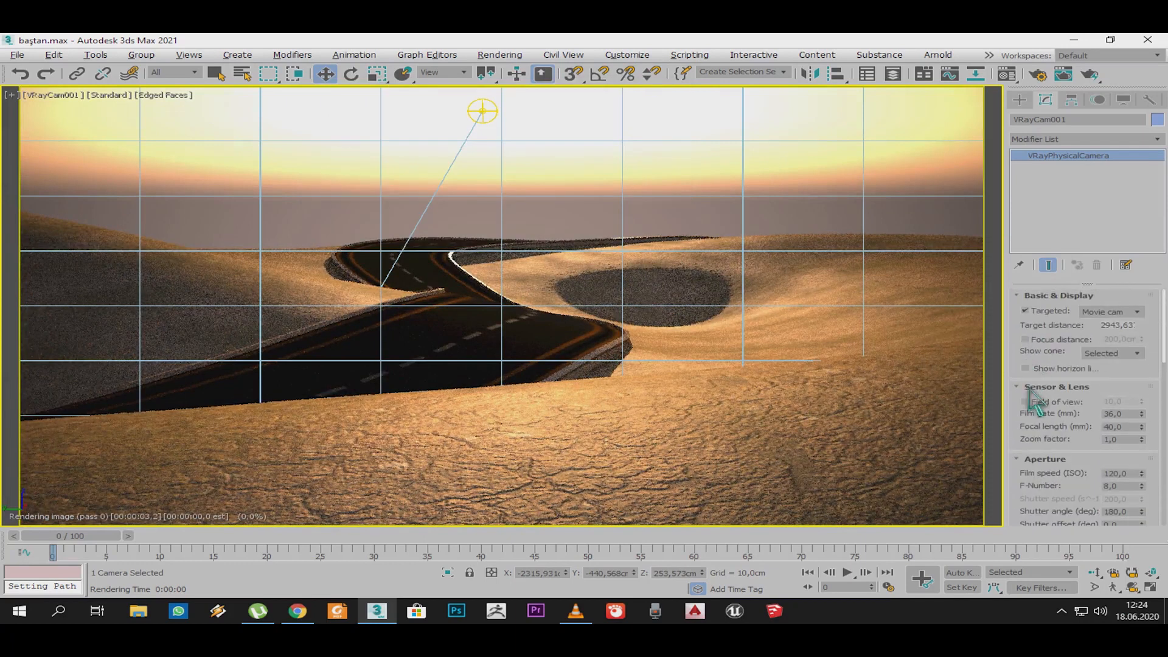
Step: Select the asphalt road and move the camera view closer to the road's bend
{"action": "left_click", "coordinate": [1020, 101]}
{"action": "left_click", "coordinate": [551, 338]}
{"action": "scroll", "coordinate": [530, 339], "scroll_direction": "up", "scroll_amount": 3}
{"action": "middle_click_drag", "start_coordinate": [535, 350], "coordinate": [560, 365]}
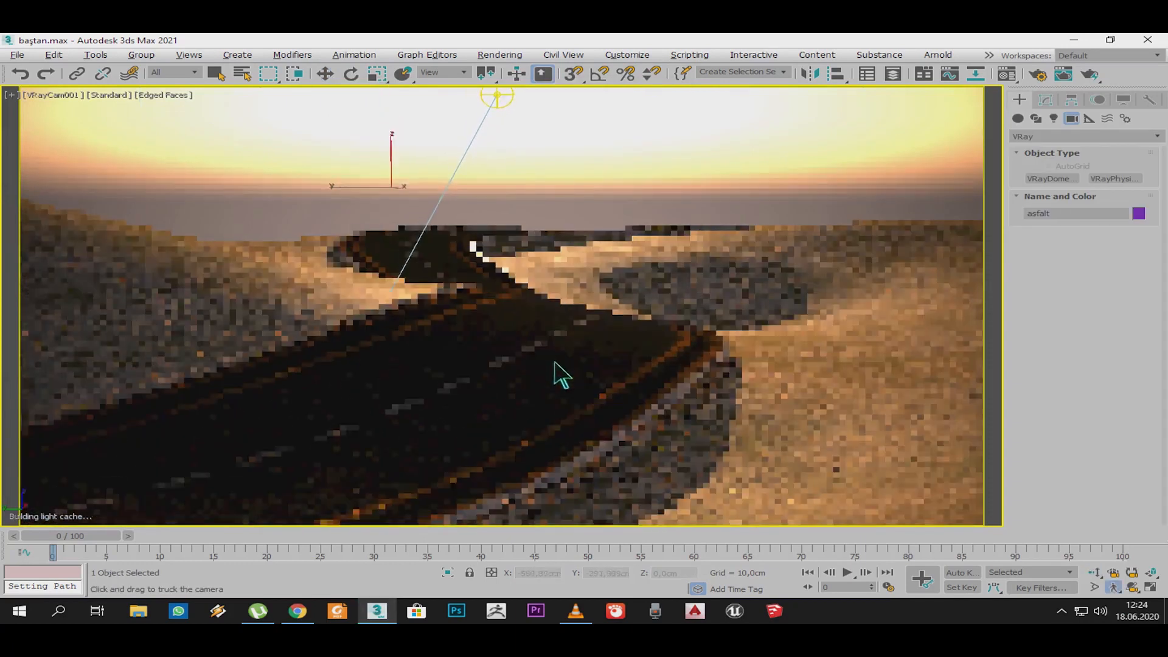
Step: In Material #27's Noise map, set the noise levels to 2.0 and the size to 70, and close the Material Editor
{"action": "key", "text": "m"}
{"action": "left_click", "coordinate": [105, 185]}
{"action": "left_click_drag", "start_coordinate": [217, 143], "coordinate": [223, 93]}
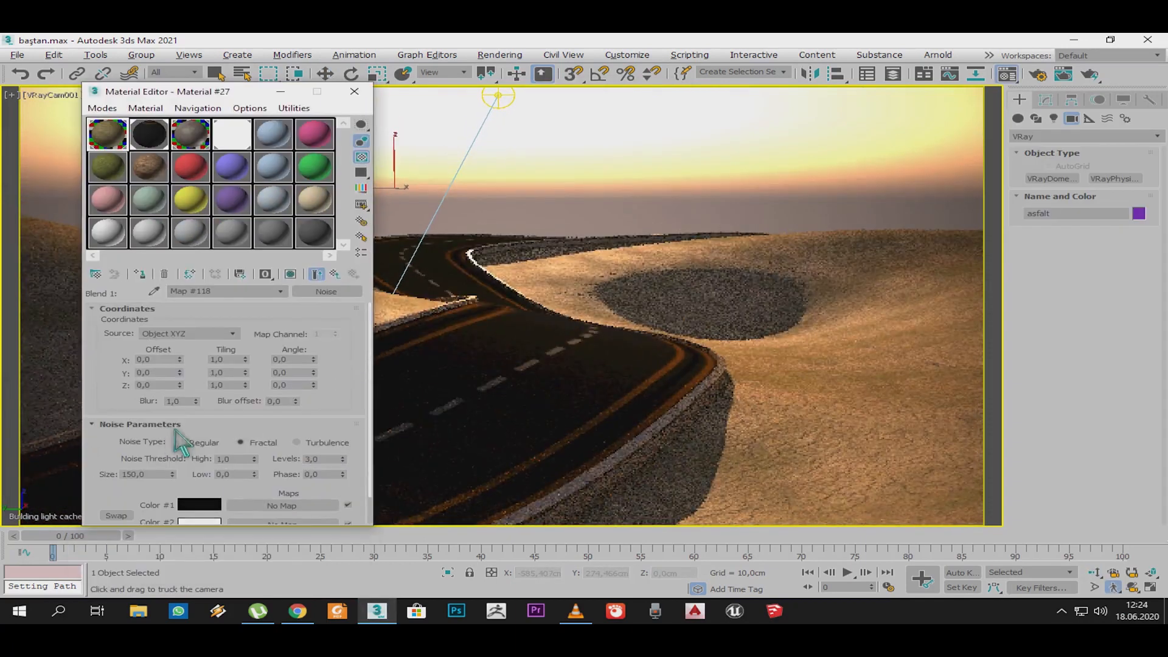
{"action": "left_click", "coordinate": [342, 462]}
{"action": "left_click_drag", "start_coordinate": [166, 496], "coordinate": [163, 468]}
{"action": "double_click", "coordinate": [152, 448]}
{"action": "type", "text": "70"}
{"action": "key", "text": "Return"}
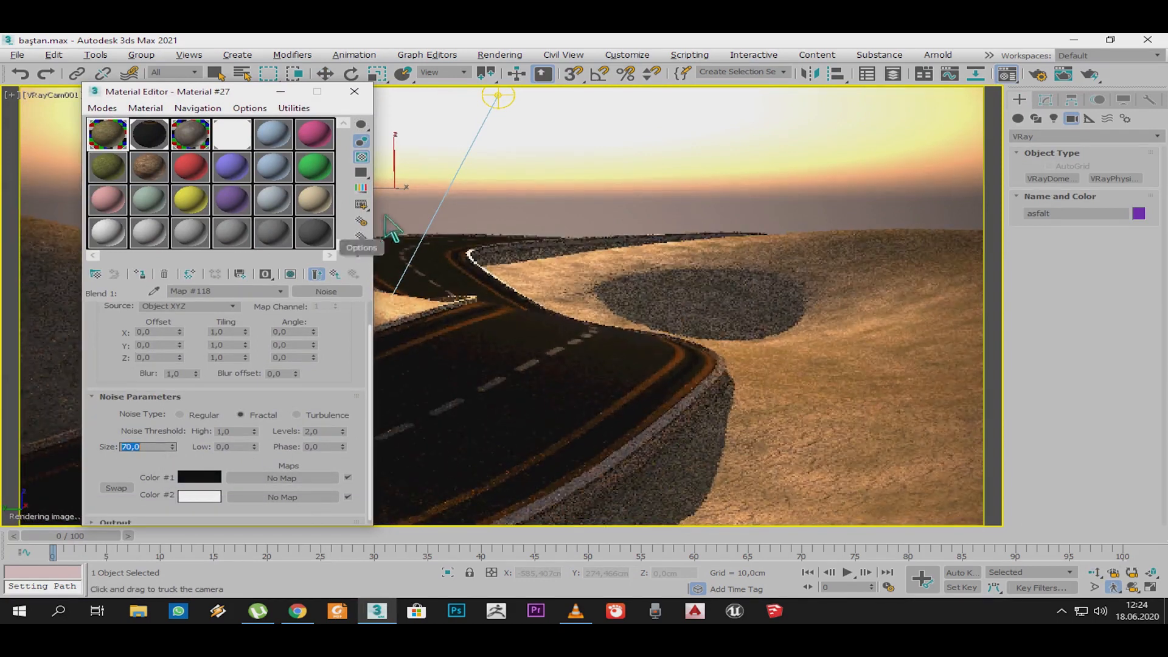
{"action": "left_click", "coordinate": [336, 275]}
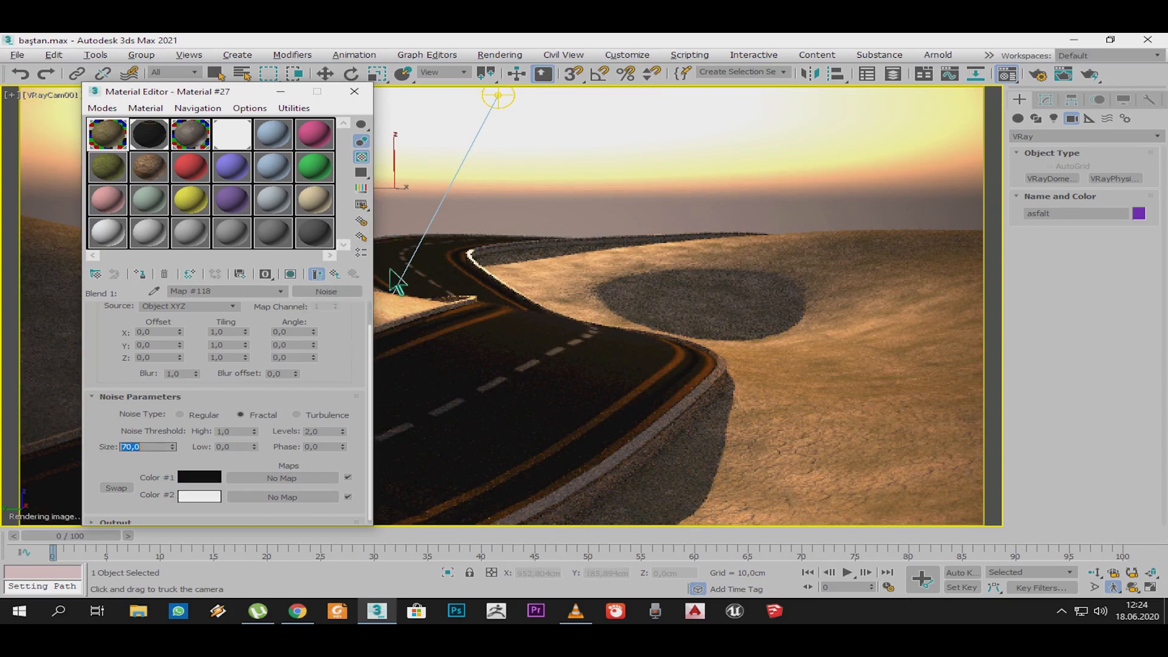
{"action": "left_click", "coordinate": [355, 91]}
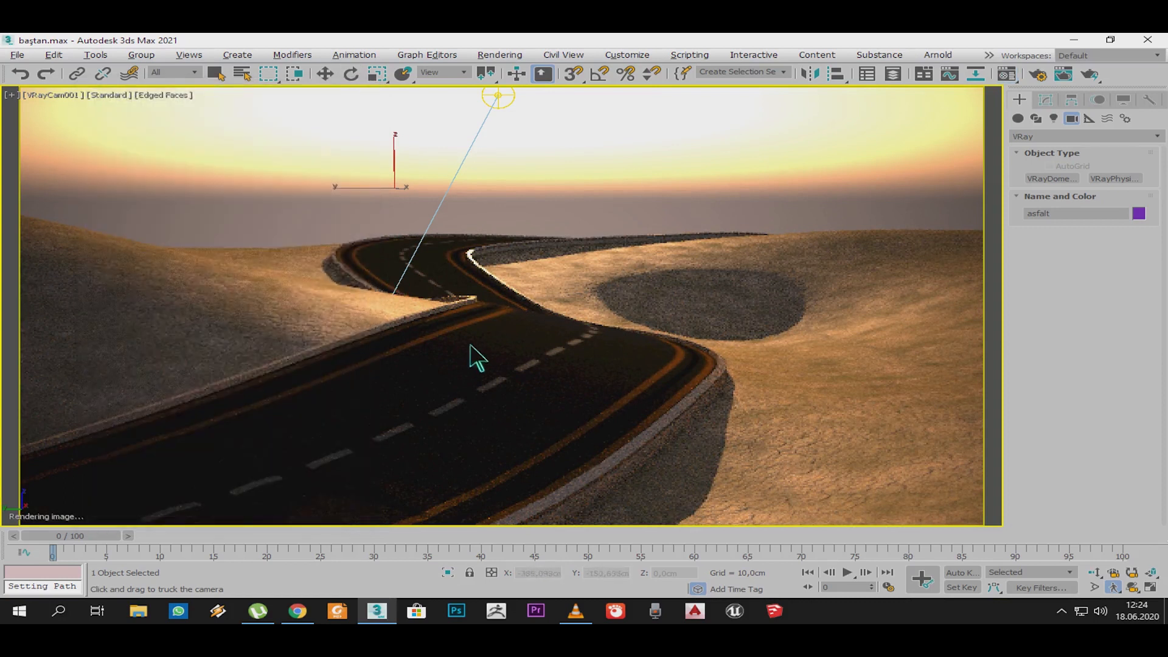
Step: Render the VRayCam001 view with V-Ray and move the frame buffer clear of the render settings
{"action": "key", "text": "F10"}
{"action": "left_click", "coordinate": [863, 144]}
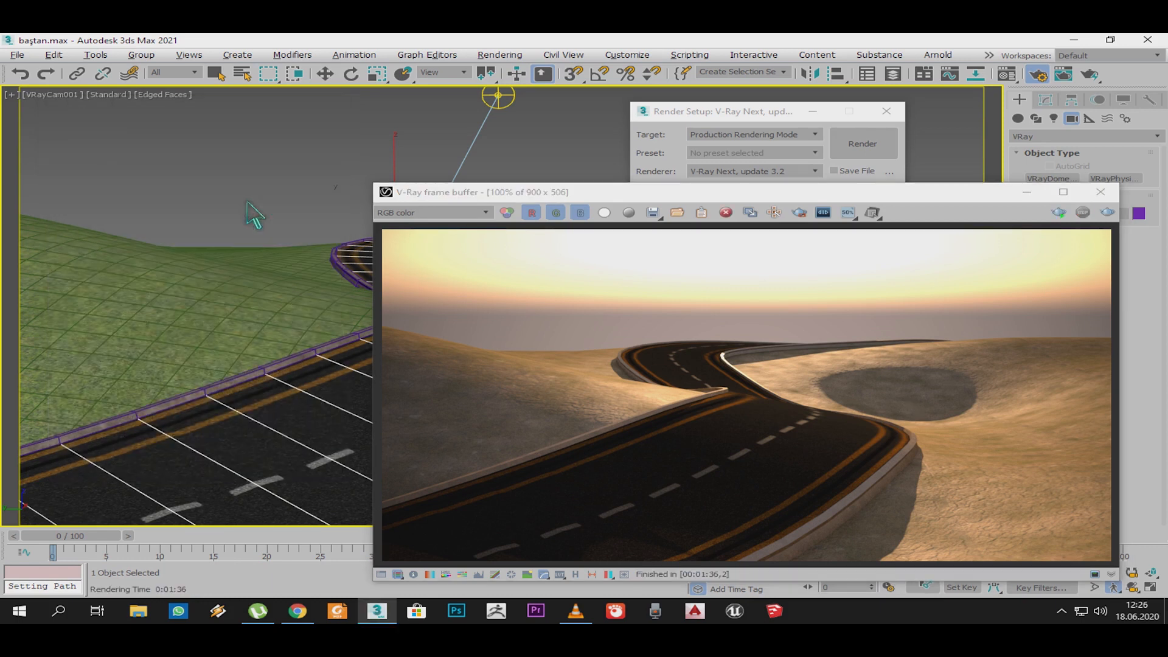
{"action": "left_click_drag", "start_coordinate": [992, 197], "coordinate": [649, 148]}
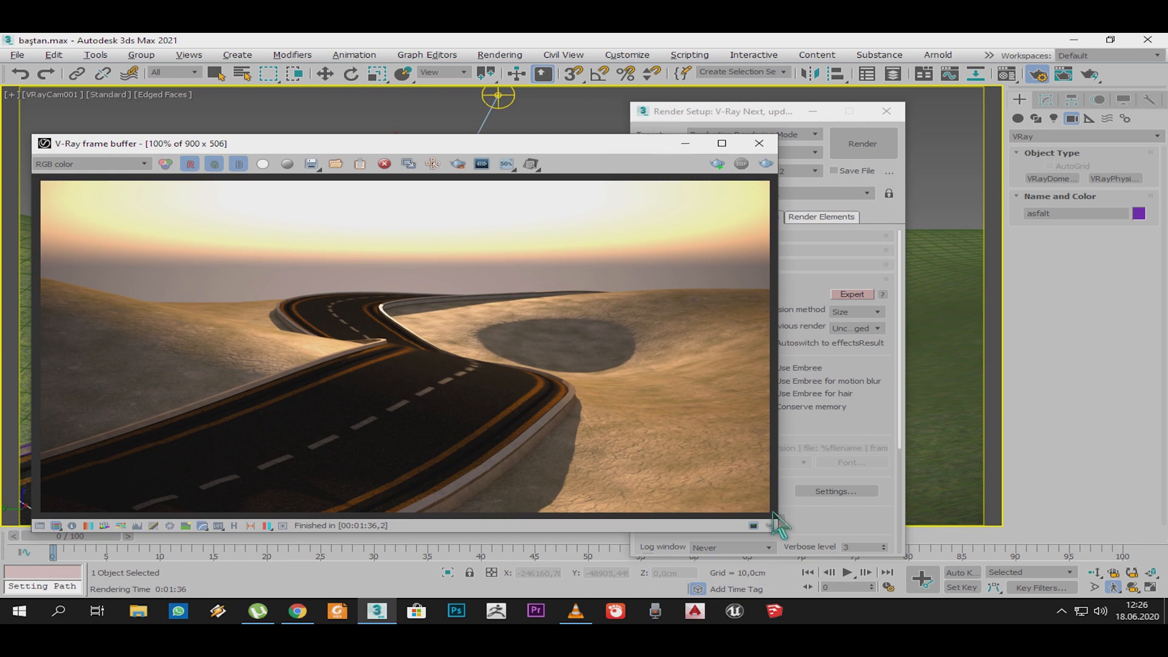
Step: Enable exposure correction with exposure -0.05, highlight burn 0.33 and contrast -0.02, and set the white balance temperature to 5923
{"action": "left_click", "coordinate": [72, 525]}
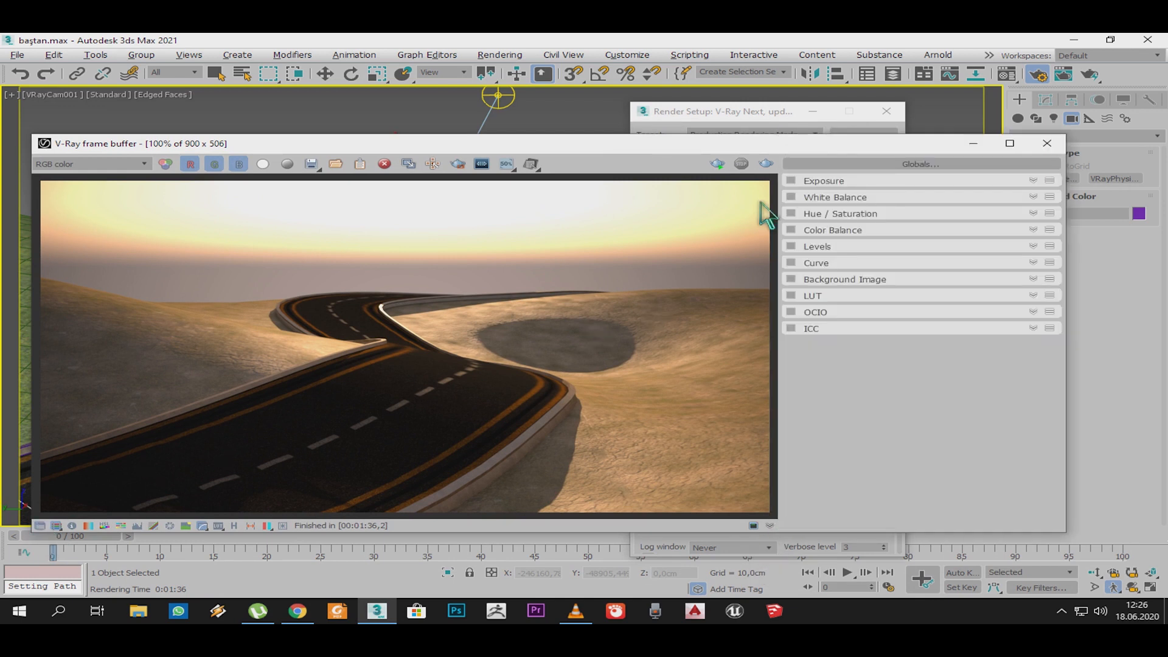
{"action": "left_click", "coordinate": [867, 185]}
{"action": "left_click_drag", "start_coordinate": [904, 208], "coordinate": [898, 212]}
{"action": "mouse_move", "coordinate": [953, 231]}
{"action": "left_mouse_down"}
{"action": "mouse_move", "coordinate": [851, 236]}
{"action": "mouse_move", "coordinate": [914, 210]}
{"action": "mouse_move", "coordinate": [880, 236]}
{"action": "left_mouse_up"}
{"action": "left_click_drag", "start_coordinate": [912, 261], "coordinate": [911, 255]}
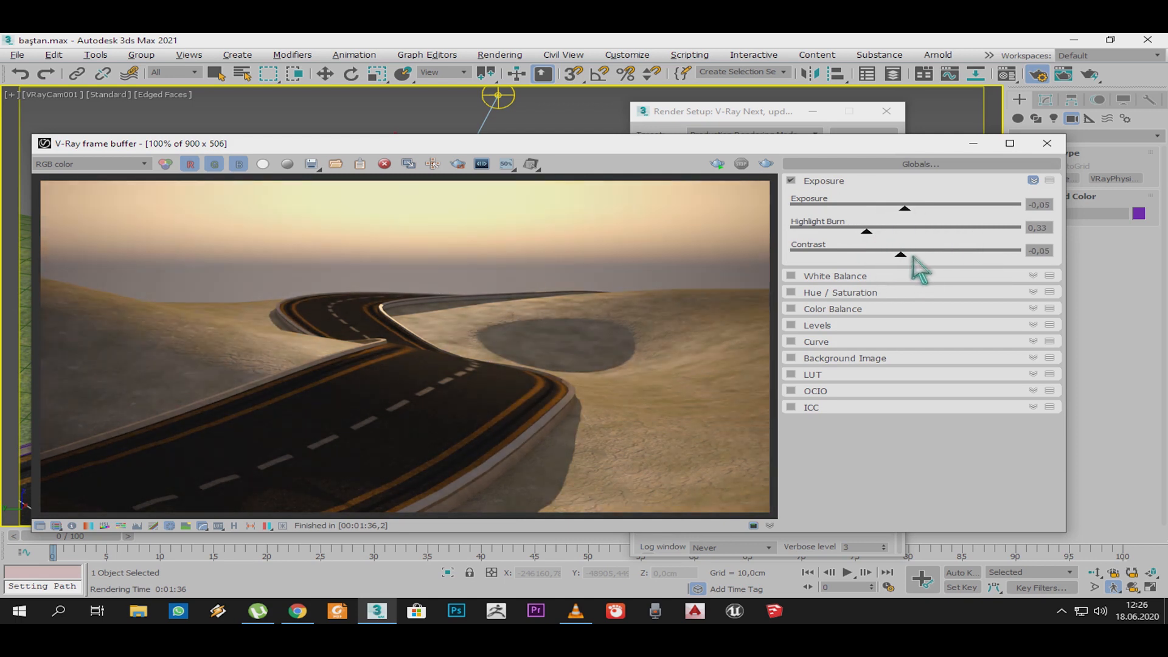
{"action": "left_click", "coordinate": [804, 279]}
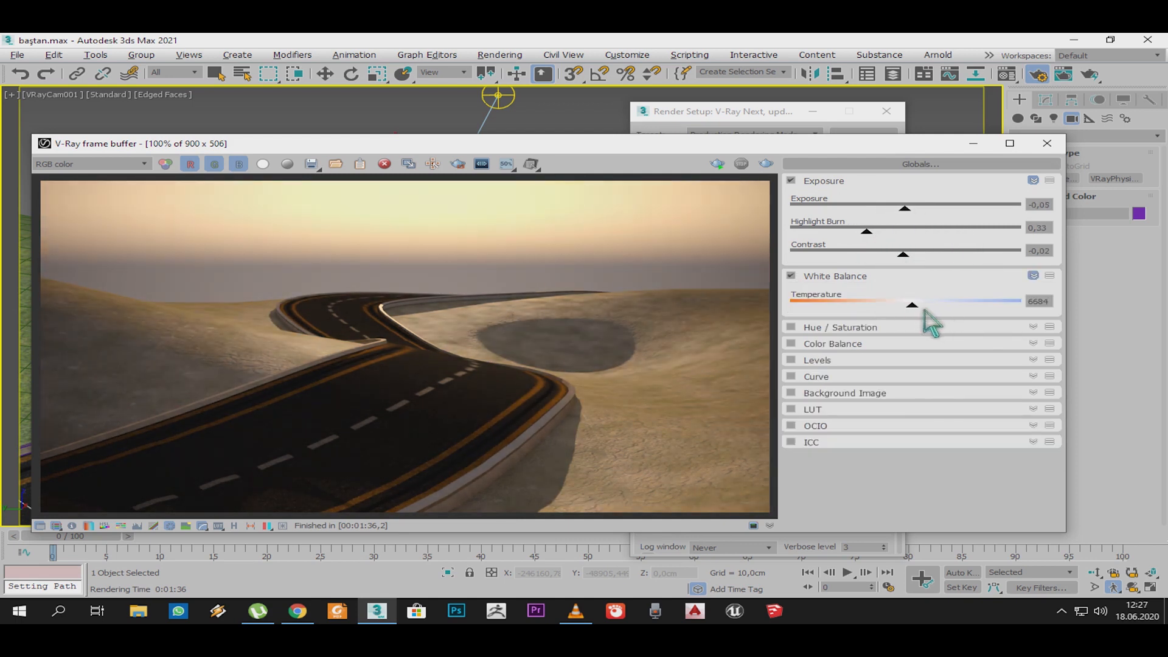
{"action": "left_click_drag", "start_coordinate": [922, 308], "coordinate": [897, 306]}
Step: Enable hue/saturation correction, keep the hue at 0.00 and set the saturation to 0.21
{"action": "left_click", "coordinate": [803, 329]}
{"action": "mouse_move", "coordinate": [914, 362]}
{"action": "left_mouse_down"}
{"action": "mouse_move", "coordinate": [934, 359]}
{"action": "mouse_move", "coordinate": [916, 362]}
{"action": "left_mouse_up"}
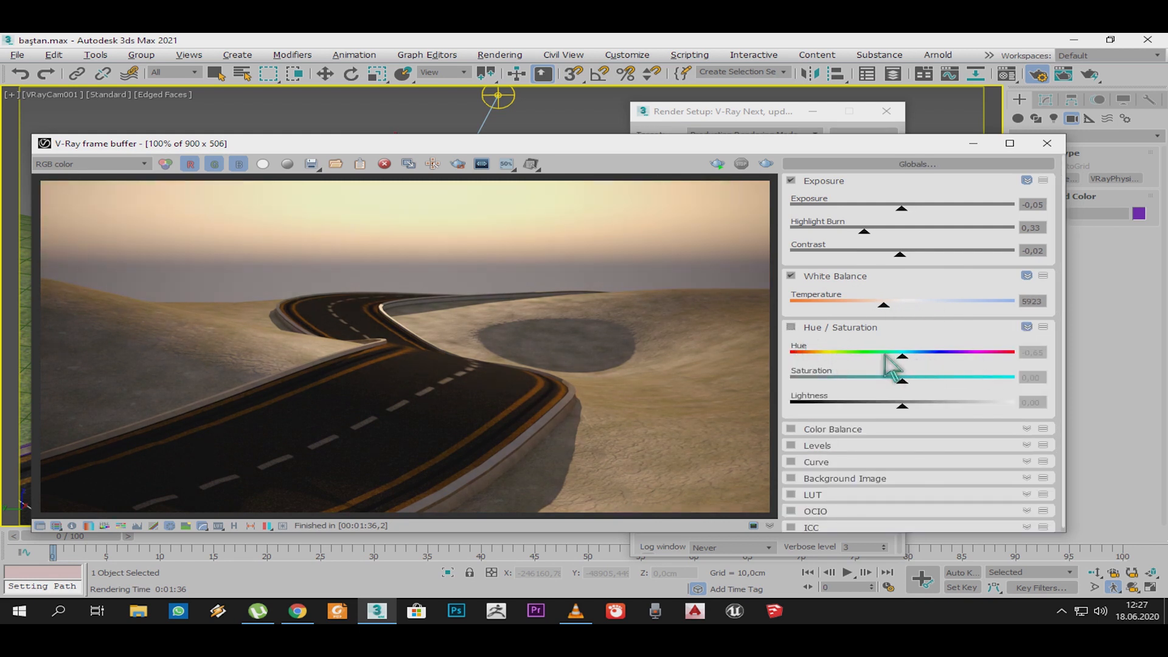
{"action": "left_click_drag", "start_coordinate": [1053, 358], "coordinate": [1018, 360]}
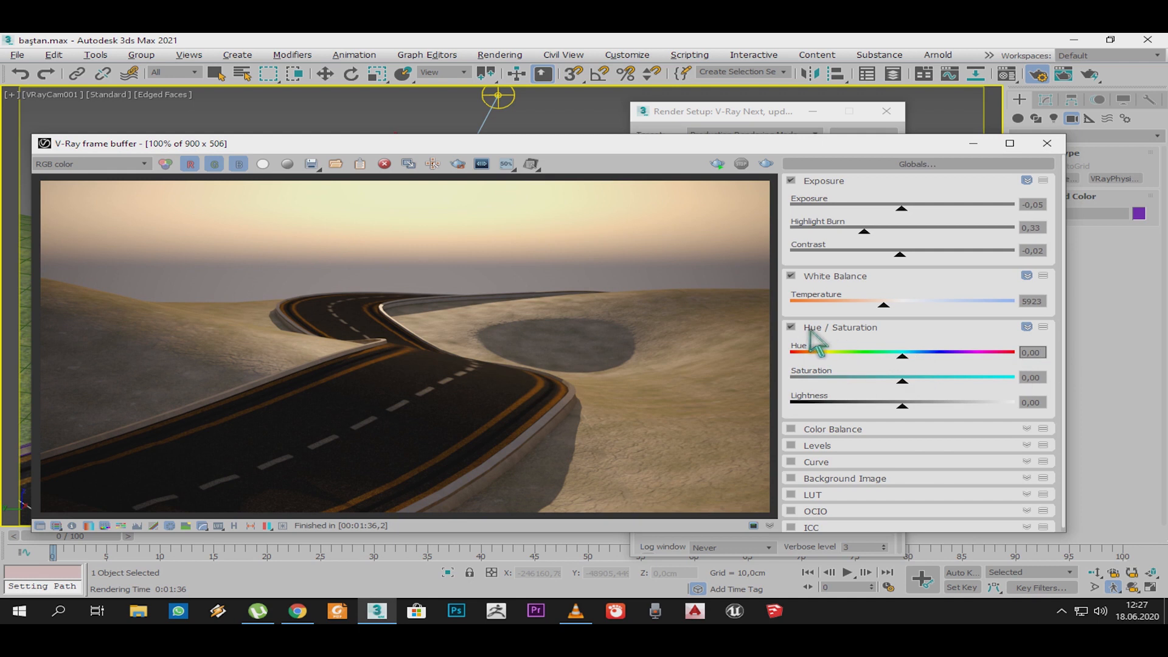
{"action": "left_click", "coordinate": [836, 330]}
{"action": "left_click", "coordinate": [837, 333]}
{"action": "left_click", "coordinate": [794, 328]}
{"action": "left_click_drag", "start_coordinate": [904, 383], "coordinate": [921, 407]}
{"action": "left_click", "coordinate": [865, 333]}
{"action": "left_click", "coordinate": [866, 333]}
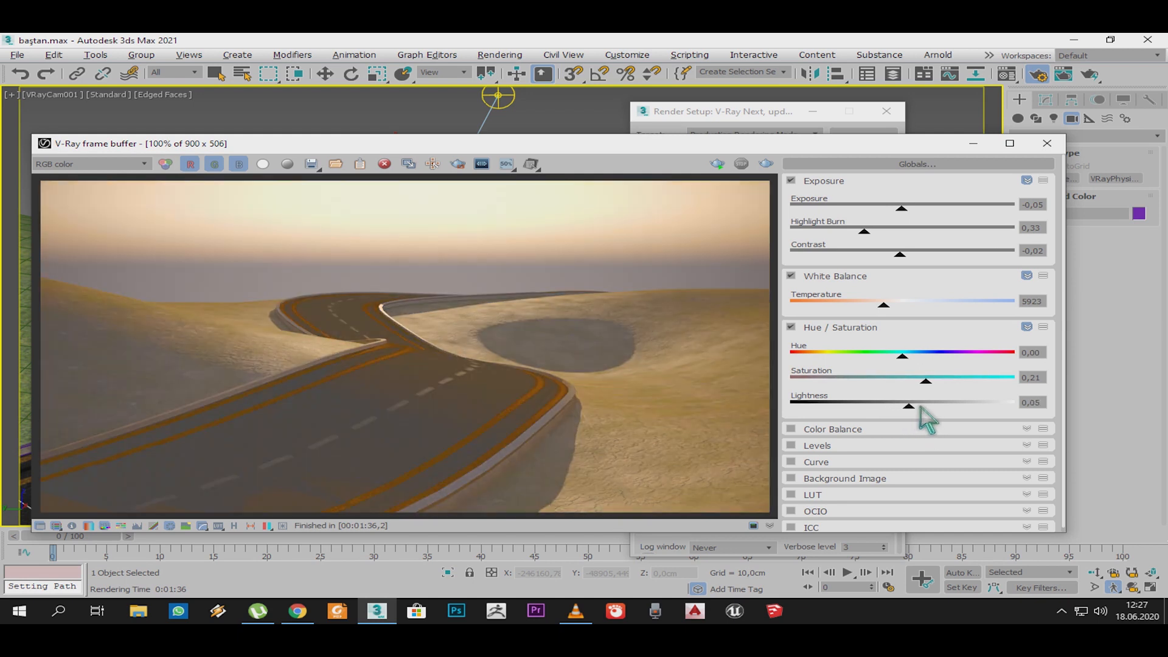
{"action": "left_click", "coordinate": [842, 332]}
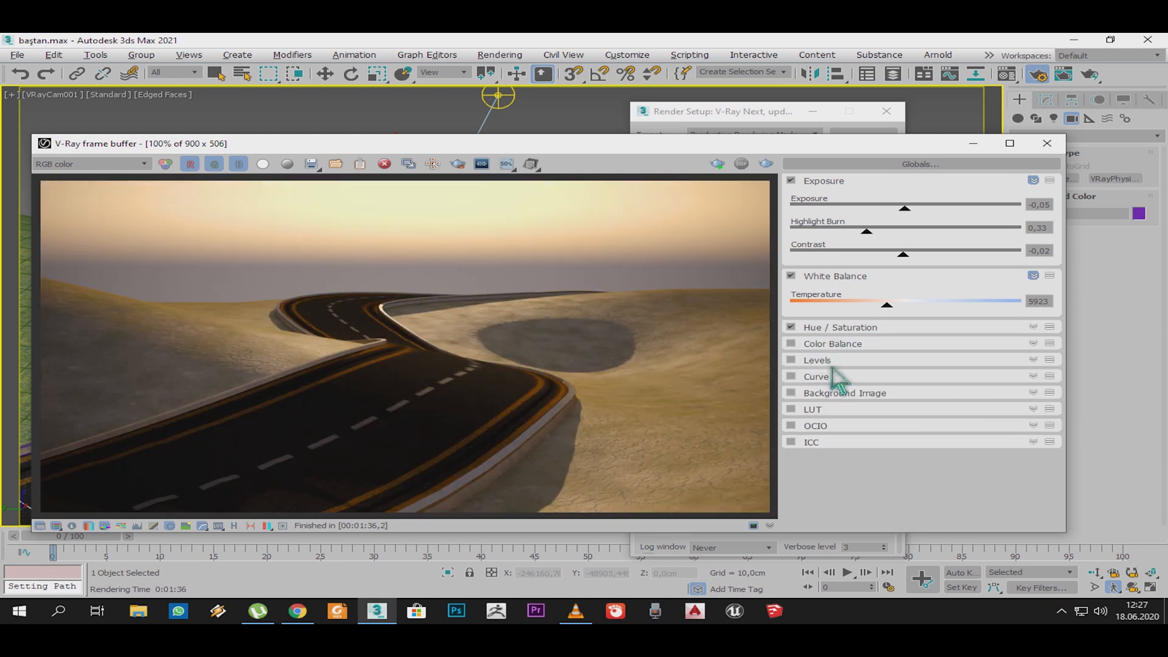
Step: Enable color balance on the render and shift its colours slightly toward red
{"action": "left_click", "coordinate": [799, 345]}
{"action": "left_click", "coordinate": [907, 388]}
{"action": "left_click_drag", "start_coordinate": [915, 419], "coordinate": [919, 420]}
{"action": "left_click", "coordinate": [833, 344]}
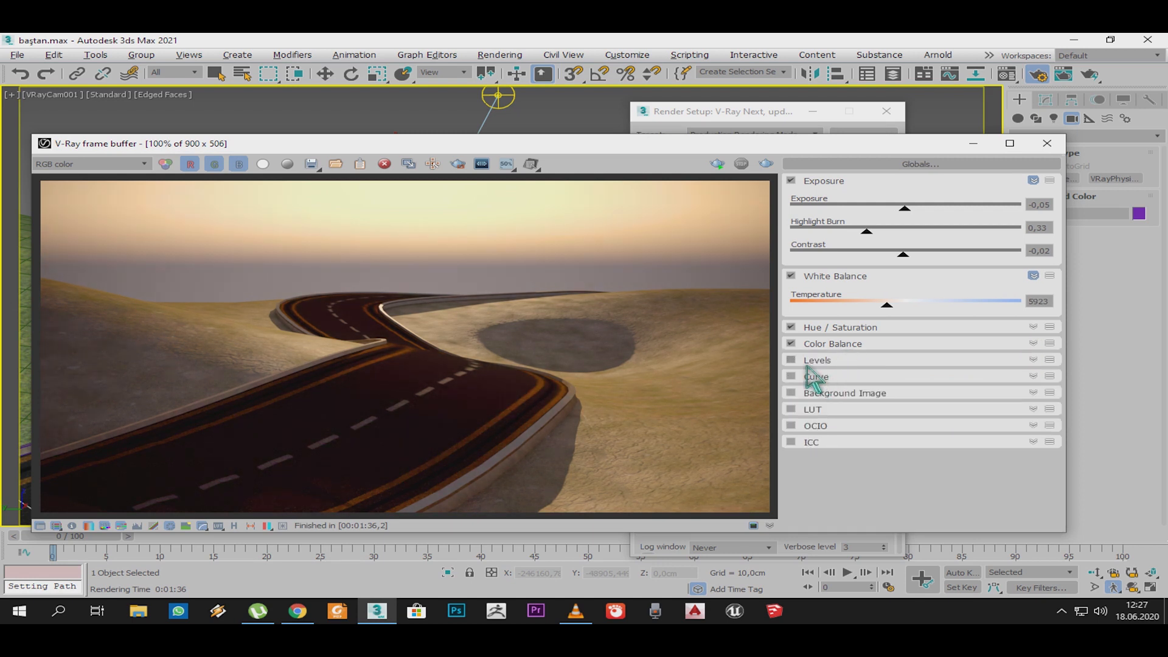
Step: Try a levels adjustment on the render and switch the levels correction off
{"action": "left_click", "coordinate": [817, 360]}
{"action": "left_click_drag", "start_coordinate": [1082, 389], "coordinate": [1136, 390]}
{"action": "left_click_drag", "start_coordinate": [854, 146], "coordinate": [802, 102]}
{"action": "left_click_drag", "start_coordinate": [1082, 500], "coordinate": [1115, 535]}
{"action": "left_click_drag", "start_coordinate": [875, 490], "coordinate": [849, 493]}
{"action": "left_click", "coordinate": [826, 316]}
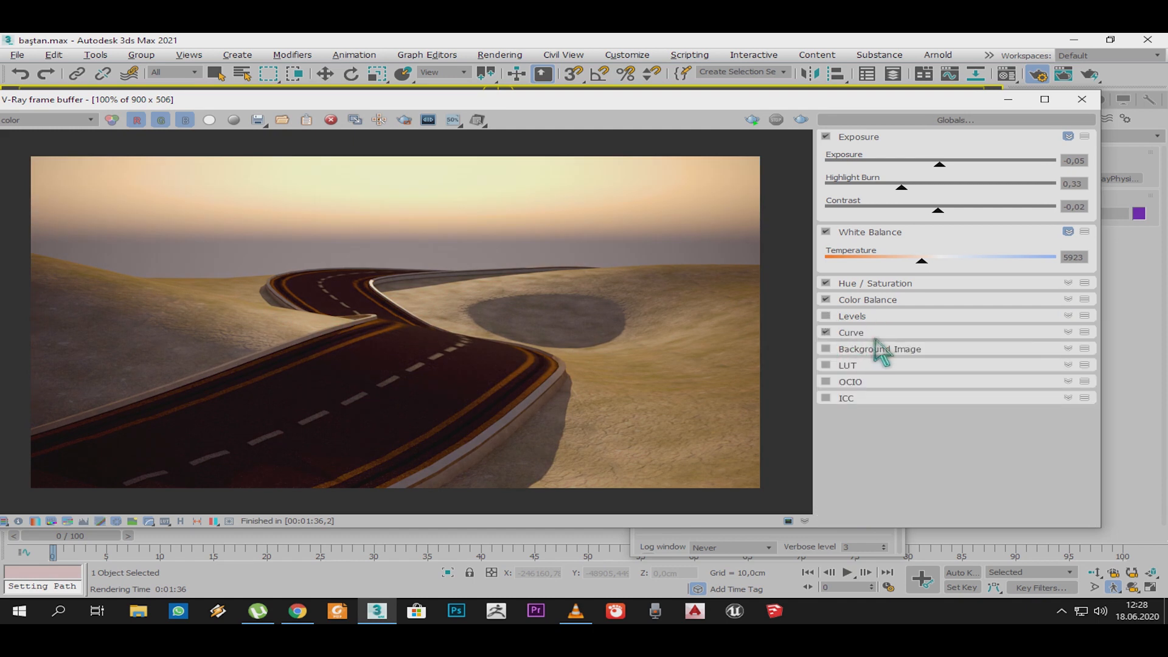
Step: Adjust the shape of the render's correction curve and collapse the open correction sections
{"action": "left_click", "coordinate": [876, 333]}
{"action": "mouse_move", "coordinate": [1092, 390]}
{"action": "left_mouse_down"}
{"action": "mouse_move", "coordinate": [1091, 404]}
{"action": "mouse_move", "coordinate": [1093, 377]}
{"action": "left_mouse_up"}
{"action": "left_click_drag", "start_coordinate": [1029, 419], "coordinate": [1007, 437]}
{"action": "left_click", "coordinate": [877, 335]}
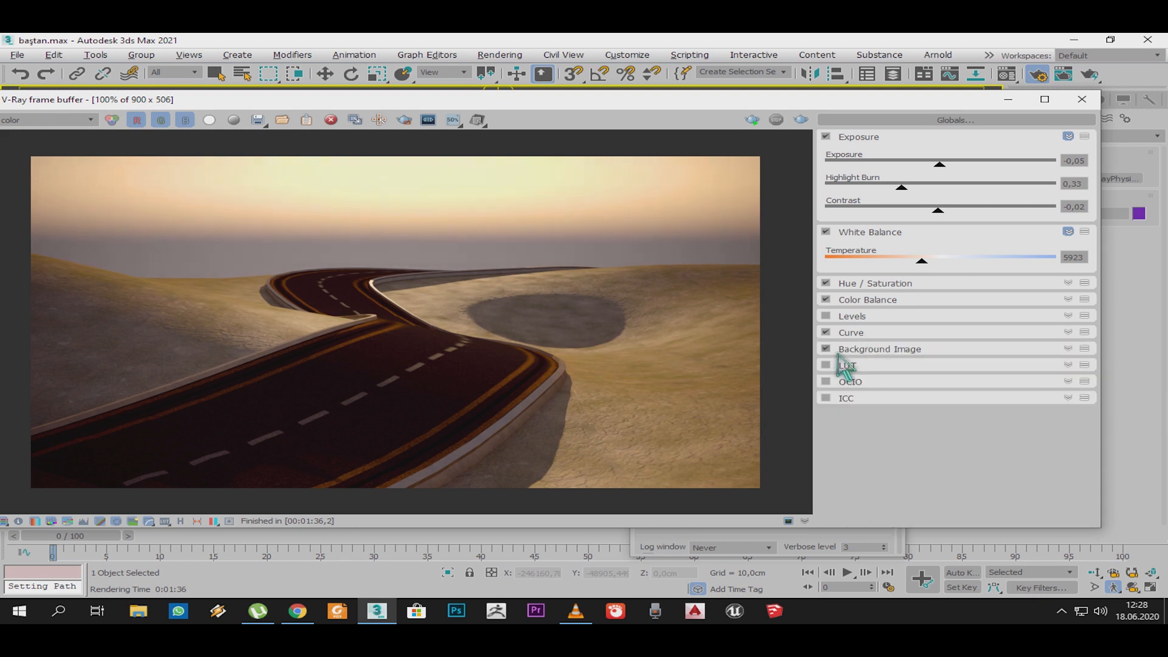
{"action": "left_click", "coordinate": [879, 137]}
{"action": "left_click", "coordinate": [880, 153]}
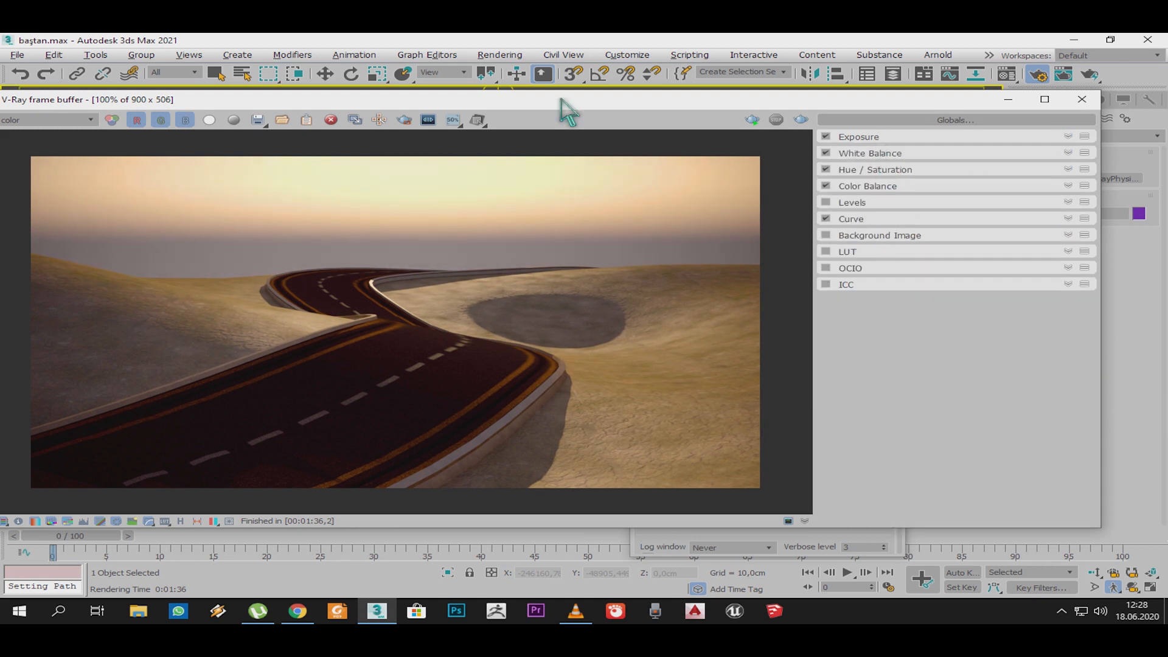
Step: Turn off the white balance correction and enable the Bloom/Glare lens effect
{"action": "left_click_drag", "start_coordinate": [492, 99], "coordinate": [599, 97]}
{"action": "left_click", "coordinate": [340, 519]}
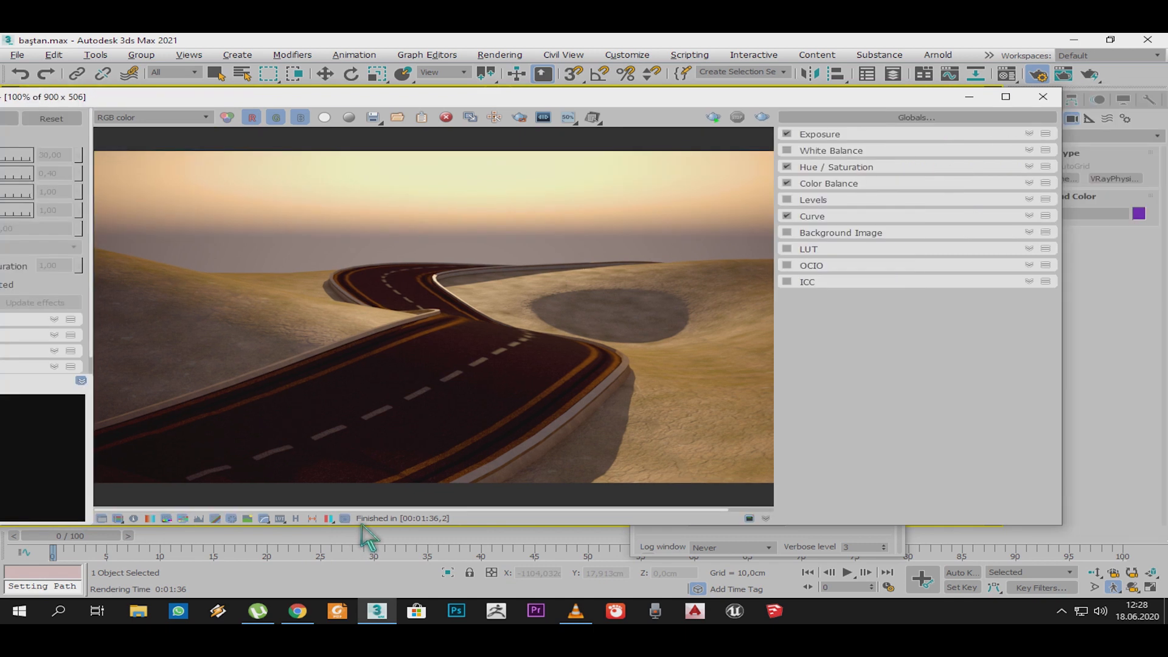
{"action": "left_click_drag", "start_coordinate": [274, 96], "coordinate": [500, 106]}
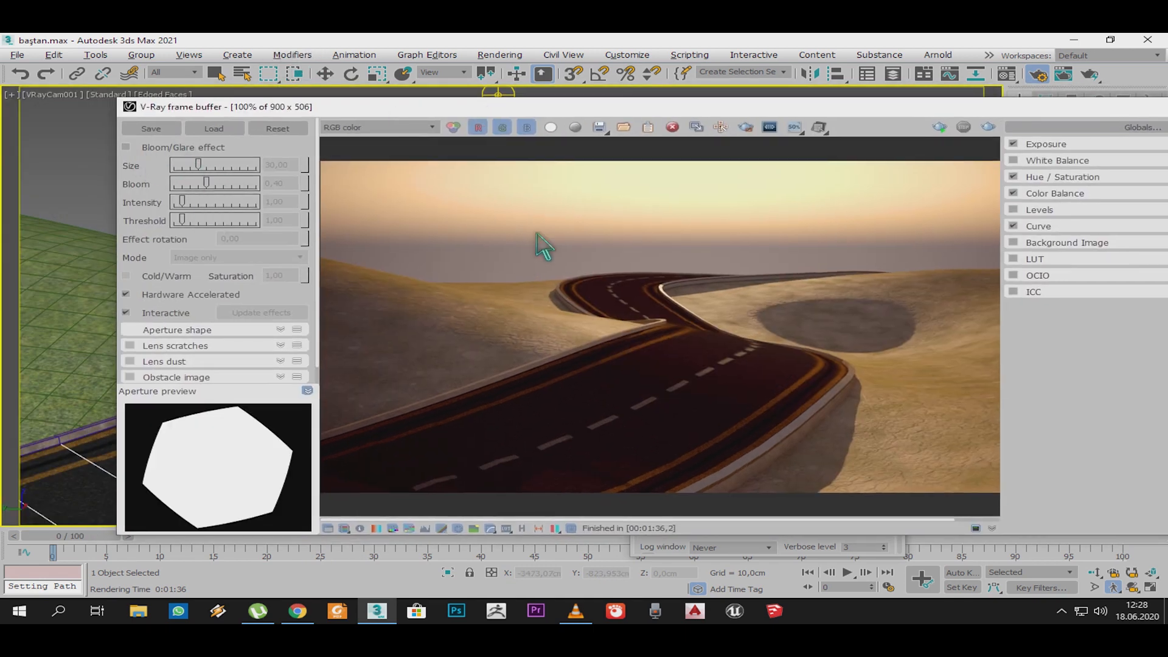
{"action": "left_click_drag", "start_coordinate": [652, 109], "coordinate": [641, 104]}
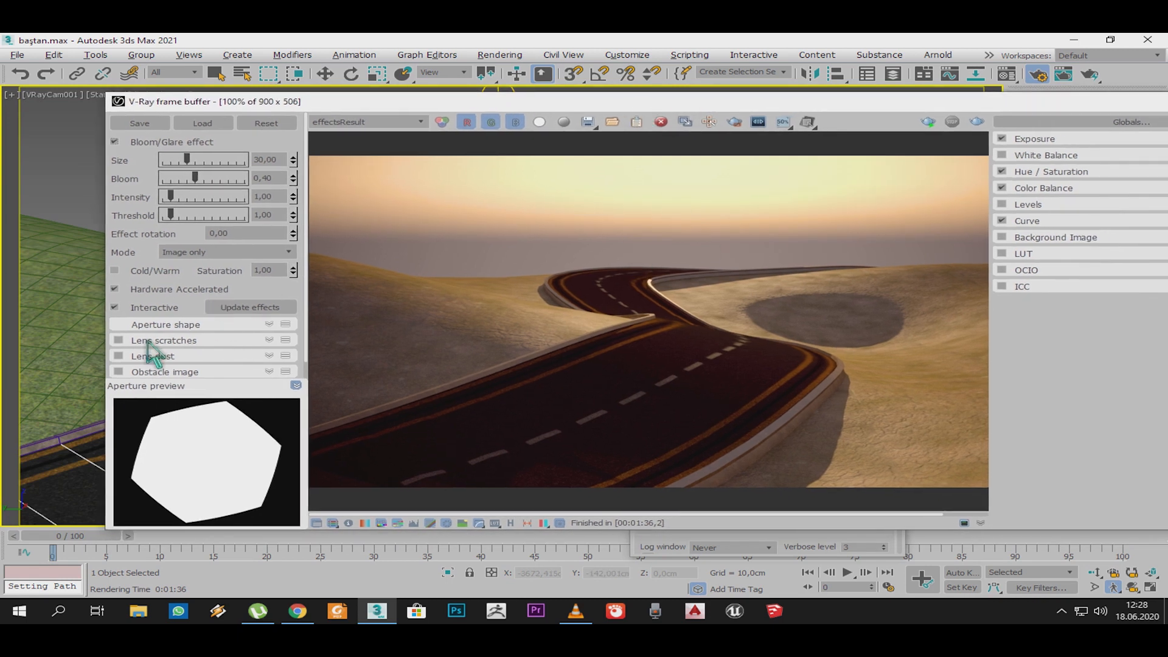
Step: Enable lens scratches and lens dust, and set the glare size to 54.90 and bloom to 0.52
{"action": "left_click", "coordinate": [197, 327]}
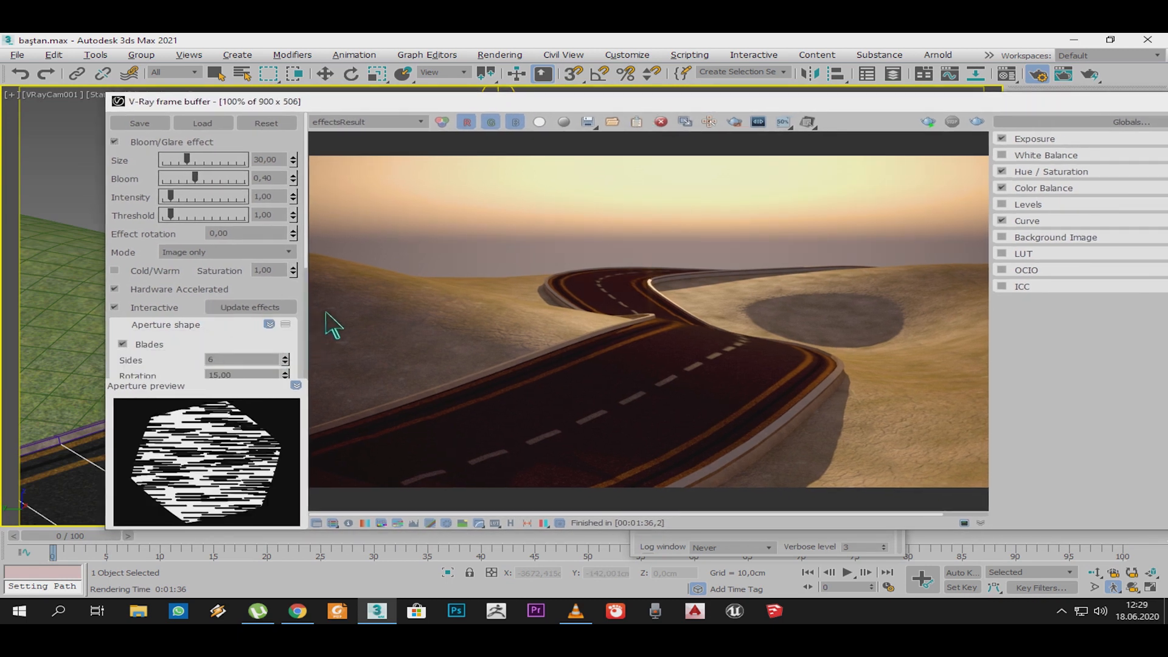
{"action": "left_click_drag", "start_coordinate": [308, 265], "coordinate": [312, 395]}
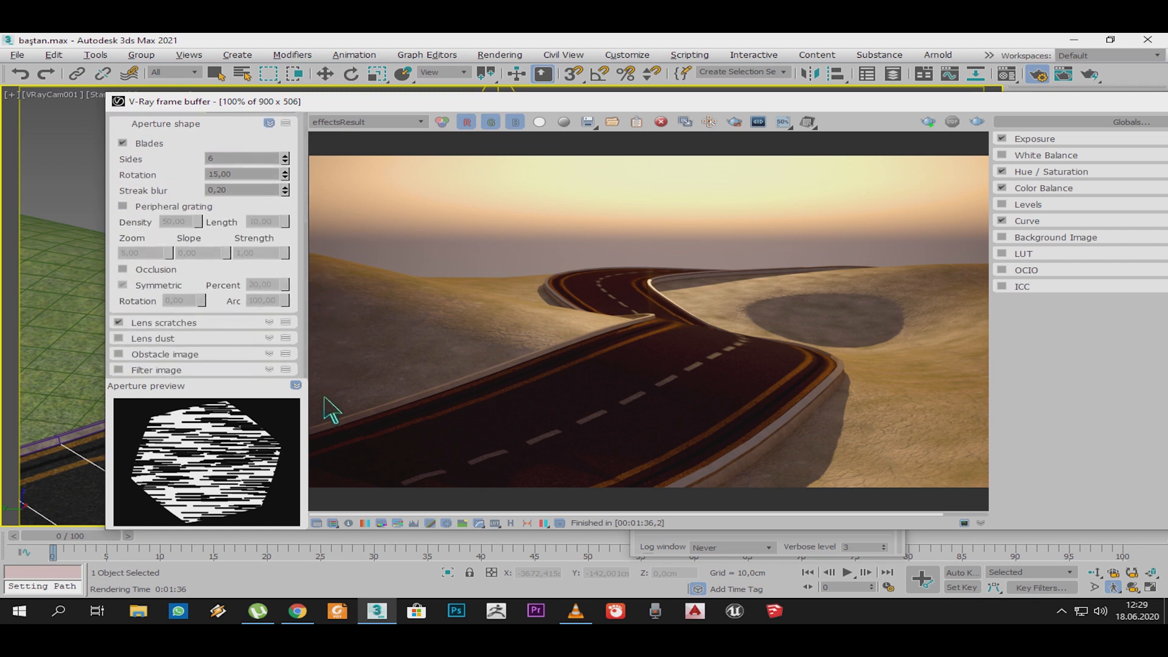
{"action": "left_click_drag", "start_coordinate": [323, 256], "coordinate": [323, 125]}
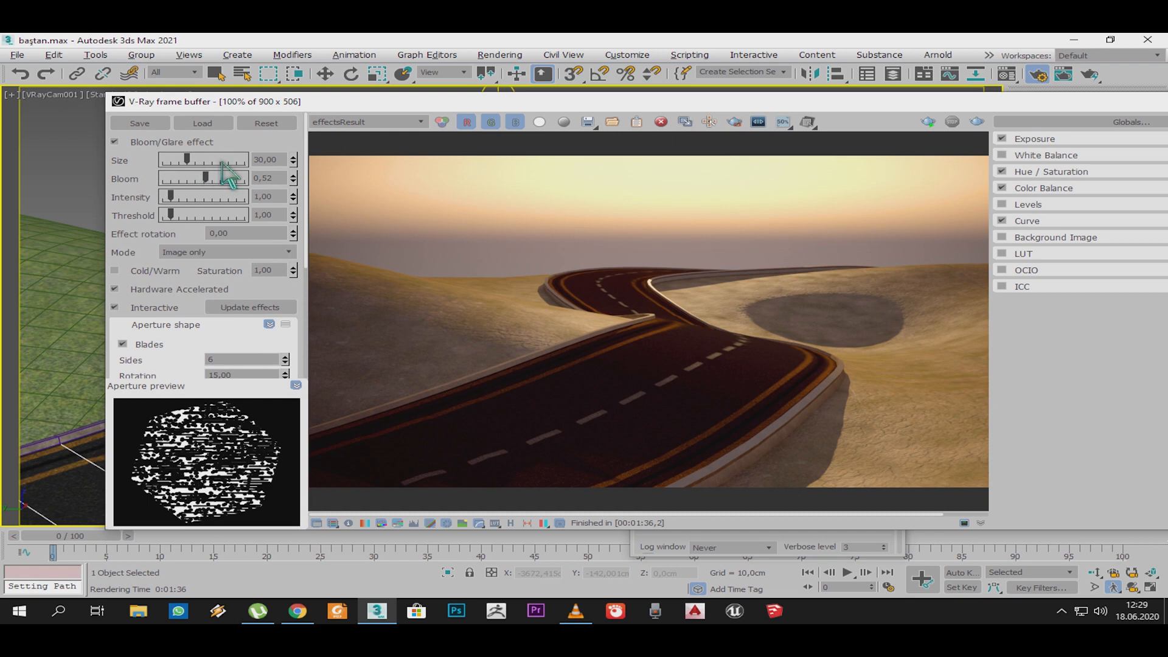
{"action": "left_click_drag", "start_coordinate": [587, 105], "coordinate": [613, 102]}
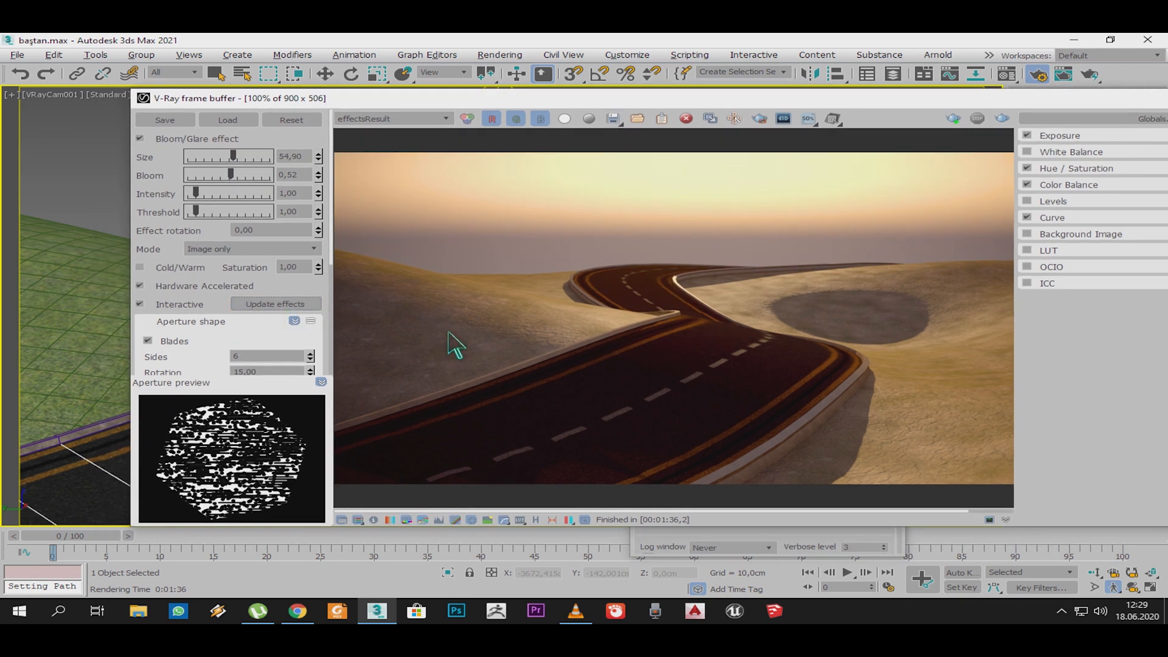
Step: Keep the lens effect mode at Image only and set intensity to 7.45, threshold to 2.16 and bloom to 0.70
{"action": "left_click", "coordinate": [255, 248]}
{"action": "left_click", "coordinate": [234, 258]}
{"action": "left_click_drag", "start_coordinate": [217, 199], "coordinate": [245, 201]}
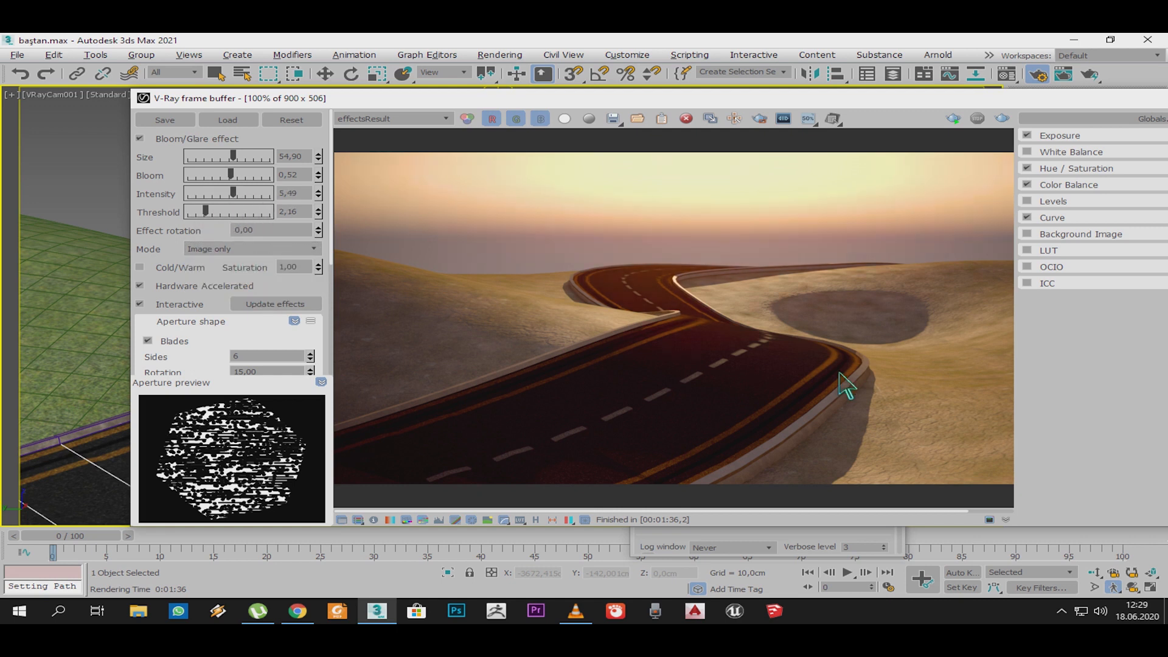
{"action": "middle_click_drag", "start_coordinate": [840, 364], "coordinate": [733, 360]}
{"action": "left_click_drag", "start_coordinate": [231, 215], "coordinate": [261, 178]}
Step: Compare the road in the render with the Bloom/Glare effect off and on at several magnifications
{"action": "scroll", "coordinate": [727, 338], "scroll_direction": "up", "scroll_amount": 1}
{"action": "scroll", "coordinate": [727, 338], "scroll_direction": "down", "scroll_amount": 2}
{"action": "scroll", "coordinate": [693, 326], "scroll_direction": "up", "scroll_amount": 2}
{"action": "scroll", "coordinate": [693, 325], "scroll_direction": "down", "scroll_amount": 2}
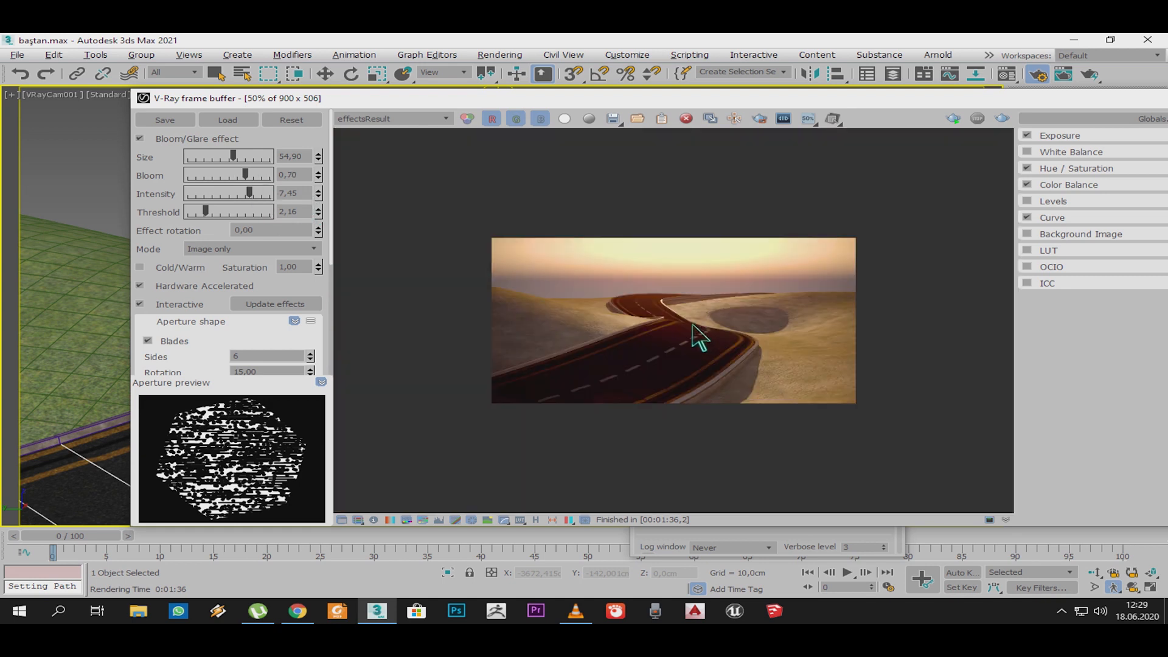
{"action": "left_click", "coordinate": [140, 138]}
{"action": "scroll", "coordinate": [629, 302], "scroll_direction": "up", "scroll_amount": 3}
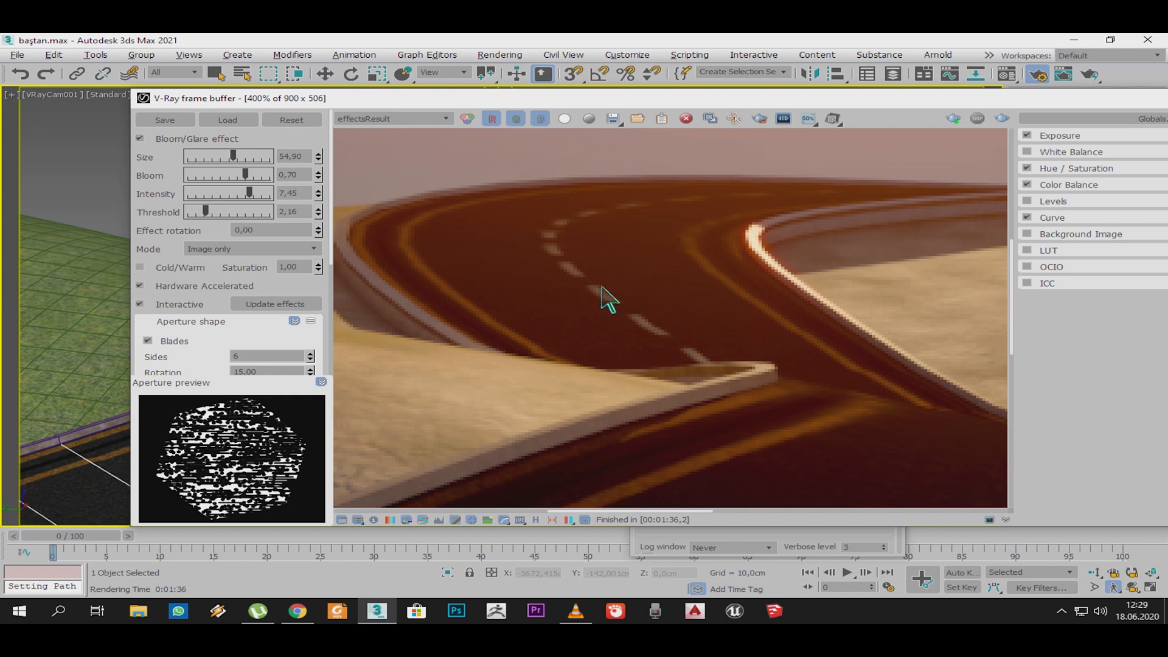
{"action": "scroll", "coordinate": [599, 277], "scroll_direction": "down", "scroll_amount": 1}
Step: Collapse the aperture preview and aperture shape sections, and close the frame buffer
{"action": "left_click_drag", "start_coordinate": [406, 107], "coordinate": [348, 80]}
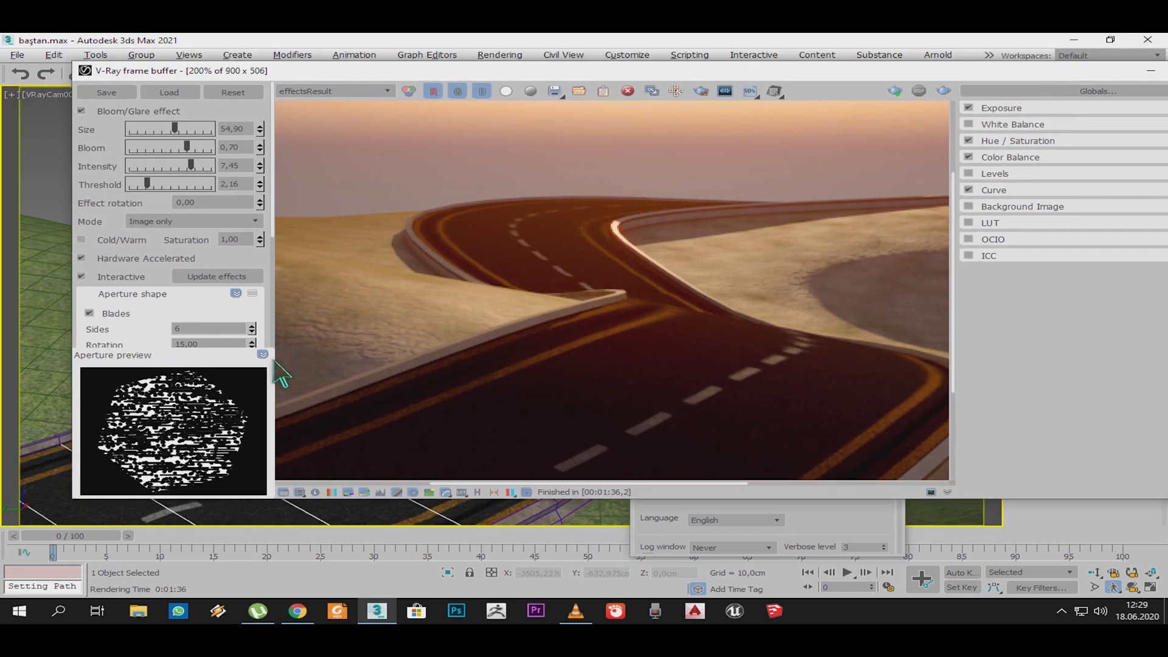
{"action": "left_click", "coordinate": [265, 356]}
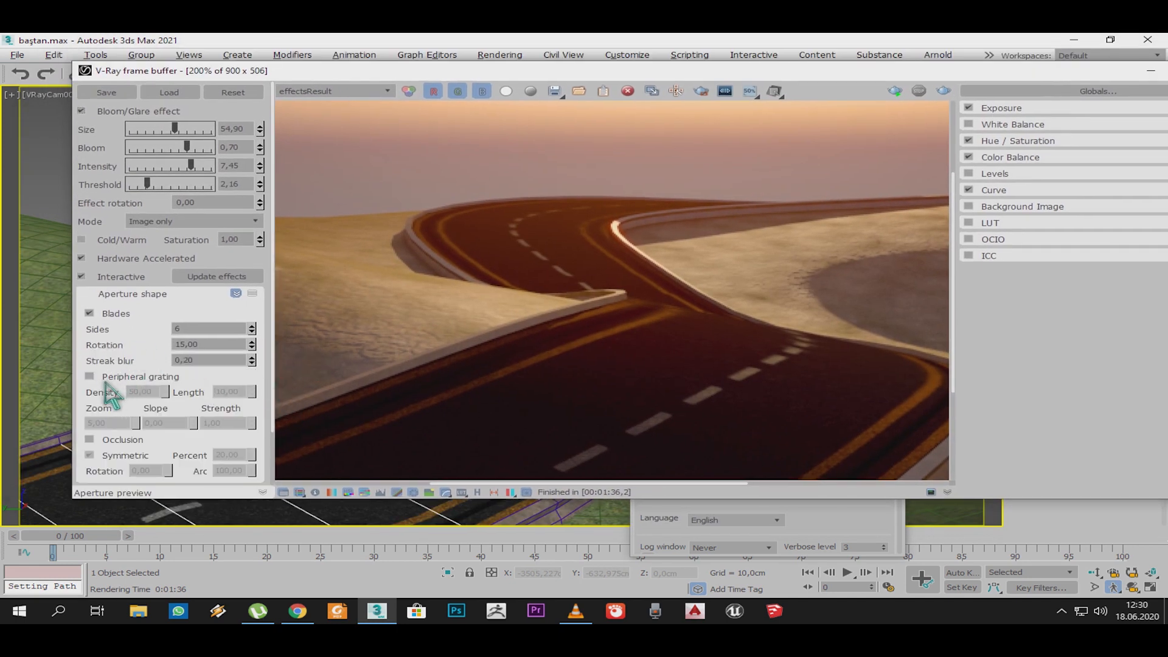
{"action": "left_click", "coordinate": [251, 294]}
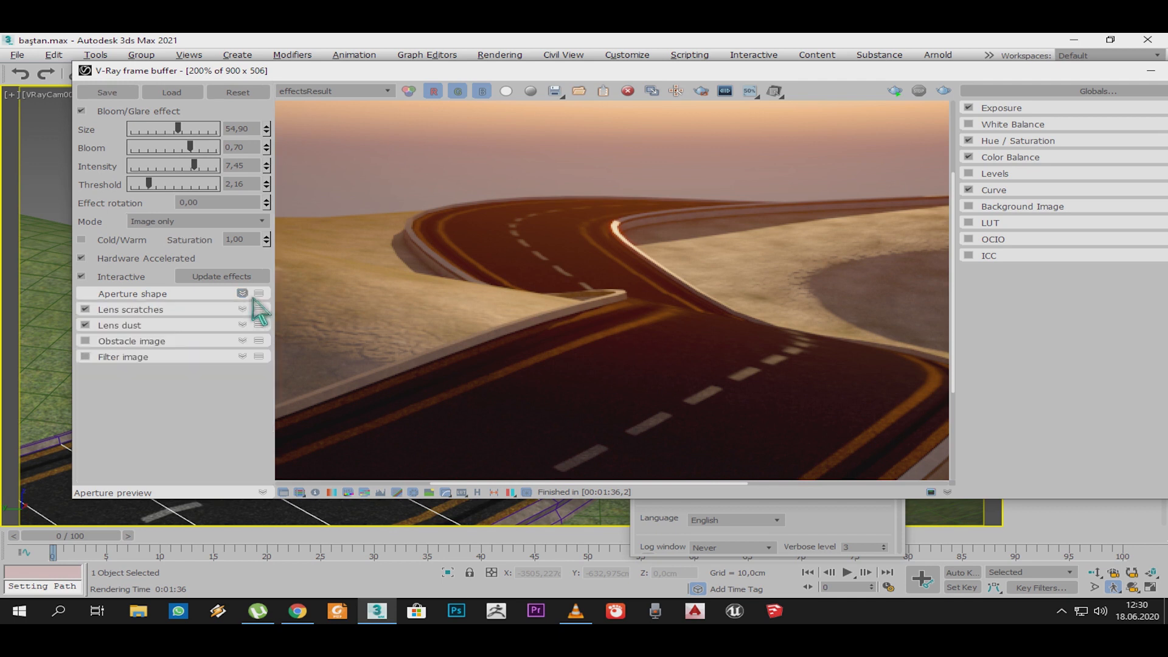
{"action": "left_click_drag", "start_coordinate": [991, 70], "coordinate": [839, 146]}
{"action": "left_click", "coordinate": [1073, 146]}
Step: Start another render of the camera view, cancel it and close the frame buffer
{"action": "key", "text": "shift+q"}
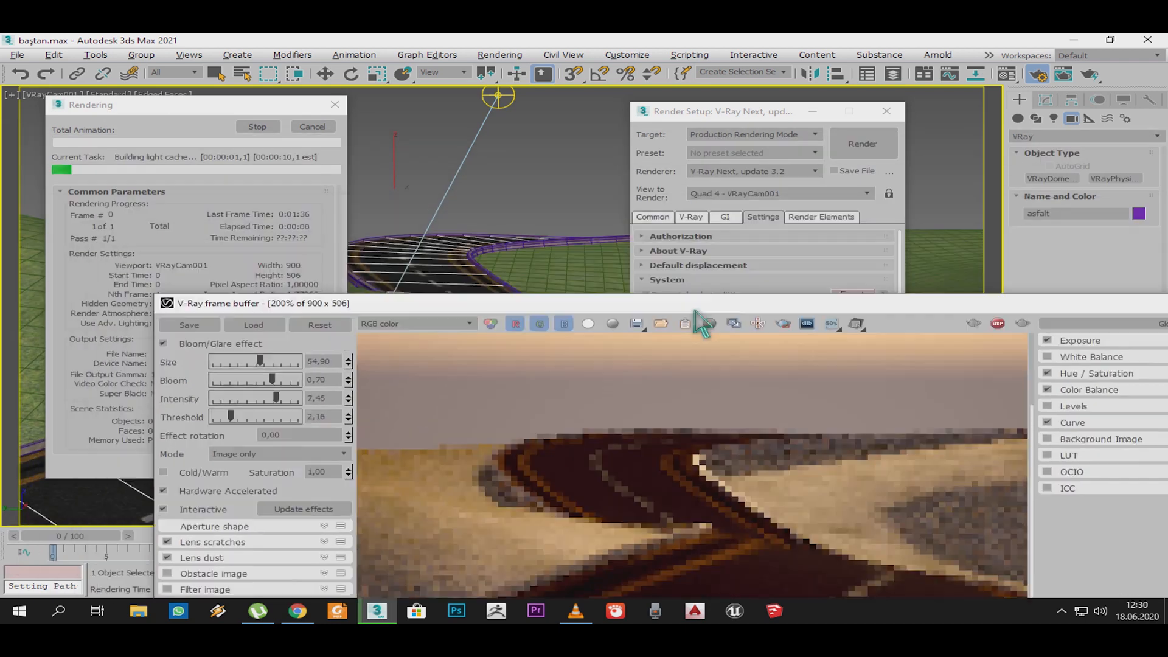
{"action": "left_click", "coordinate": [219, 107]}
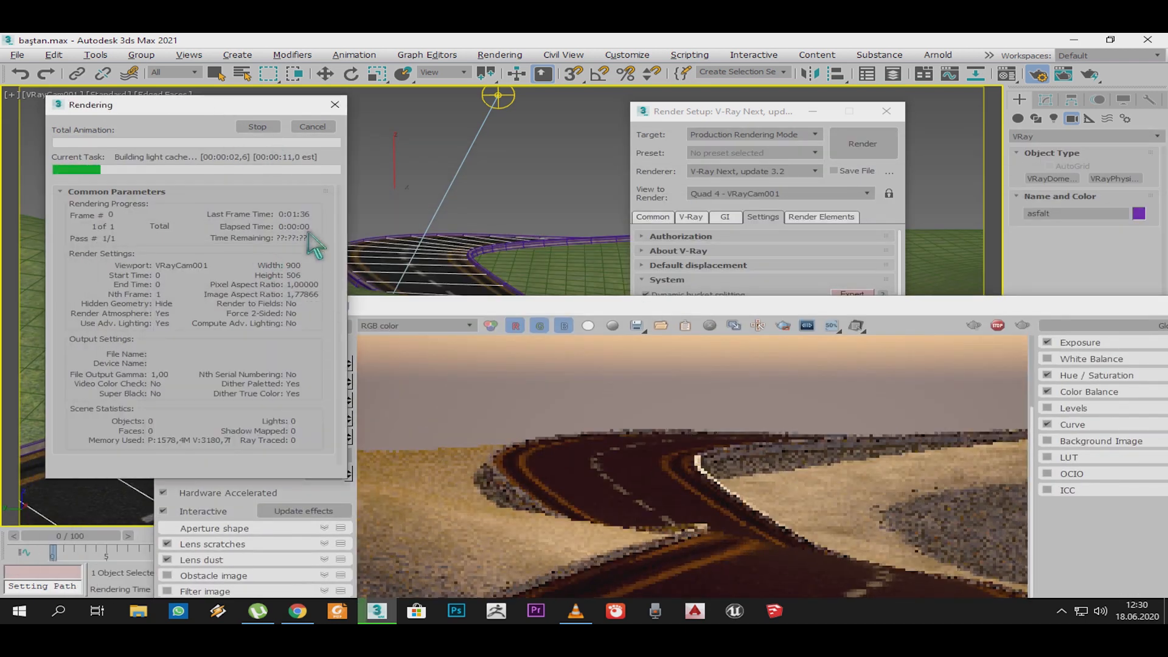
{"action": "left_click", "coordinate": [314, 125]}
{"action": "left_click_drag", "start_coordinate": [625, 314], "coordinate": [305, 253]}
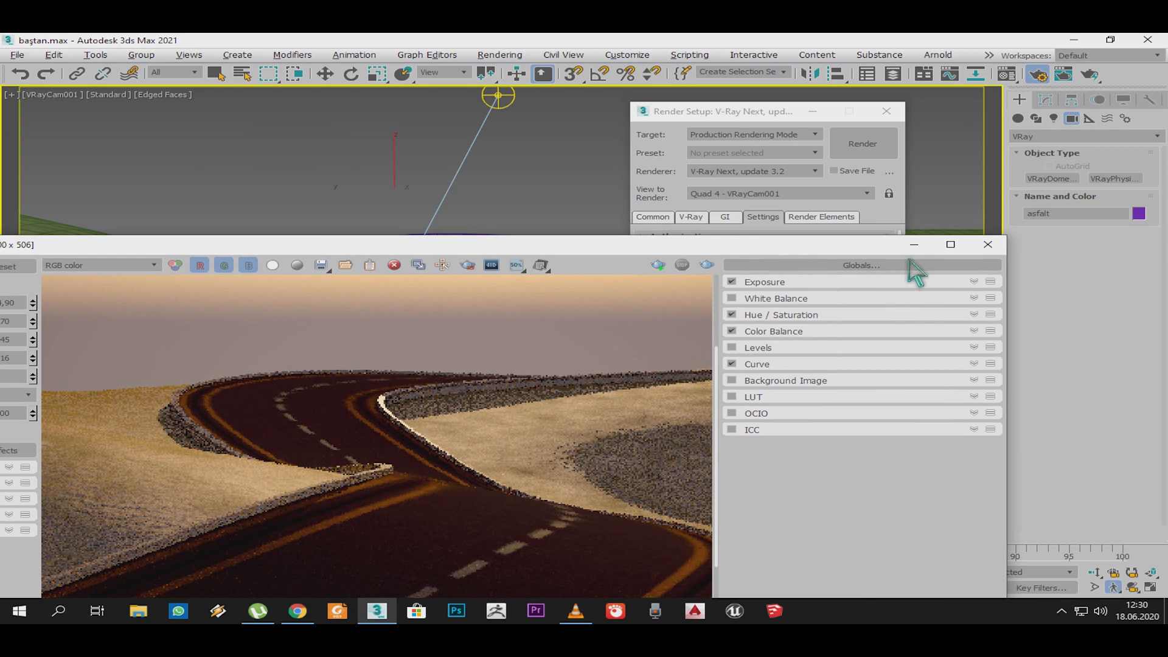
{"action": "left_click", "coordinate": [1001, 248]}
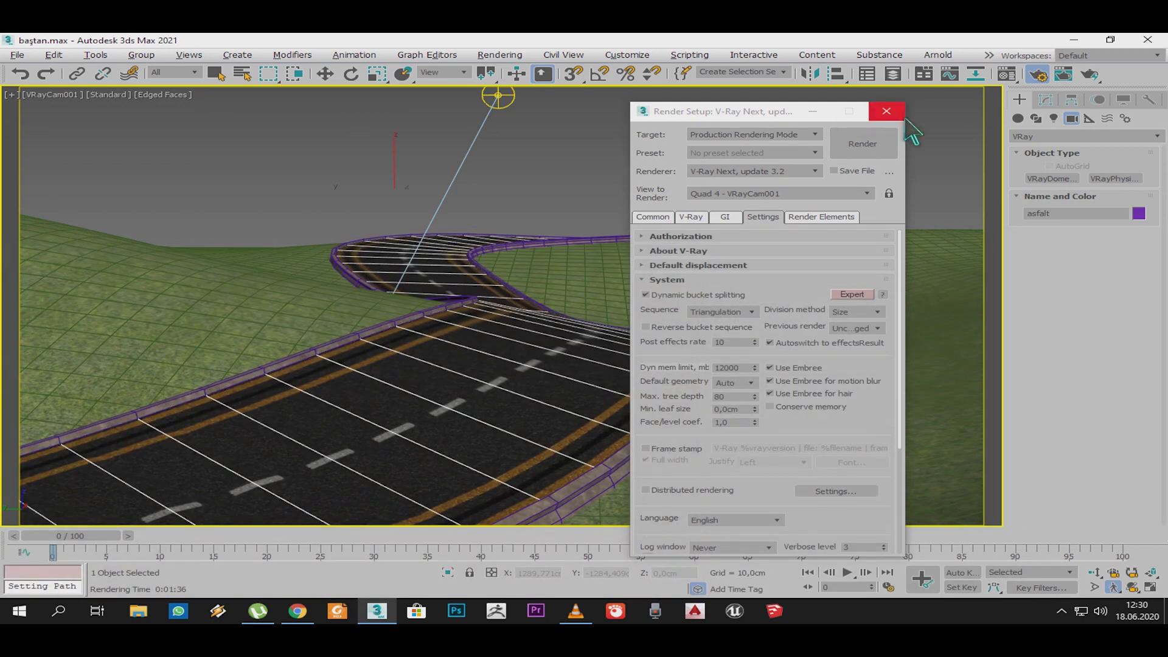